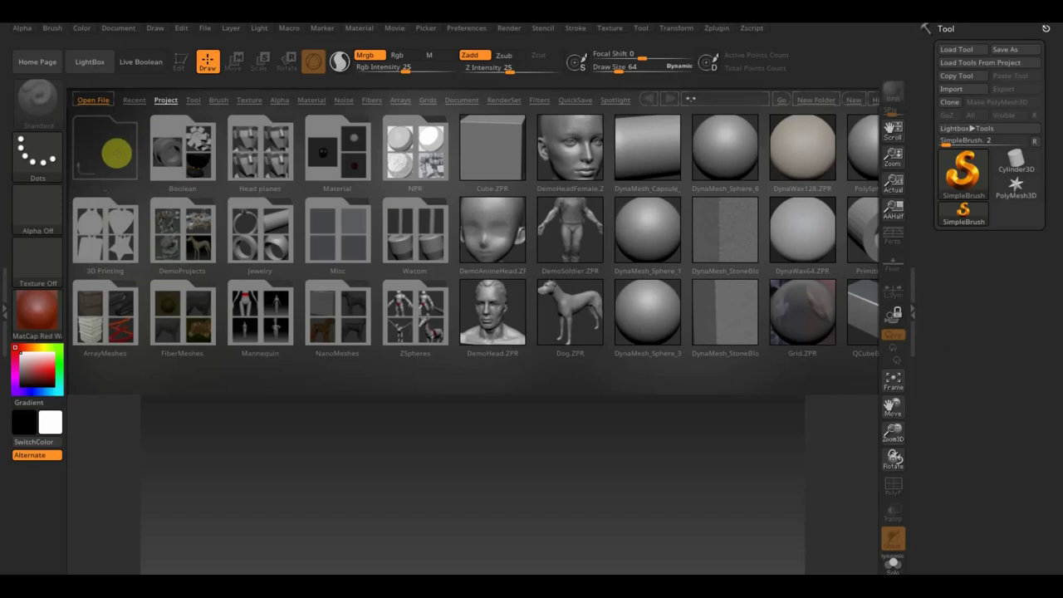
Move up to ZBrush's parent folder in LightBox, then close LightBox to reveal the empty canvas
double_click(116, 152)
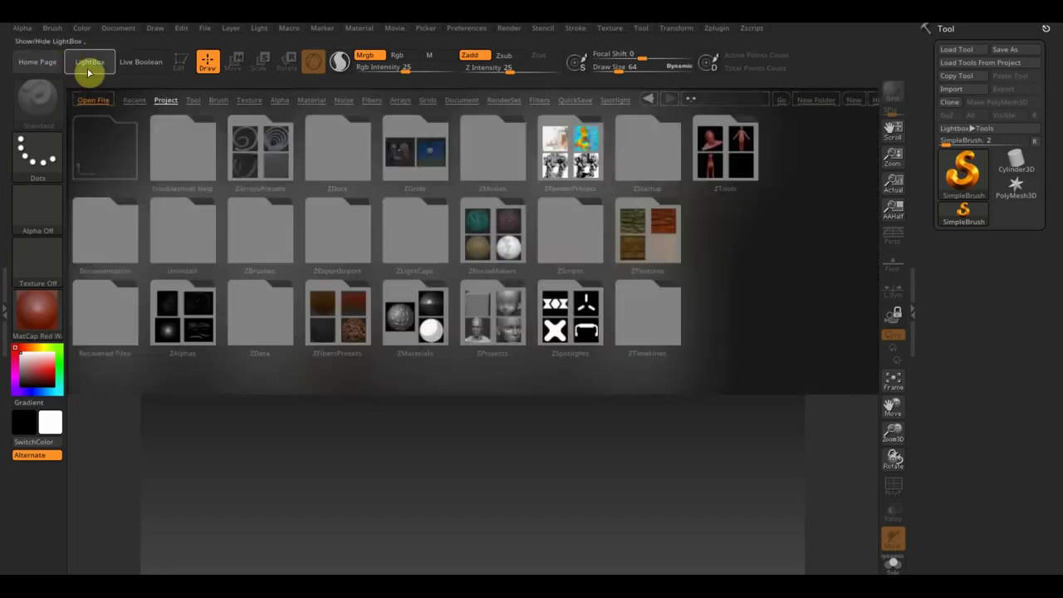
click(89, 64)
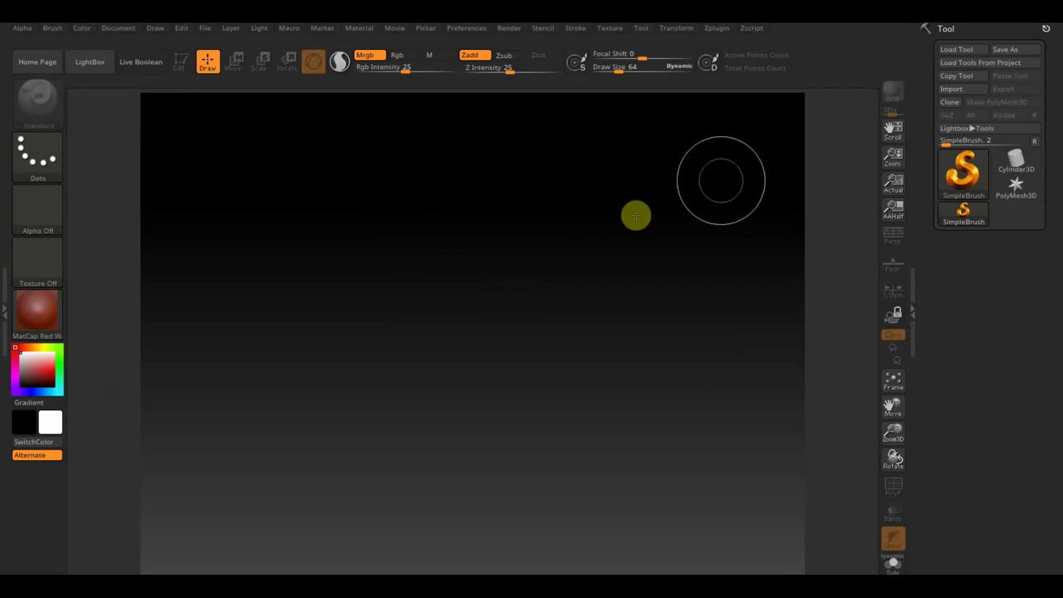
Import the Bruce_Lee STL from the Desktop through Zplugin > 3D Print Hub
click(721, 30)
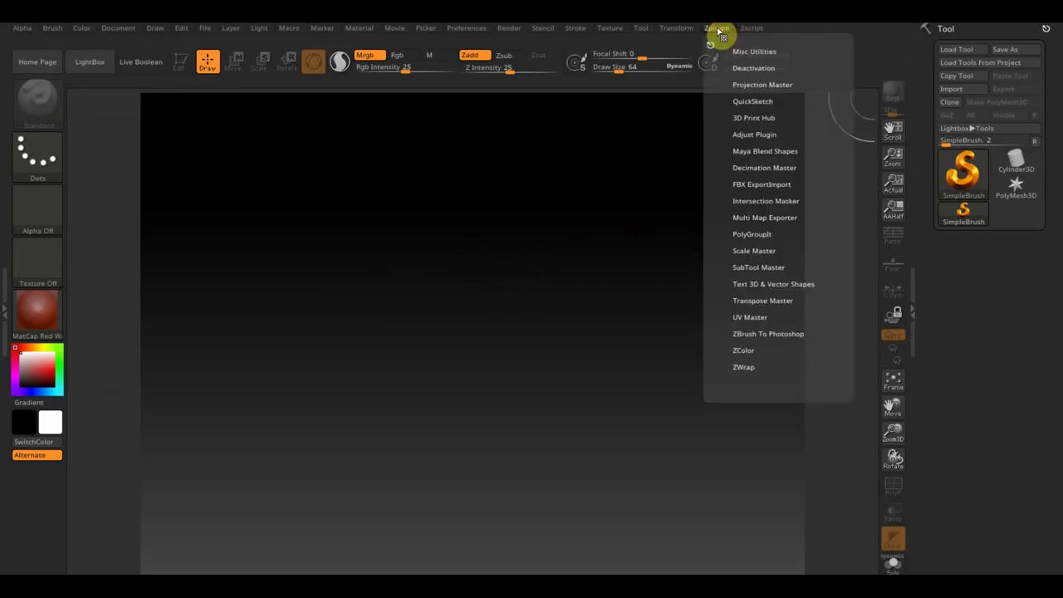
click(762, 118)
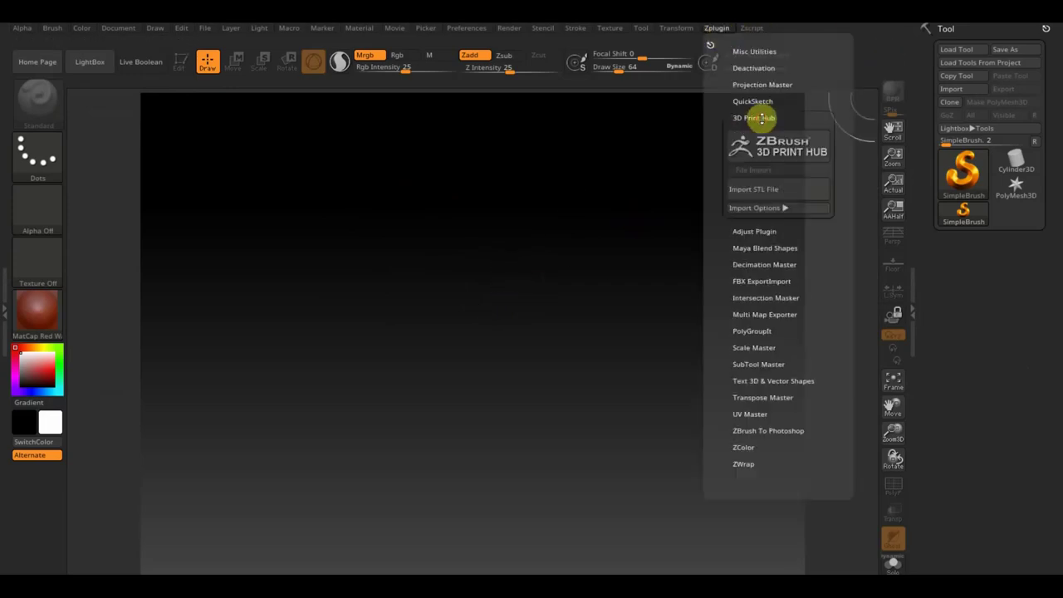
click(765, 191)
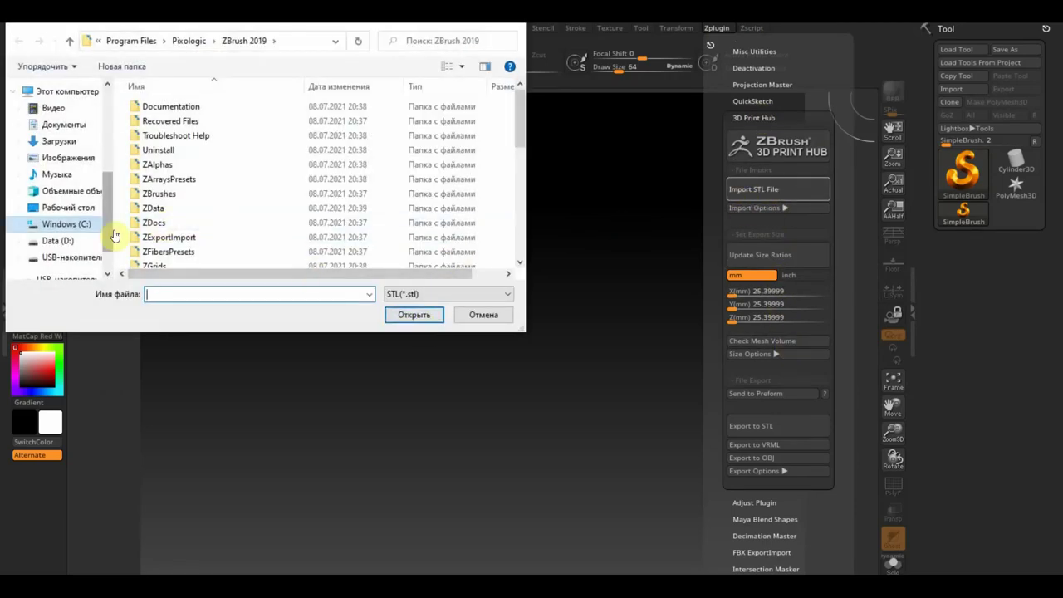
click(77, 208)
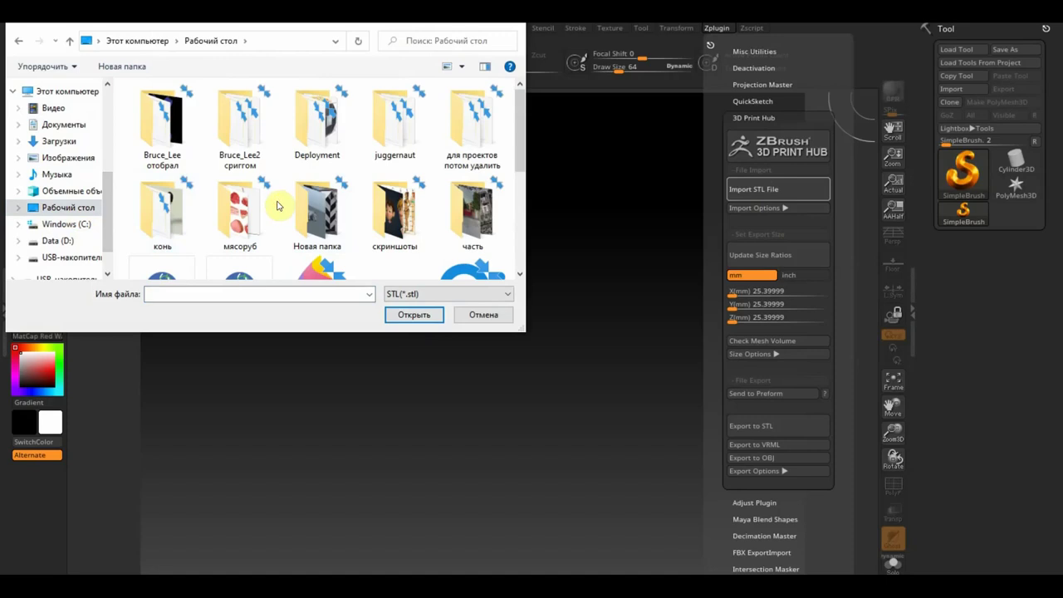
scroll(249, 208, down, 2)
click(317, 133)
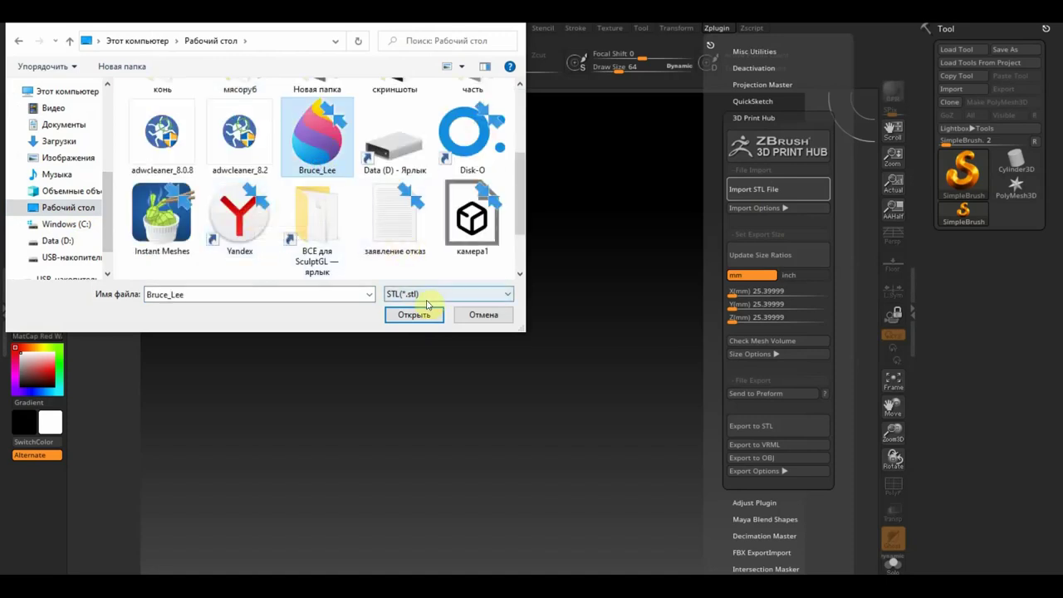
click(413, 314)
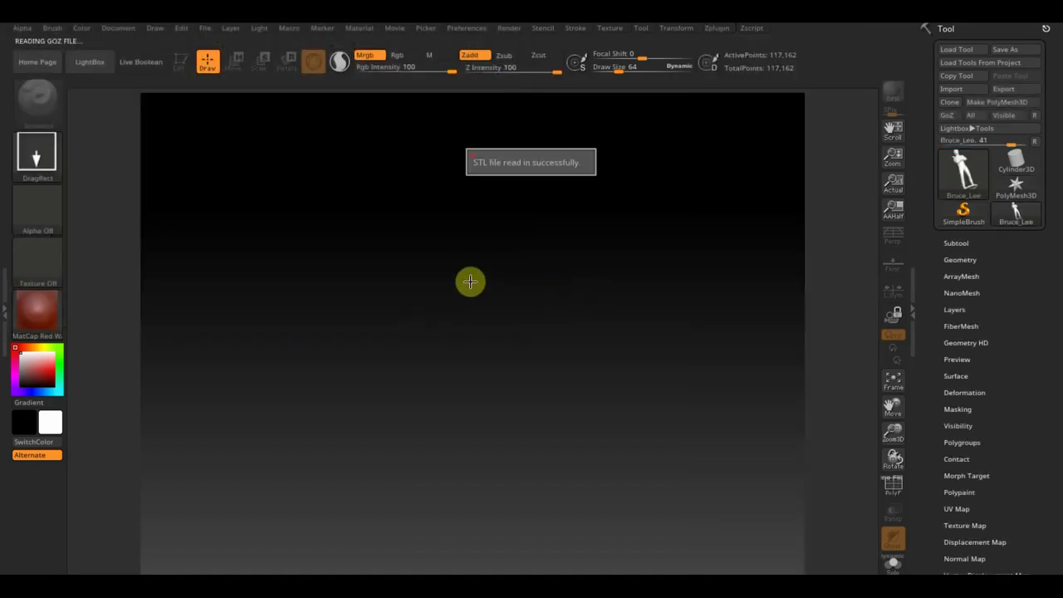
Draw the Bruce_Lee model onto the canvas in Edit mode and inspect it from several angles
drag(462, 266, 480, 573)
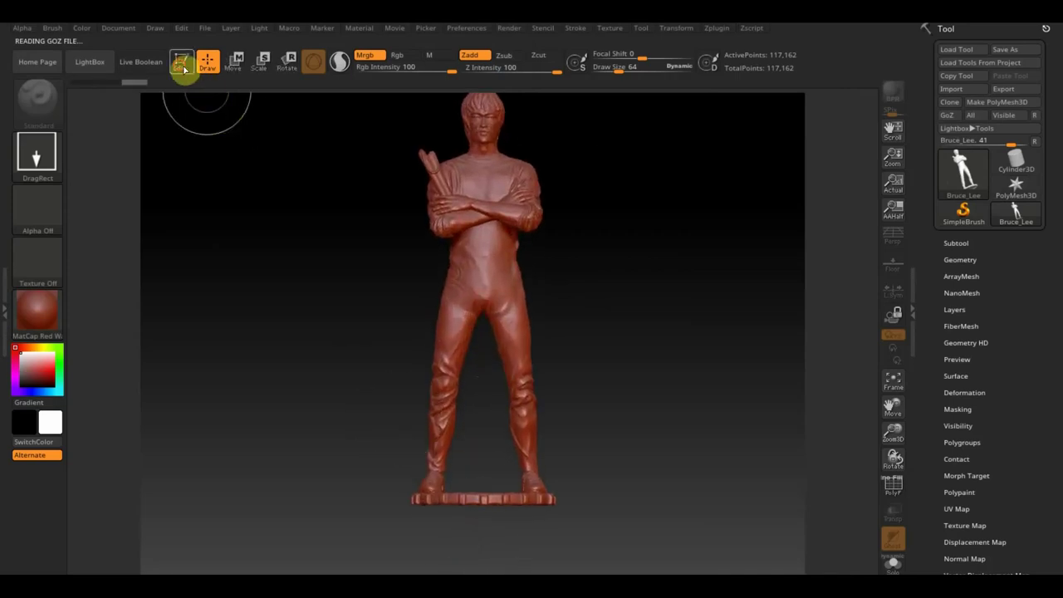
click(181, 62)
alt+drag(681, 318, 674, 358)
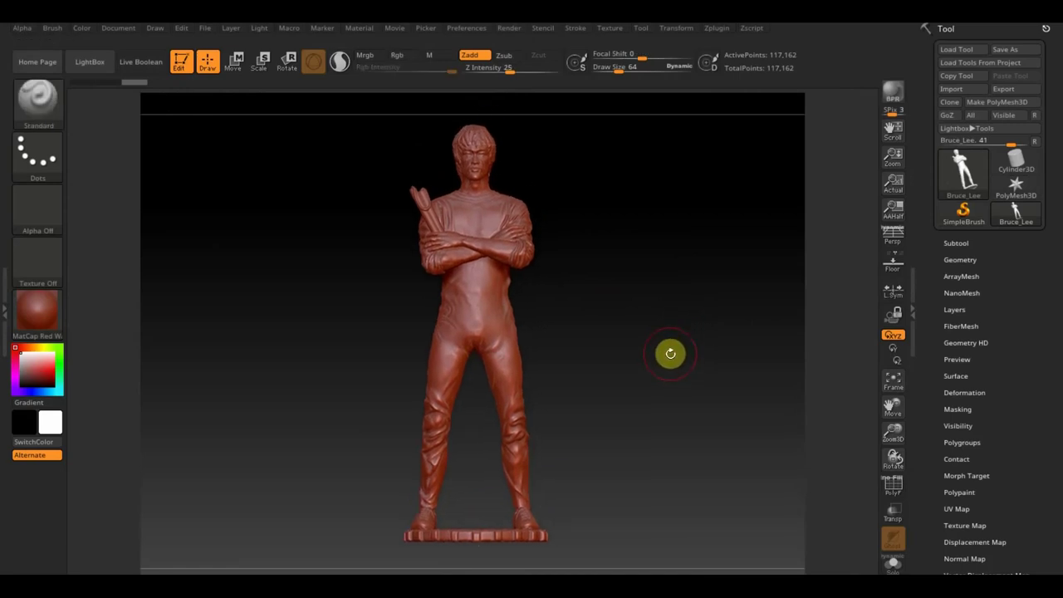
mouse_move(649, 342)
mouse_down()
mouse_move(656, 352)
mouse_move(693, 349)
mouse_move(665, 347)
mouse_up()
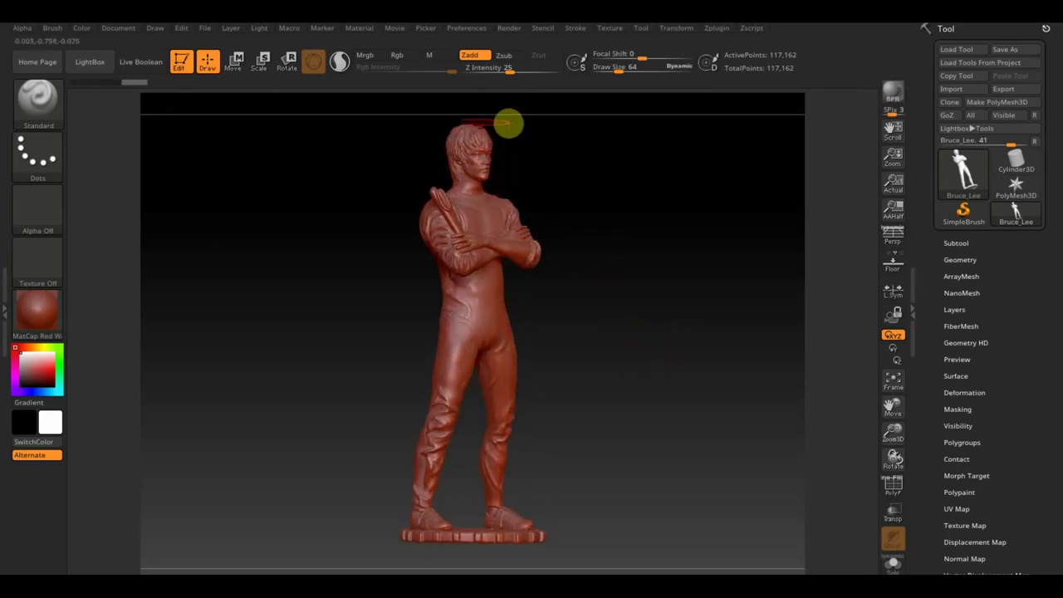
mouse_move(626, 296)
mouse_down()
mouse_move(604, 315)
mouse_move(645, 344)
mouse_up()
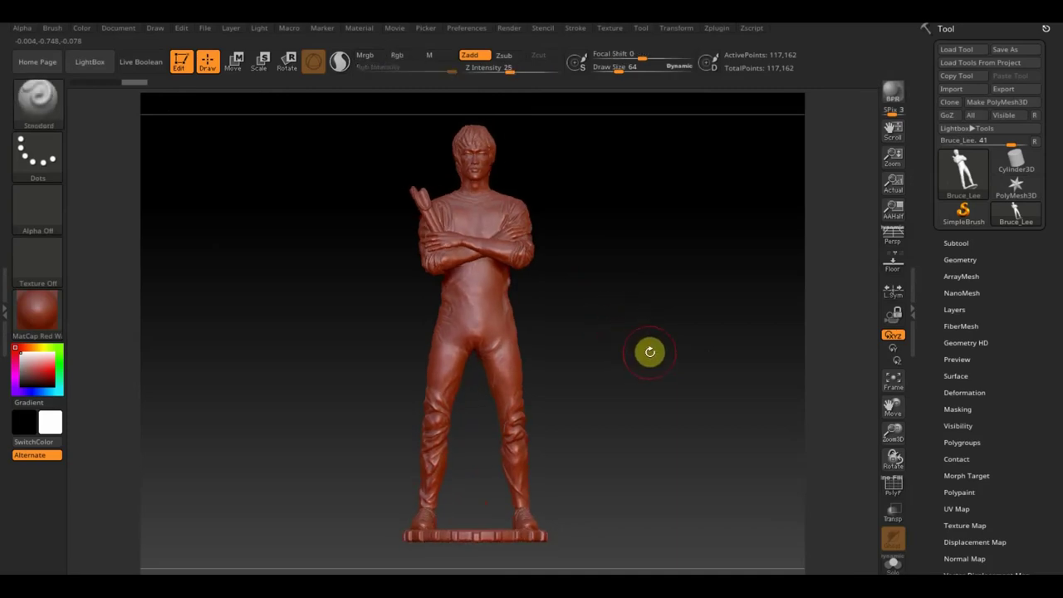
mouse_move(638, 294)
mouse_down()
mouse_move(638, 349)
mouse_move(665, 261)
mouse_move(651, 422)
mouse_up()
mouse_move(657, 375)
mouse_down()
mouse_move(659, 394)
mouse_move(690, 316)
mouse_move(689, 351)
mouse_move(735, 361)
mouse_move(692, 359)
mouse_up()
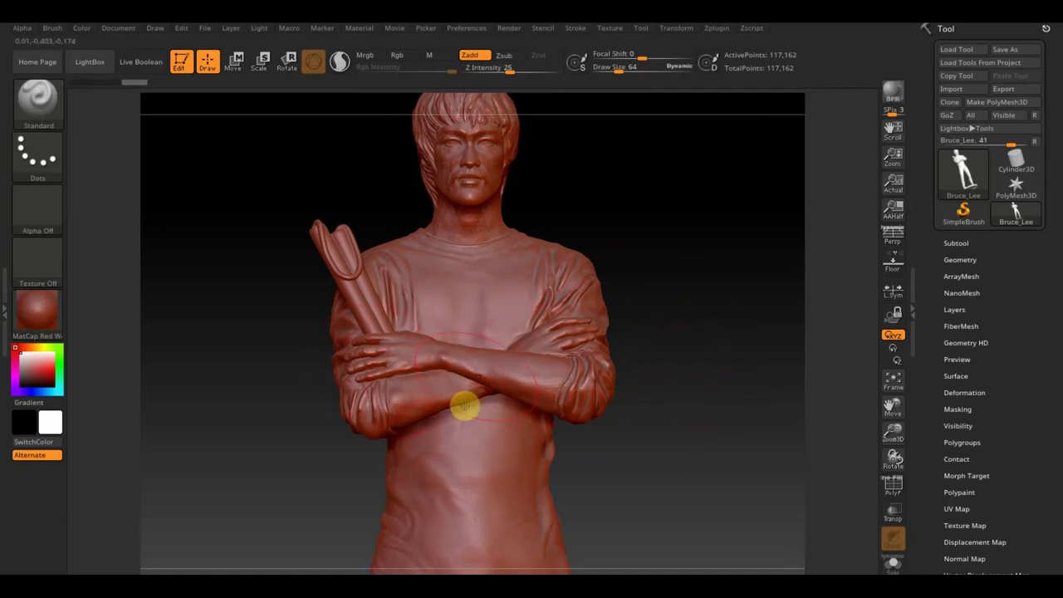
mouse_move(673, 406)
alt+mouse_down()
mouse_move(657, 396)
mouse_move(640, 446)
mouse_move(629, 291)
mouse_move(646, 346)
mouse_move(629, 404)
mouse_move(630, 329)
mouse_move(617, 349)
mouse_move(639, 429)
alt+mouse_up()
mouse_move(634, 280)
alt+mouse_down()
mouse_move(617, 444)
mouse_move(684, 423)
alt+mouse_up()
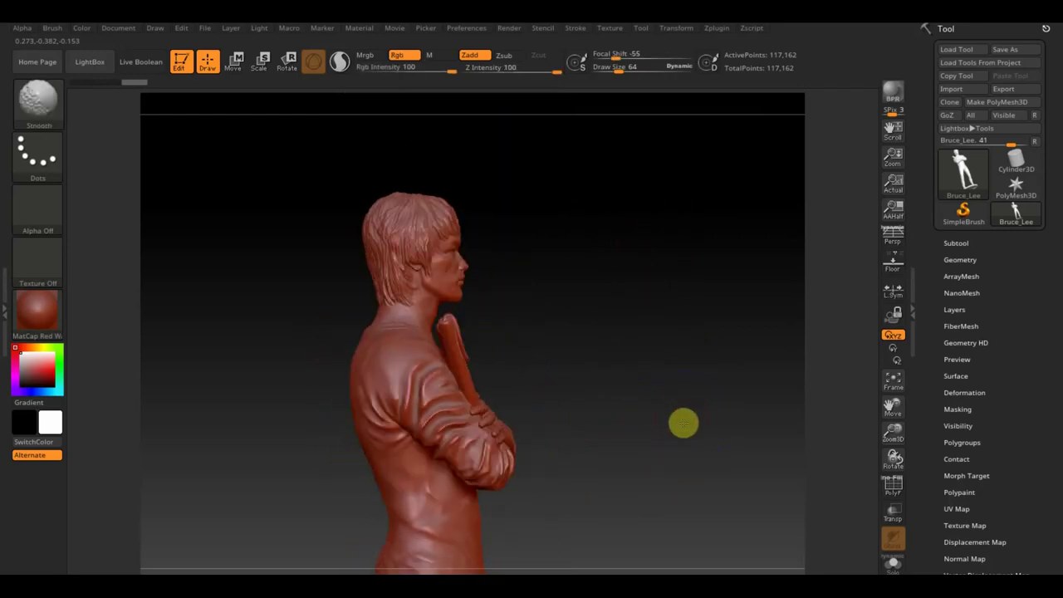
Set Draw Size to 28 and mask off the figure's head
drag(622, 67, 619, 69)
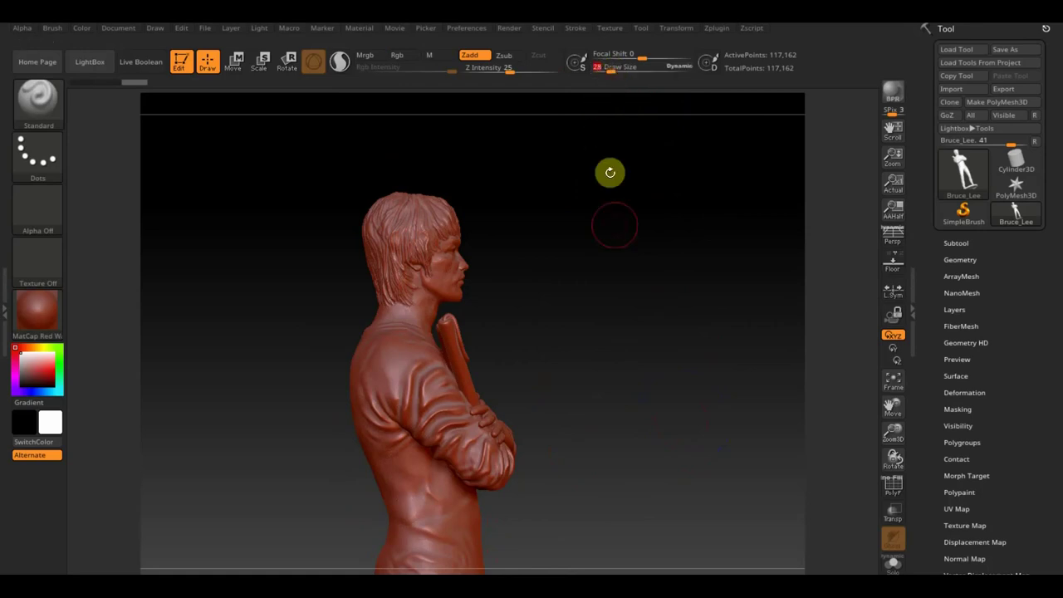
mouse_move(593, 237)
mouse_down()
mouse_move(594, 216)
mouse_move(557, 228)
mouse_move(584, 242)
mouse_move(570, 256)
mouse_up()
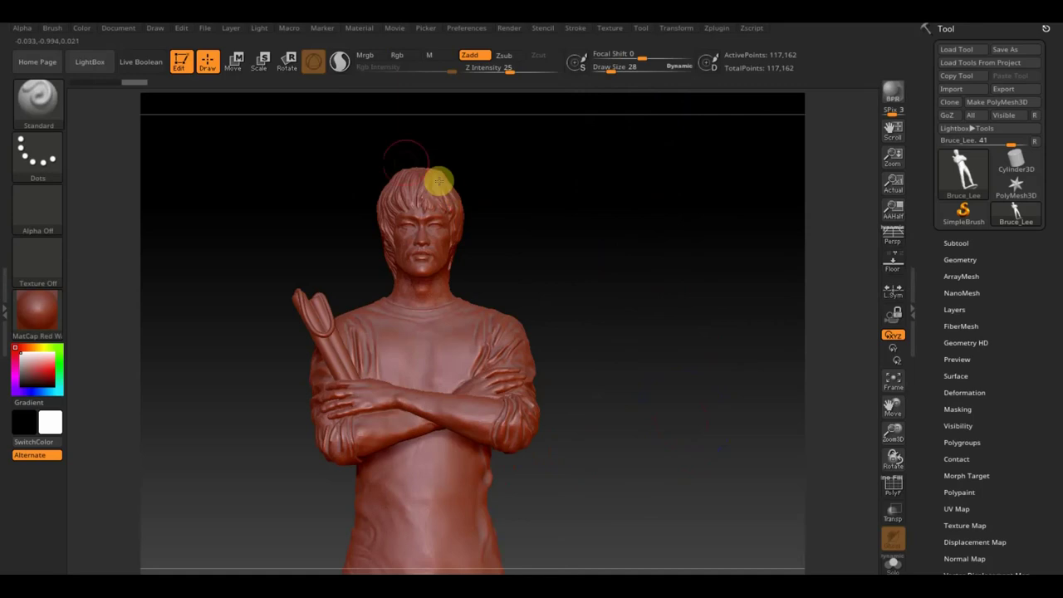
ctrl+drag(331, 134, 510, 291)
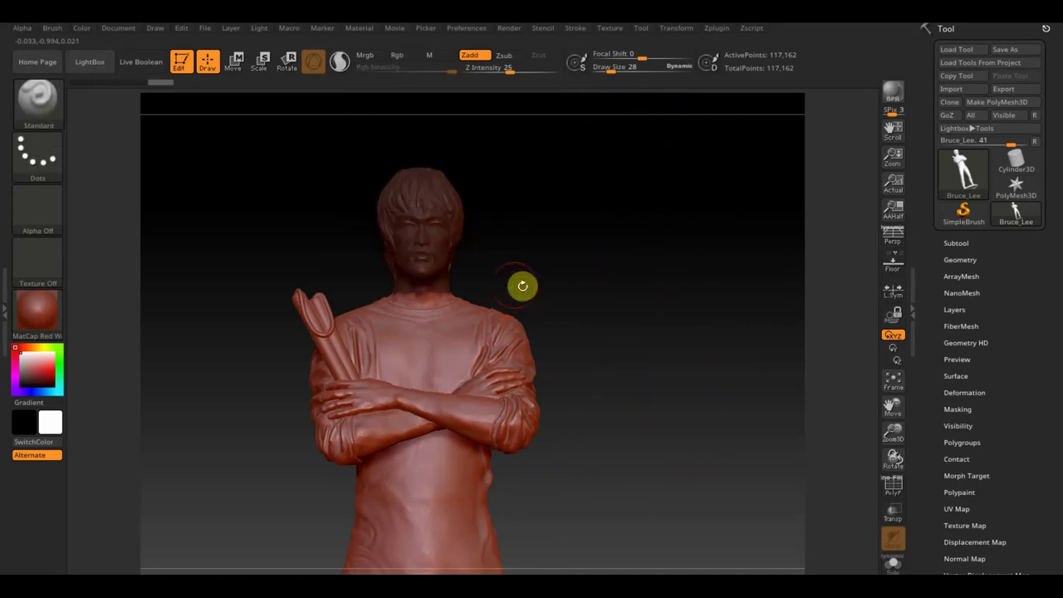
ctrl+click(578, 264)
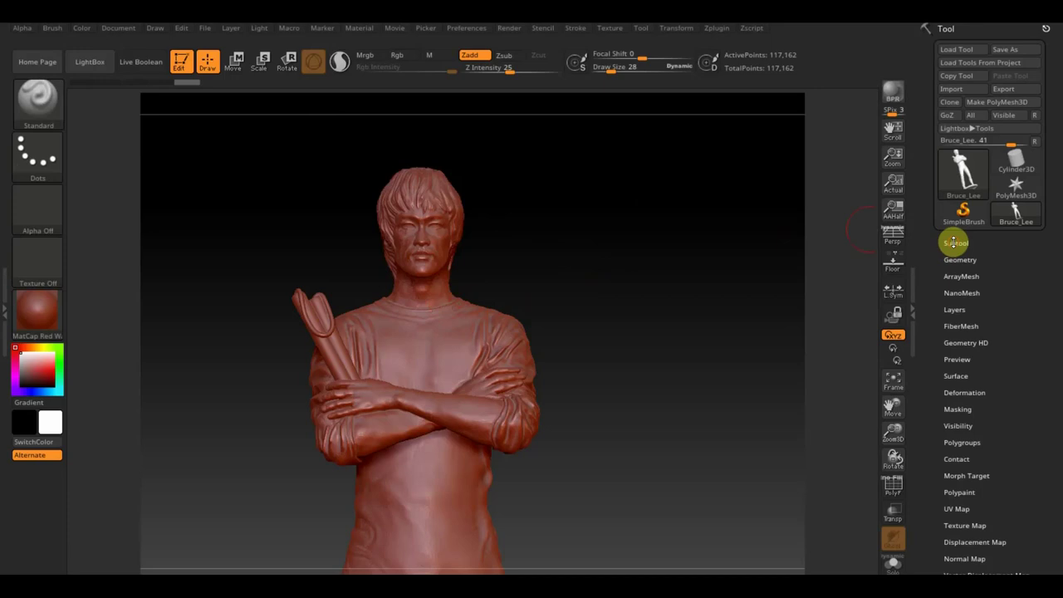
Separate the head from the body with Subtool > Split > Groups Split
click(954, 242)
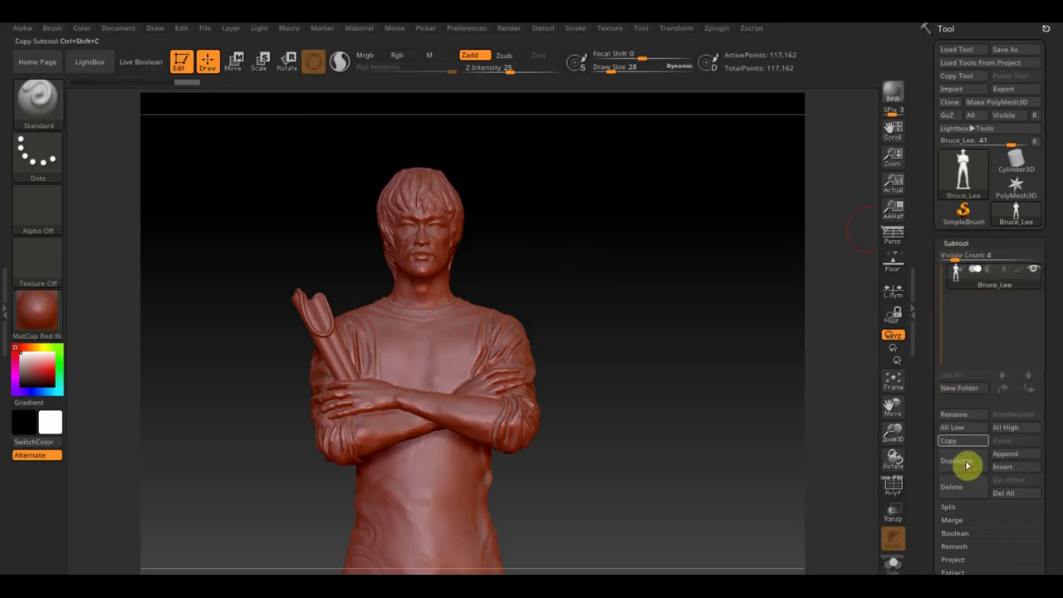
click(957, 509)
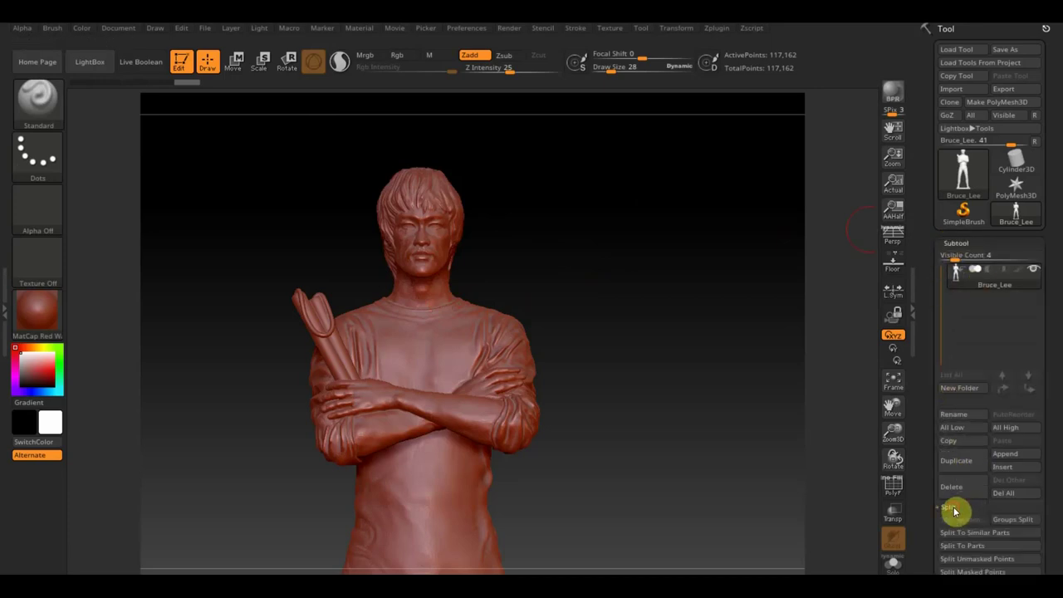
click(1008, 522)
click(838, 551)
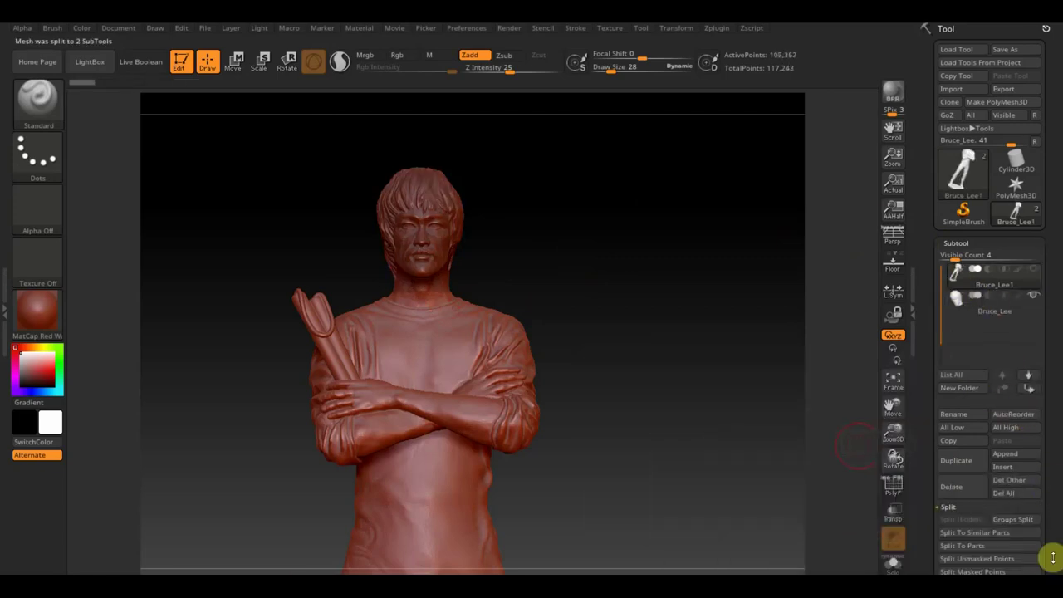
Mask the legs and Groups Split again, separating the torso from the legs and base
mouse_move(696, 468)
alt+mouse_down()
mouse_move(677, 358)
mouse_move(691, 343)
mouse_move(684, 304)
alt+mouse_up()
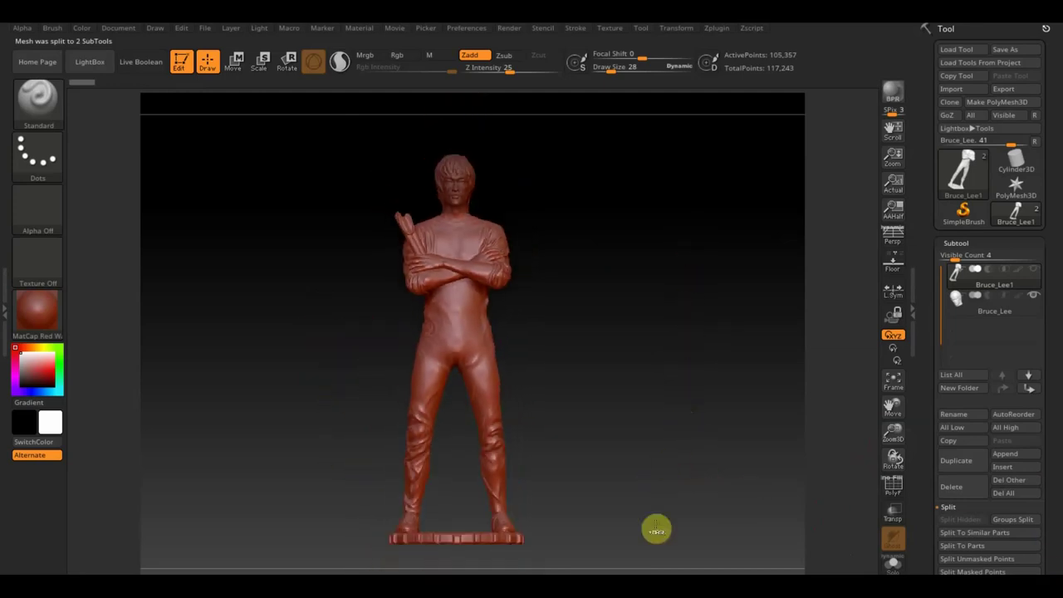
key(ctrl)
mouse_move(610, 569)
ctrl+mouse_down()
mouse_move(348, 357)
mouse_move(316, 306)
ctrl+mouse_up()
ctrl+click(664, 399)
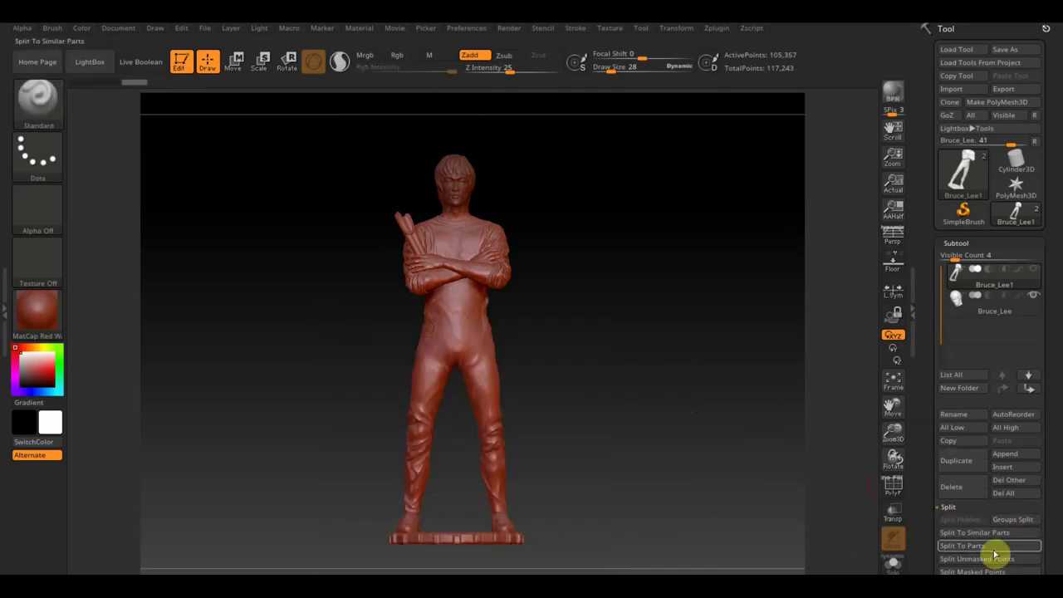
click(1022, 521)
click(833, 549)
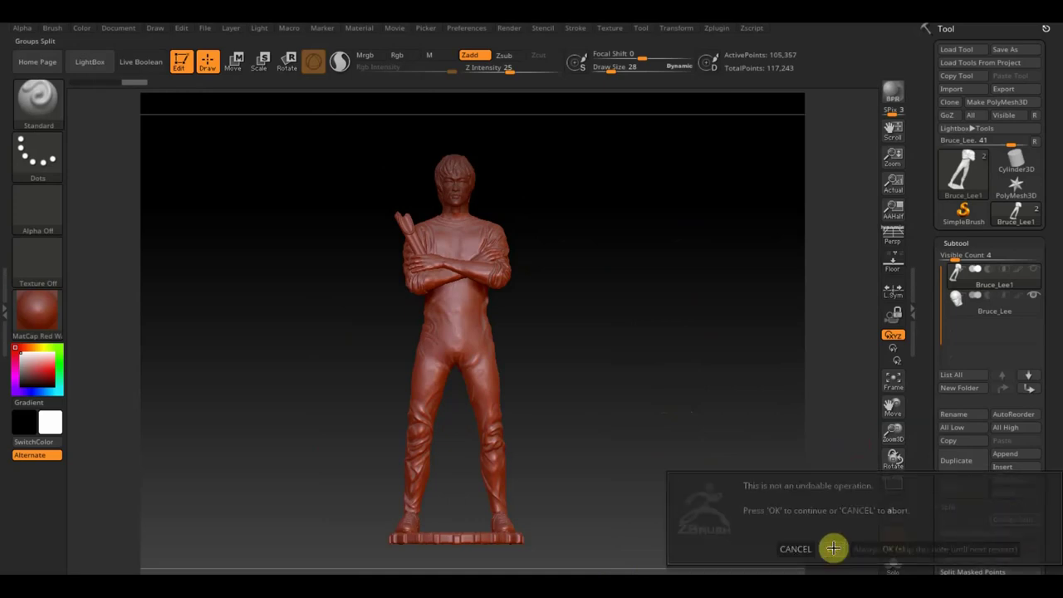
click(852, 279)
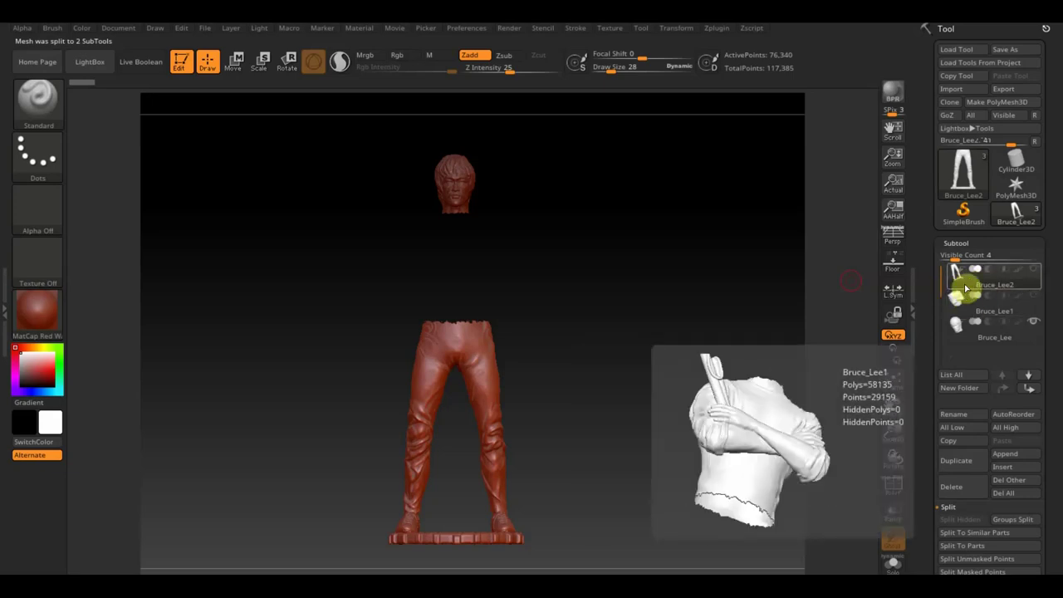
Delete the torso subtool Bruce_Lee1 and make the Bruce_Lee2 legs subtool visible again
click(966, 313)
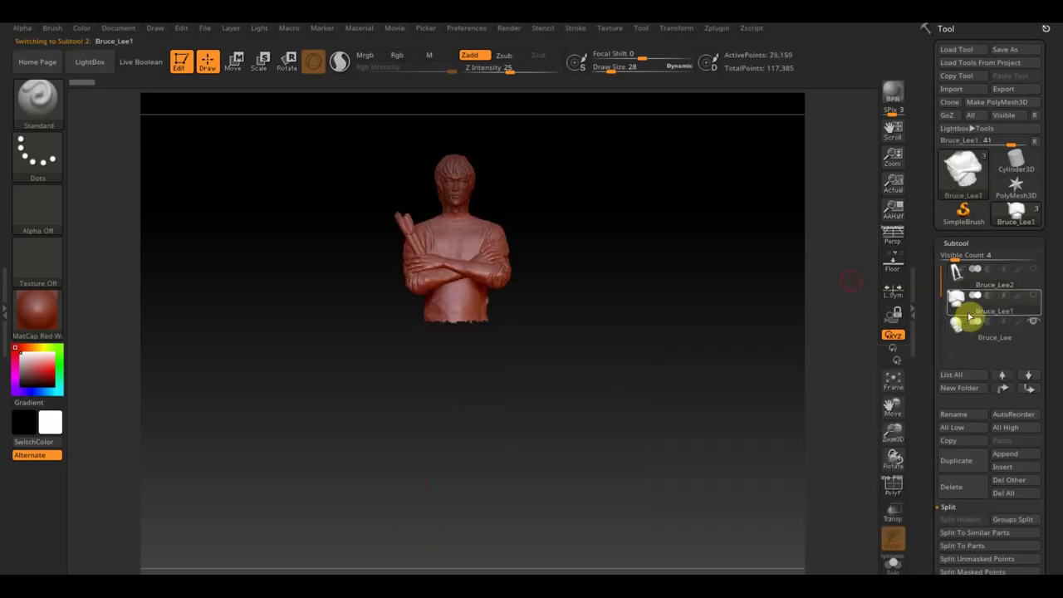
click(960, 464)
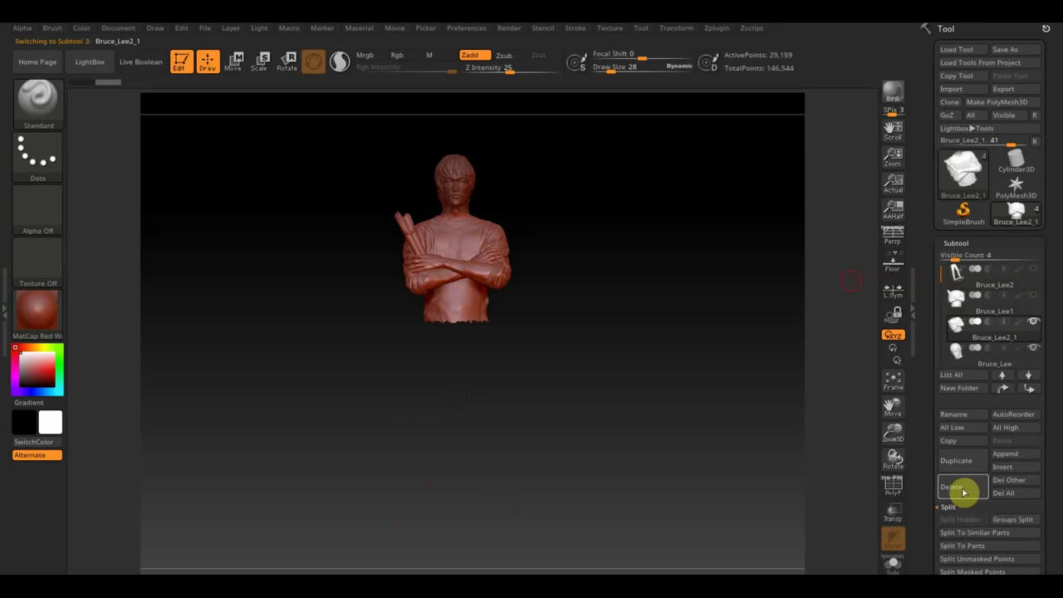
click(964, 492)
click(834, 516)
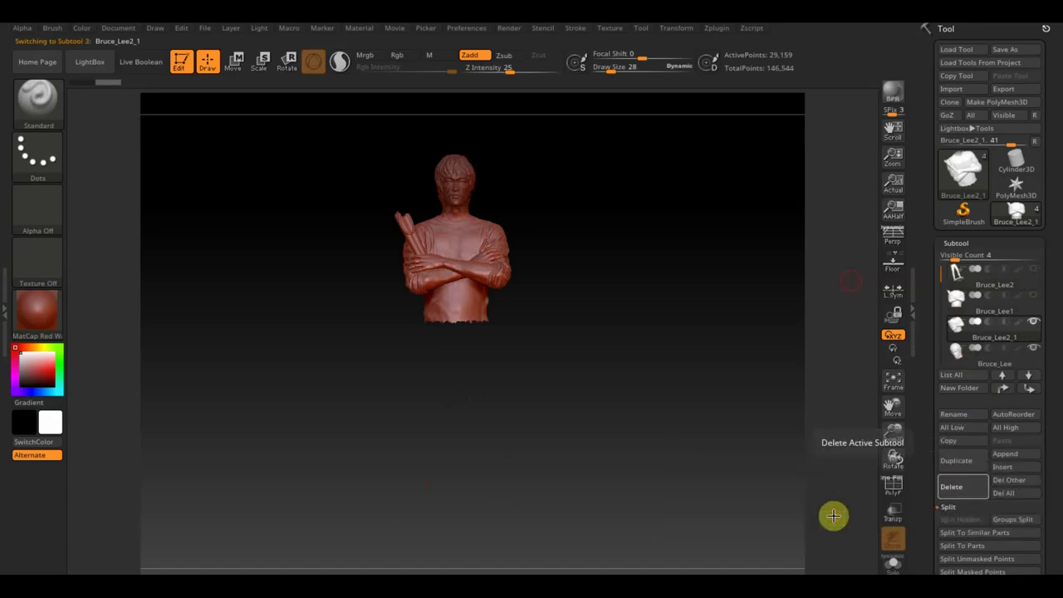
click(957, 314)
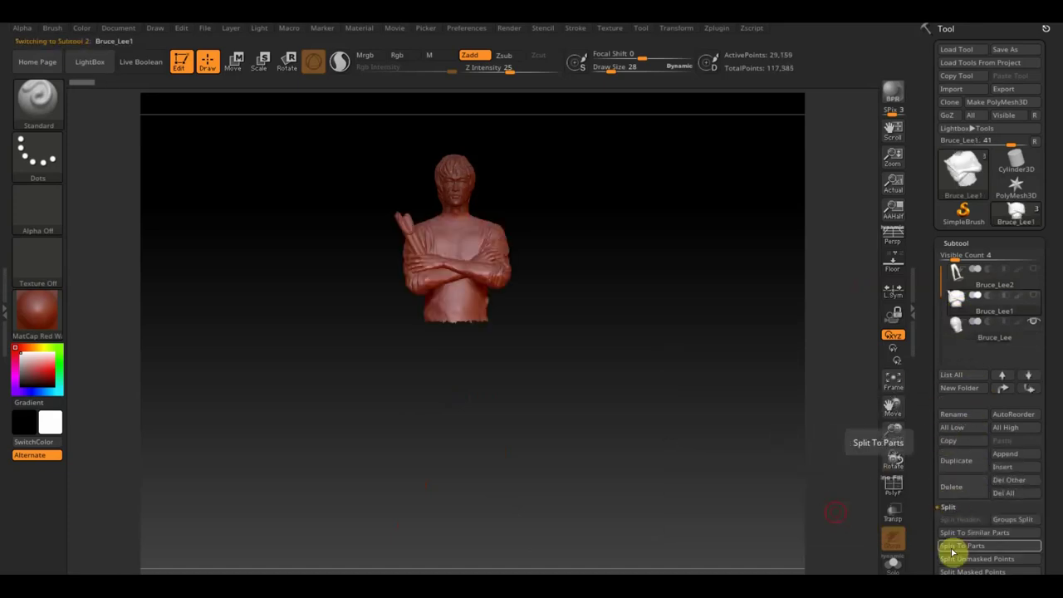
click(957, 487)
click(831, 516)
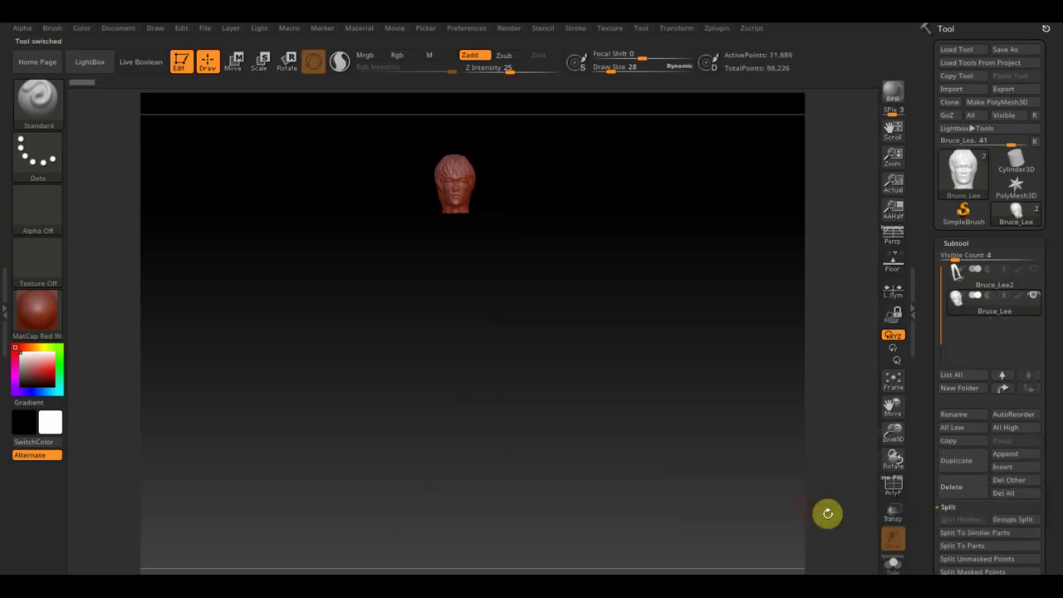
click(1030, 271)
mouse_move(652, 362)
mouse_down()
mouse_move(607, 346)
mouse_move(641, 356)
mouse_move(618, 357)
mouse_up()
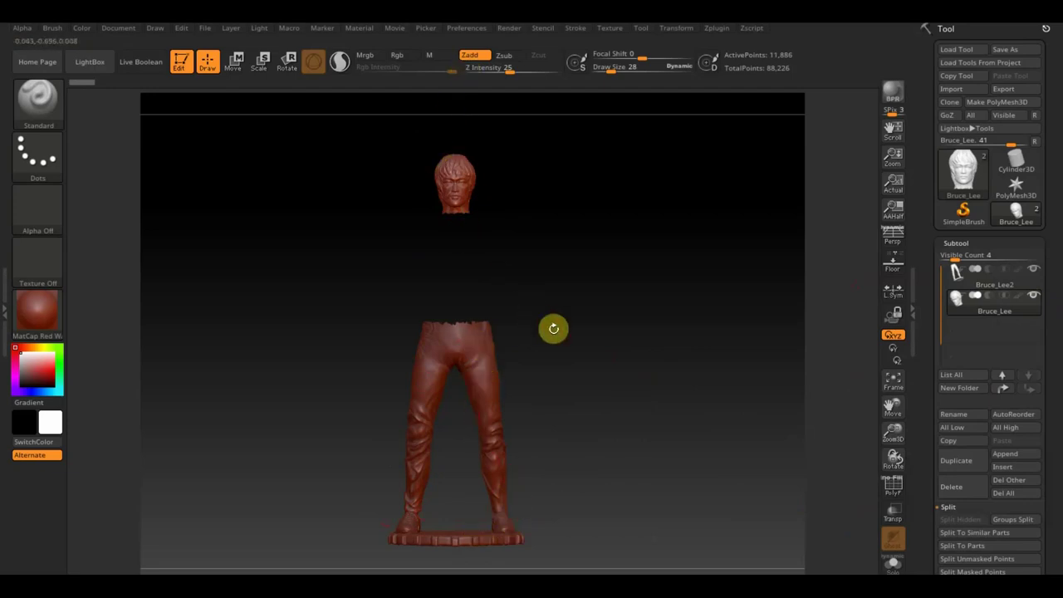
Zoom to the head, lower Draw Size from 28 to 12, and begin mask-painting the face
drag(554, 328, 627, 330)
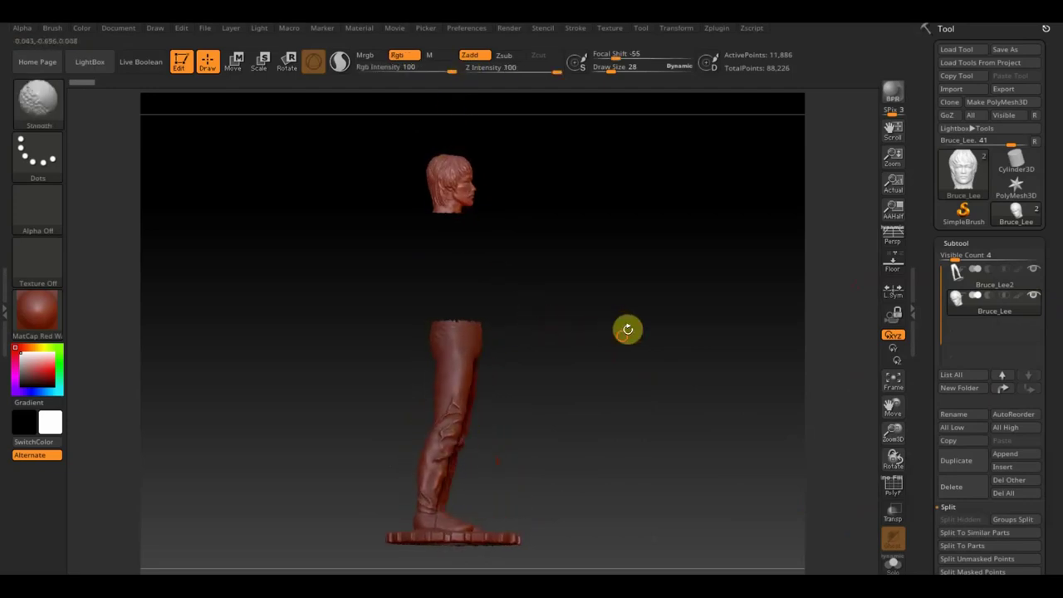
mouse_move(628, 310)
alt+mouse_down()
mouse_move(628, 394)
mouse_move(628, 311)
mouse_move(593, 418)
mouse_move(612, 486)
mouse_move(582, 393)
alt+mouse_up()
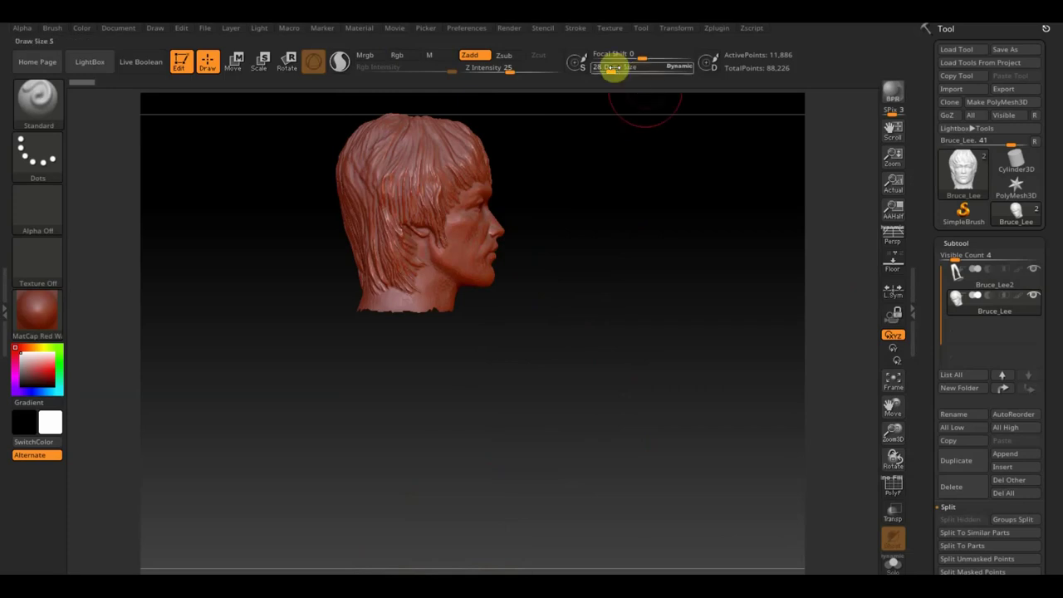
drag(612, 68, 605, 68)
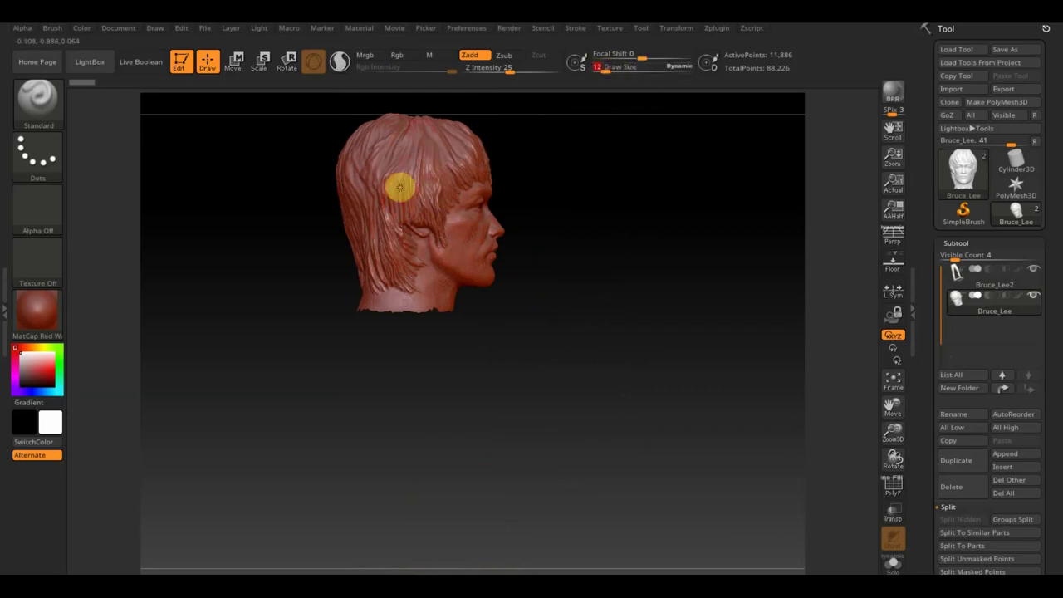
mouse_move(607, 240)
mouse_down()
mouse_move(543, 247)
mouse_move(603, 244)
mouse_move(581, 242)
mouse_move(590, 254)
mouse_up()
mouse_move(510, 219)
mouse_down()
mouse_move(612, 245)
mouse_move(557, 252)
mouse_up()
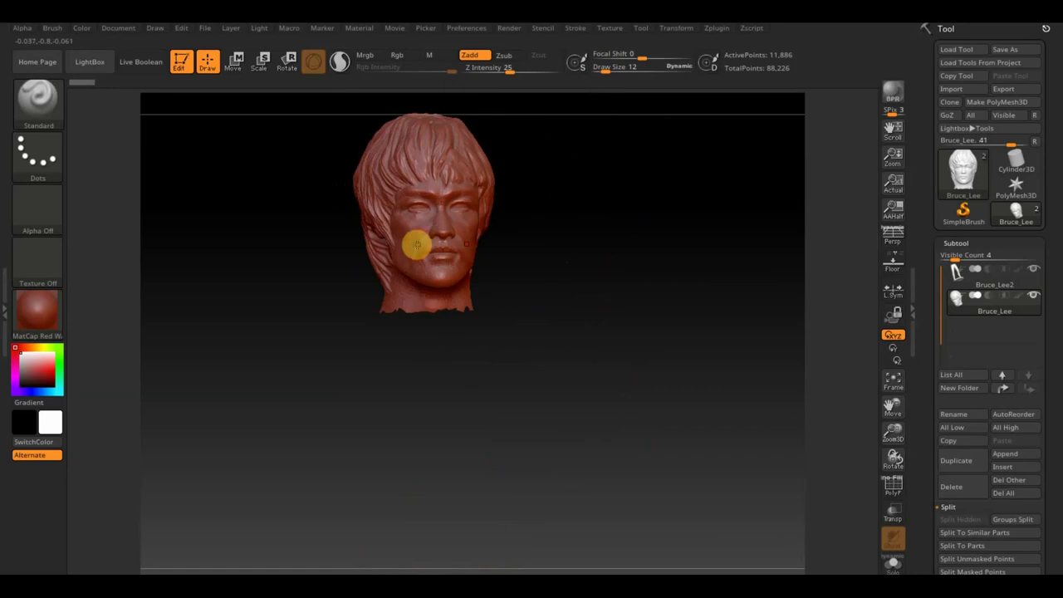
drag(523, 287, 595, 296)
key(ctrl)
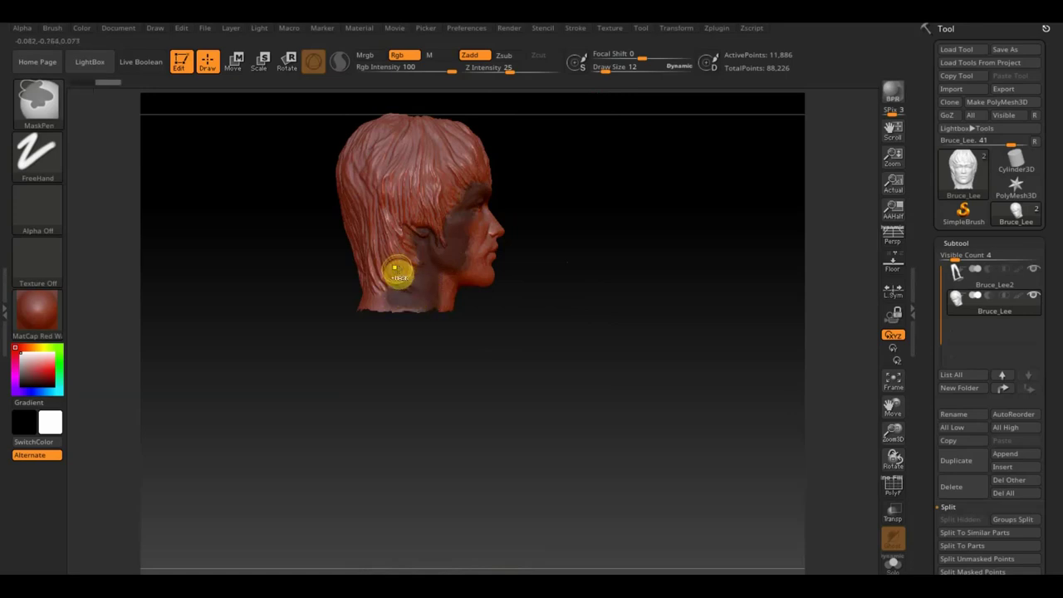
Mask the jaw and rest of the face from several angles, leaving the hair unmasked
click(417, 297)
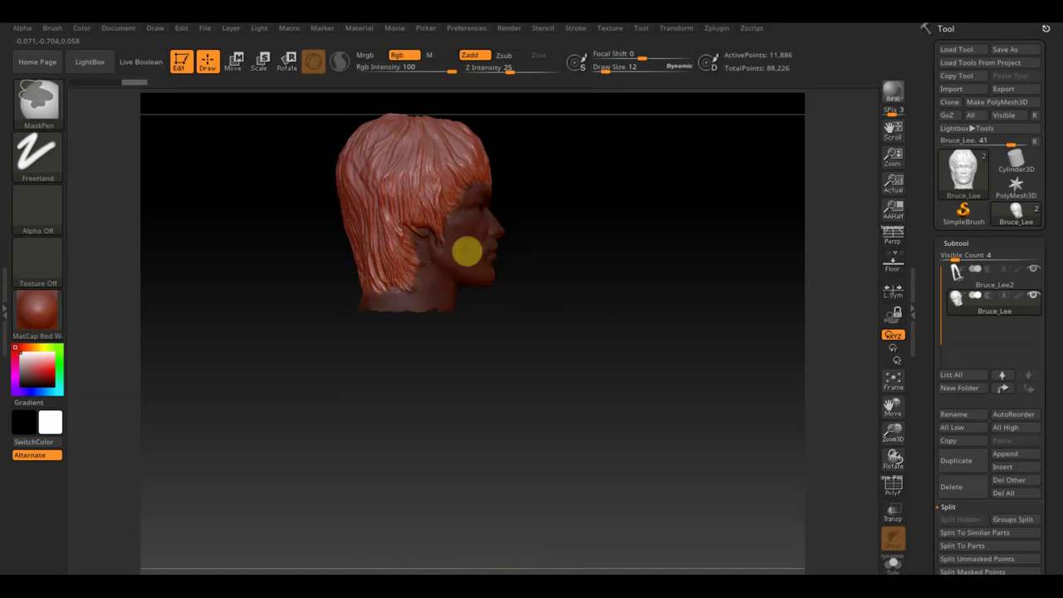
mouse_move(489, 214)
mouse_down()
mouse_move(620, 233)
mouse_move(565, 247)
mouse_move(494, 240)
mouse_up()
key(ctrl)
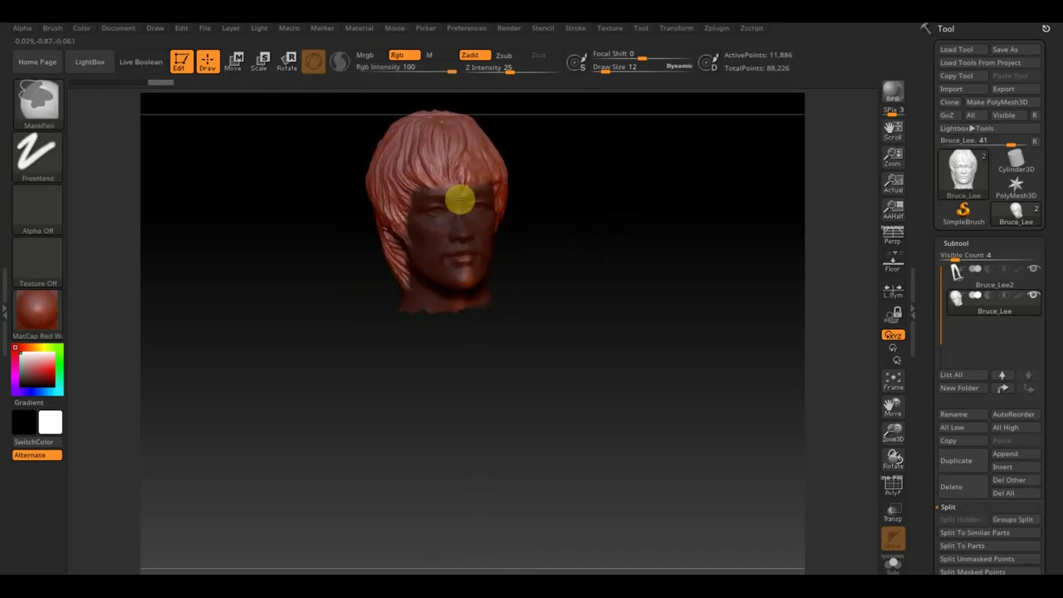
mouse_move(453, 318)
mouse_down()
mouse_move(665, 282)
mouse_move(709, 292)
mouse_up()
key(ctrl)
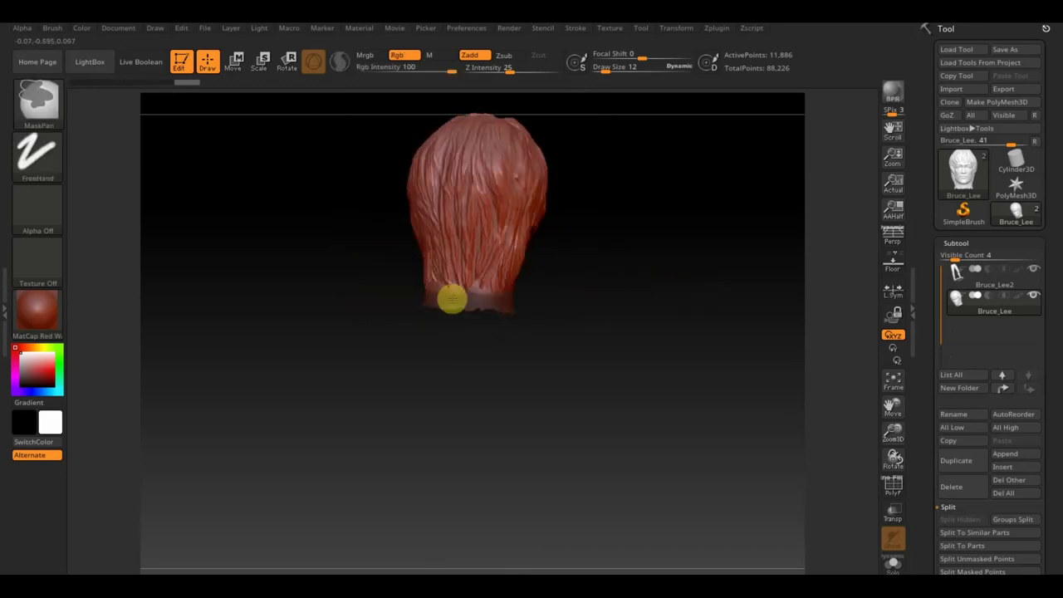
mouse_move(468, 321)
mouse_down()
mouse_move(605, 319)
mouse_move(615, 332)
mouse_up()
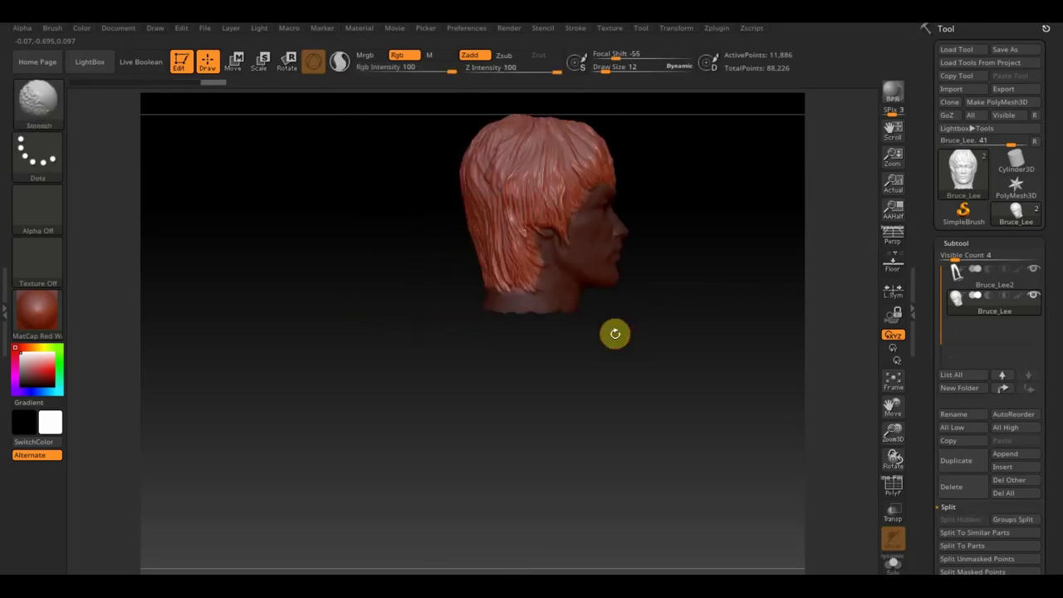
ctrl+click(628, 333)
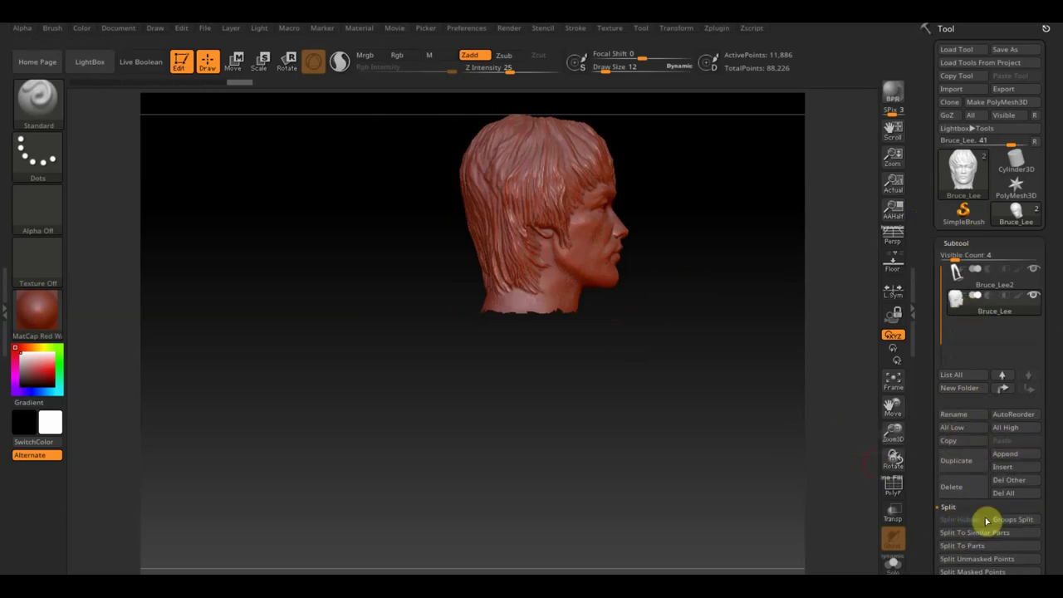
Groups Split the masked head into separate face and hair subtools, then frame the model
click(1017, 521)
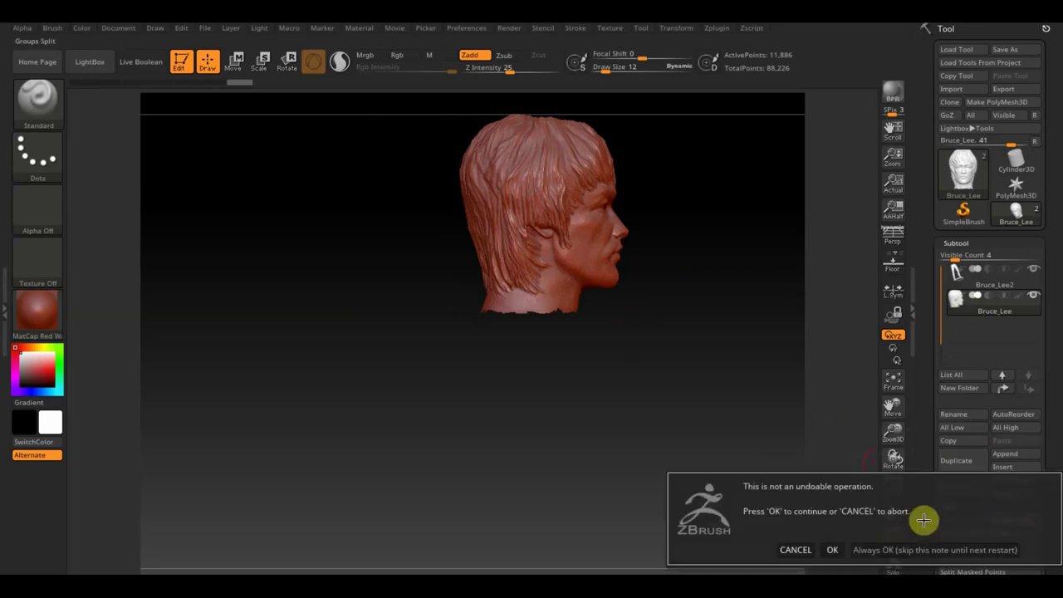
click(832, 550)
mouse_move(637, 490)
mouse_down()
mouse_move(660, 466)
mouse_move(666, 472)
mouse_move(662, 457)
mouse_move(607, 473)
mouse_move(606, 453)
mouse_up()
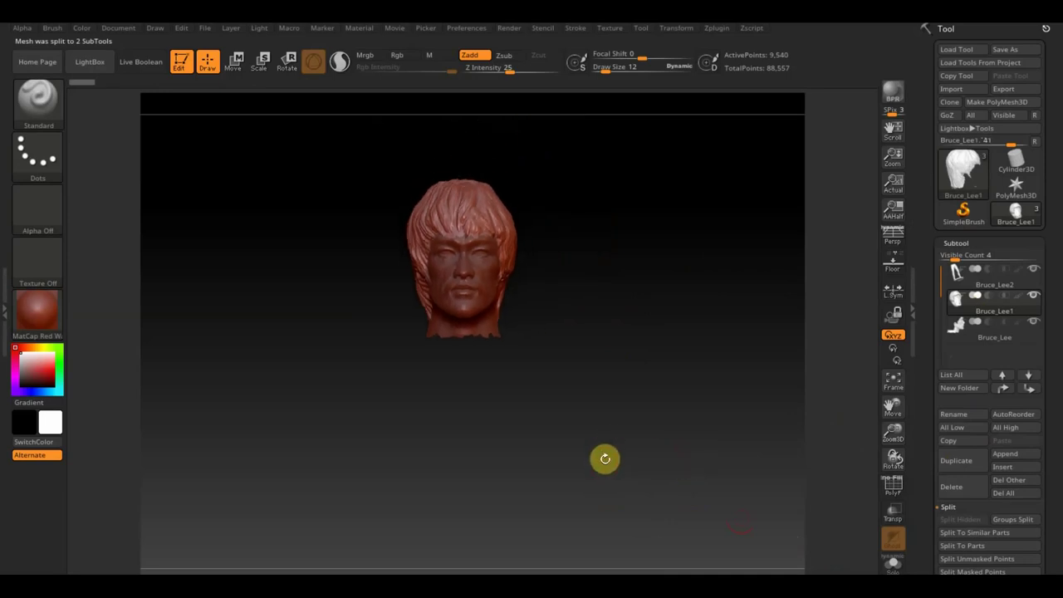
mouse_move(725, 430)
mouse_down()
mouse_move(626, 458)
mouse_move(669, 438)
mouse_move(696, 448)
mouse_up()
click(891, 389)
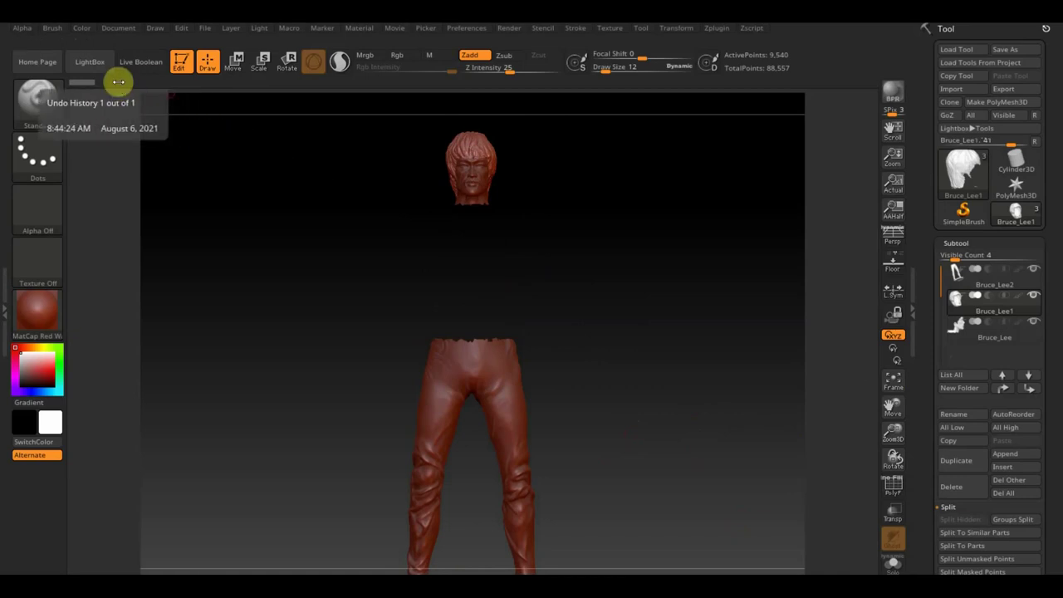
Browse LightBox's Tool and Project folders, then cancel loading DemoSoldier
click(98, 67)
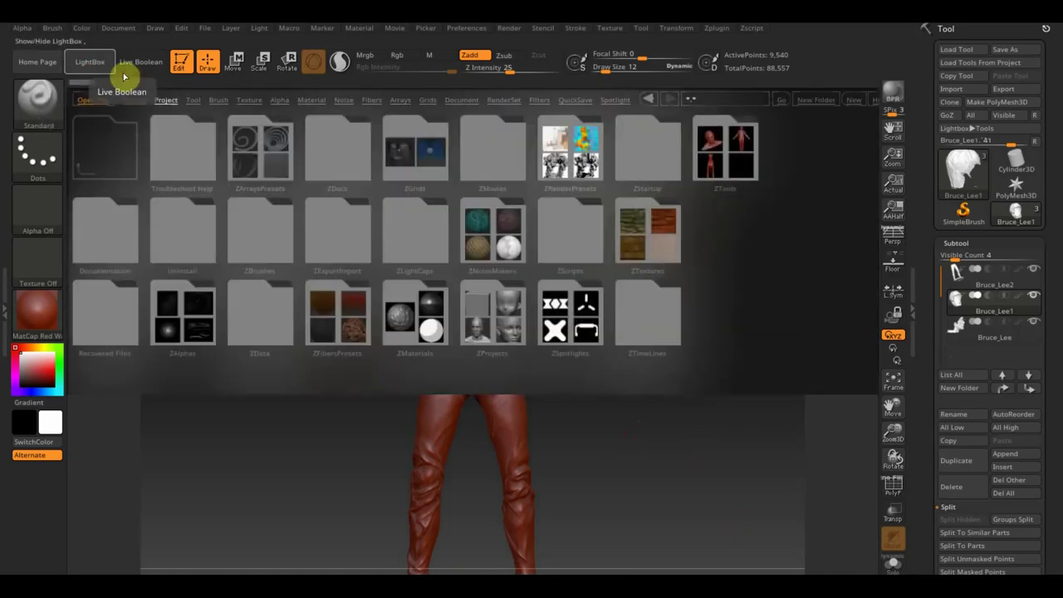
click(193, 99)
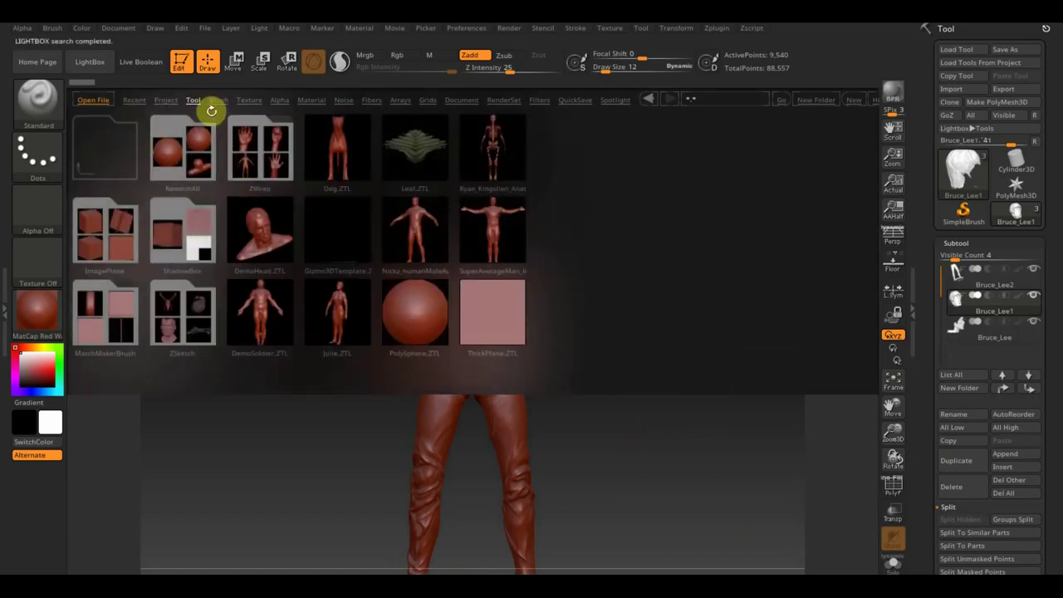
click(164, 101)
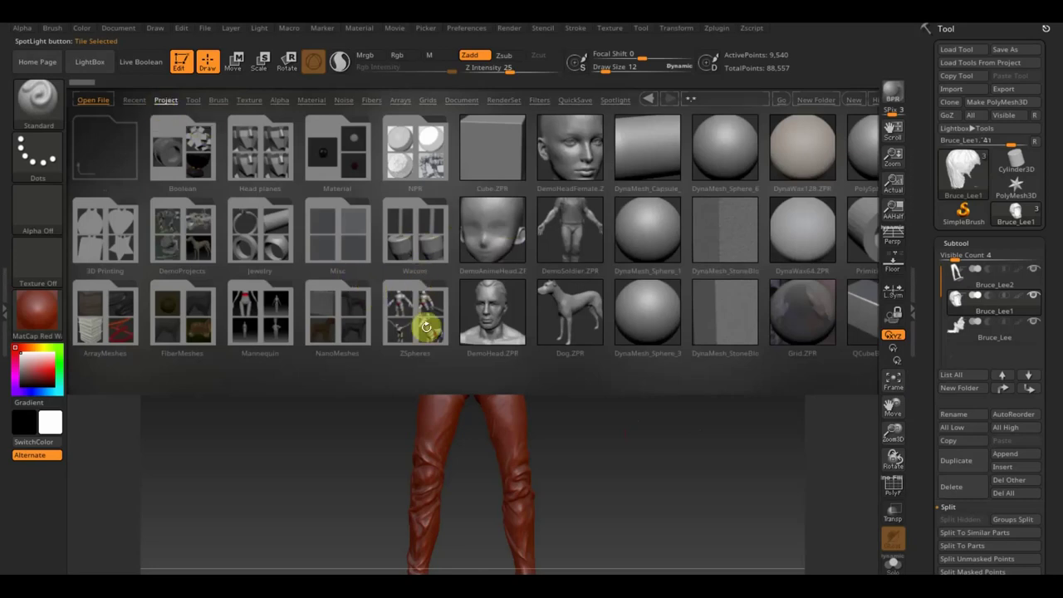
double_click(572, 238)
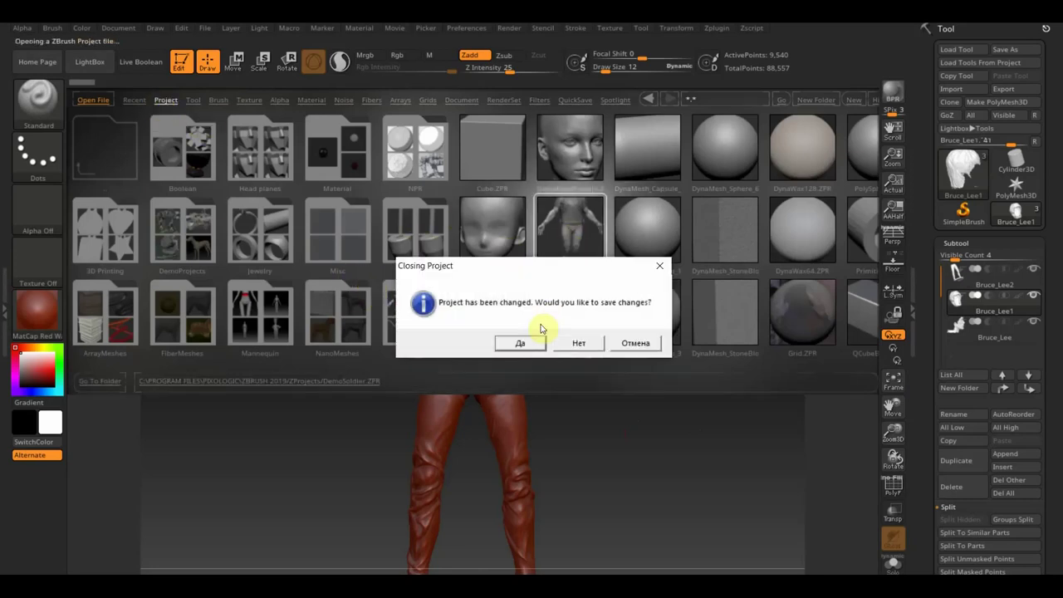
click(631, 344)
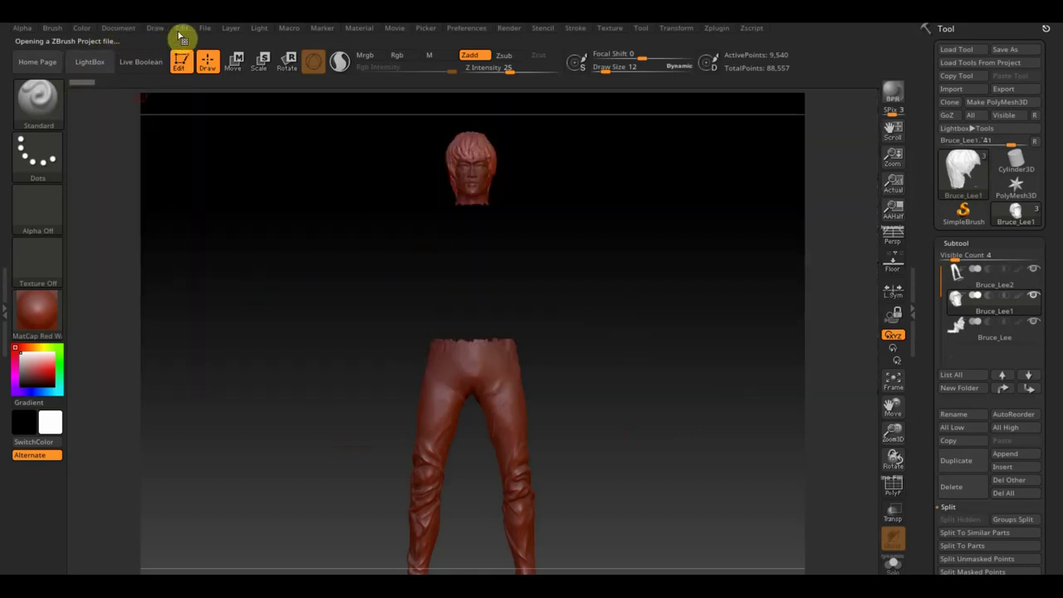
Save the Bruce Lee project with File > Save As, then reopen LightBox
click(207, 30)
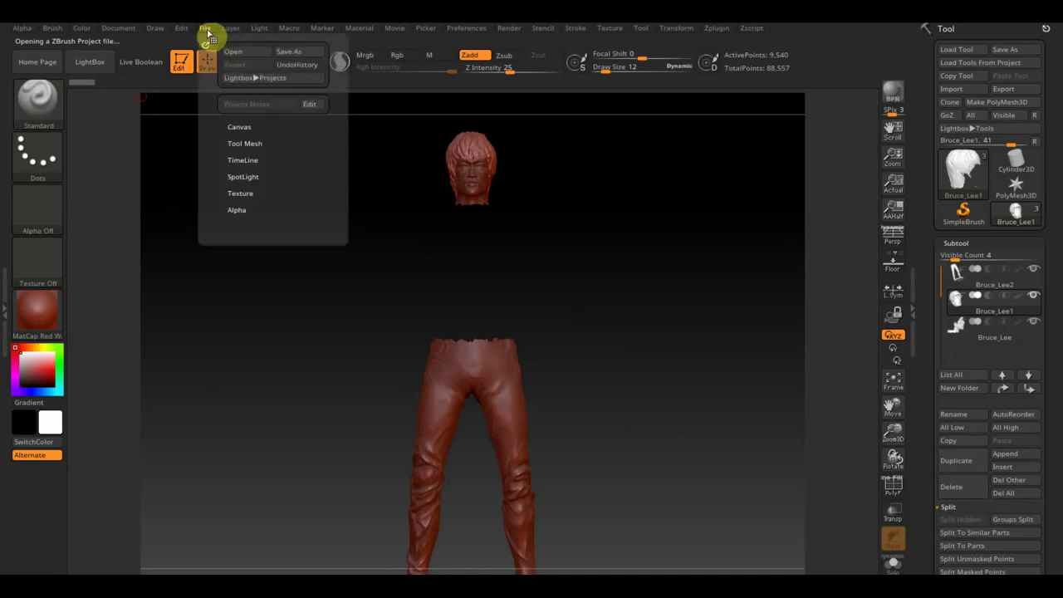
click(290, 54)
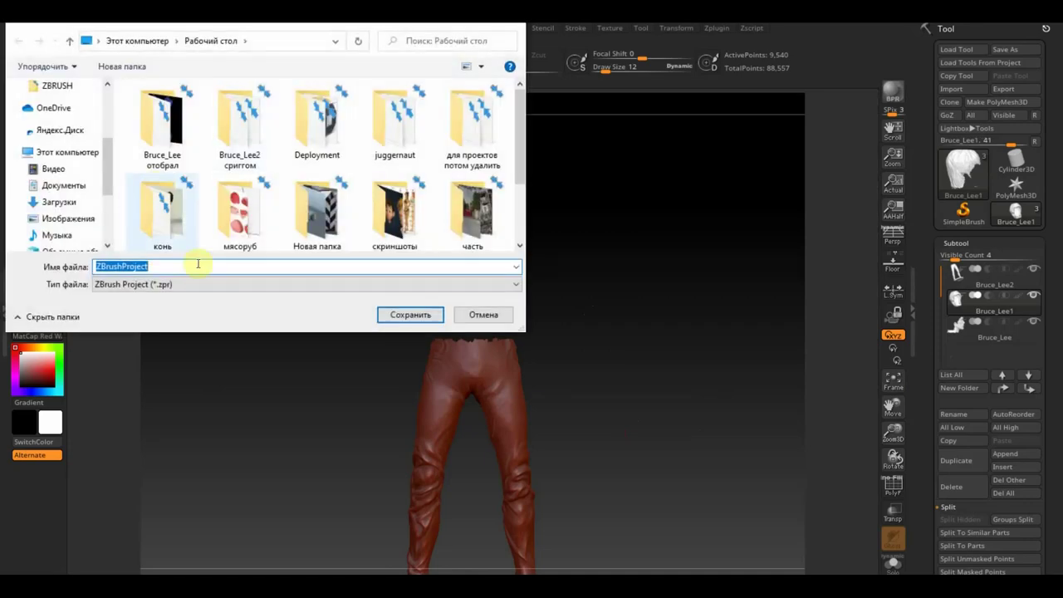
click(408, 315)
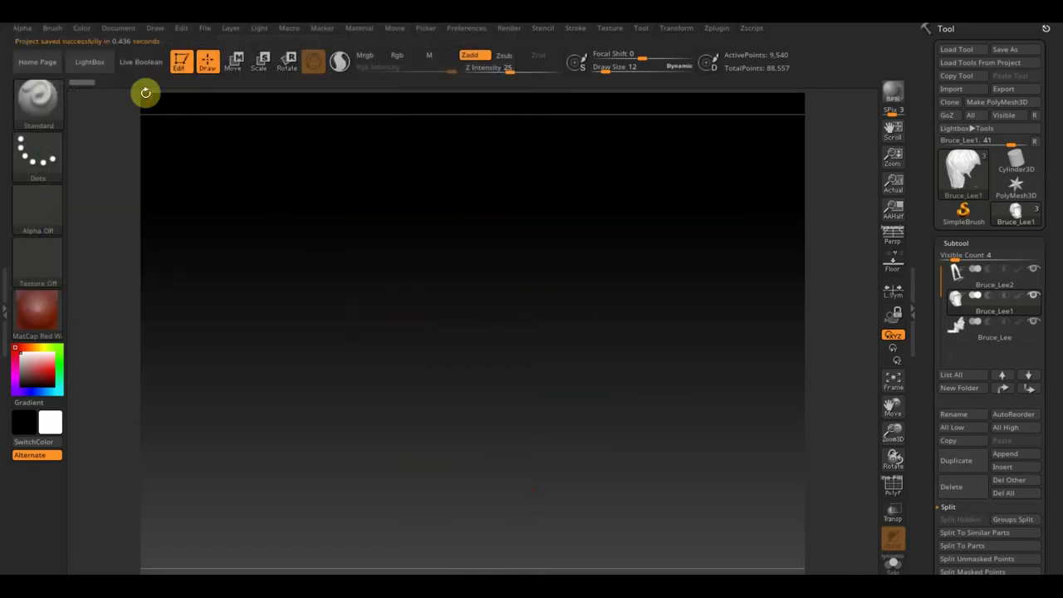
click(89, 62)
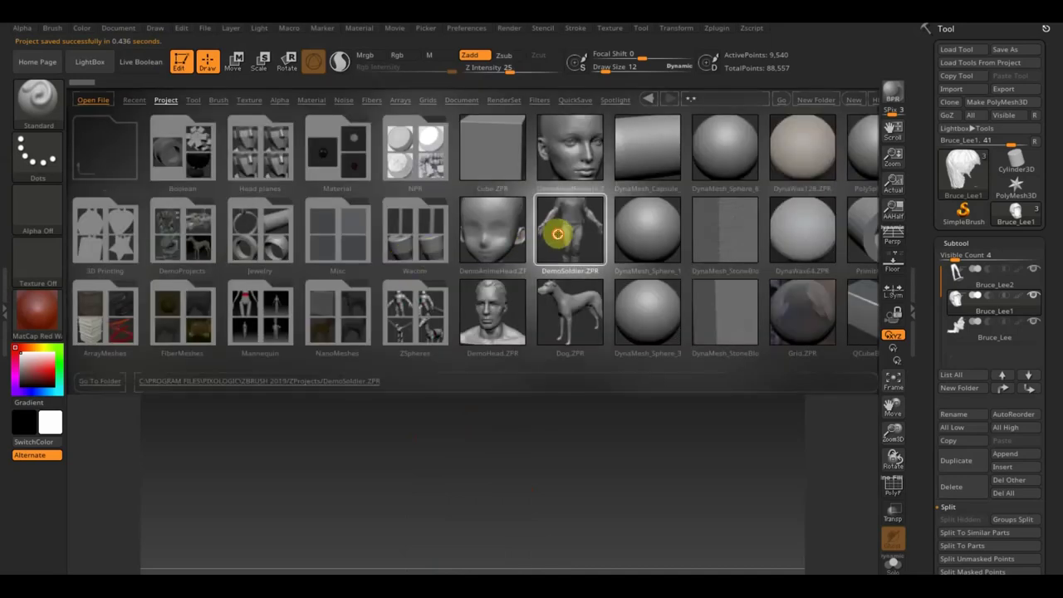
Load DemoSoldier.ZPR without saving, hide all subtools except the body, and show polyframe
double_click(556, 232)
click(575, 343)
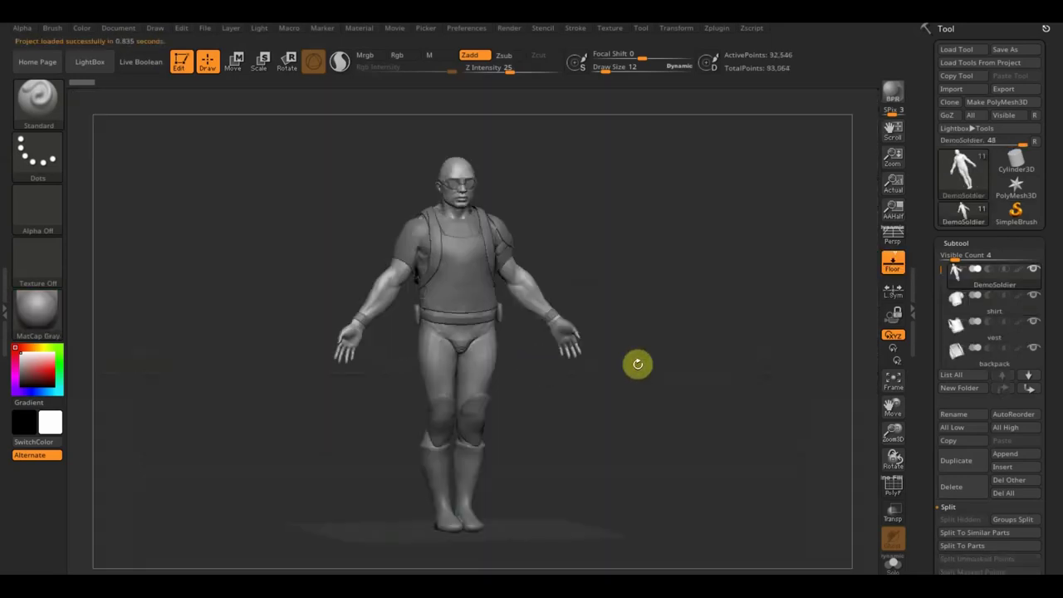
drag(638, 364, 600, 265)
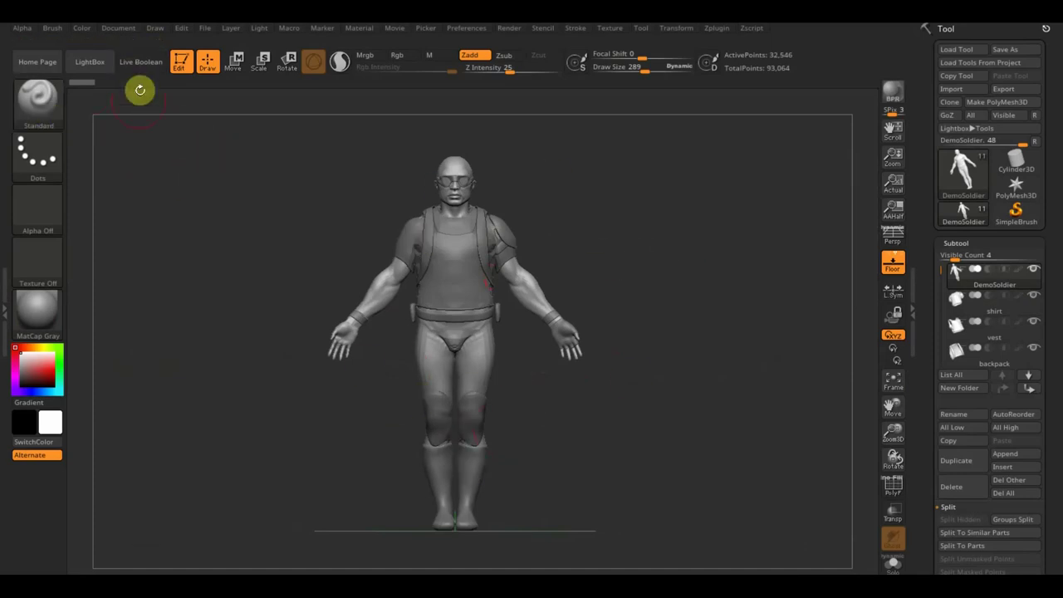
click(1034, 269)
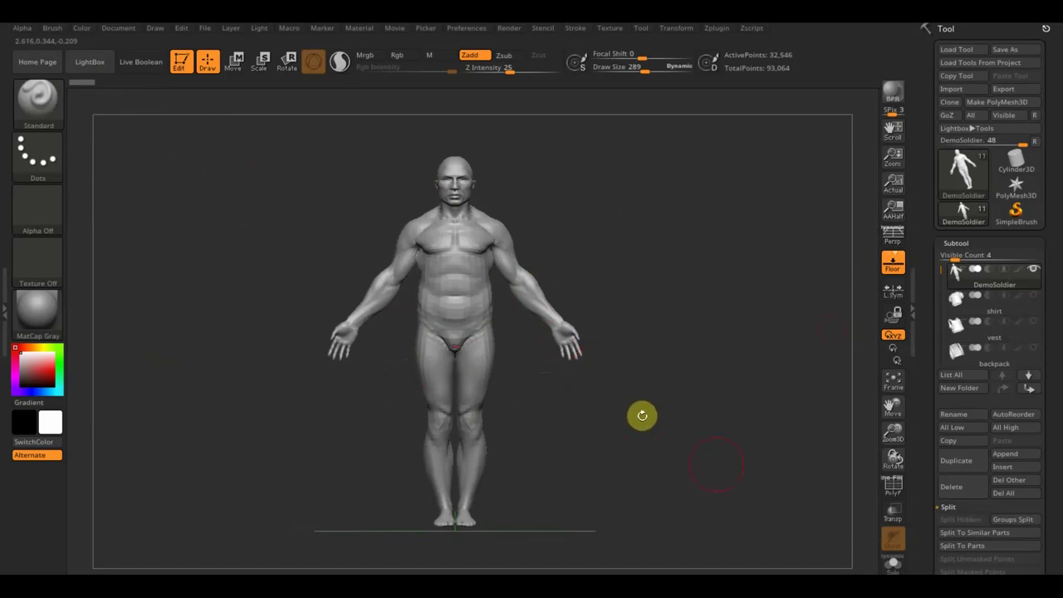
click(896, 487)
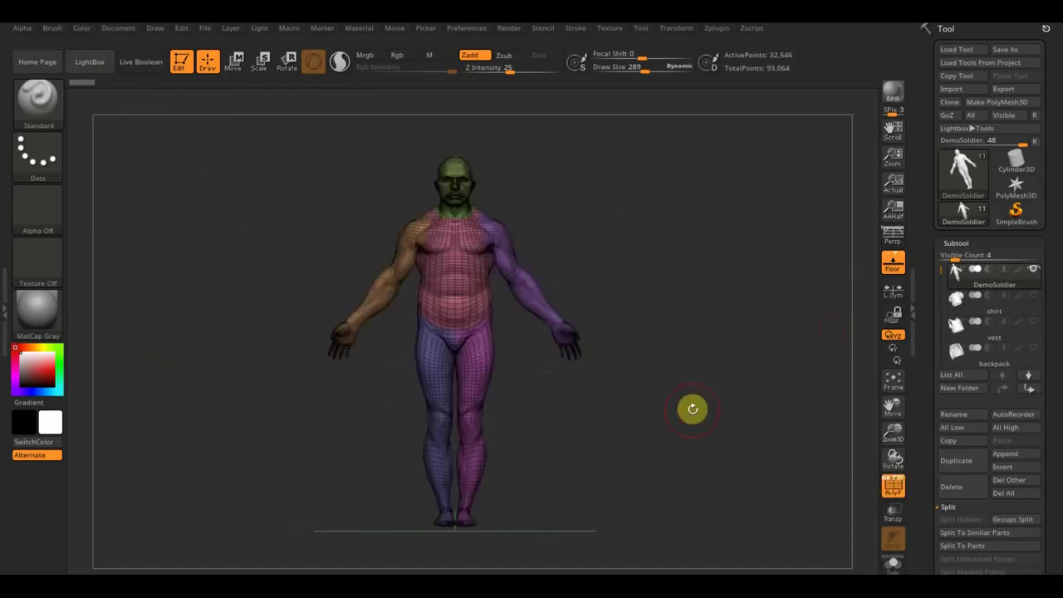
Isolate the orange arm polygroup, rotate around it, show the whole body, then isolate the arm again
ctrl+shift+click(387, 295)
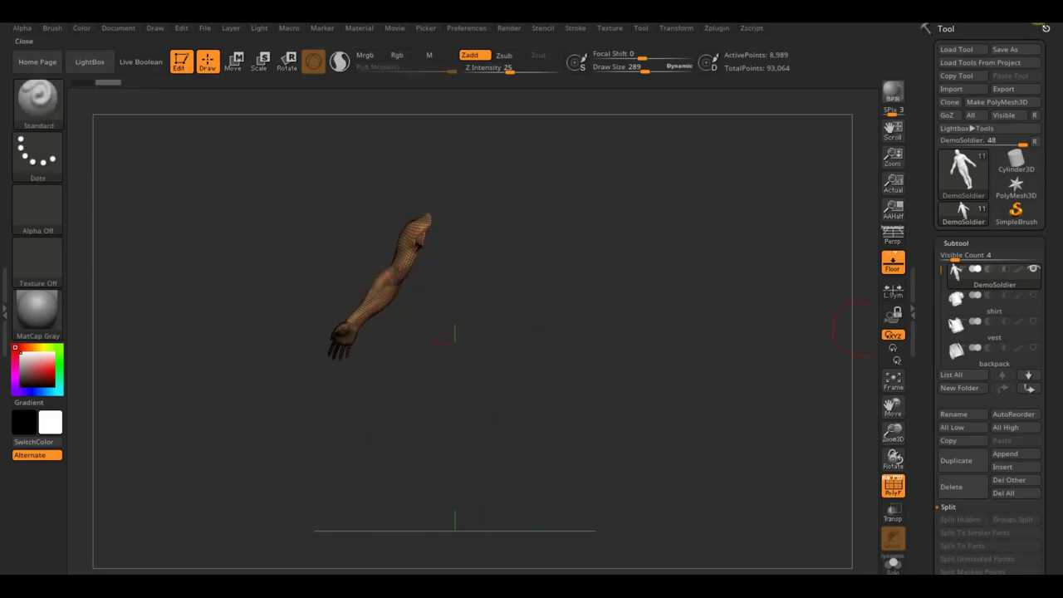
mouse_move(529, 295)
mouse_down()
mouse_move(649, 304)
mouse_move(541, 304)
mouse_move(563, 324)
mouse_up()
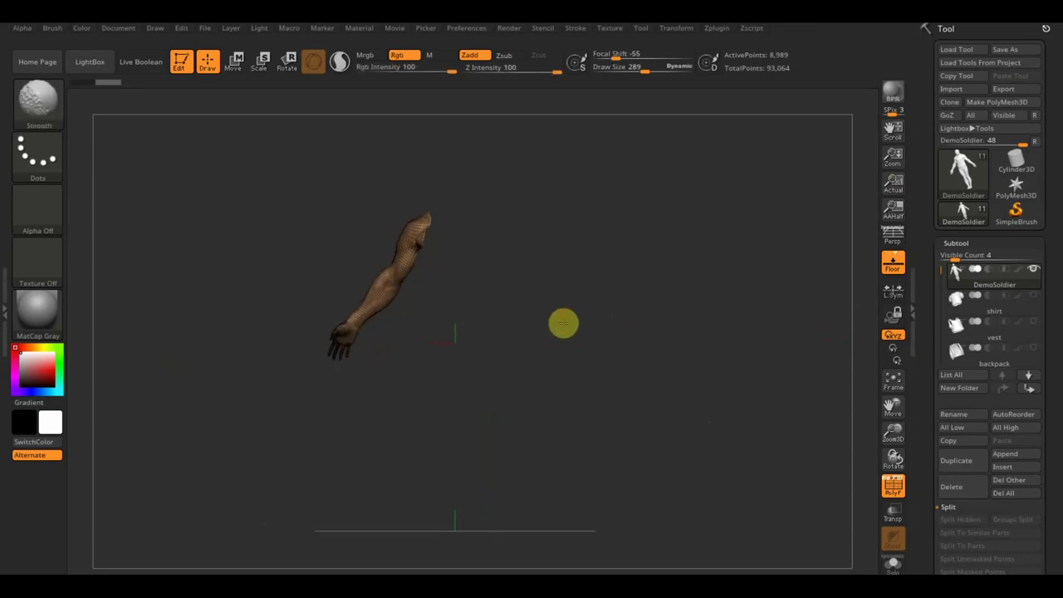
ctrl+shift+click(722, 353)
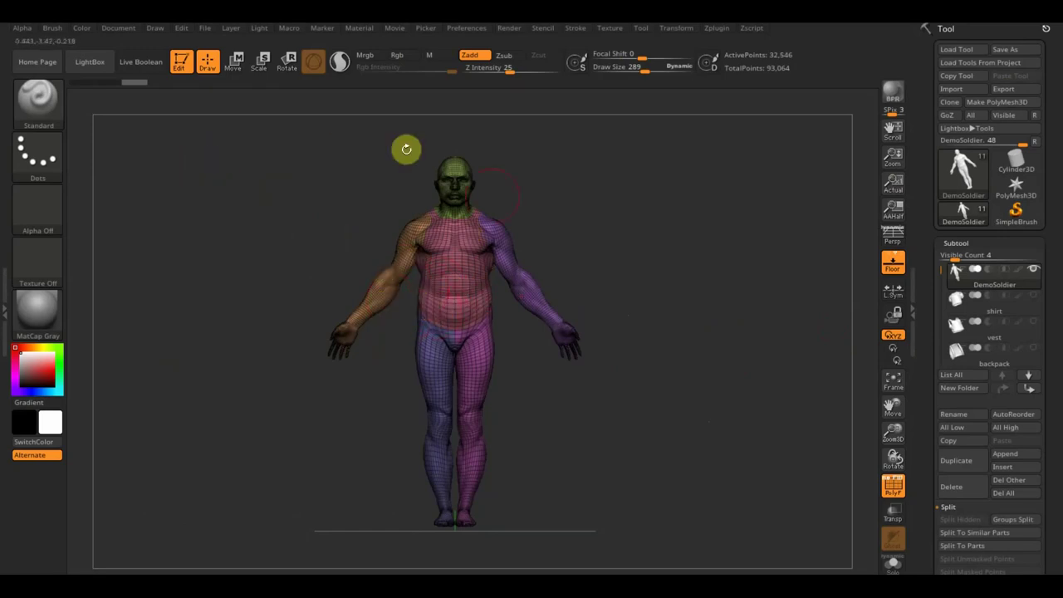
ctrl+shift+click(391, 281)
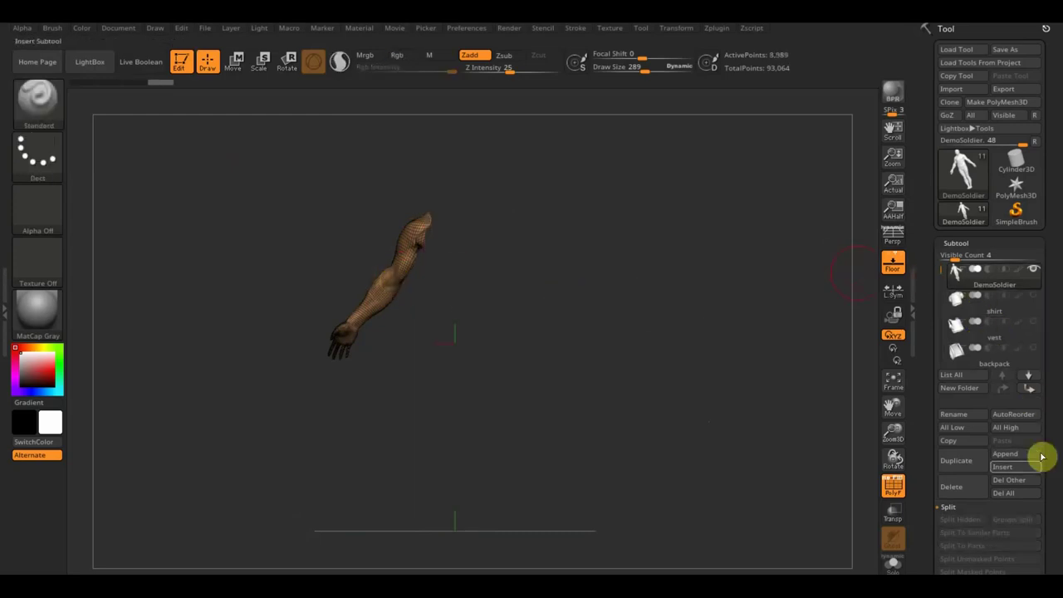
Delete the arm's lower subdivision levels and its hidden parts
scroll(1052, 515, down, 1)
drag(1051, 515, 1047, 443)
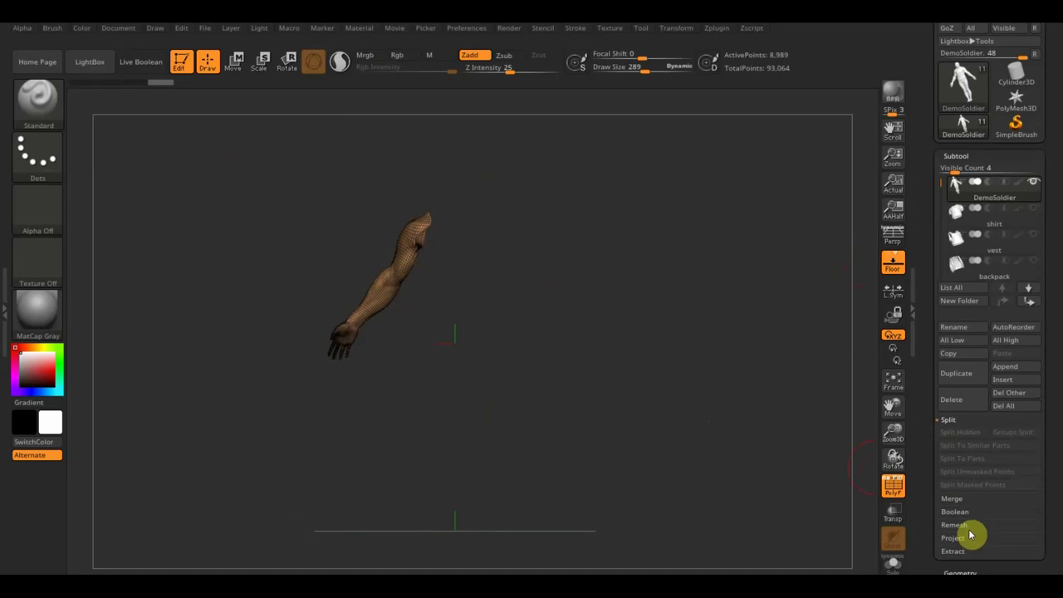
click(960, 572)
click(969, 397)
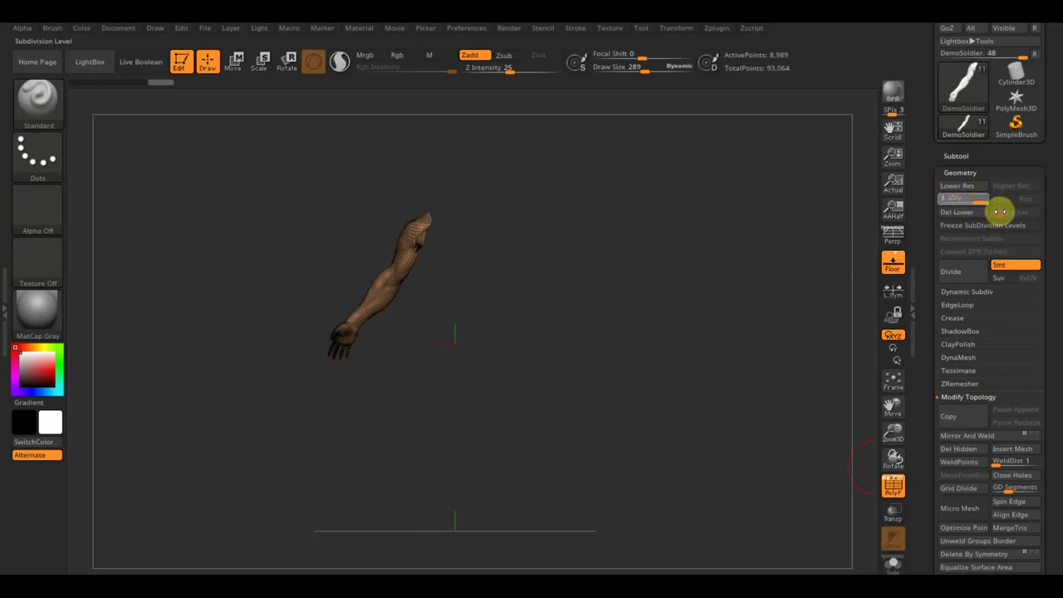
click(970, 214)
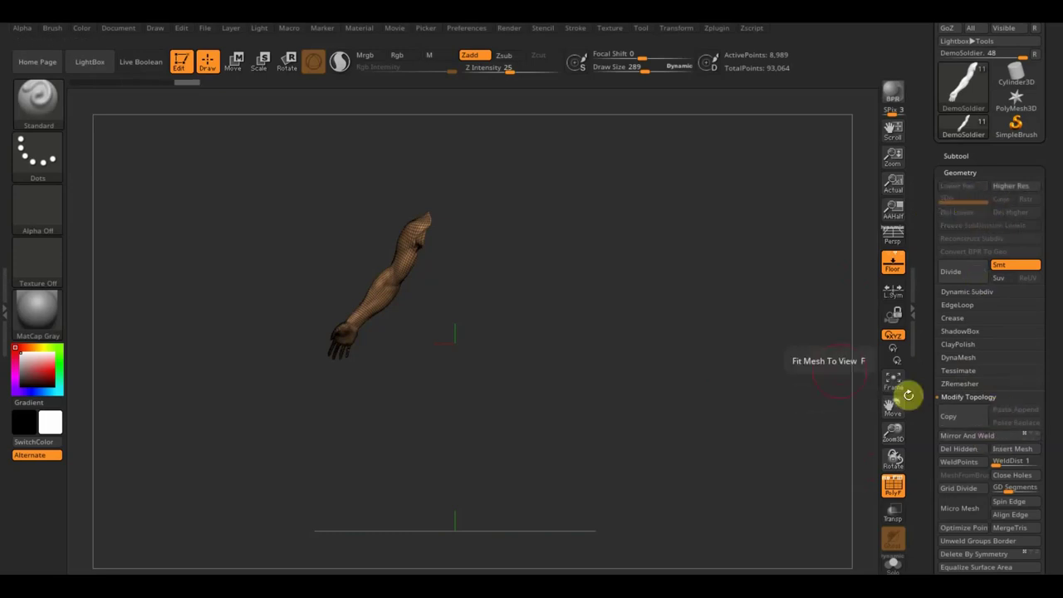
click(959, 449)
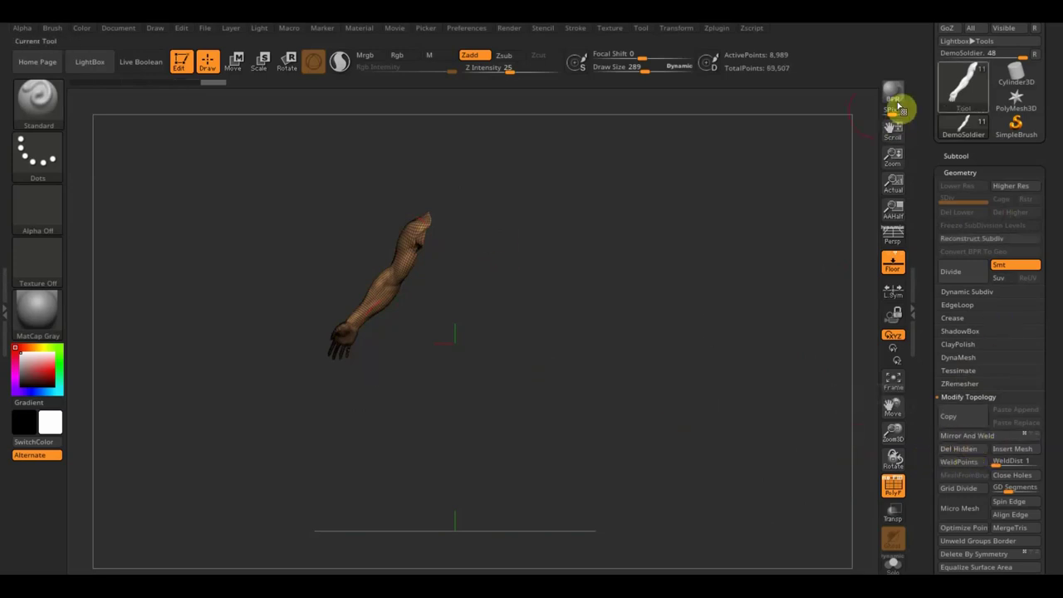
Export the arm as DemoSoldier.obj and create a new subtool to hold it
drag(1047, 62, 1046, 154)
click(1007, 91)
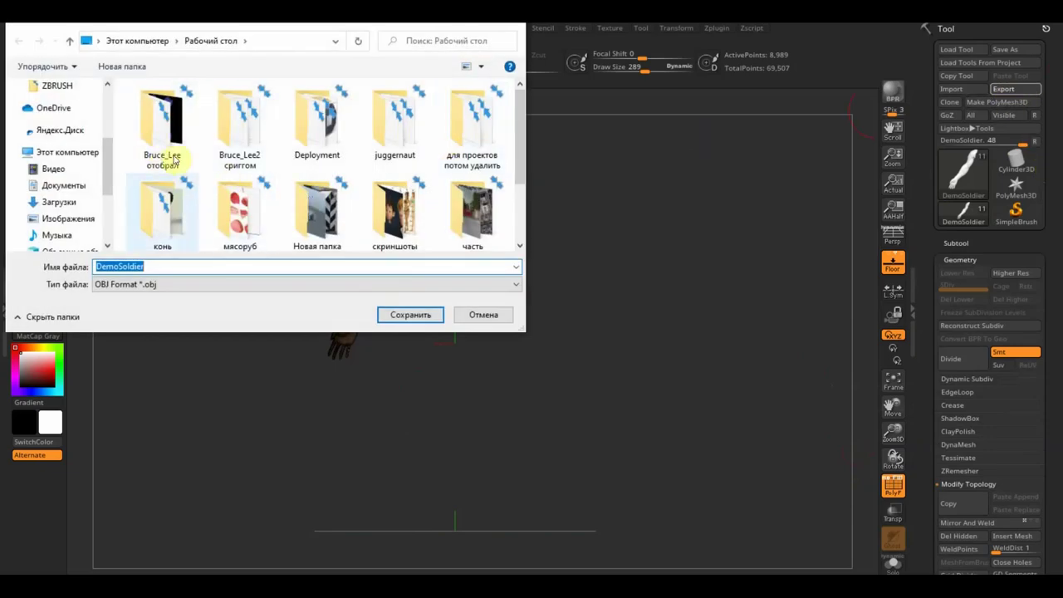
click(409, 317)
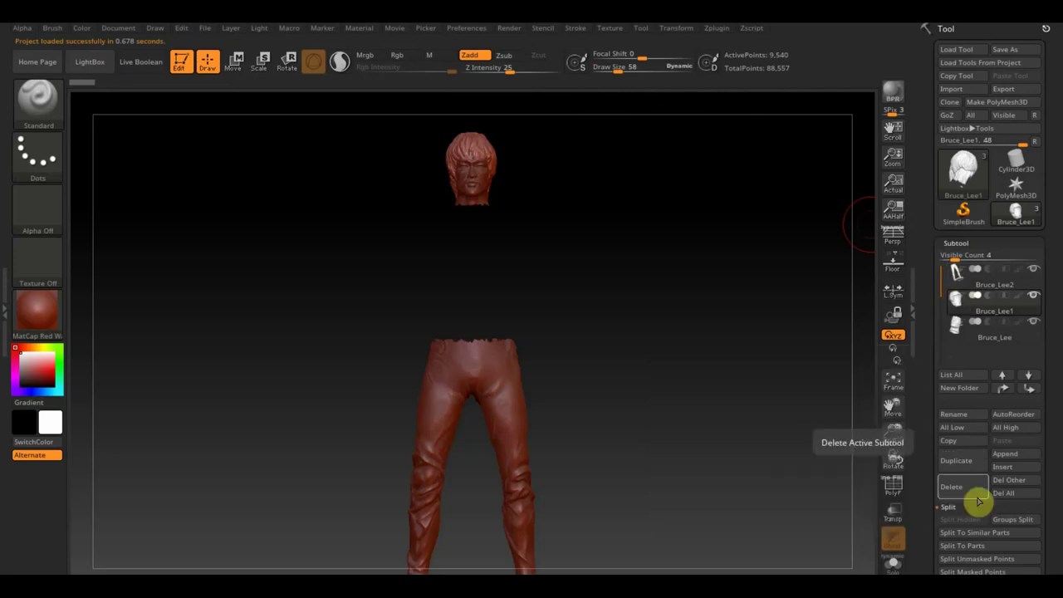
click(962, 460)
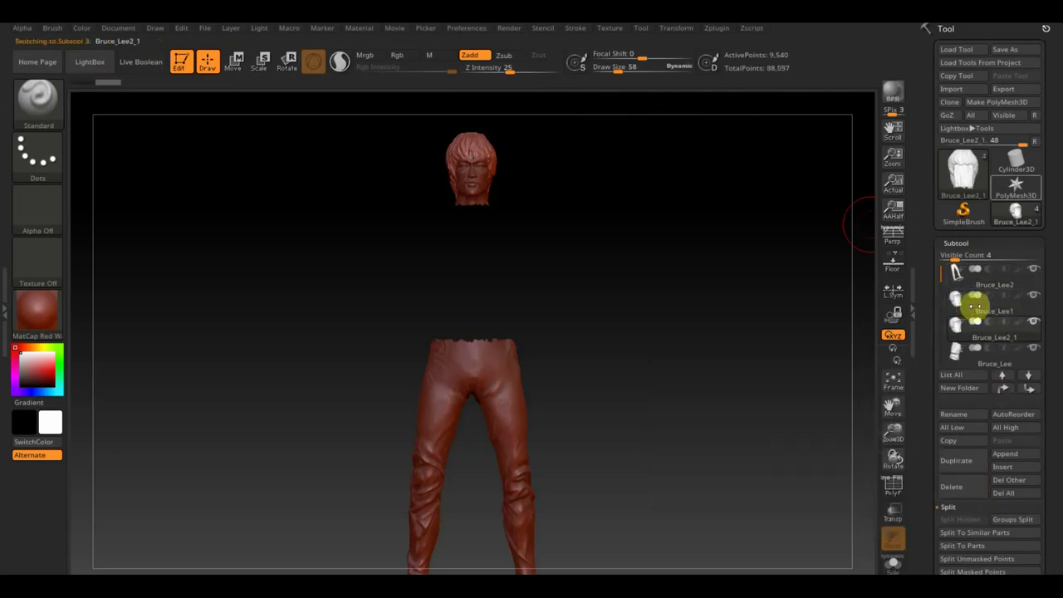
Import the DemoSoldier OBJ file into the new subtool
click(952, 90)
scroll(242, 223, down, 1)
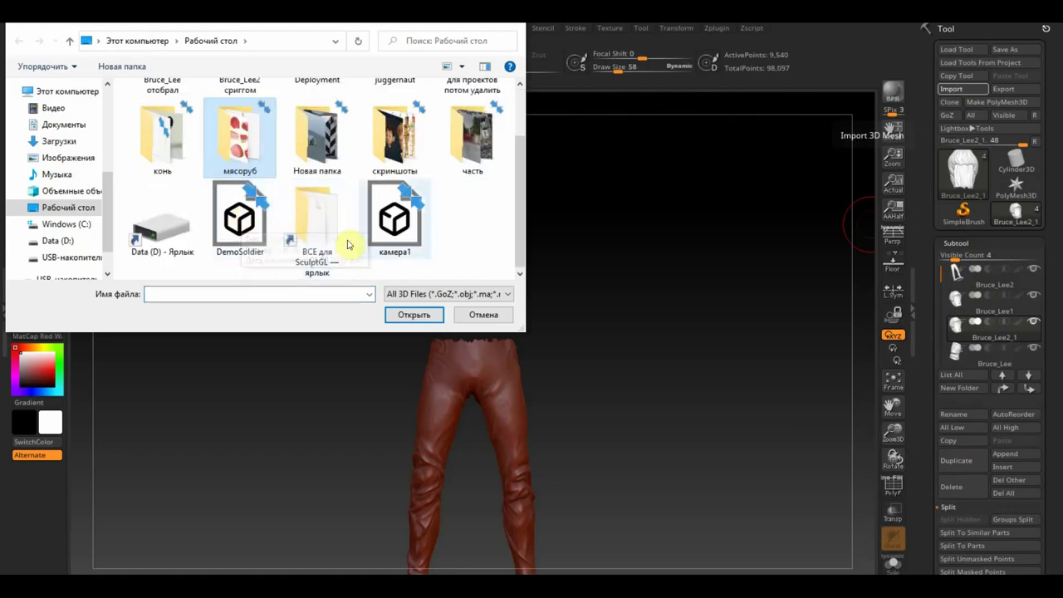
click(243, 226)
click(414, 315)
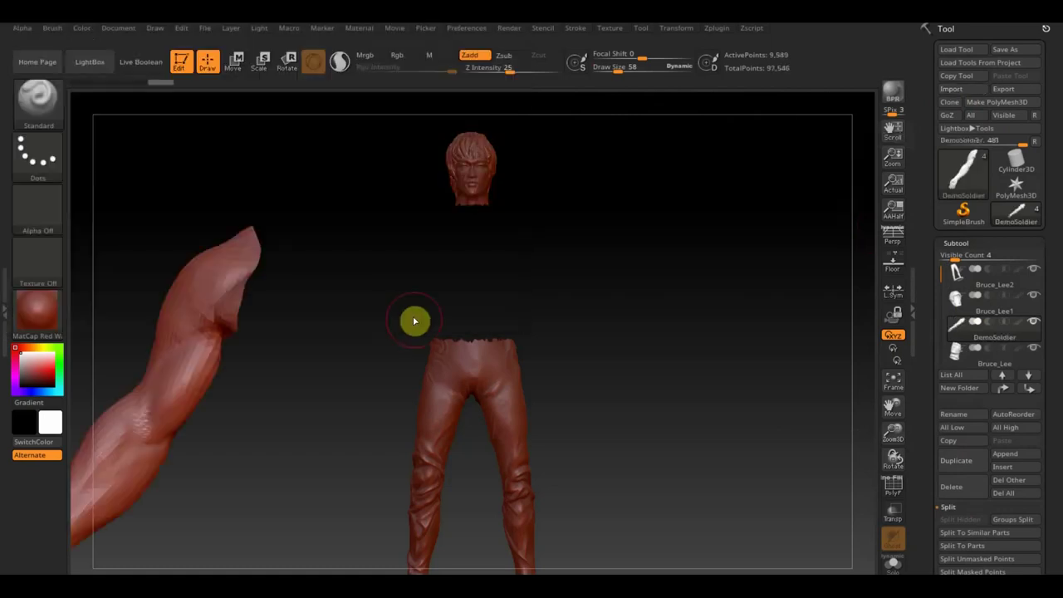
Shrink the imported arm and move it up and sideways onto the figure's shoulder
click(234, 60)
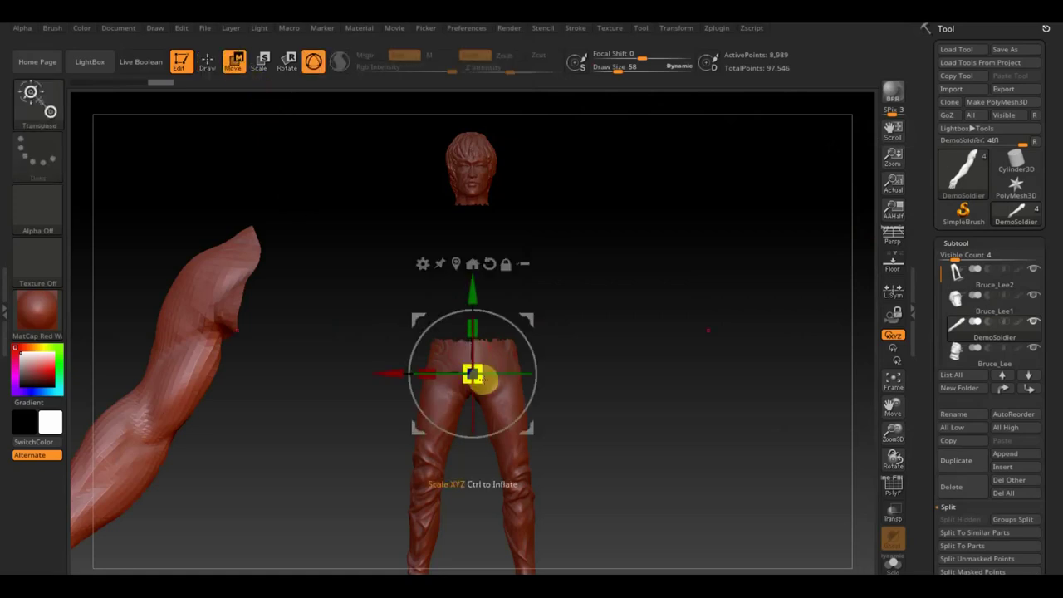
drag(485, 381, 435, 338)
drag(456, 301, 497, 197)
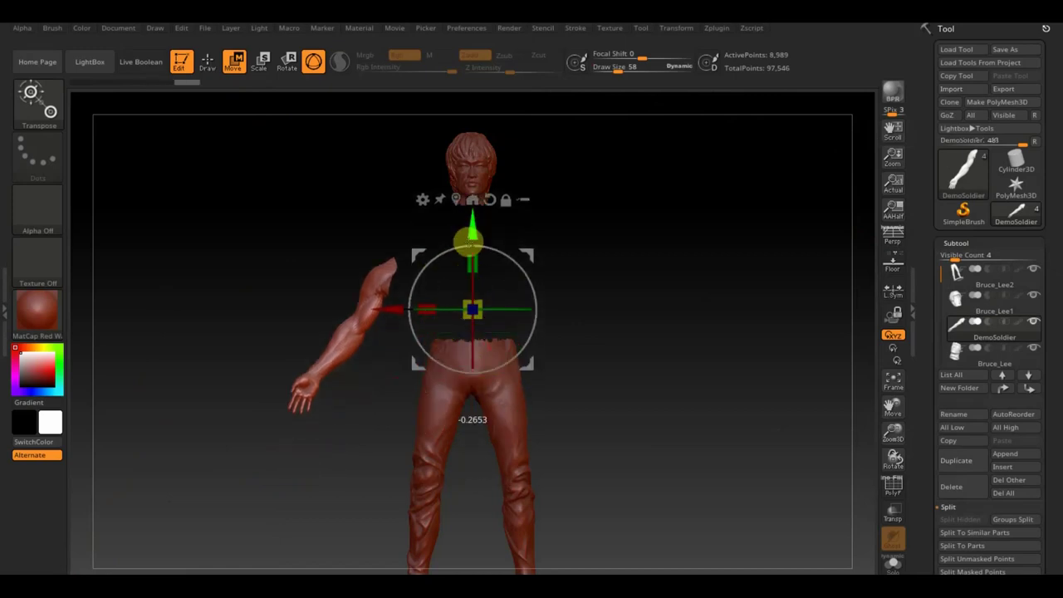
mouse_move(494, 277)
mouse_down()
mouse_move(473, 273)
mouse_move(487, 286)
mouse_up()
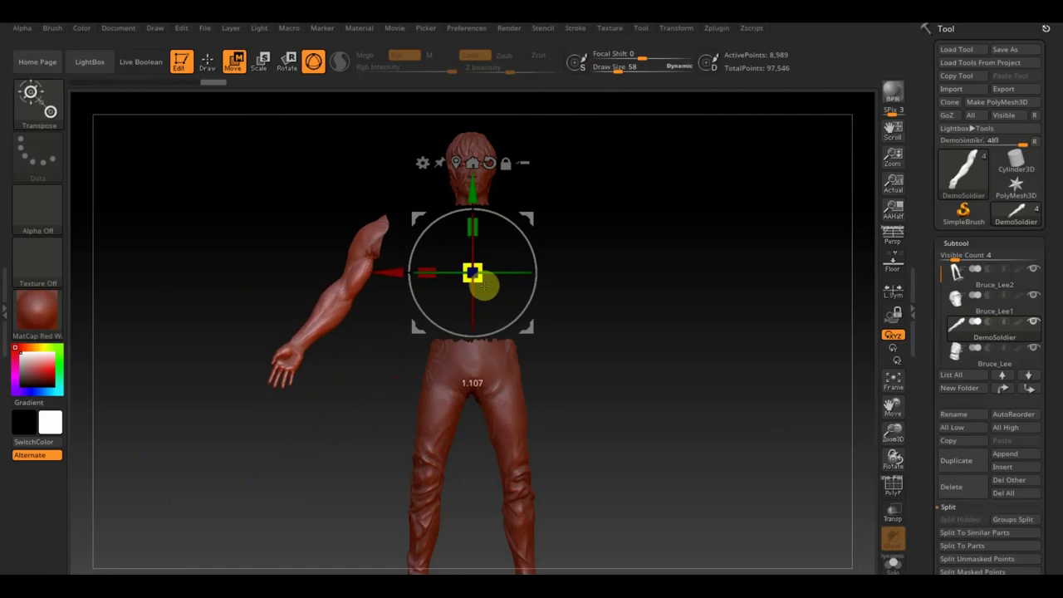
drag(391, 272, 443, 290)
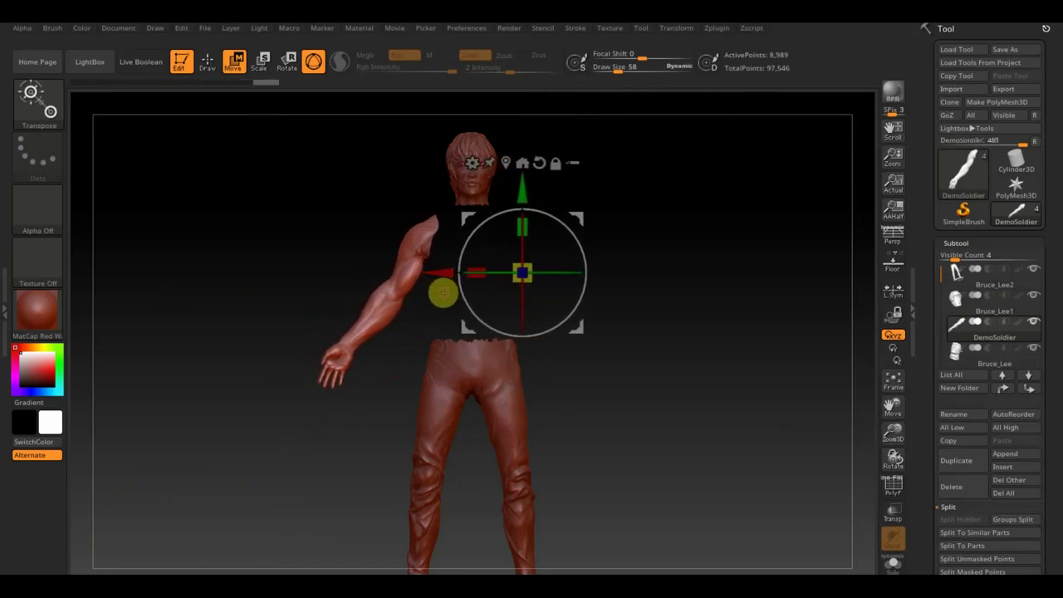
click(208, 62)
Rotate the arm from the side view to match the shoulder angle
mouse_move(634, 350)
mouse_down()
mouse_move(667, 347)
mouse_move(679, 363)
mouse_move(705, 350)
mouse_move(688, 354)
mouse_up()
click(233, 60)
mouse_move(640, 308)
mouse_down()
mouse_move(712, 304)
mouse_move(681, 302)
mouse_up()
mouse_move(586, 250)
mouse_down()
mouse_move(576, 245)
mouse_move(585, 264)
mouse_up()
mouse_move(723, 378)
mouse_down()
mouse_move(739, 385)
mouse_move(662, 382)
mouse_up()
click(207, 60)
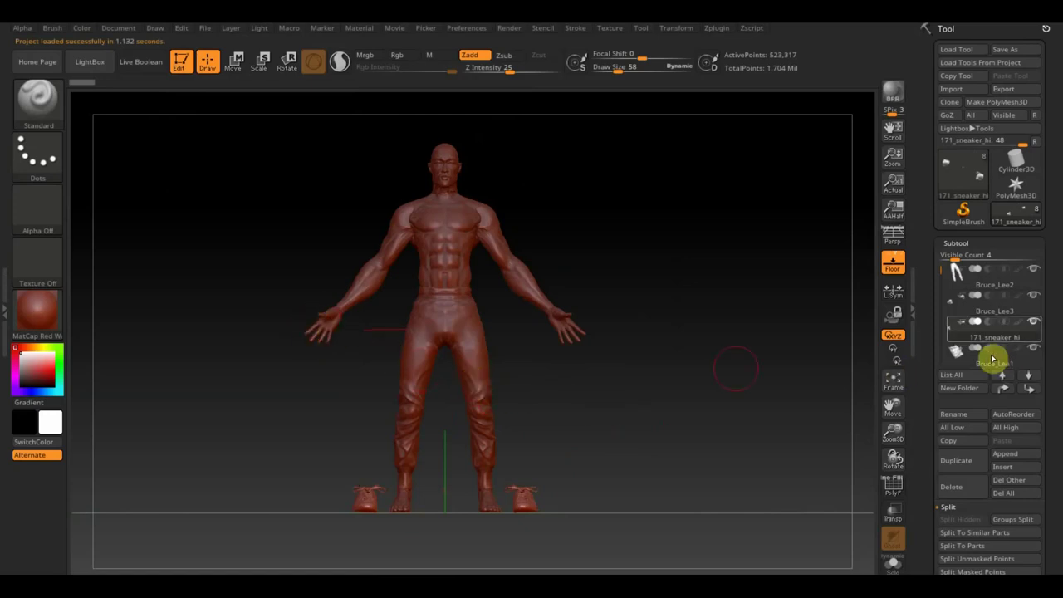
Hide the sneakers subtool so the Bruce_Lee3 figure stands barefoot
mouse_move(994, 330)
click(963, 324)
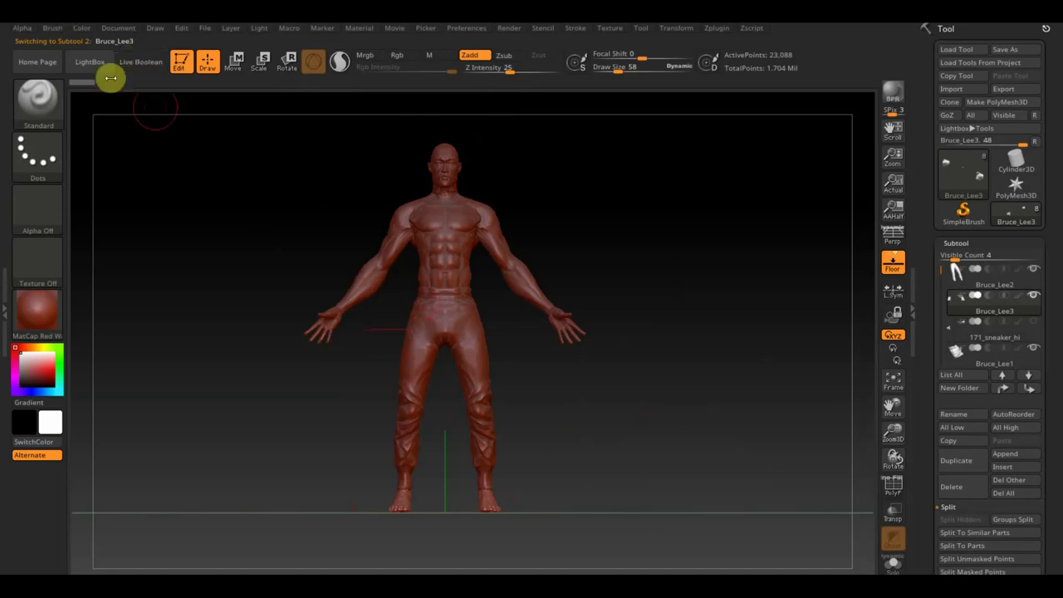
click(37, 99)
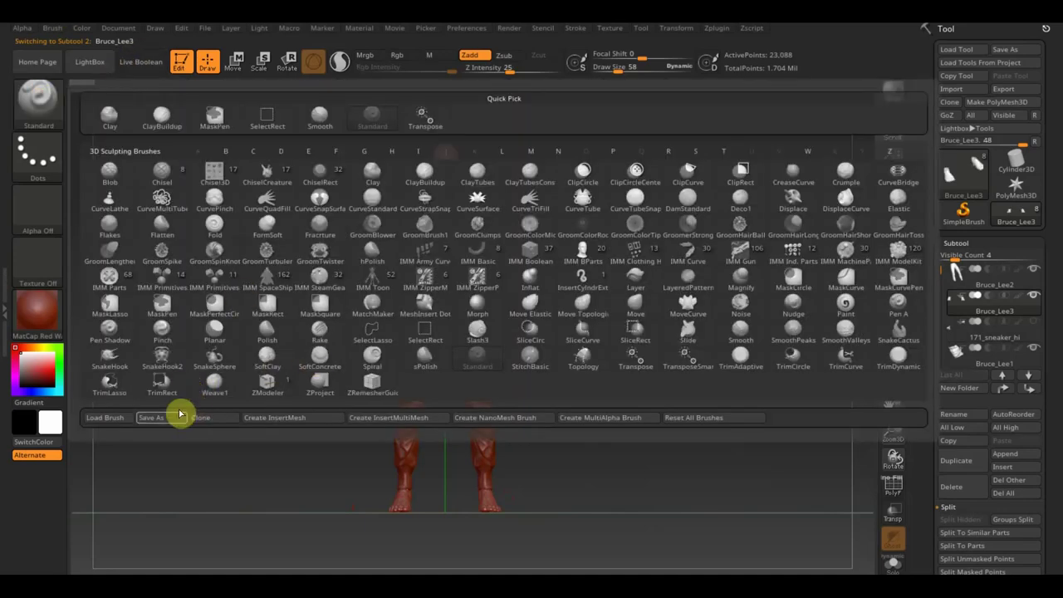
Load the 'InsertMesh кисти рук' brush from the Desktop's ВСЕ для SculptGL folder
click(108, 417)
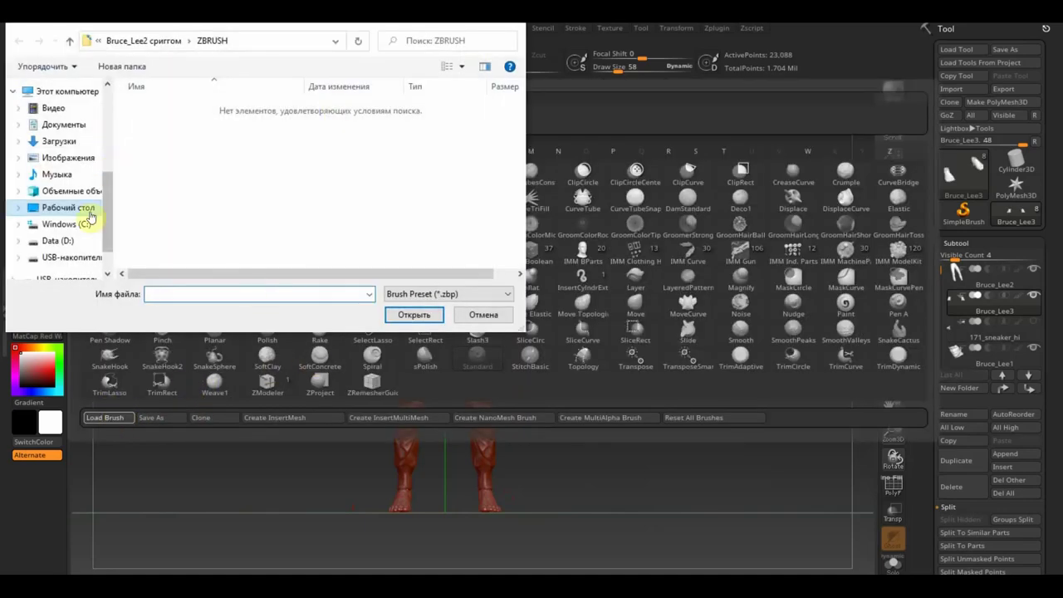
click(74, 208)
scroll(250, 217, down, 1)
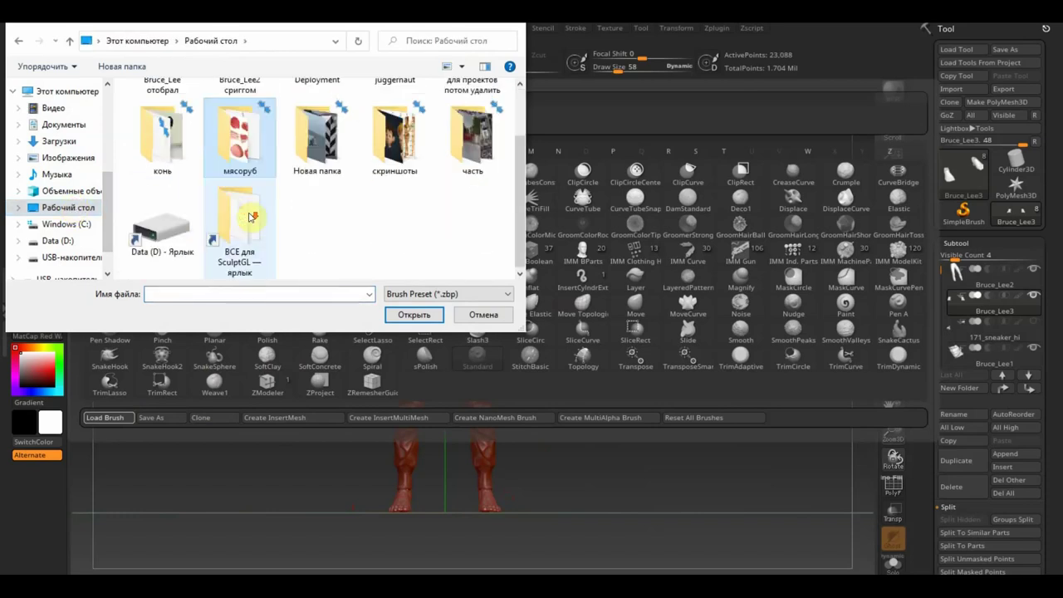
double_click(236, 233)
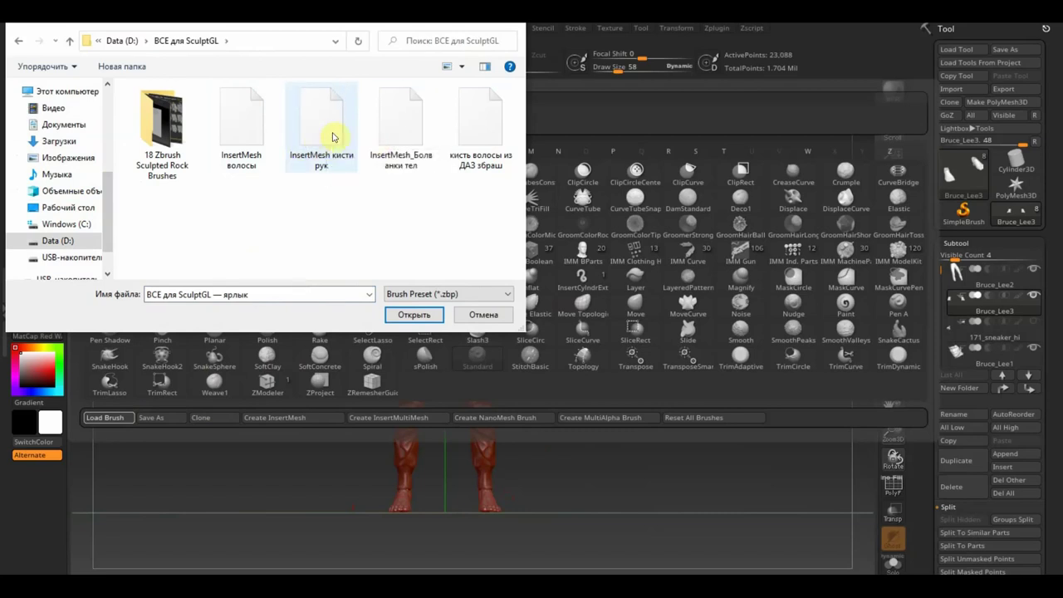
click(330, 139)
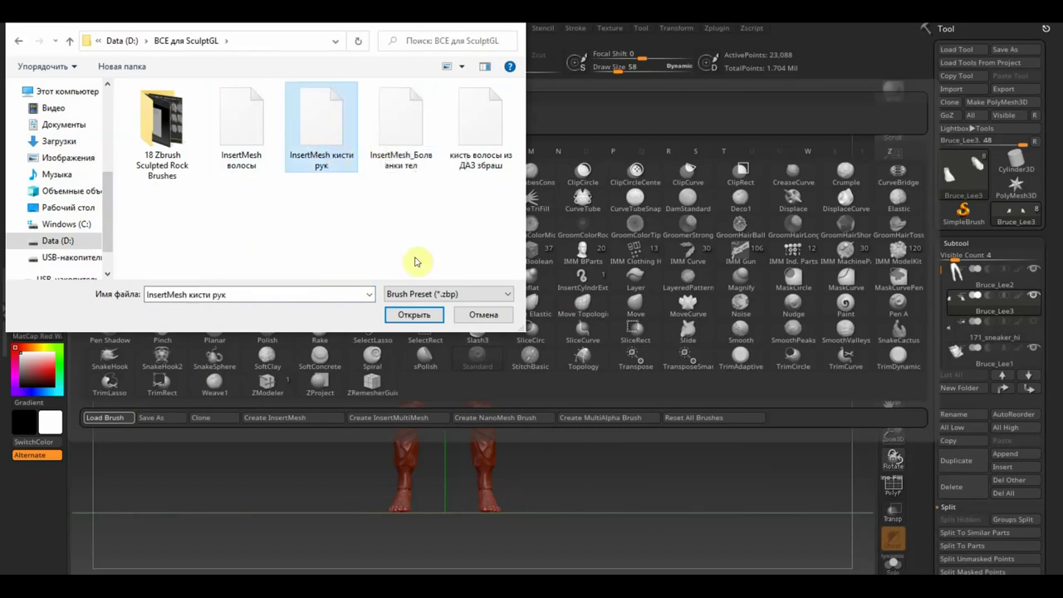
click(414, 314)
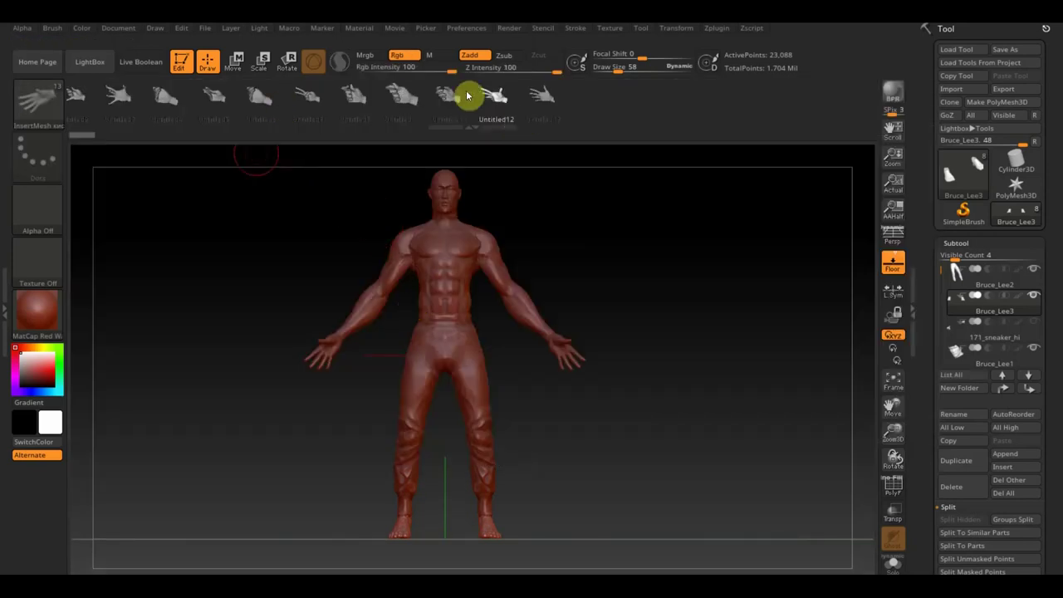
Insert a large Untitled13 hand mesh onto the figure's chest
click(542, 97)
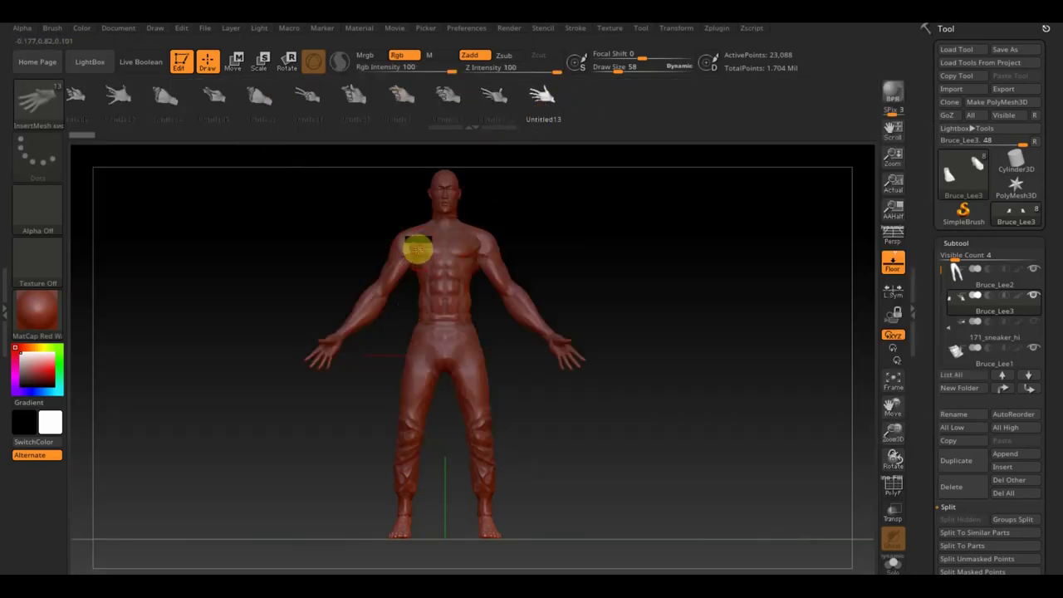
drag(417, 249, 399, 308)
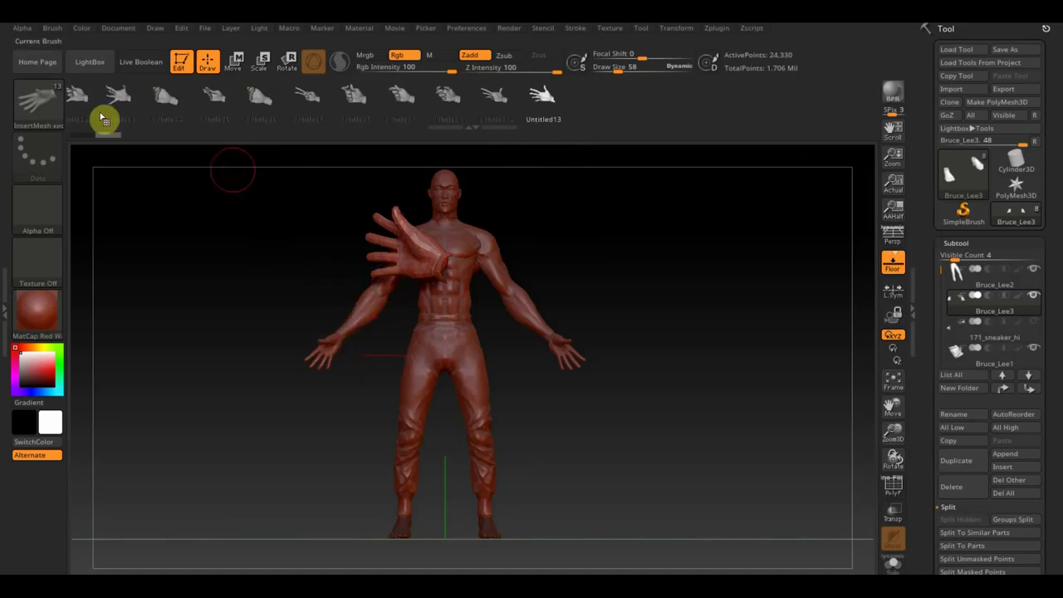
click(39, 103)
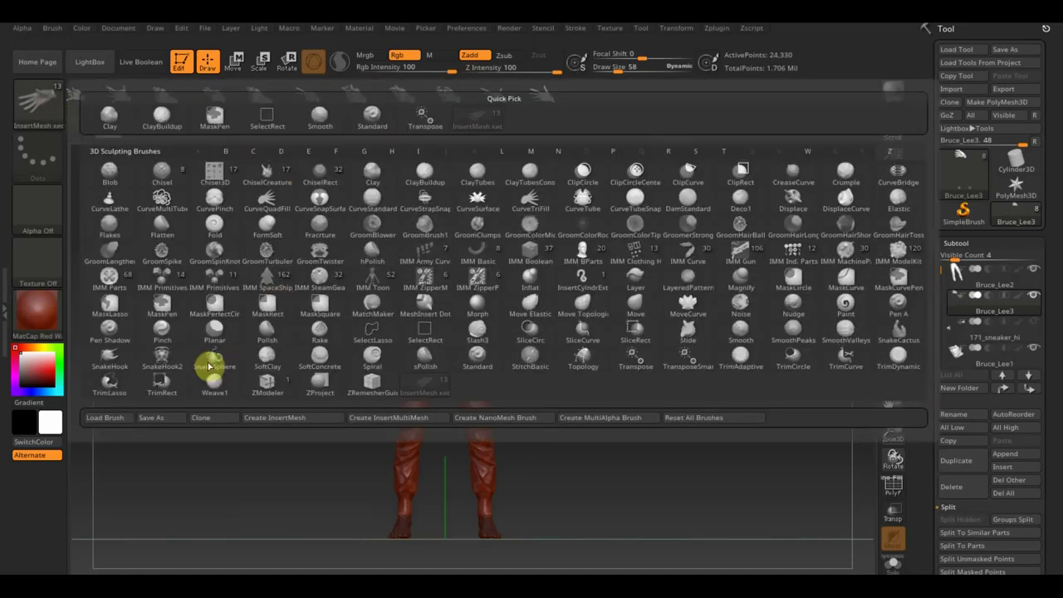
Load the InsertMesh_Болванки тел brush and insert a full-size качек figure on the chest
click(119, 423)
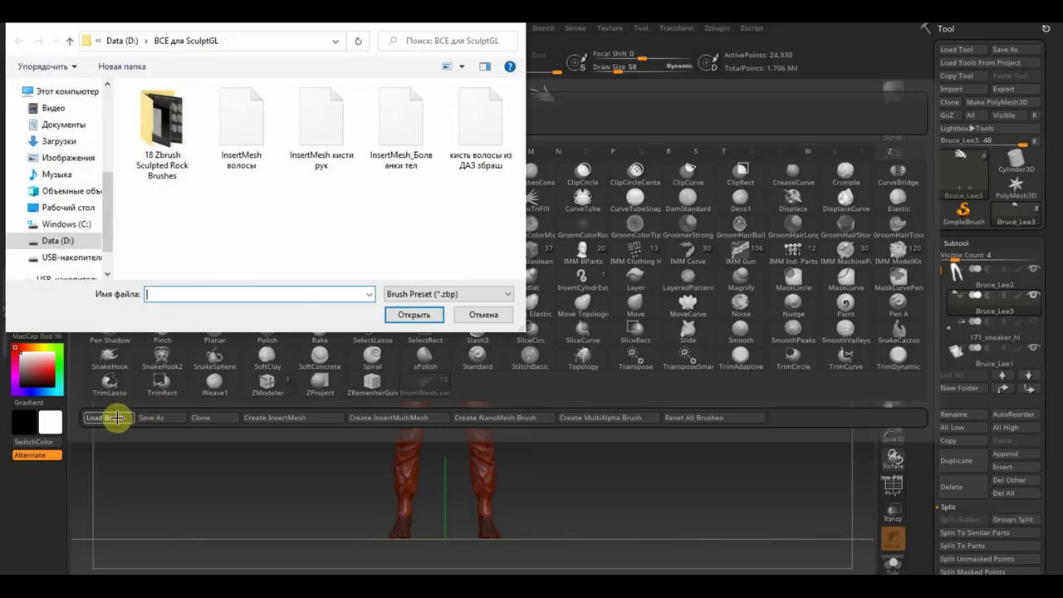
double_click(412, 141)
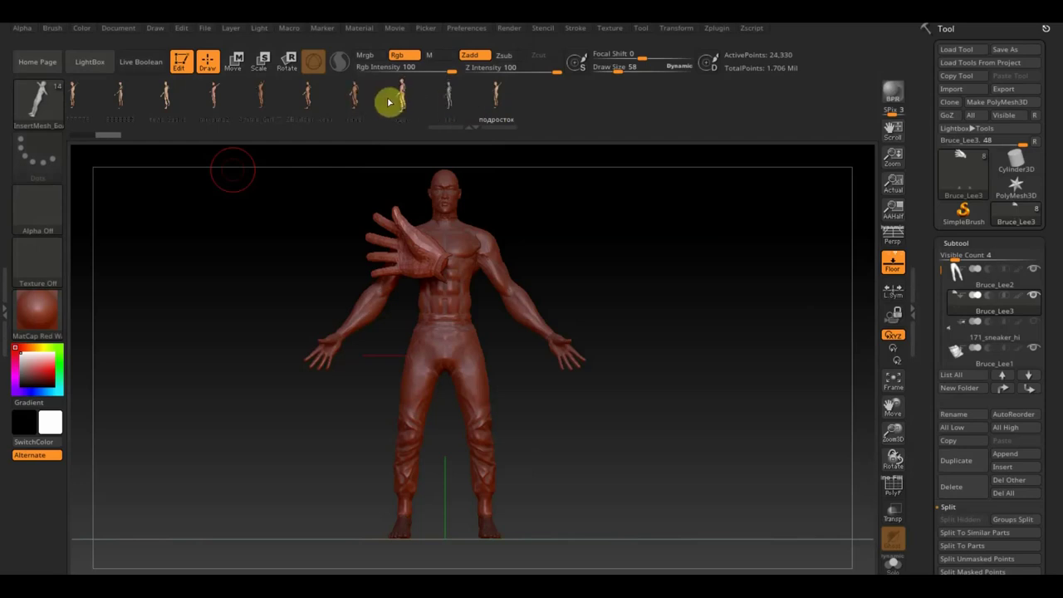
click(358, 100)
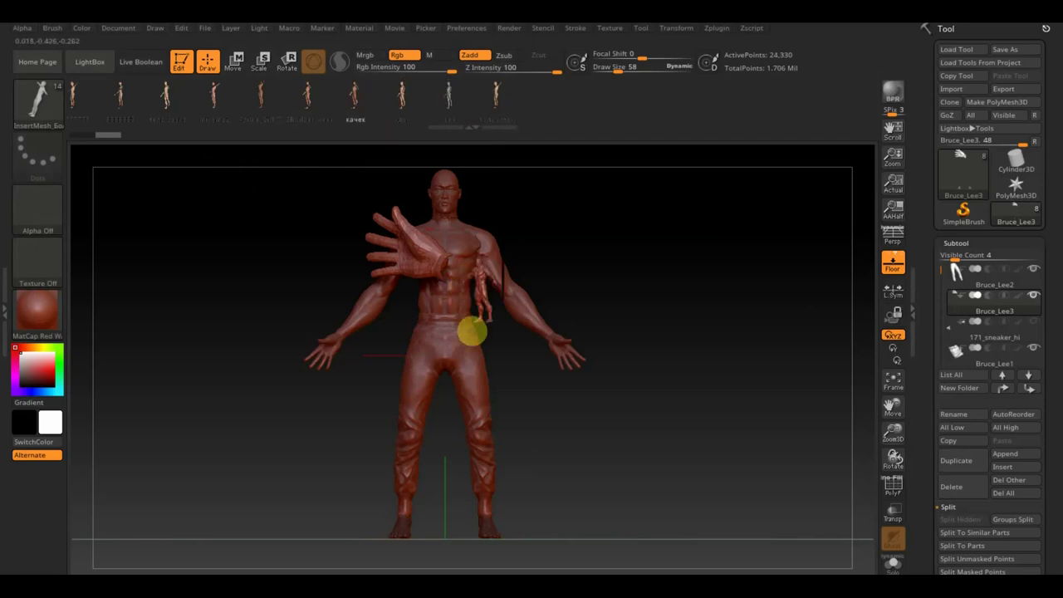
drag(468, 316, 512, 407)
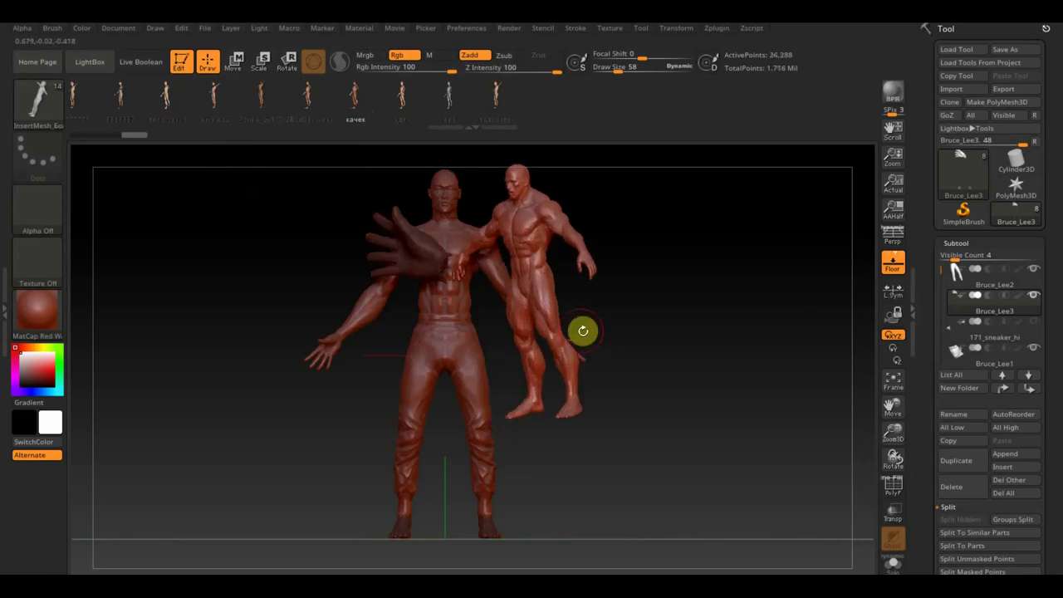
key(ctrl+z)
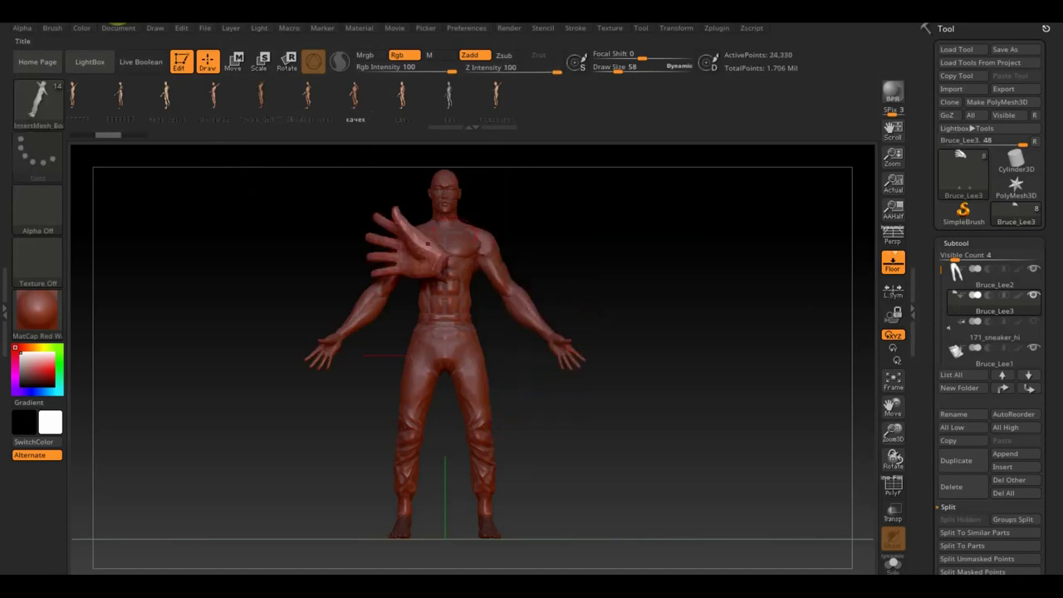
click(399, 99)
drag(496, 349, 502, 451)
Hide the dangling lower legs, then try a mixamo2 female figure on the leg and discard it
mouse_move(598, 430)
mouse_down()
mouse_move(710, 379)
mouse_move(653, 361)
mouse_move(468, 256)
mouse_up()
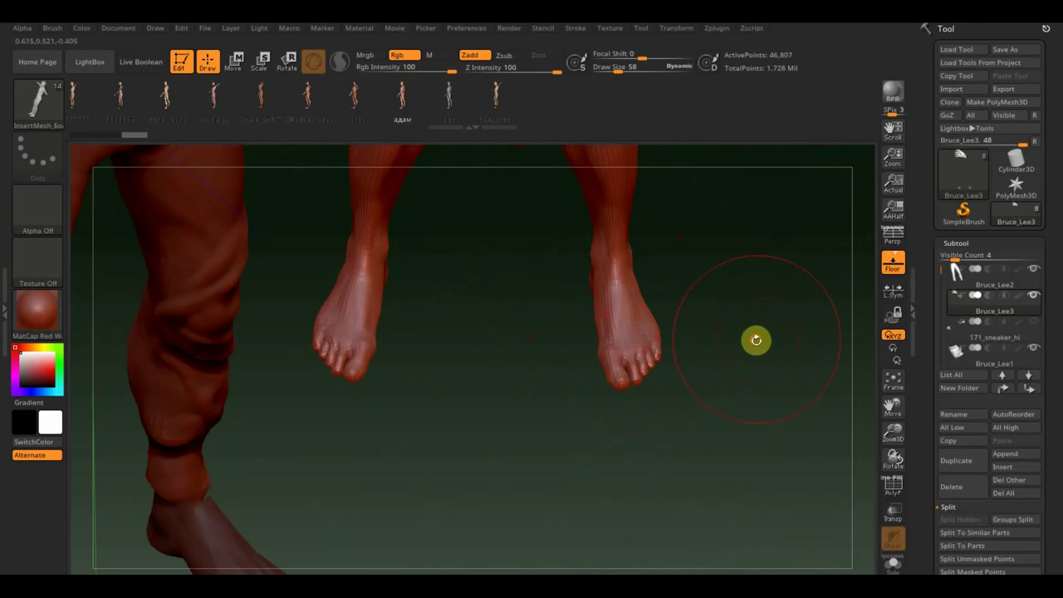
drag(755, 340, 760, 379)
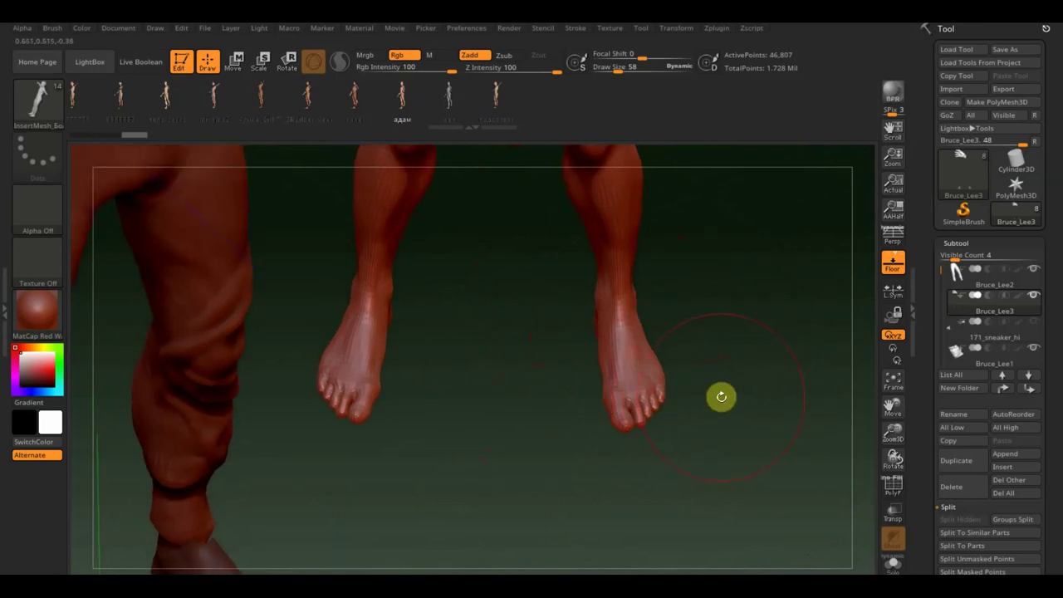
ctrl+shift+click(721, 397)
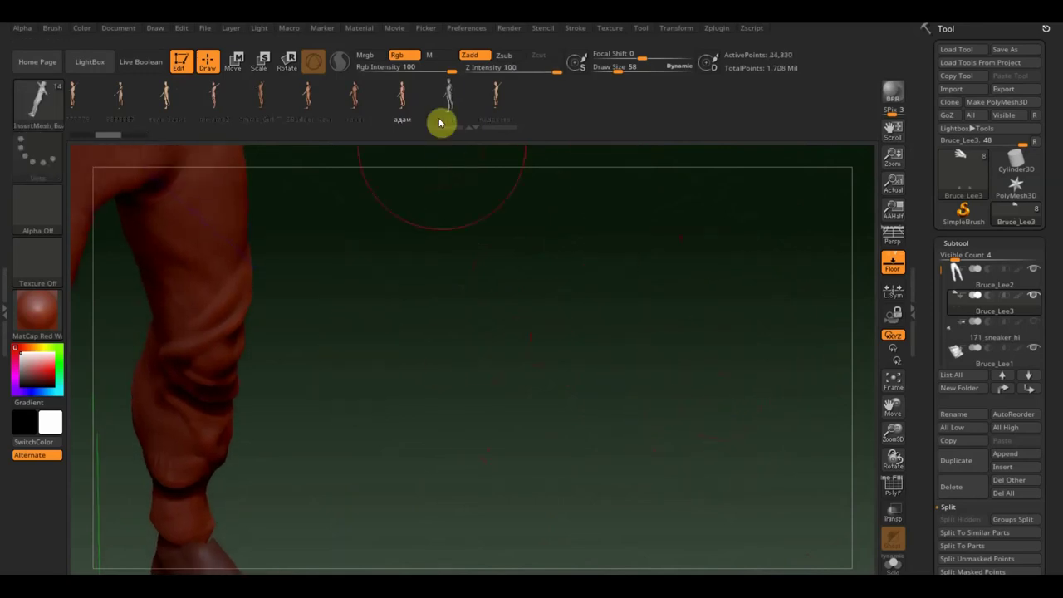
click(215, 104)
mouse_move(221, 237)
mouse_down()
mouse_move(258, 374)
mouse_move(377, 395)
mouse_up()
mouse_move(424, 438)
mouse_down()
mouse_move(427, 427)
mouse_move(570, 480)
mouse_move(605, 115)
mouse_up()
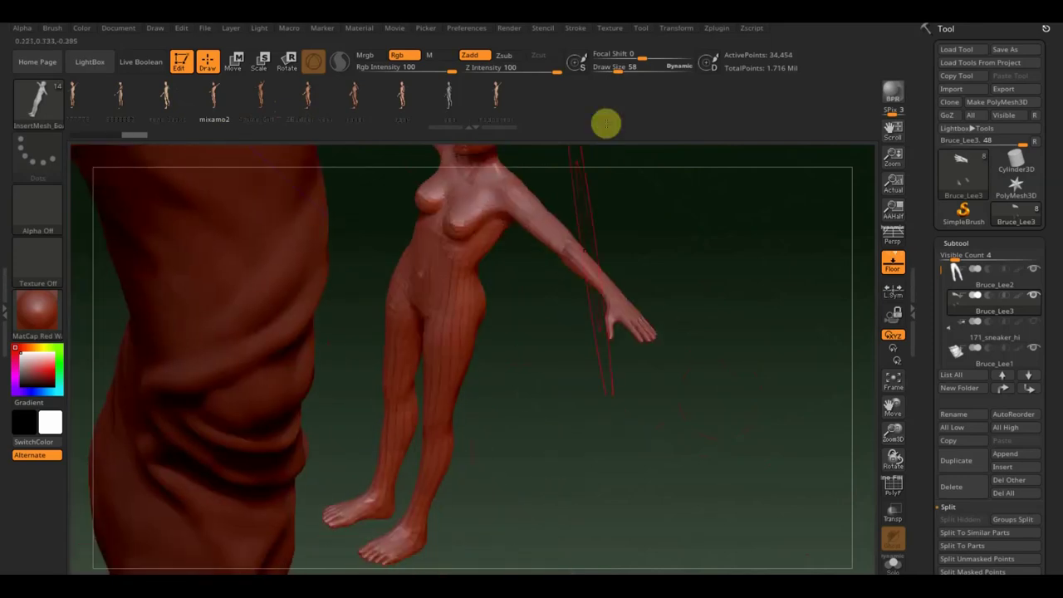
ctrl+shift+click(574, 336)
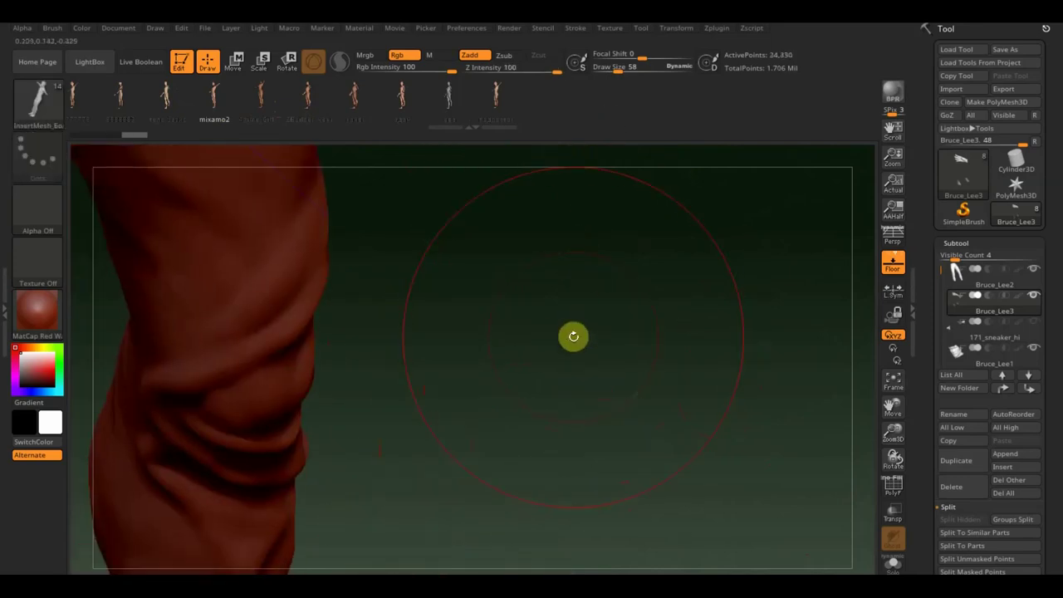
Reduce Draw Size from 58 to 12, then try and undo the подросток and child figures
drag(617, 65, 600, 66)
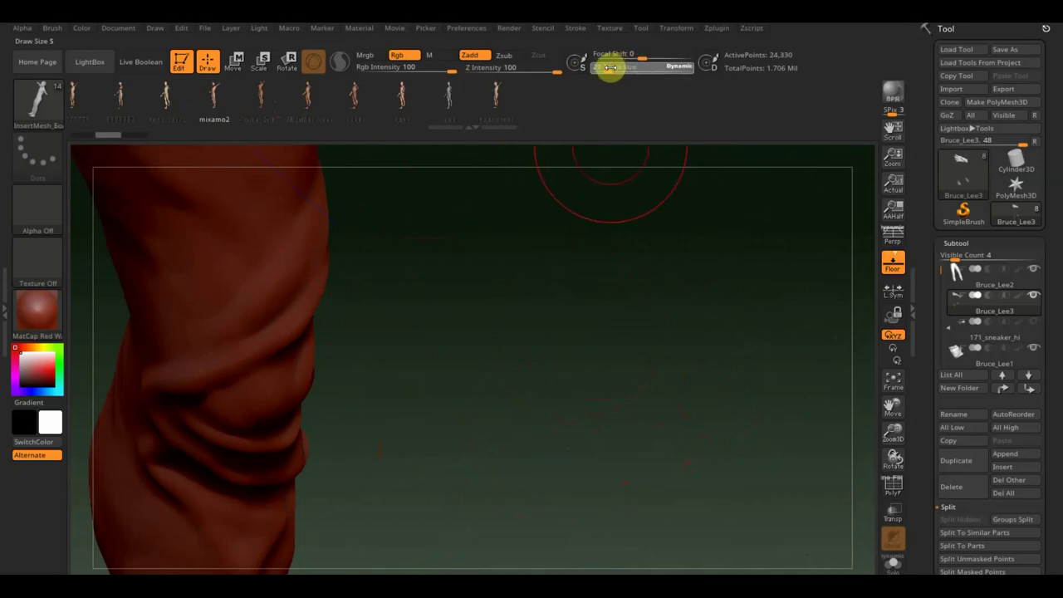
click(507, 101)
drag(302, 289, 331, 392)
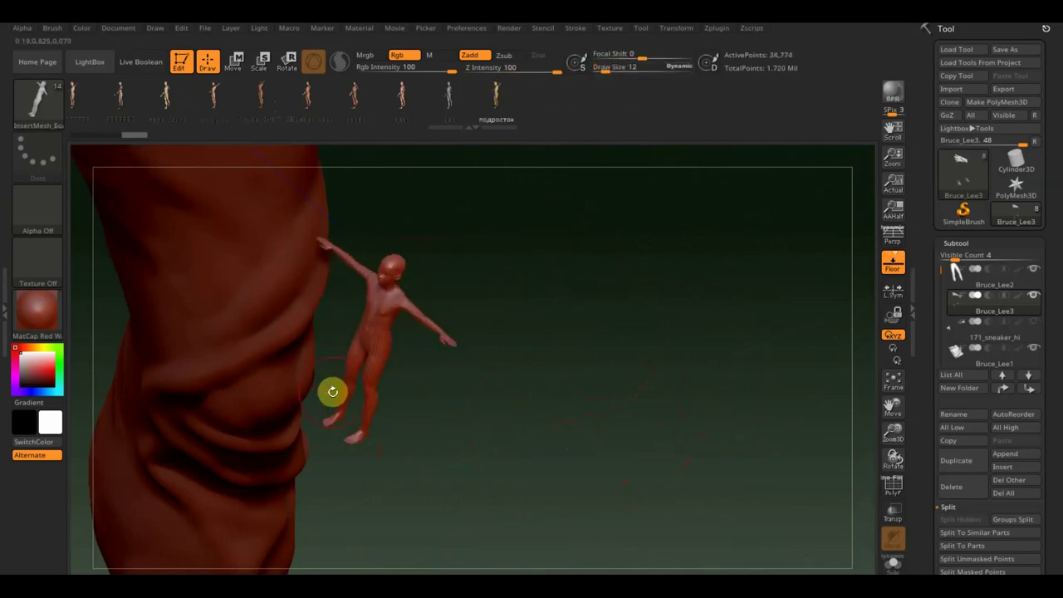
key(ctrl+z)
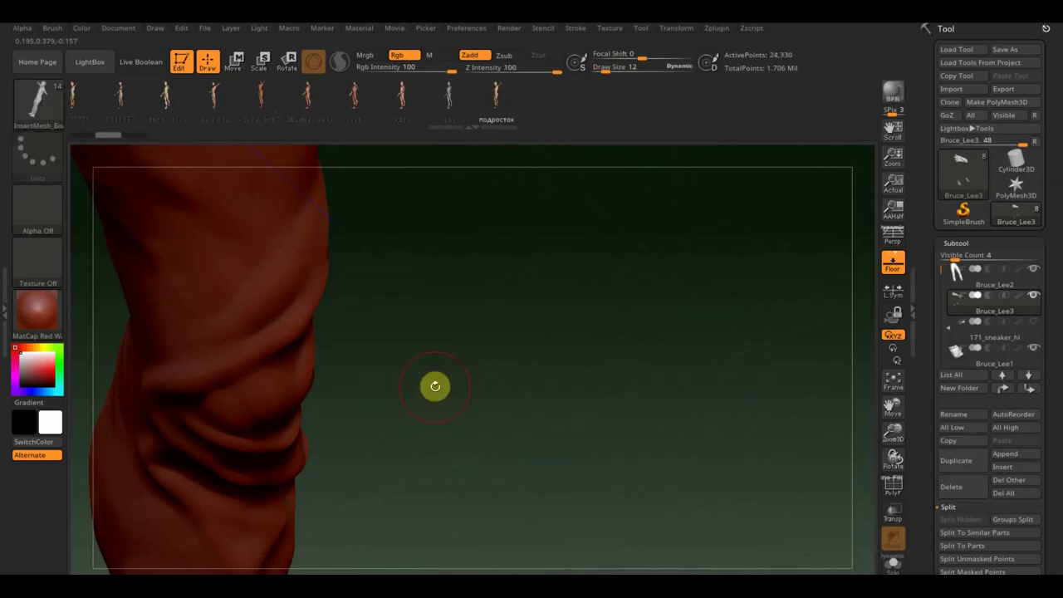
drag(379, 92, 383, 106)
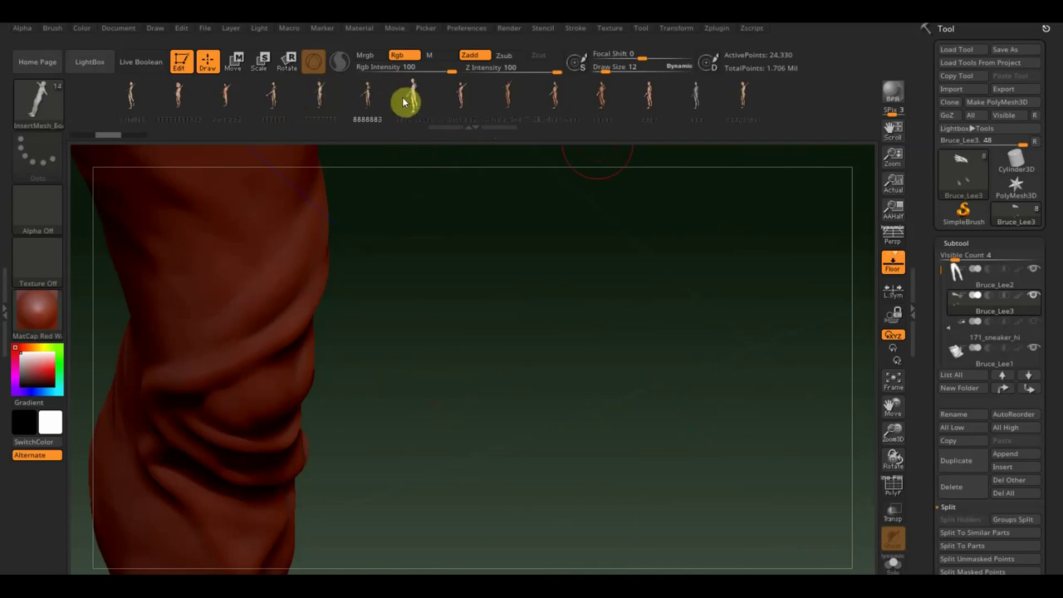
click(323, 104)
drag(294, 261, 328, 437)
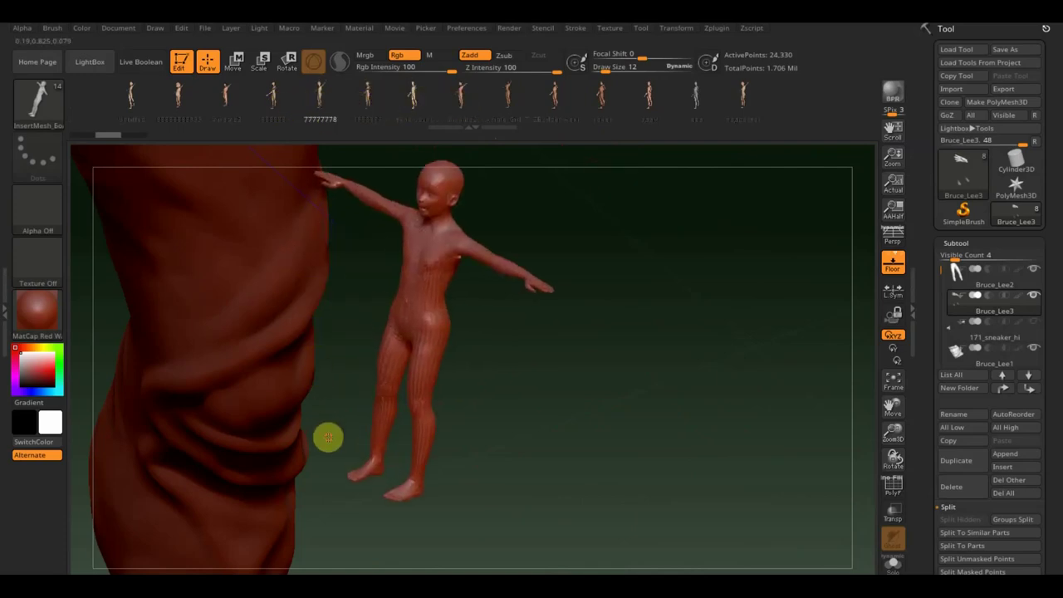
key(ctrl+z)
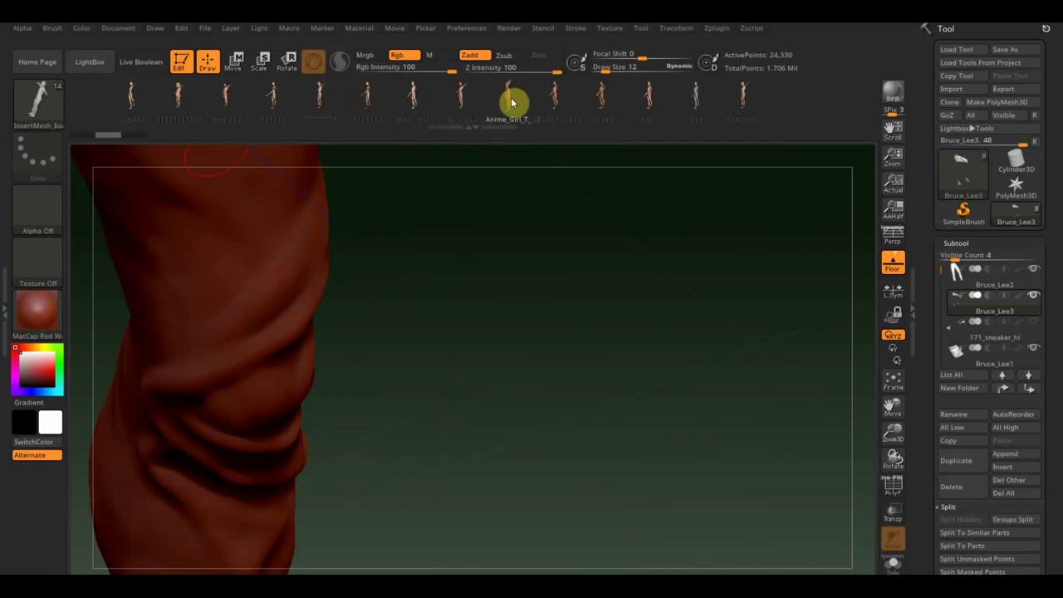
Insert the качек muscular figure beside the leg and clear the feet mask
click(600, 101)
drag(363, 235, 384, 398)
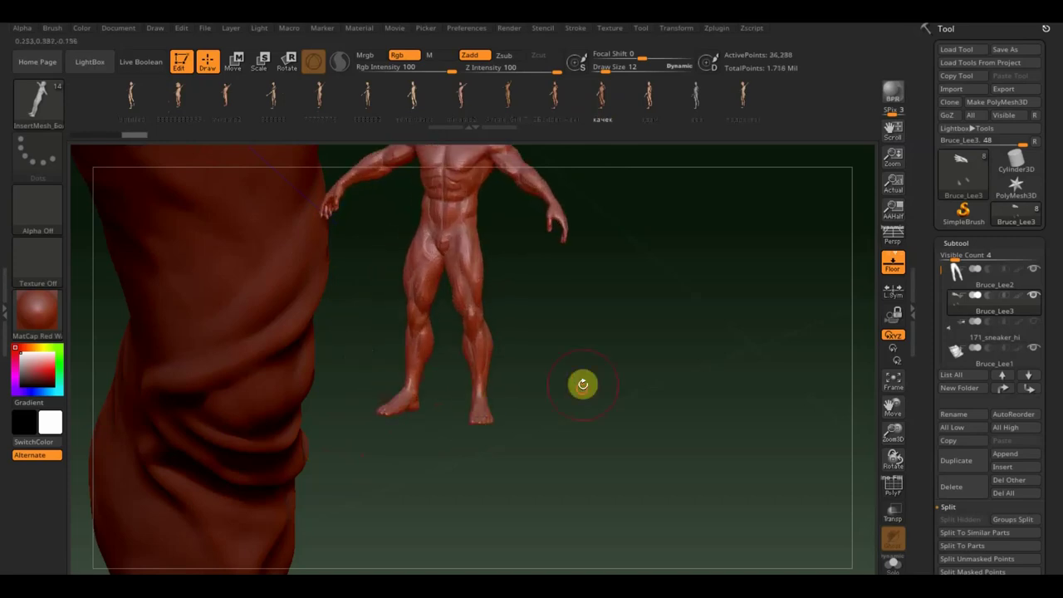
drag(581, 384, 588, 400)
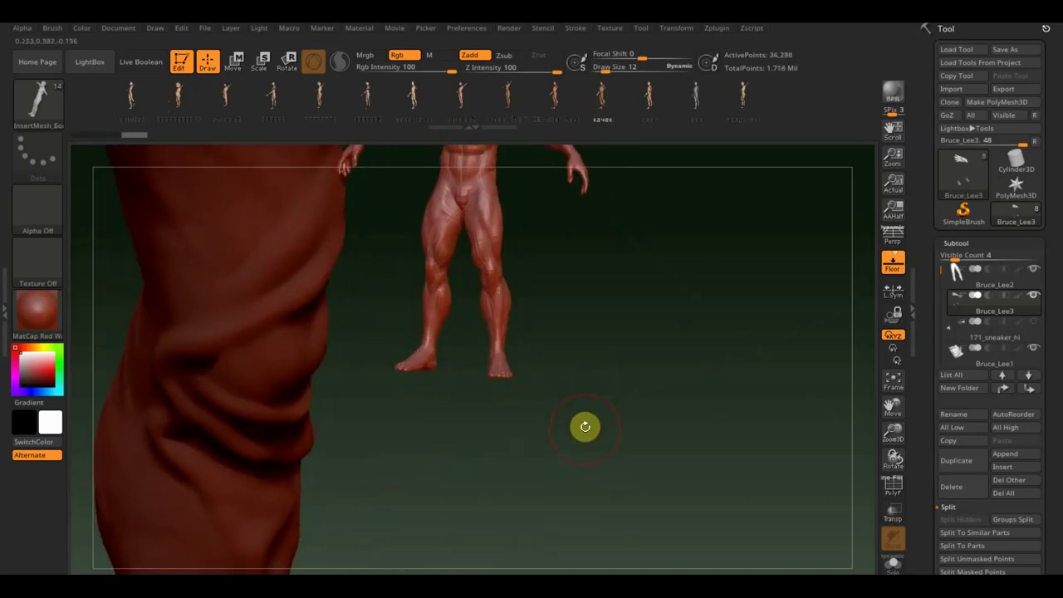
ctrl+drag(584, 432, 363, 349)
key(ctrl)
ctrl+click(598, 373)
Undo the stray hand and figure inserts, then duplicate the pants subtool
mouse_move(591, 399)
mouse_down()
mouse_move(577, 302)
mouse_move(684, 351)
mouse_move(643, 357)
mouse_move(648, 382)
mouse_move(631, 388)
mouse_move(624, 273)
mouse_move(603, 358)
mouse_up()
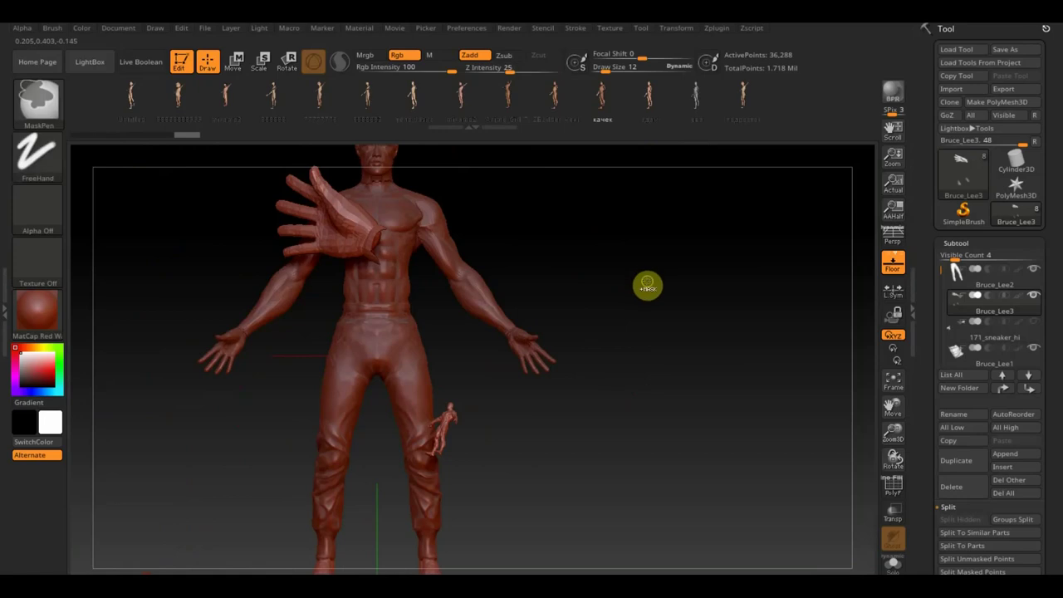
key(ctrl+z)
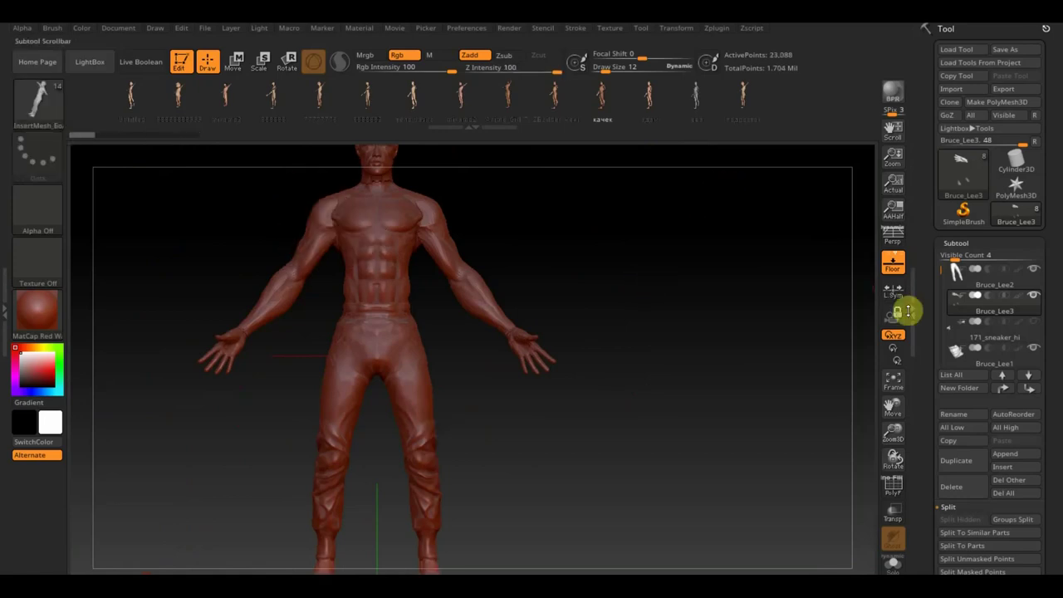
click(957, 277)
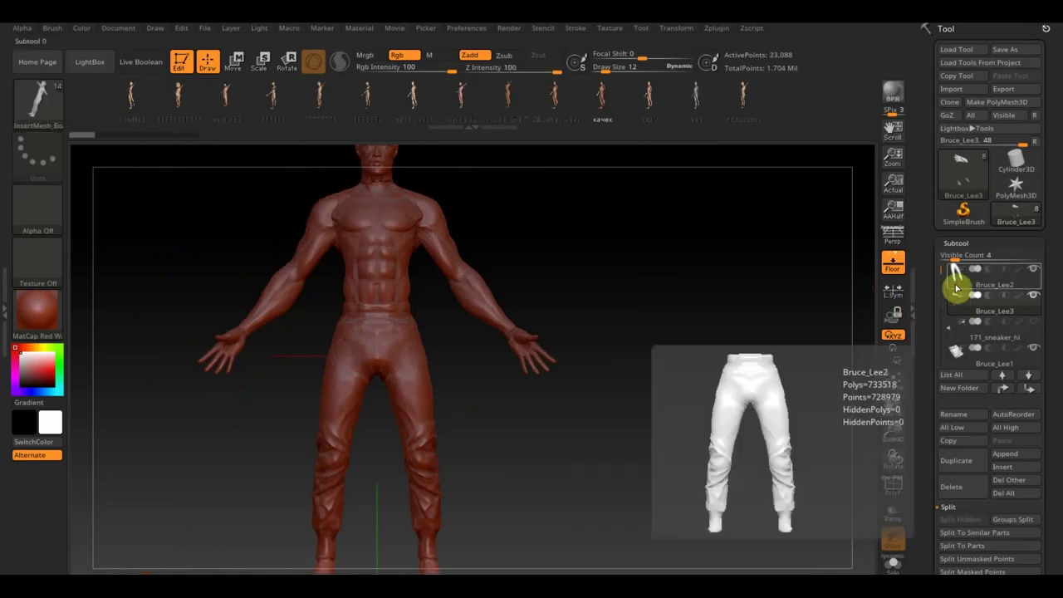
click(966, 463)
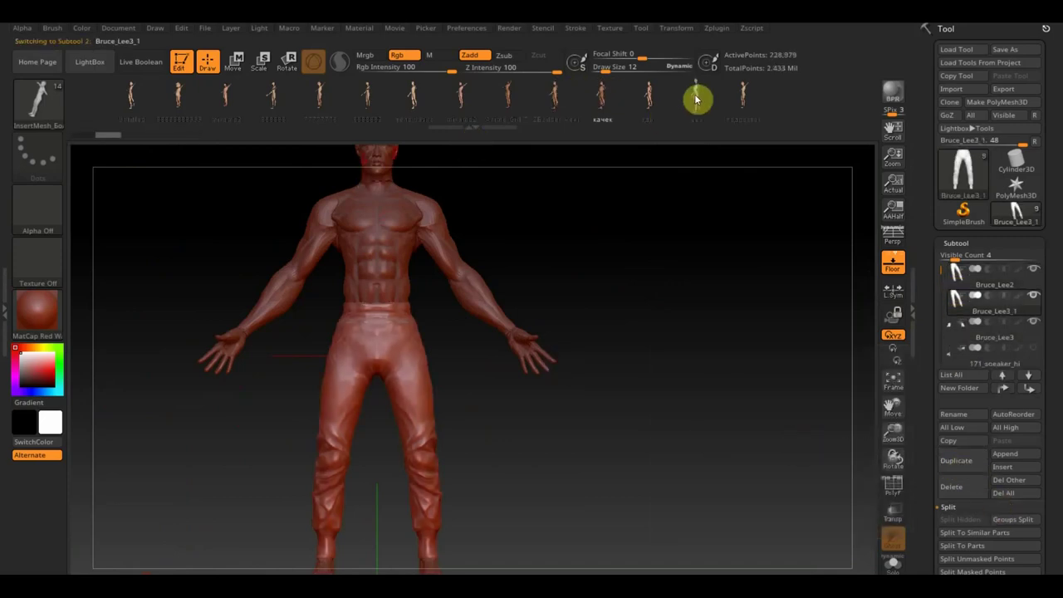
Insert a large muscular figure beside the model after undoing two small test figures
drag(412, 328, 429, 424)
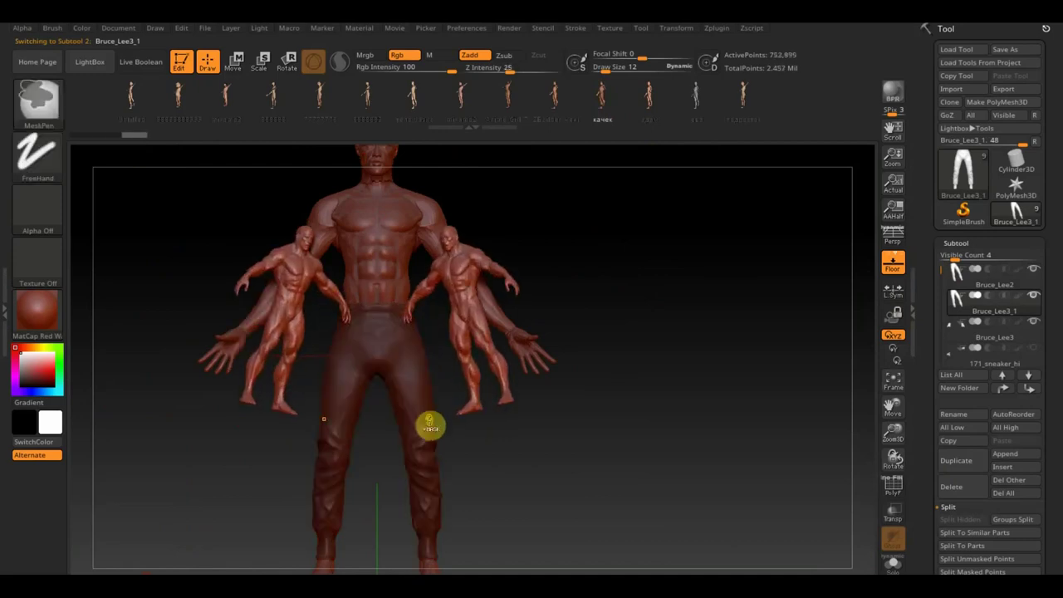
key(ctrl+z)
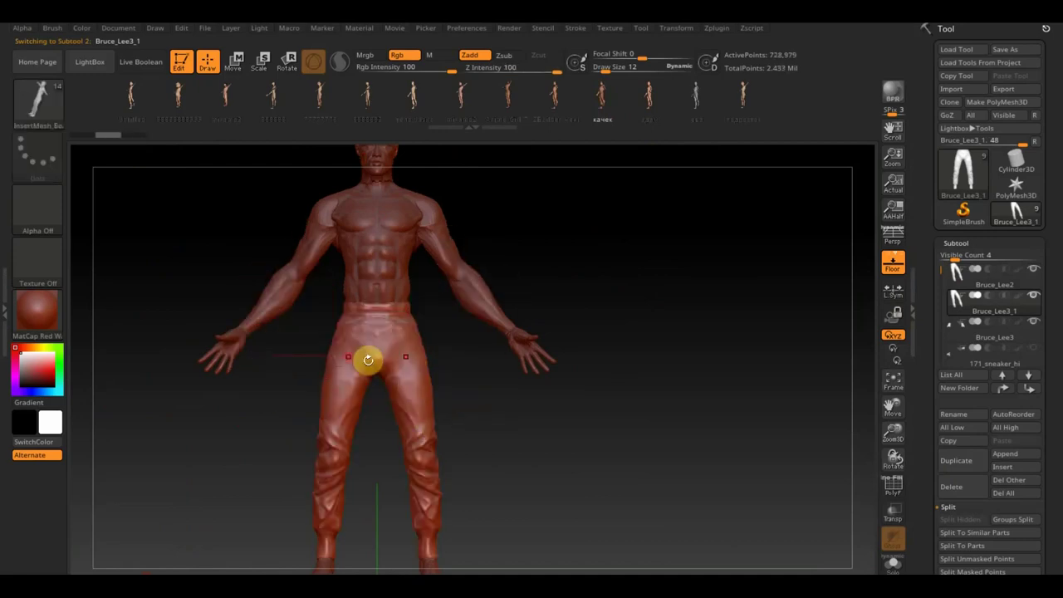
drag(394, 333, 606, 451)
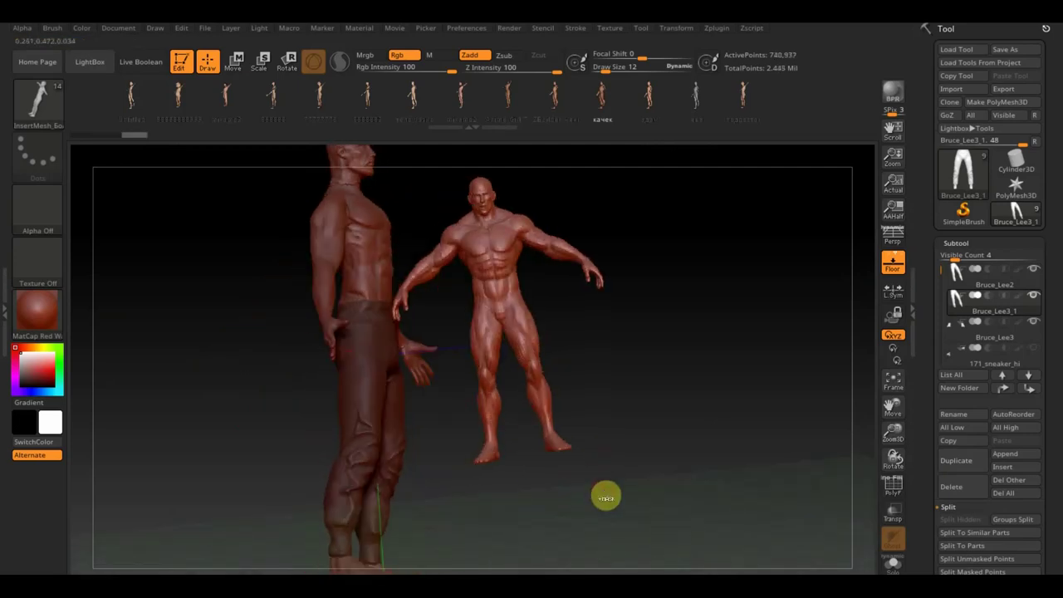
Mask and unmask the pants, then hide the right figure's left foot and show it again
ctrl+drag(533, 500, 456, 442)
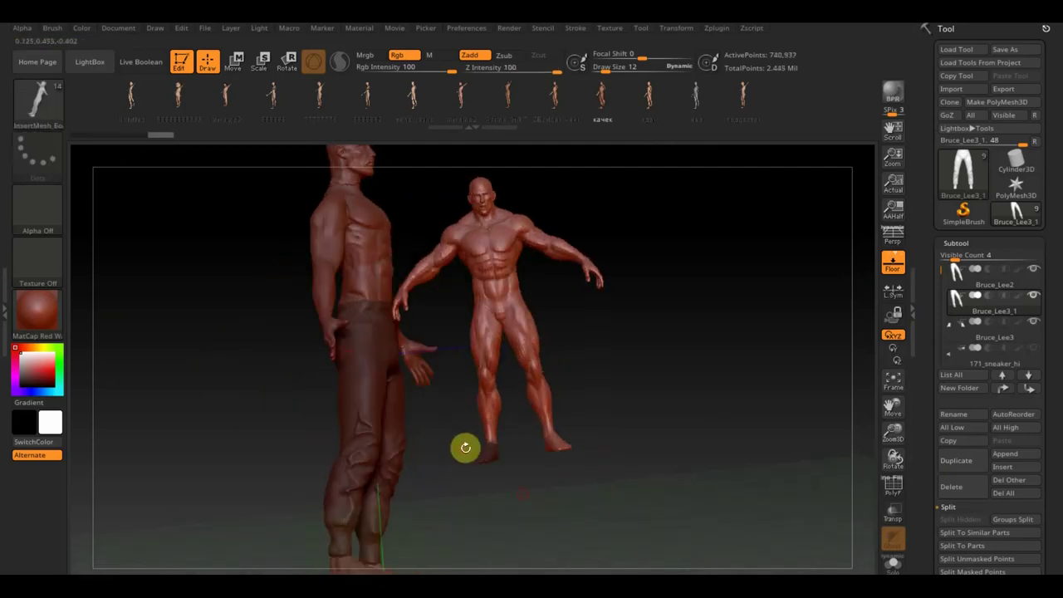
ctrl+drag(522, 486, 522, 479)
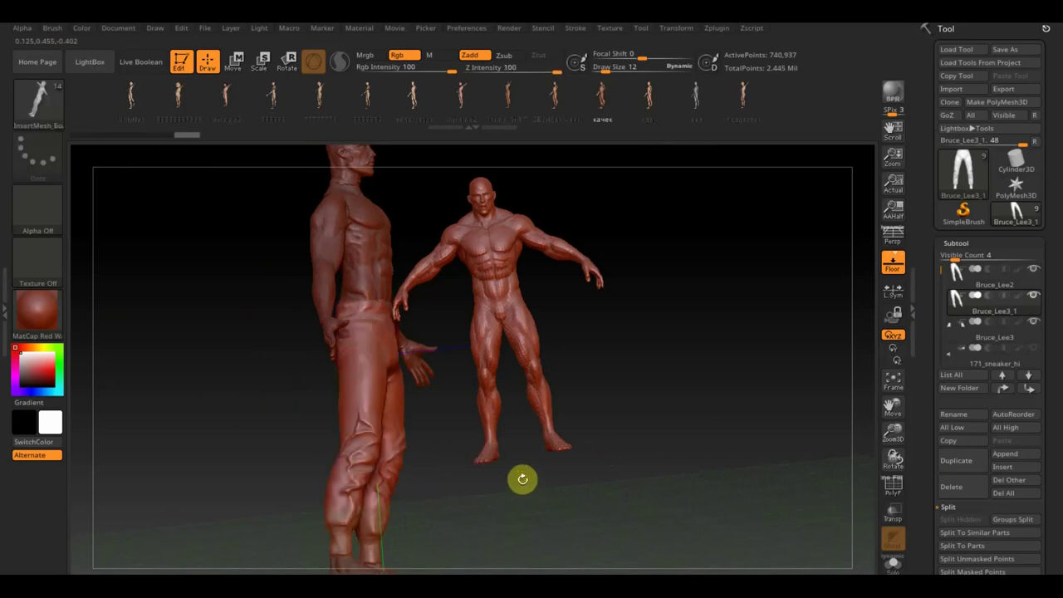
key(ctrl+shift)
ctrl+shift+click(485, 453)
ctrl+shift+click(484, 452)
ctrl+shift+click(516, 504)
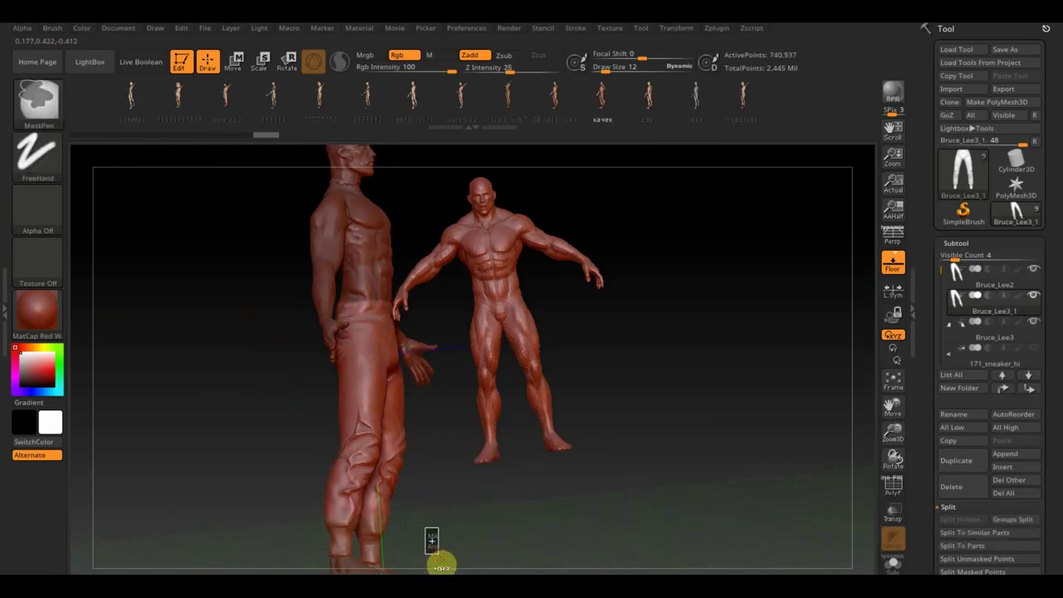
Clear the pants mask and hide the muscular figure except one foot
ctrl+drag(441, 564, 268, 274)
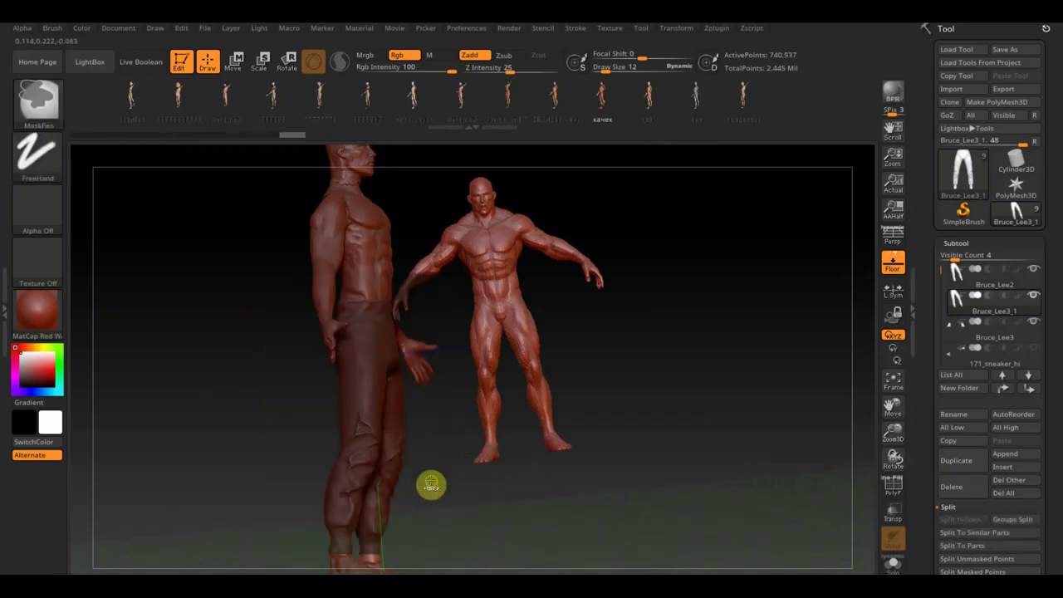
ctrl+drag(431, 486, 432, 480)
key(ctrl+shift)
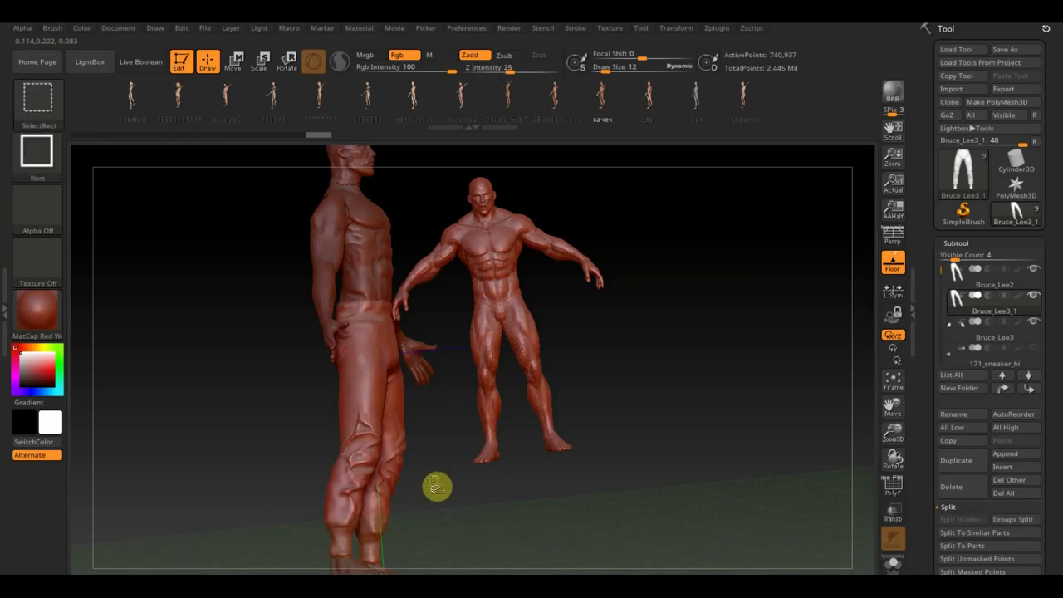
ctrl+shift+click(489, 456)
ctrl+shift+click(487, 454)
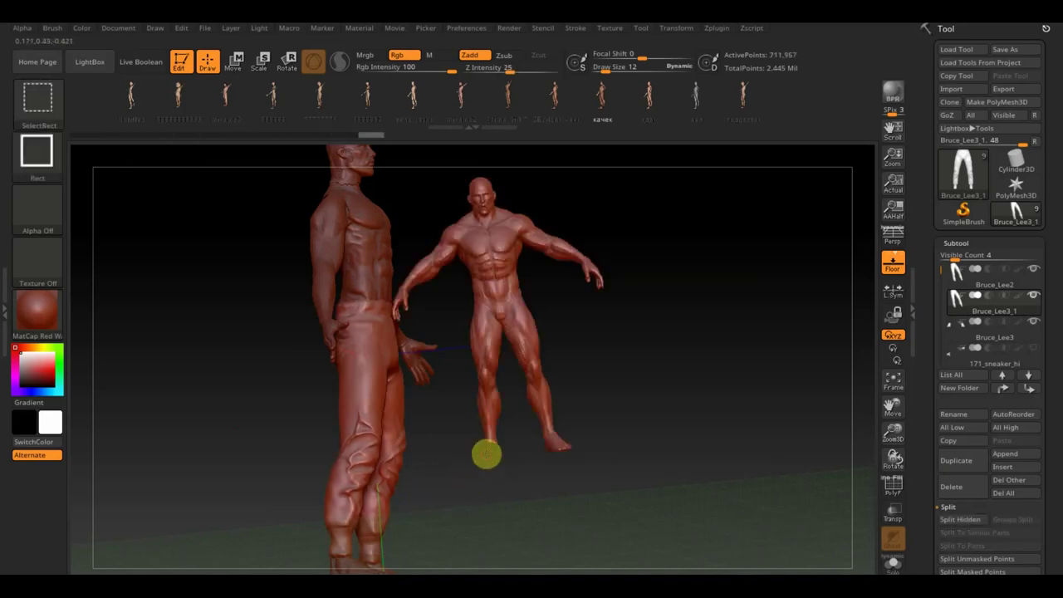
ctrl+shift+click(489, 455)
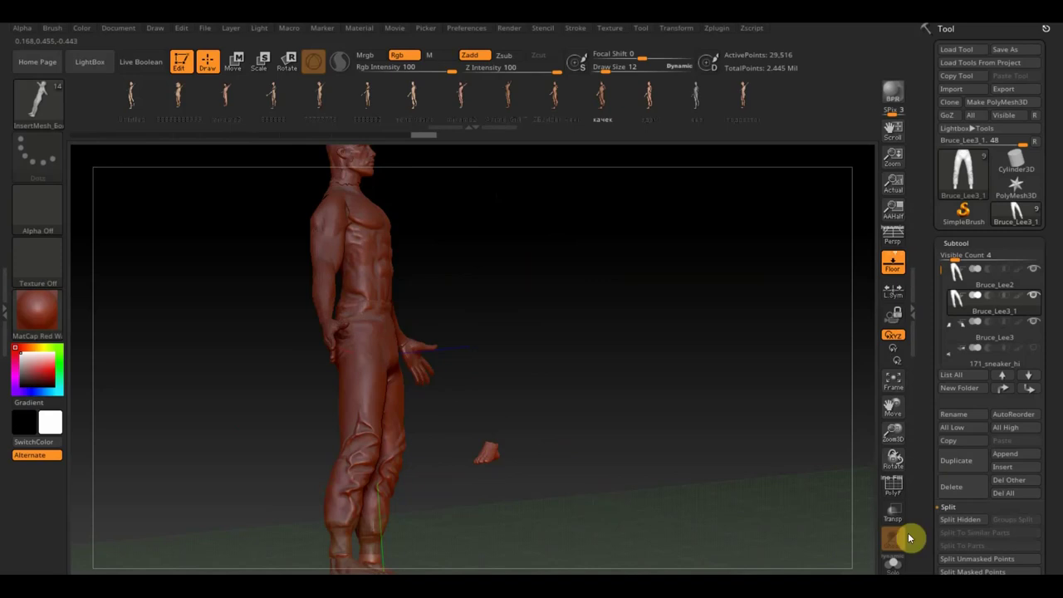
scroll(1038, 490, down, 2)
Delete the hidden geometry so only the foot piece remains
scroll(1050, 453, down, 2)
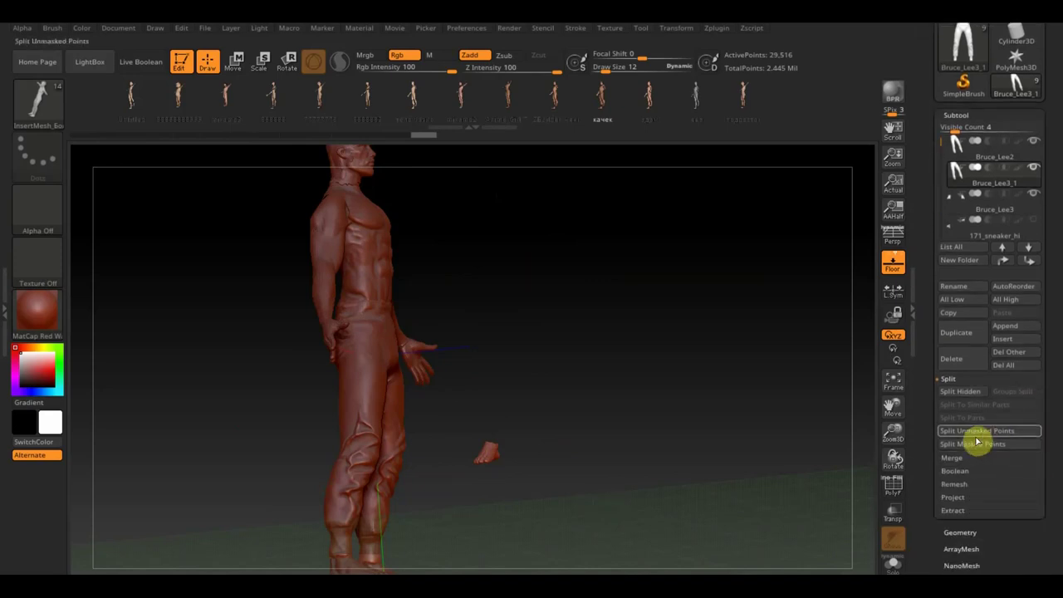
click(960, 532)
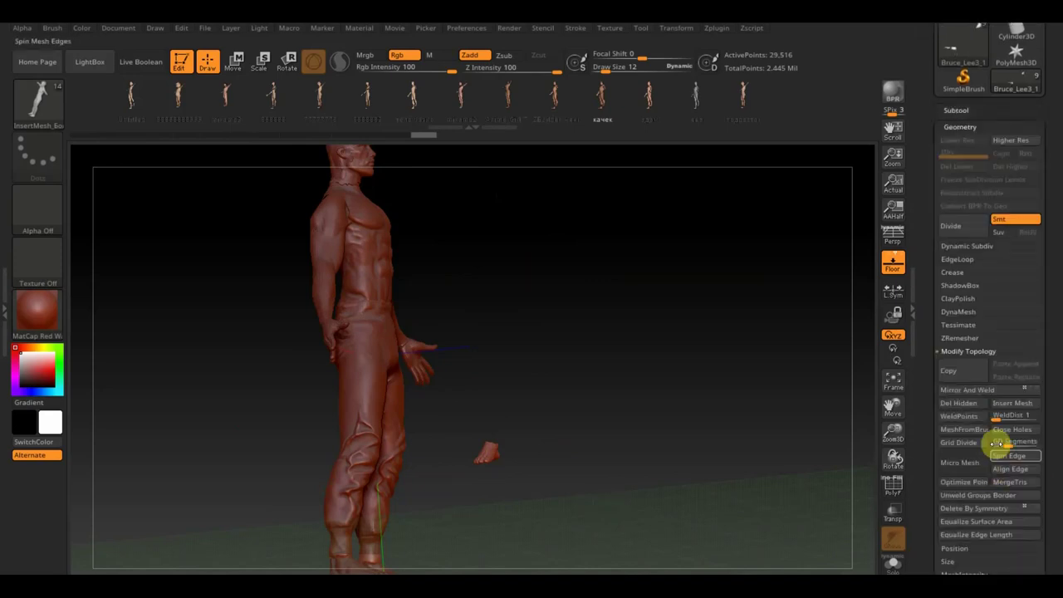
click(970, 407)
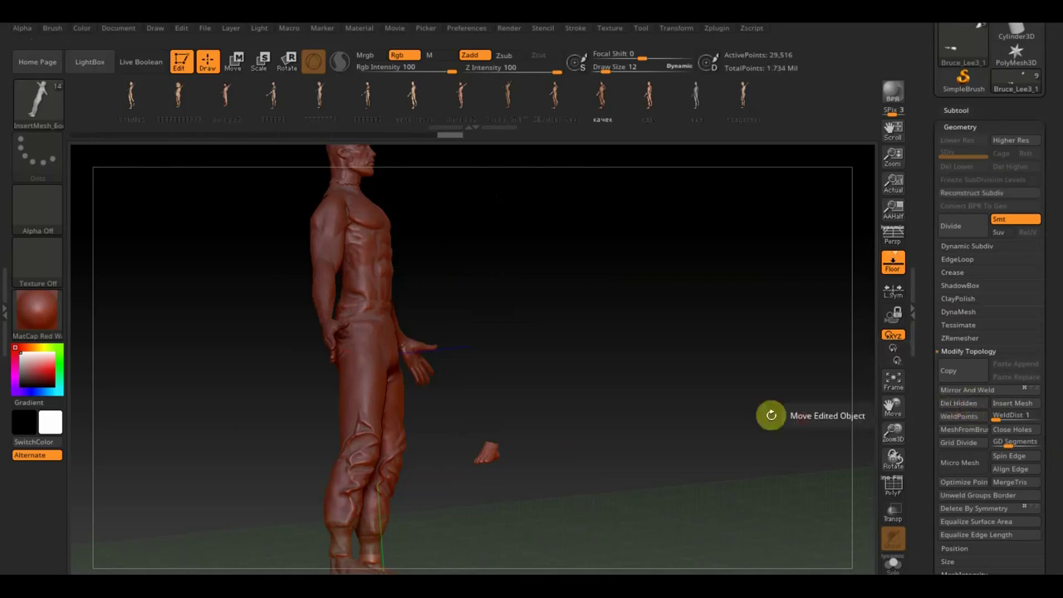
Select the Standard brush, reframe the model, and switch to Move mode on the foot
shift+drag(752, 384, 696, 418)
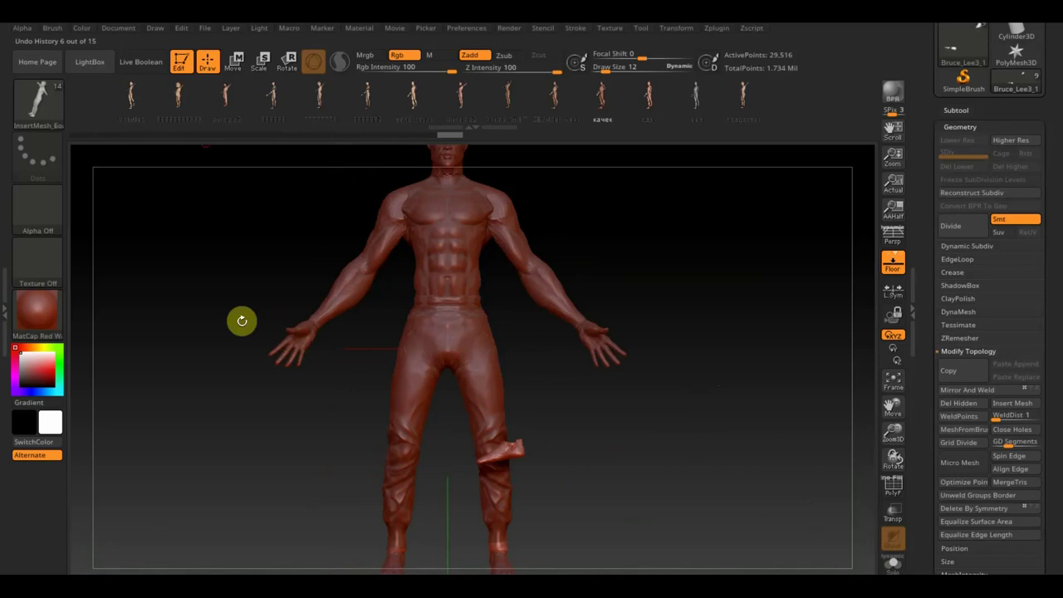
click(40, 109)
click(380, 119)
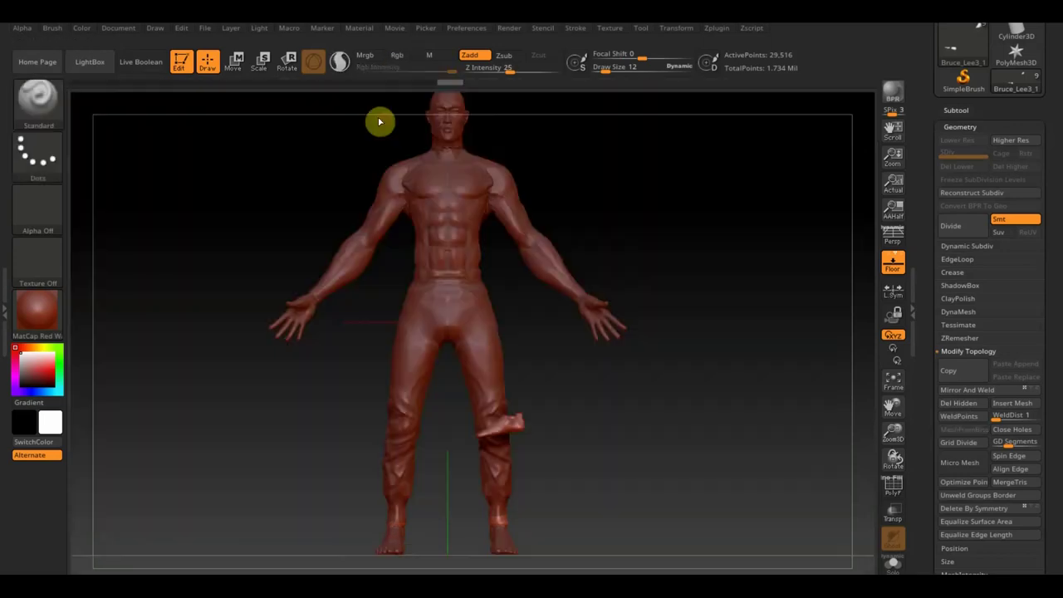
alt+drag(613, 407, 623, 324)
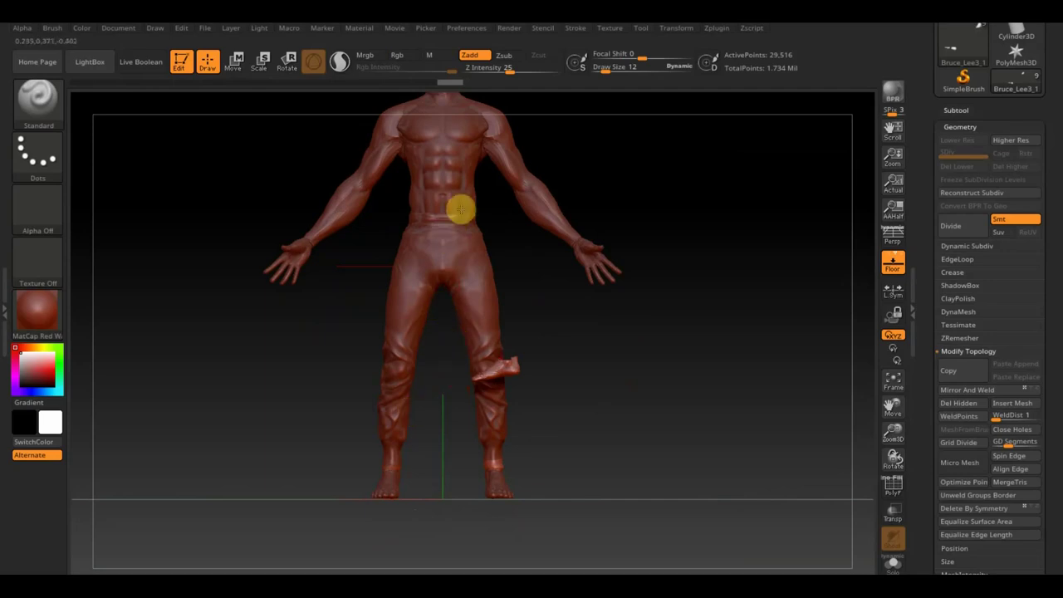
click(235, 62)
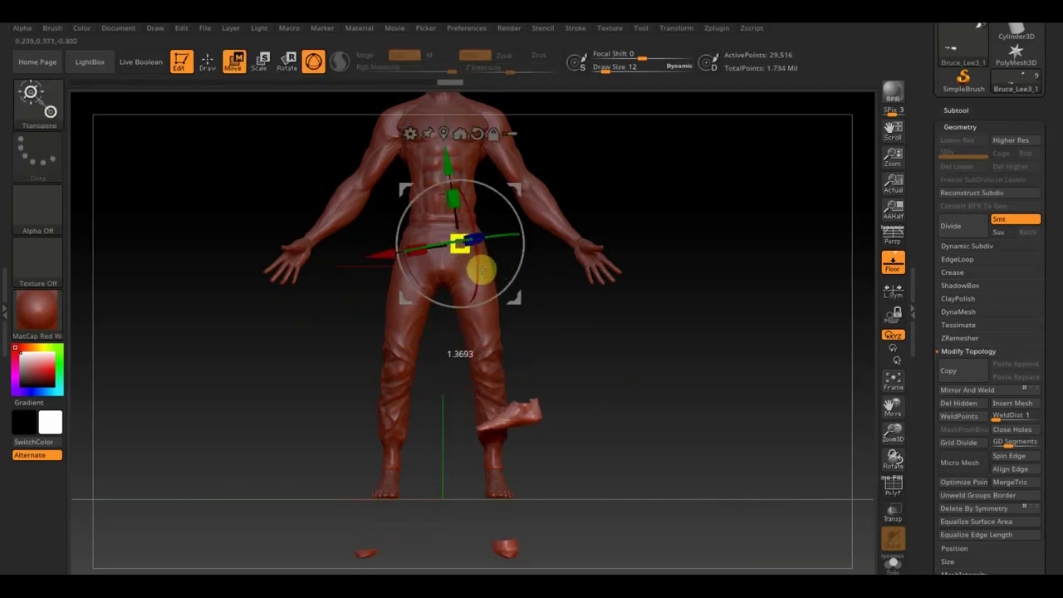
Hide the stray fragments on the floor and delete them with Del Hidden
mouse_move(584, 371)
mouse_down()
mouse_move(622, 290)
mouse_move(610, 438)
mouse_move(324, 396)
mouse_up()
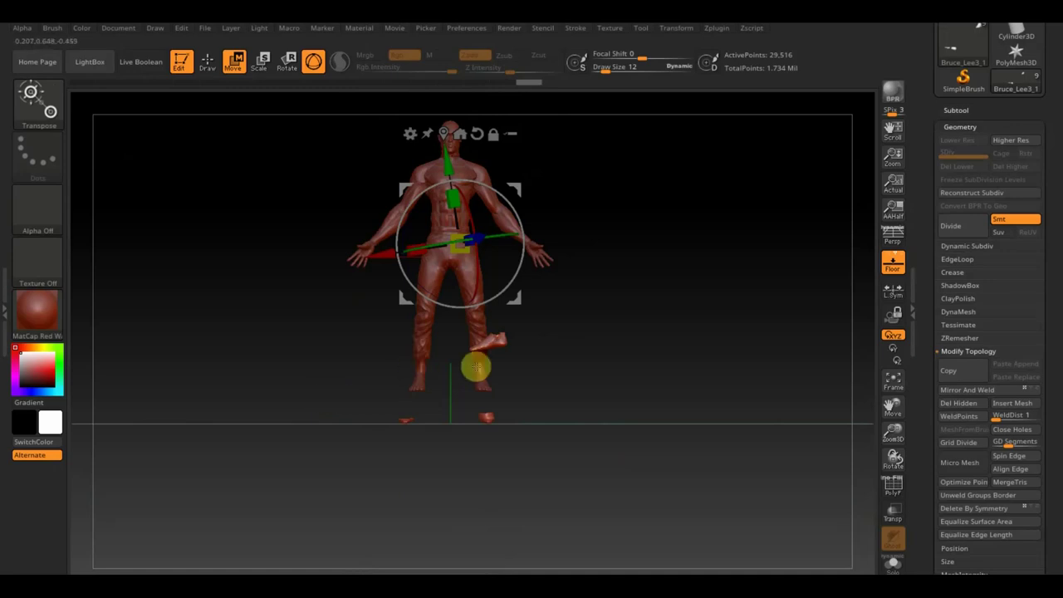
key(q)
ctrl+shift+click(477, 332)
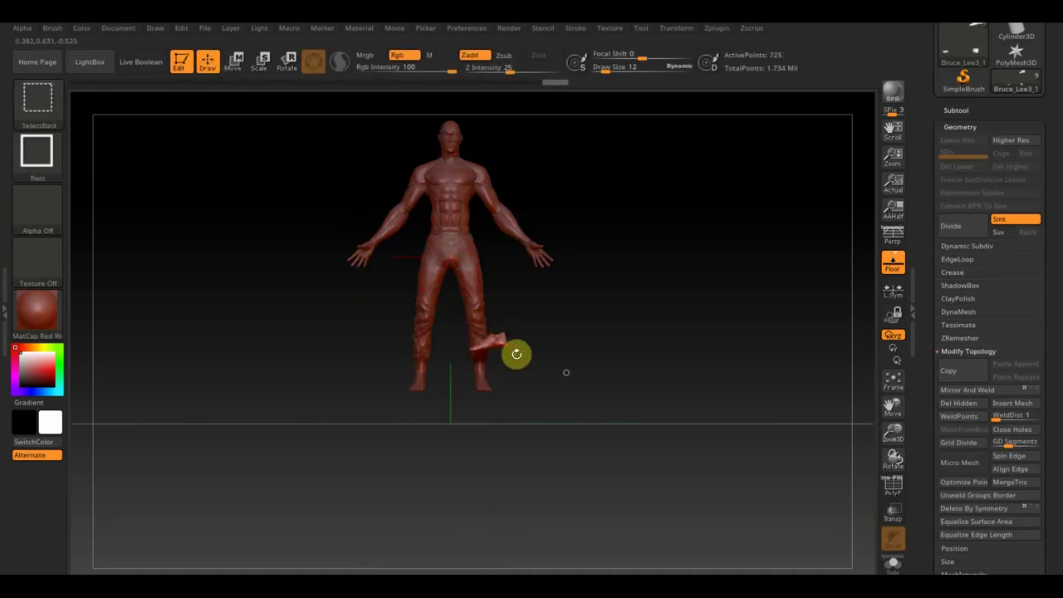
click(960, 404)
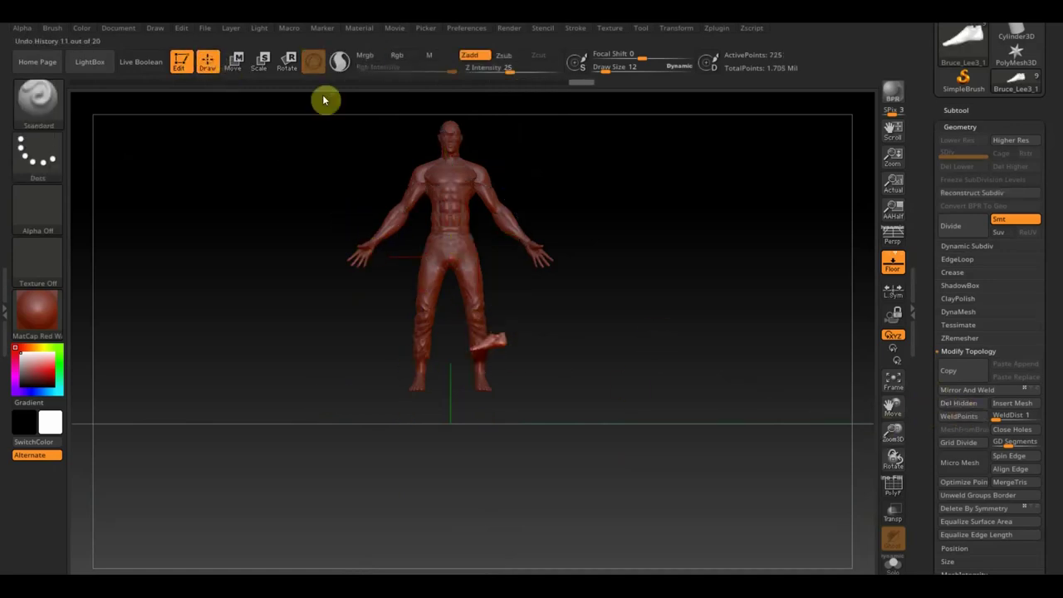
Rotate, shrink and slide the loose foot piece toward the figure's foot
click(236, 61)
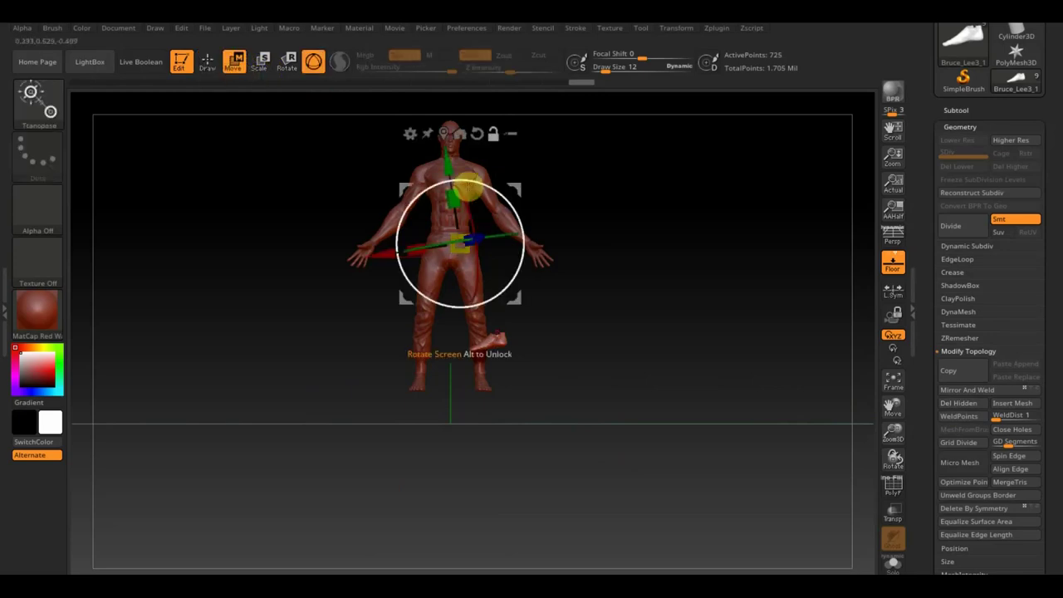
click(465, 337)
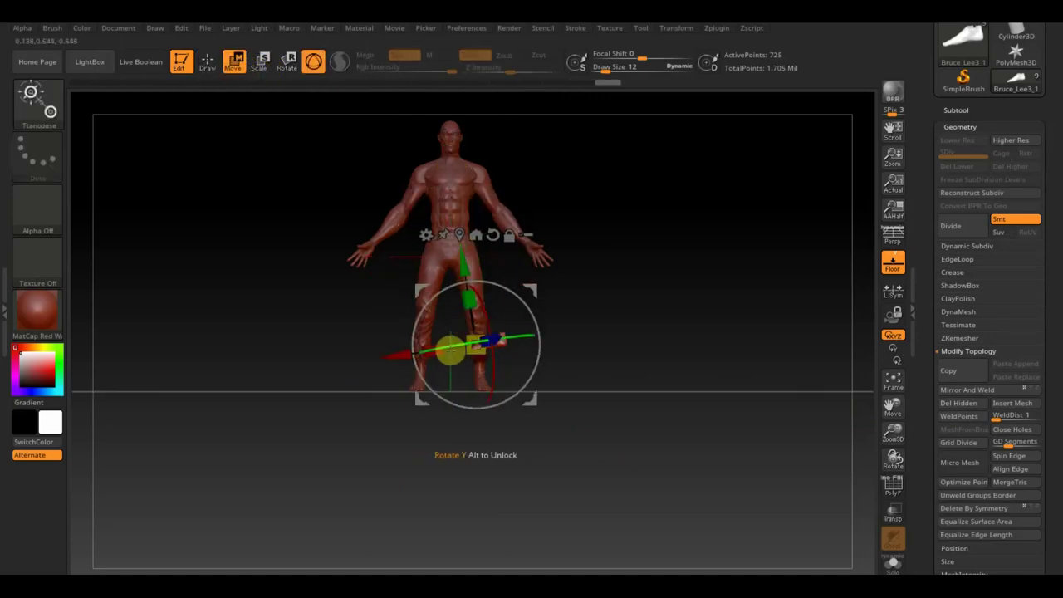
drag(449, 348, 493, 363)
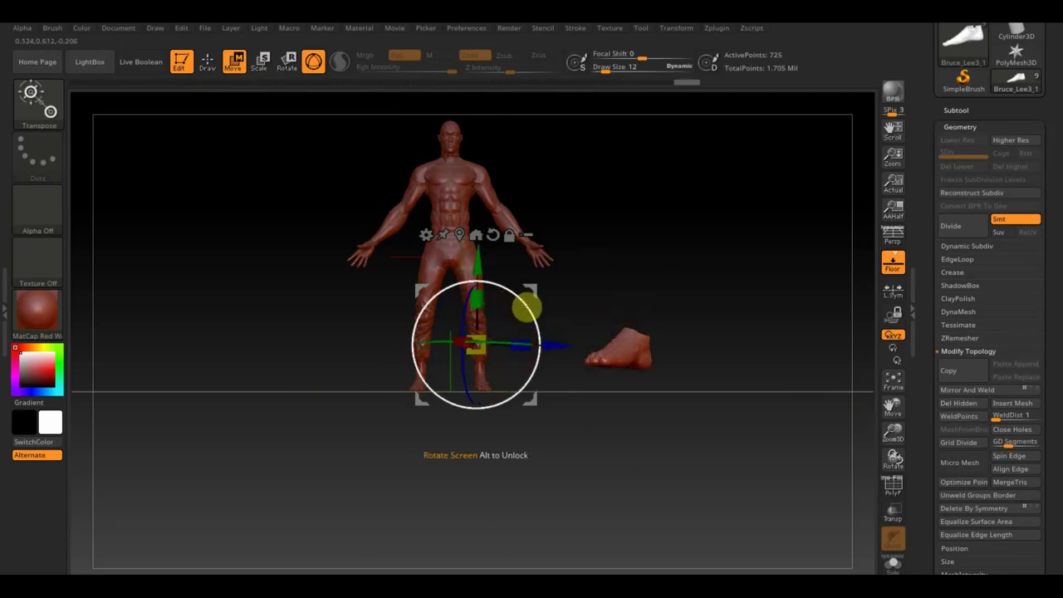
drag(456, 338, 472, 353)
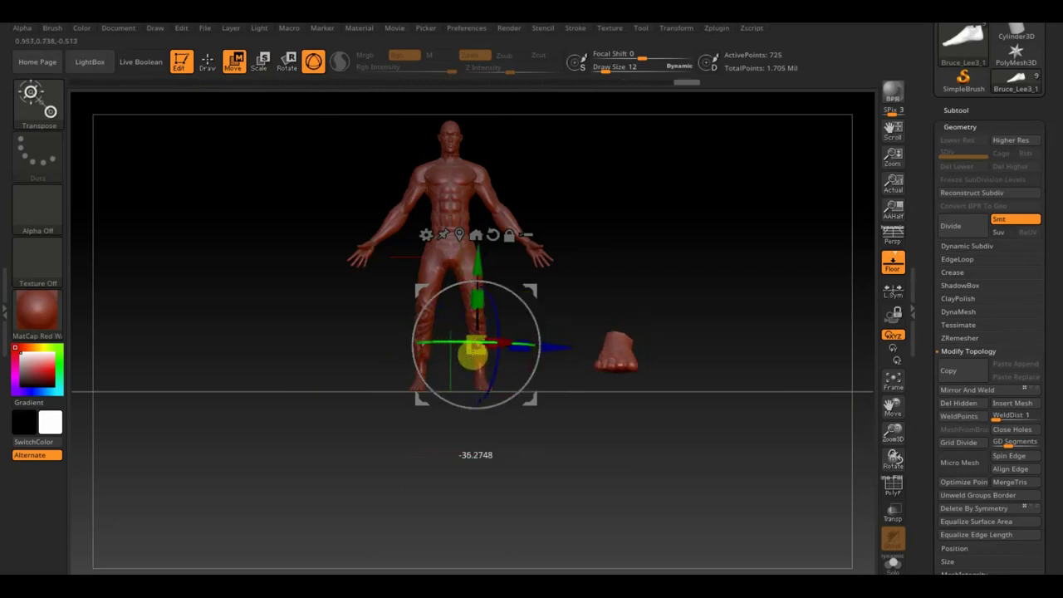
drag(537, 321, 337, 308)
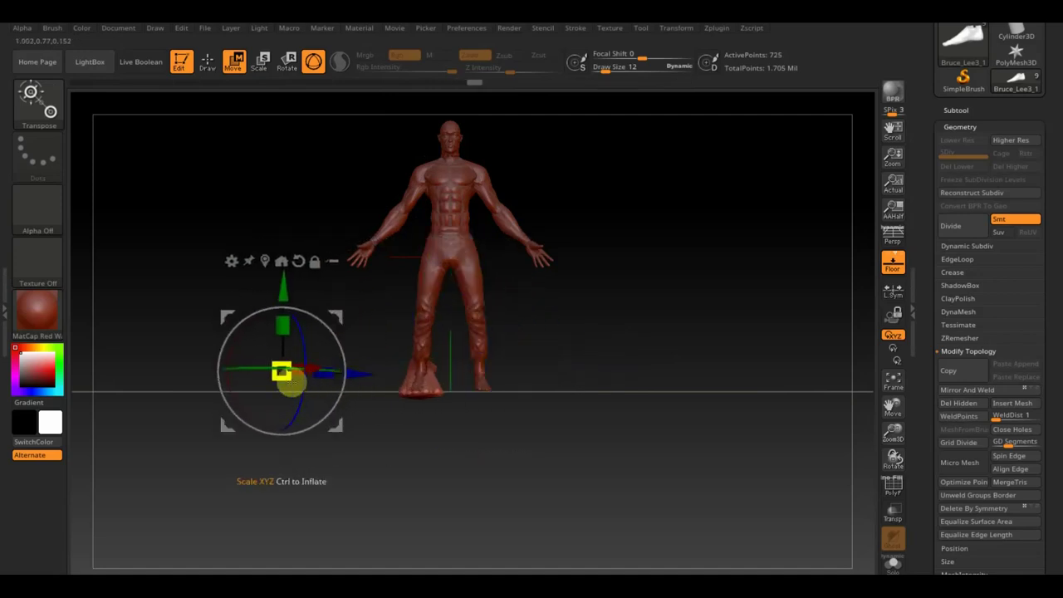
drag(284, 374, 279, 371)
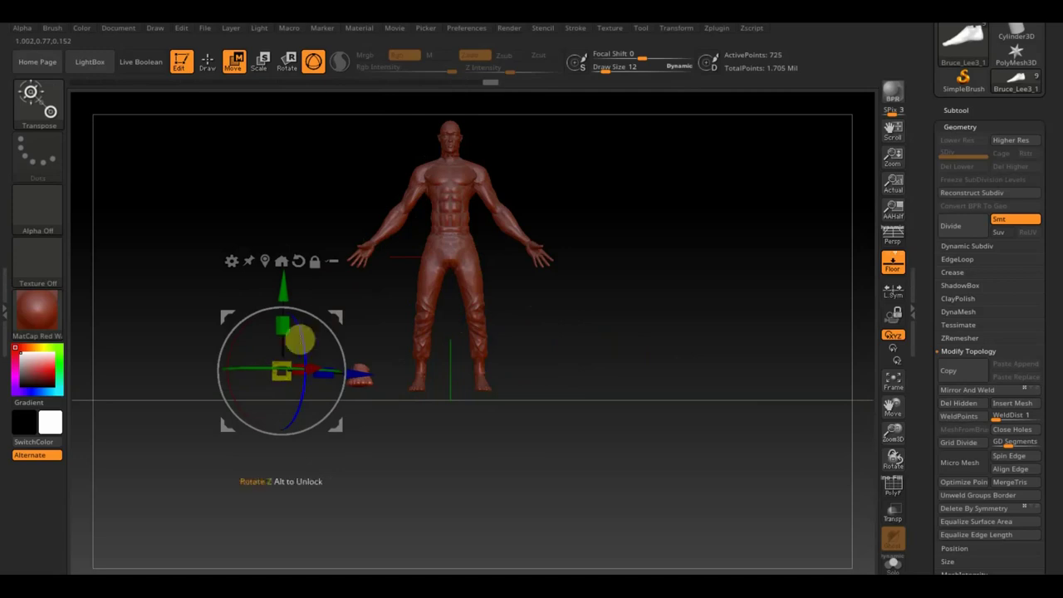
drag(333, 316, 358, 322)
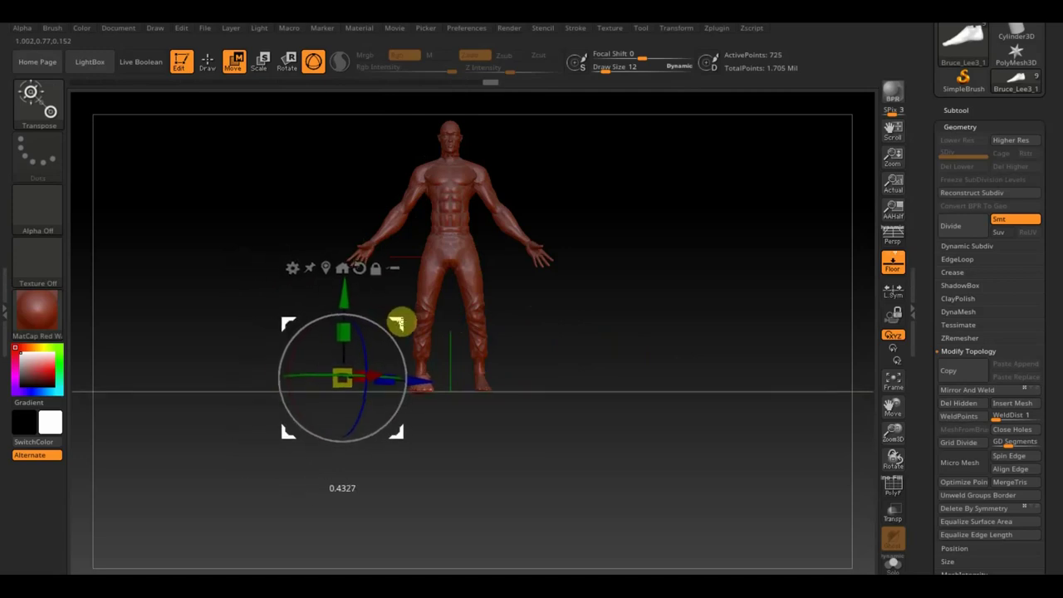
Lower the foot piece slightly, check its fit from front and back, and return to Draw
mouse_move(562, 361)
alt+mouse_down()
mouse_move(626, 418)
mouse_move(610, 451)
mouse_move(625, 407)
mouse_move(488, 457)
mouse_move(442, 447)
alt+mouse_up()
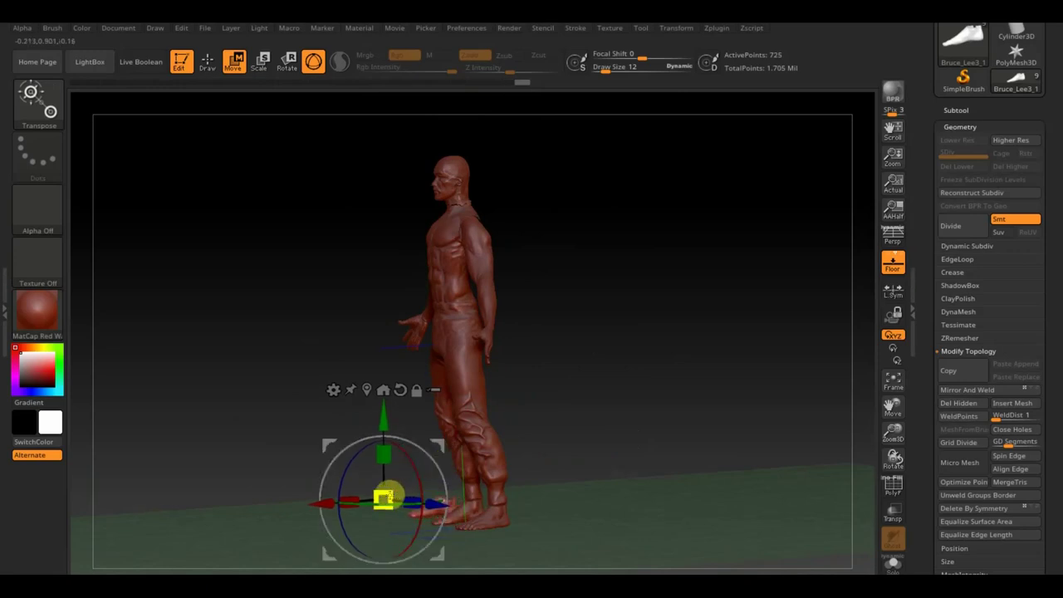
drag(575, 459, 631, 446)
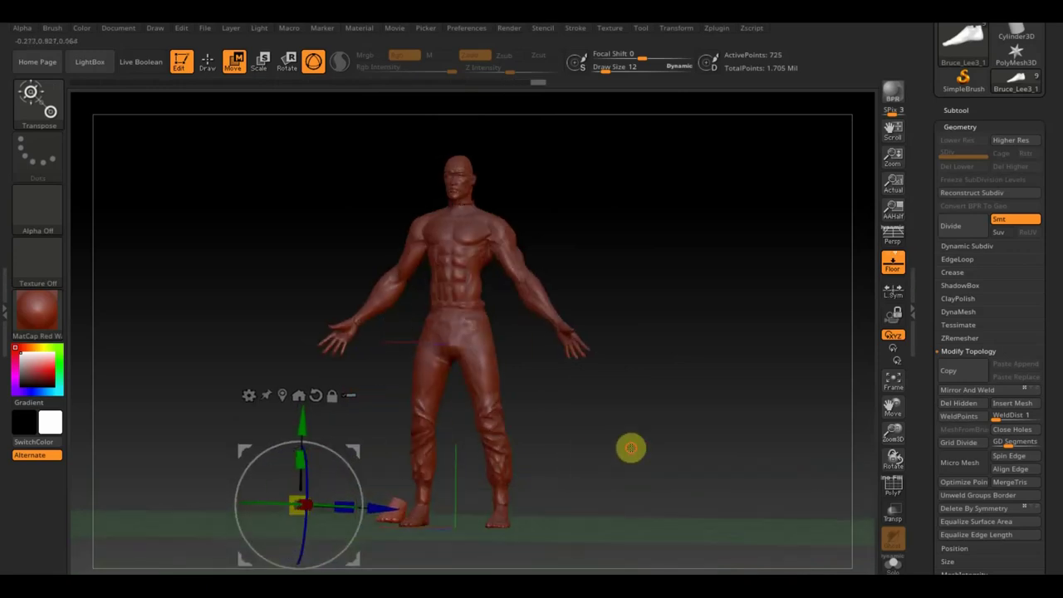
drag(372, 506, 391, 513)
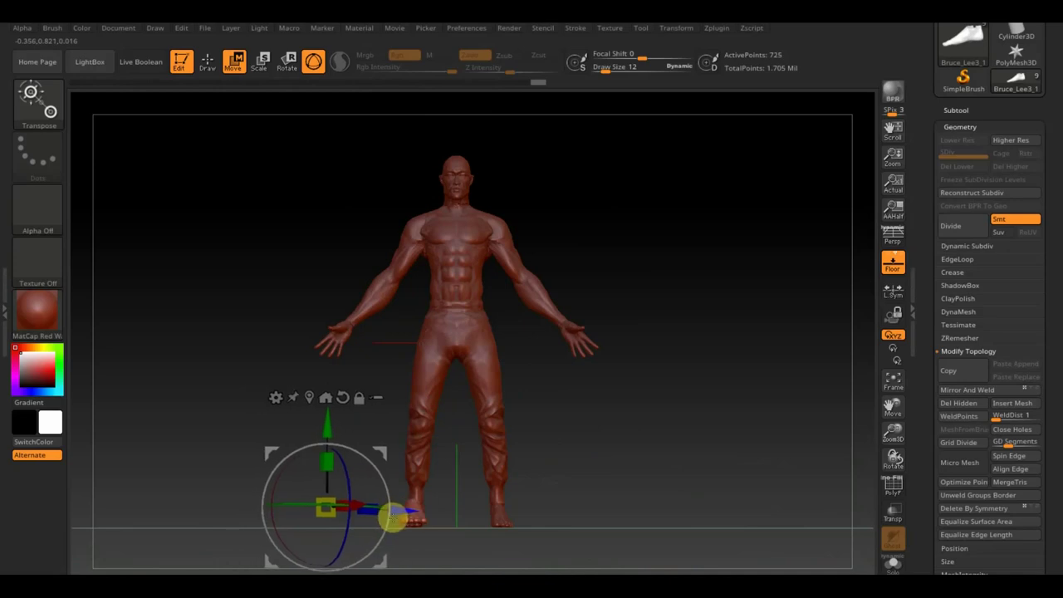
drag(328, 426, 328, 431)
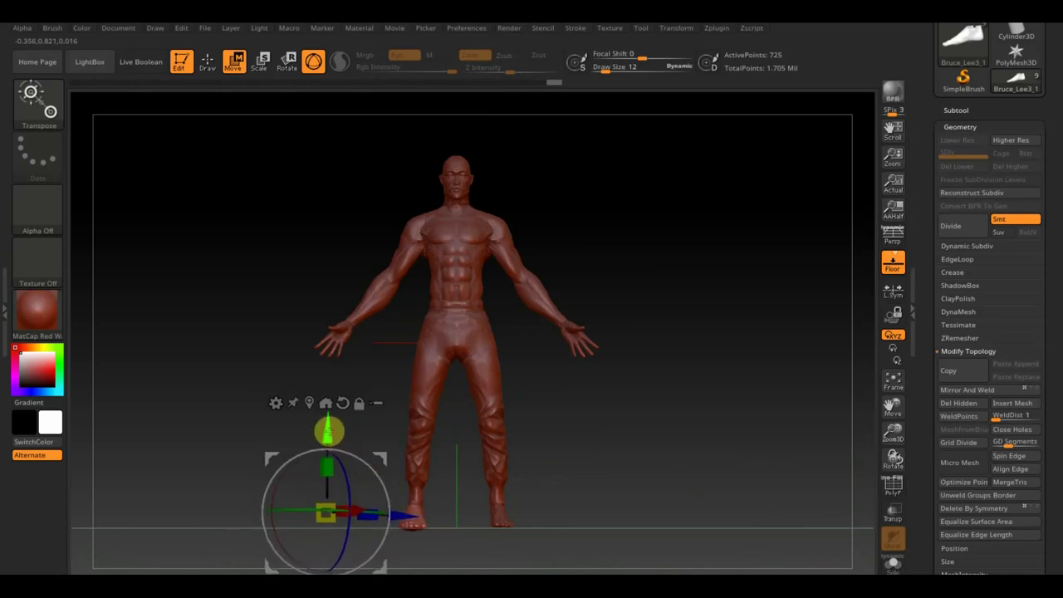
mouse_move(605, 416)
mouse_down()
mouse_move(707, 429)
mouse_move(726, 397)
mouse_move(729, 416)
mouse_up()
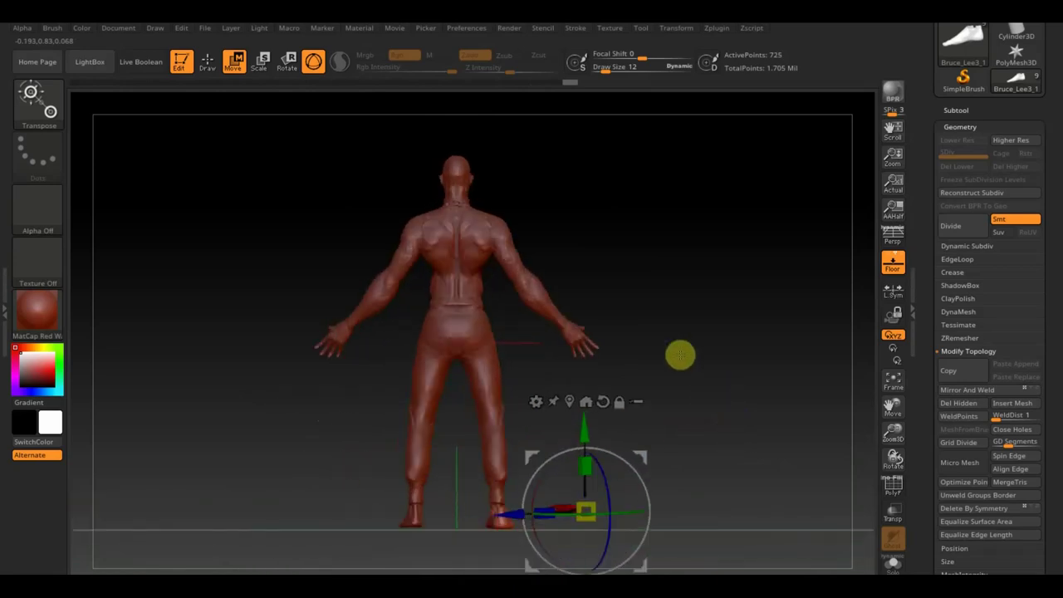
drag(665, 324, 532, 335)
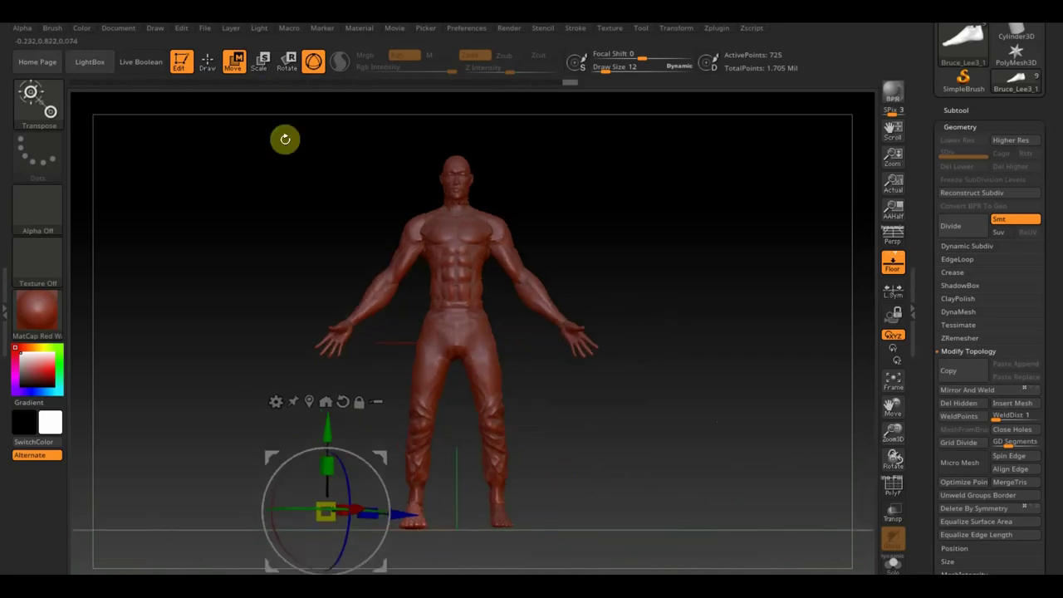
click(204, 60)
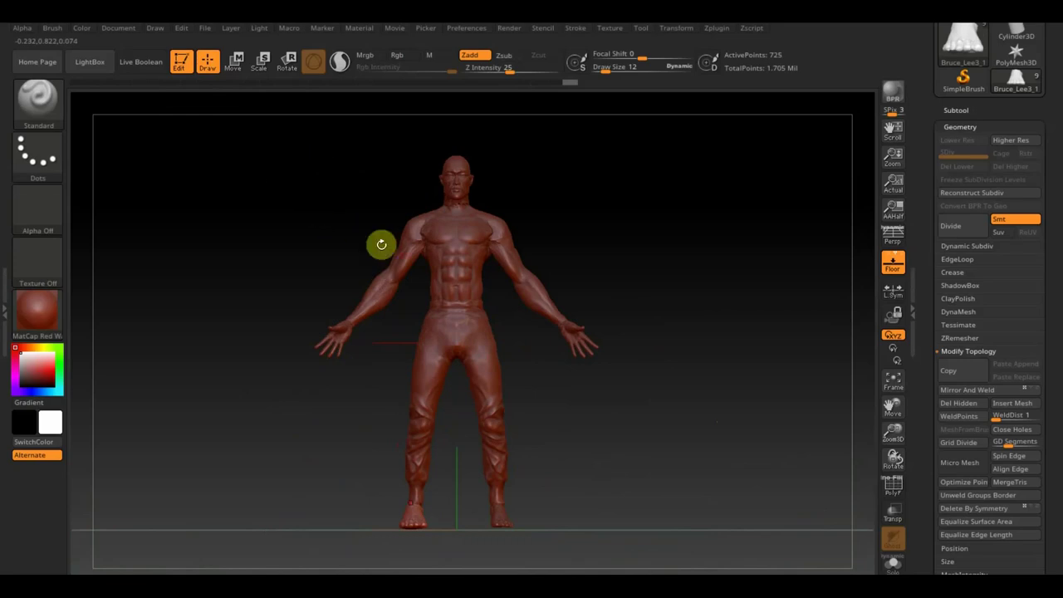
Zoom and reframe the view to inspect the fitted figure from head to feet
mouse_move(596, 238)
alt+mouse_down()
mouse_move(591, 216)
mouse_move(612, 325)
alt+mouse_up()
mouse_move(605, 275)
alt+mouse_down()
mouse_move(689, 344)
mouse_move(691, 363)
alt+mouse_up()
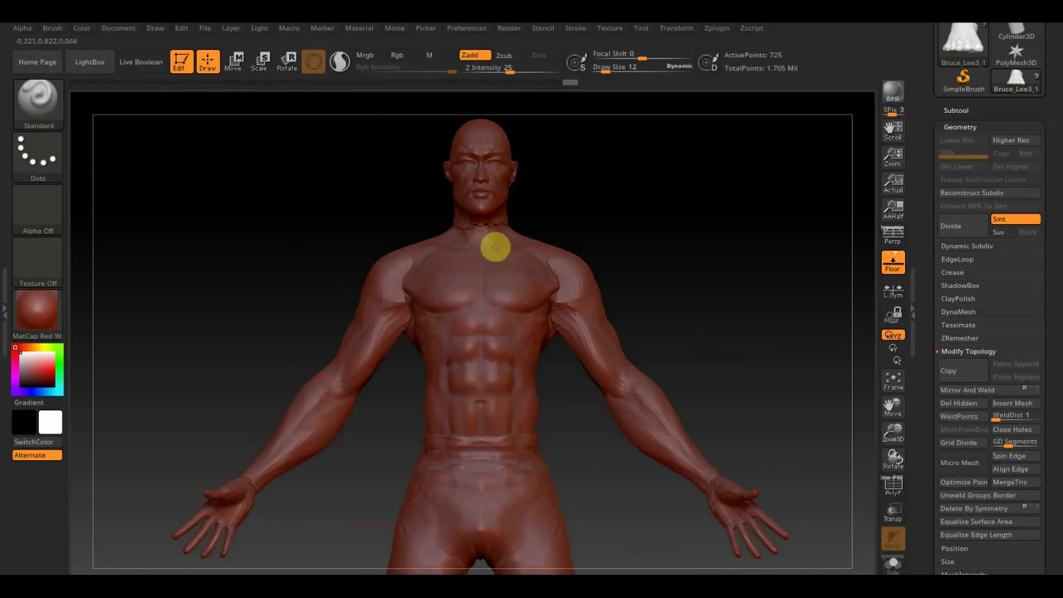
alt+drag(717, 387, 675, 362)
alt+drag(660, 272, 672, 277)
mouse_move(681, 396)
alt+mouse_down()
mouse_move(673, 320)
mouse_move(653, 291)
mouse_move(667, 252)
alt+mouse_up()
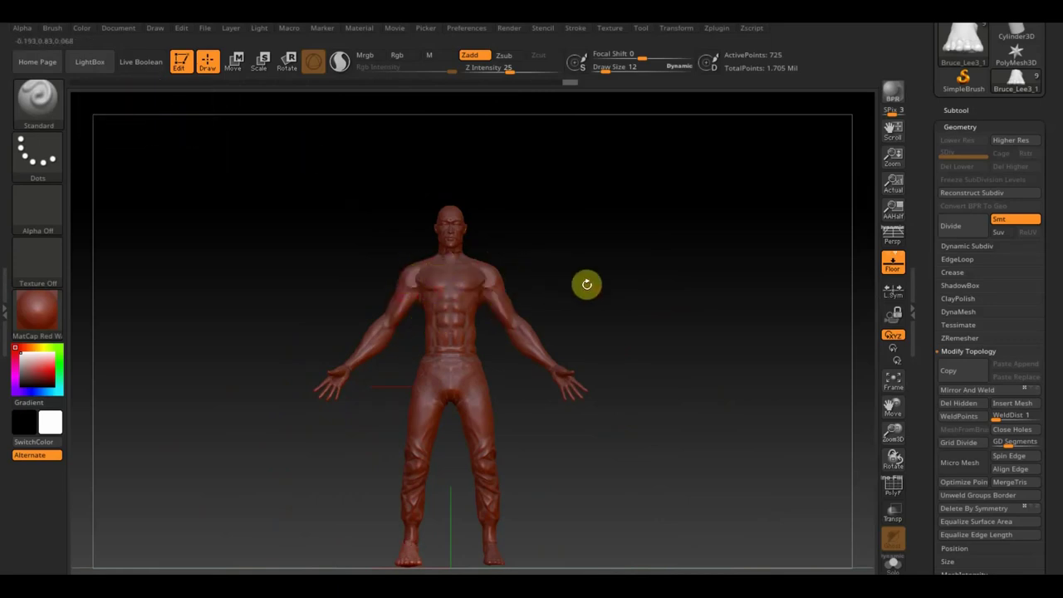
shift+drag(583, 273, 588, 249)
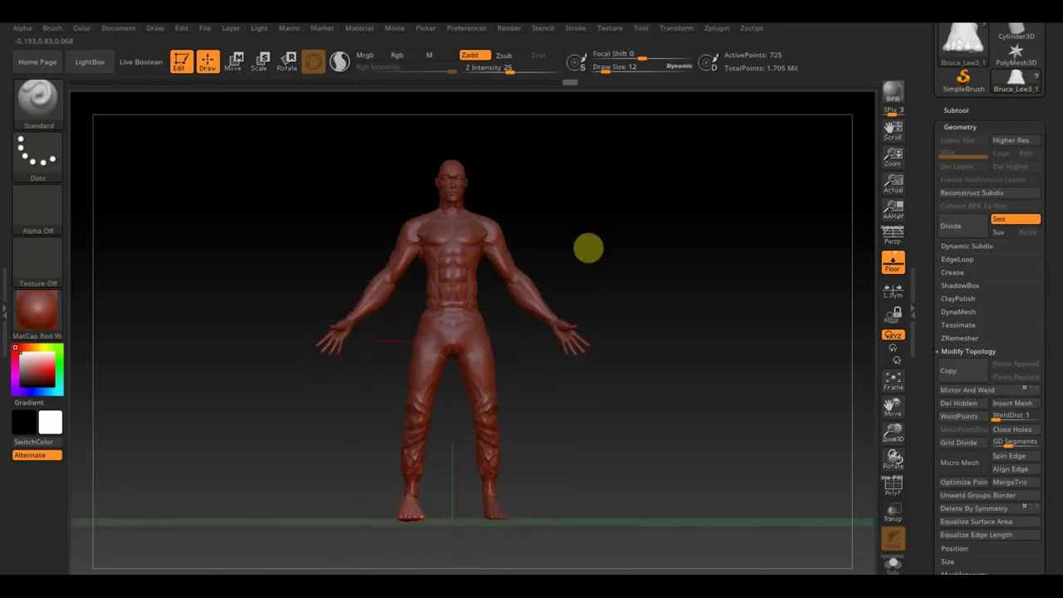
drag(588, 249, 605, 237)
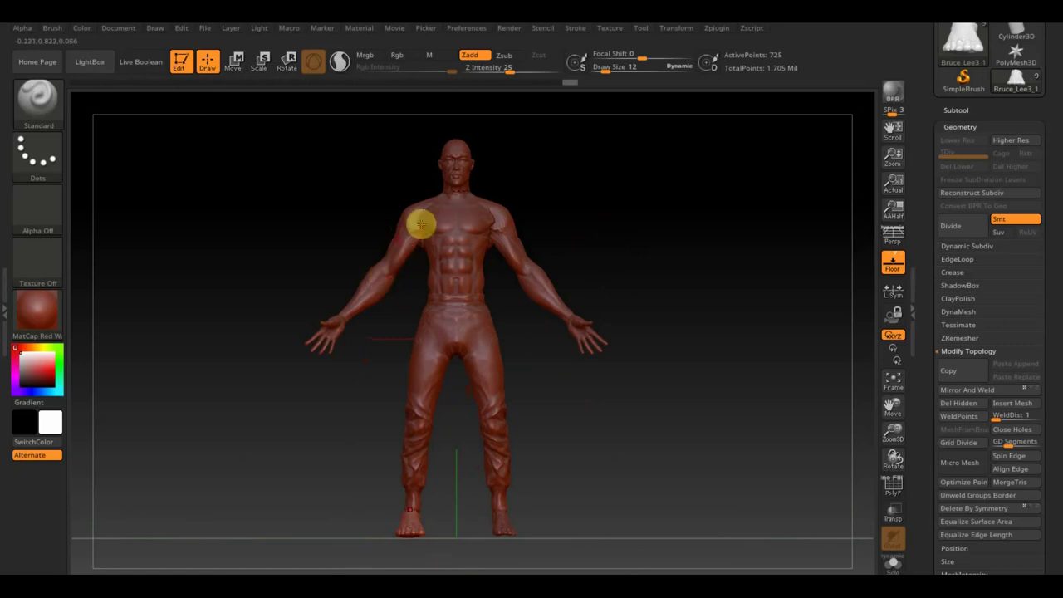
Expand the subtool list and make Bruce_Lee3_1 the active subtool
click(955, 110)
click(975, 163)
click(663, 329)
Select the затылок subtool and move the back-of-head piece away from the body
key(b)
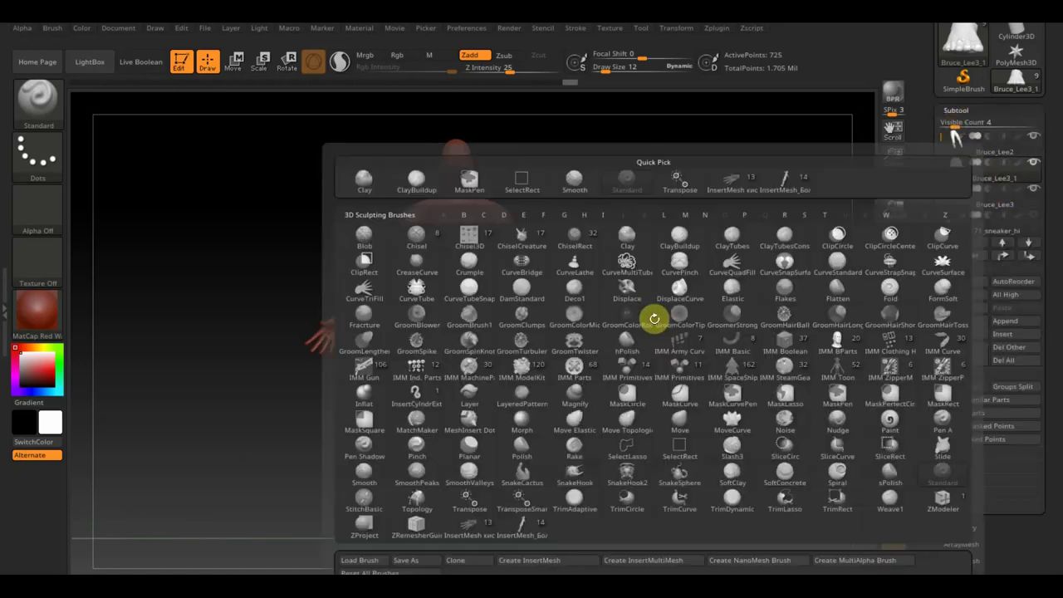
key(Escape)
key(n)
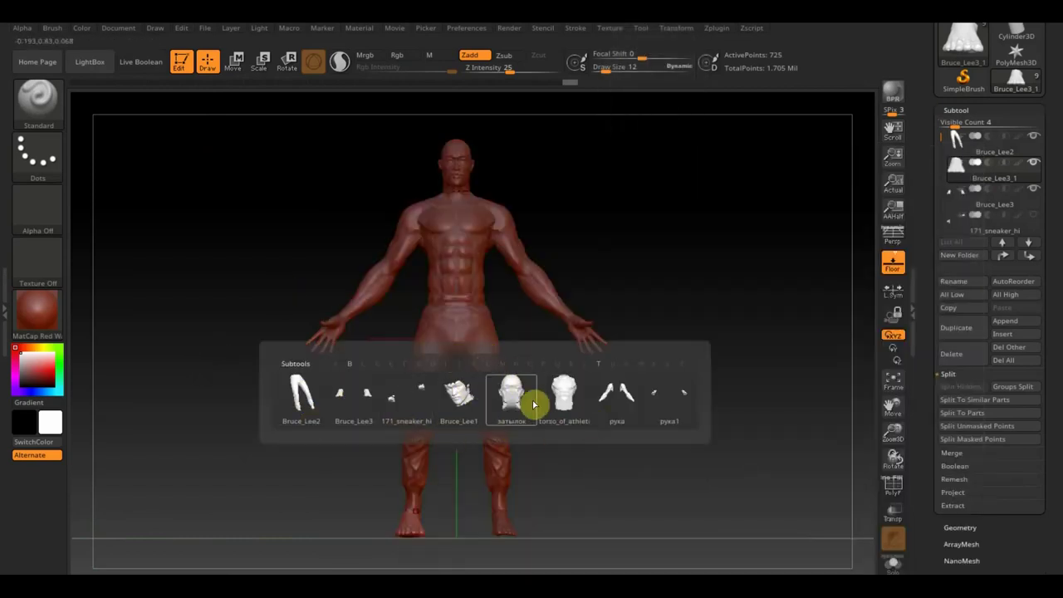
click(515, 404)
mouse_move(520, 404)
mouse_down()
mouse_move(674, 275)
mouse_move(718, 274)
mouse_move(701, 292)
mouse_up()
alt+drag(613, 301, 612, 371)
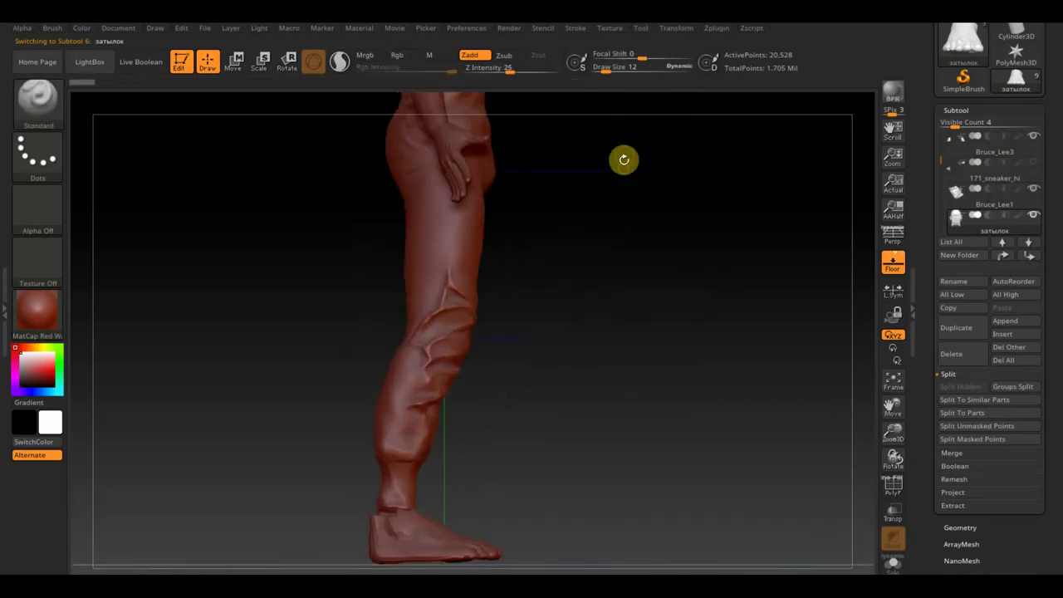
mouse_move(624, 159)
alt+mouse_down()
mouse_move(626, 537)
mouse_move(595, 407)
alt+mouse_up()
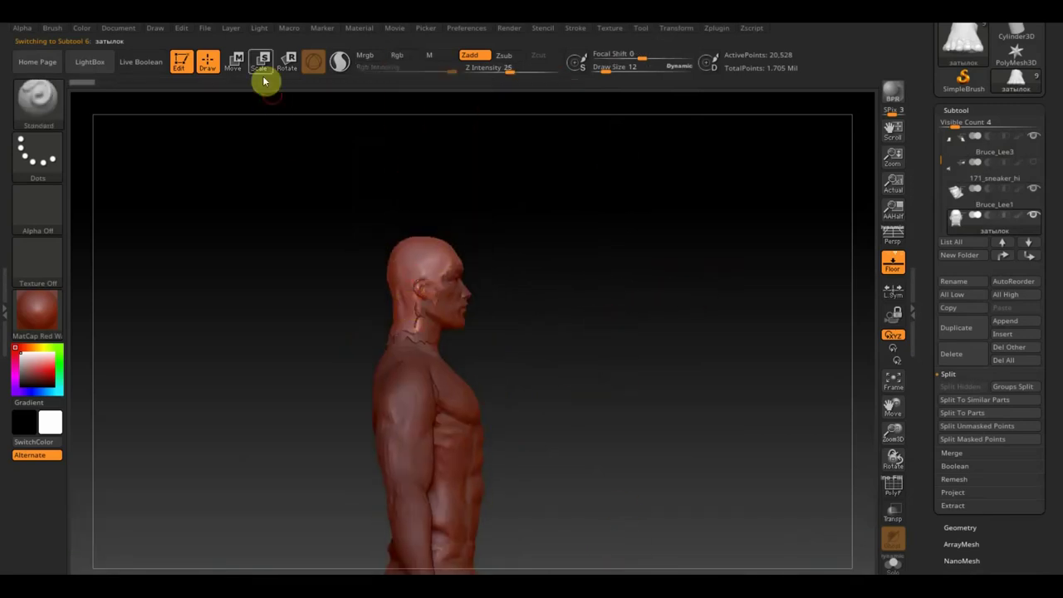
click(244, 66)
mouse_move(526, 300)
mouse_down()
mouse_move(435, 295)
mouse_move(545, 380)
mouse_up()
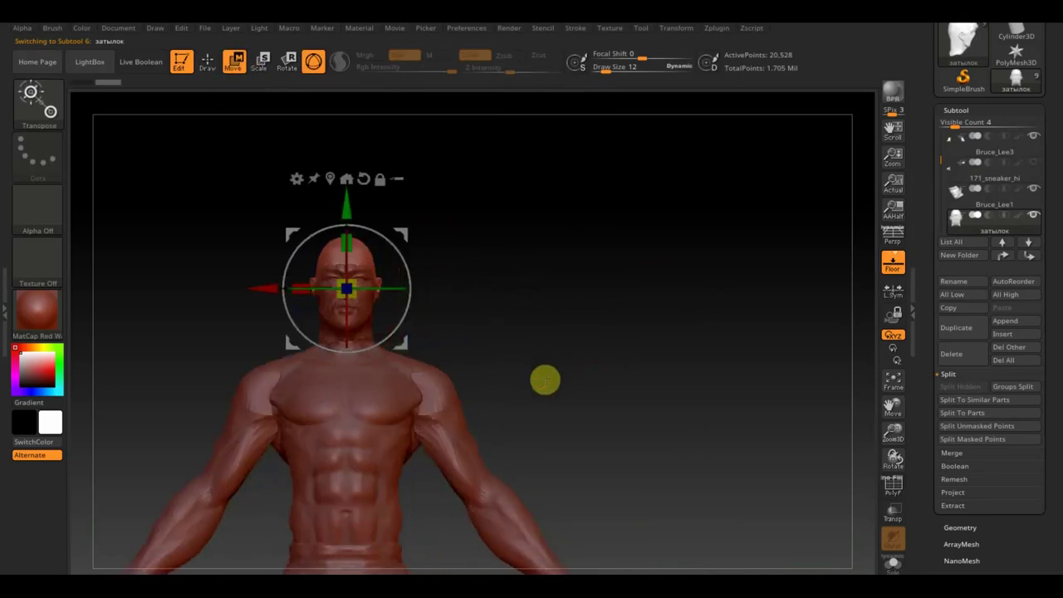
Select Bruce_Lee1 and move the face piece right, away from the body
drag(454, 328, 532, 354)
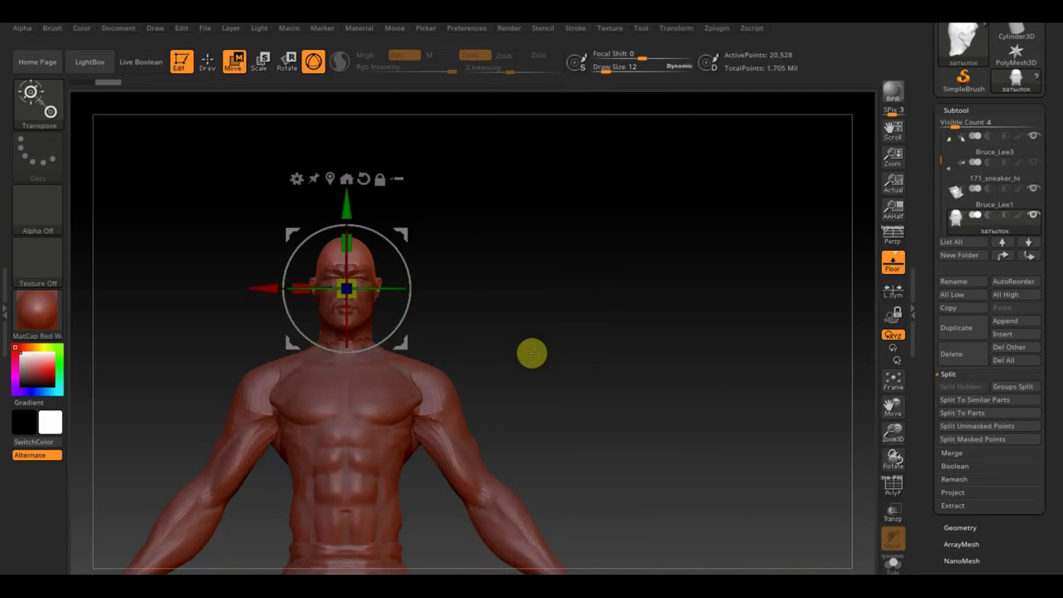
key(n)
click(562, 400)
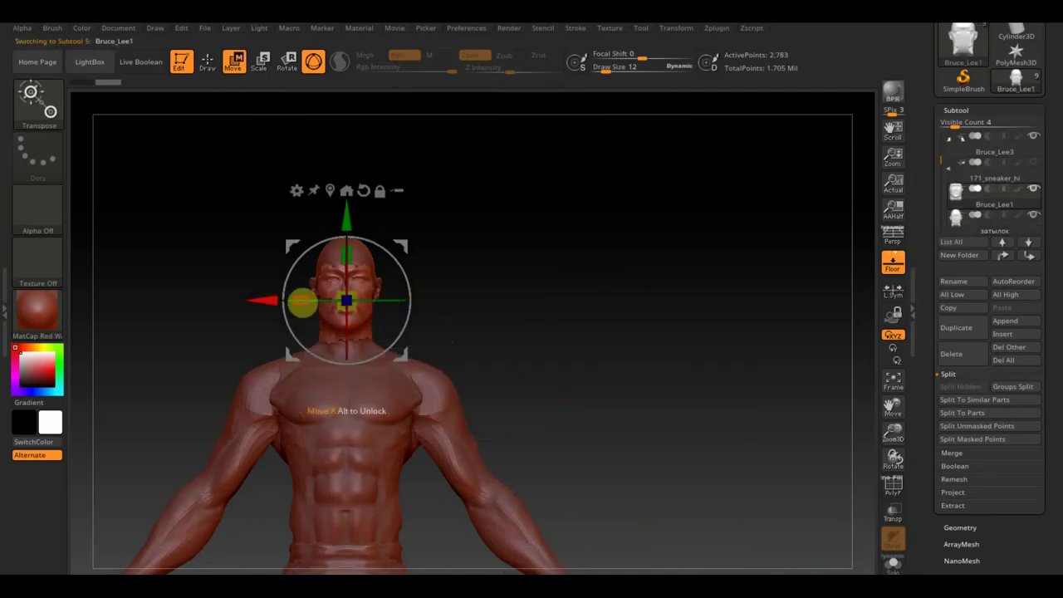
drag(251, 299, 391, 337)
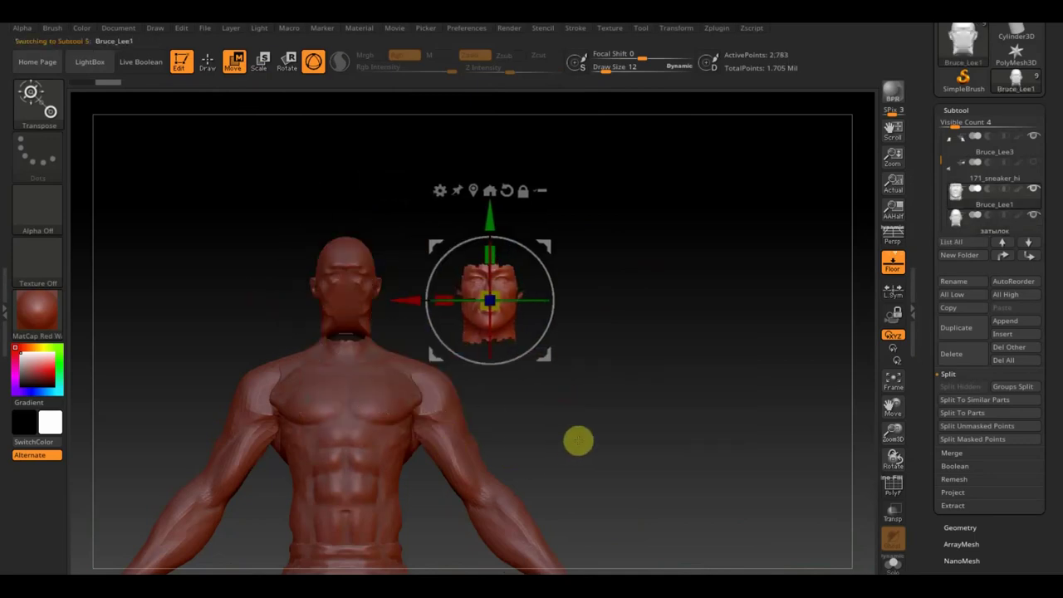
Select Bruce_Lee2 and move the pants away to the right
key(n)
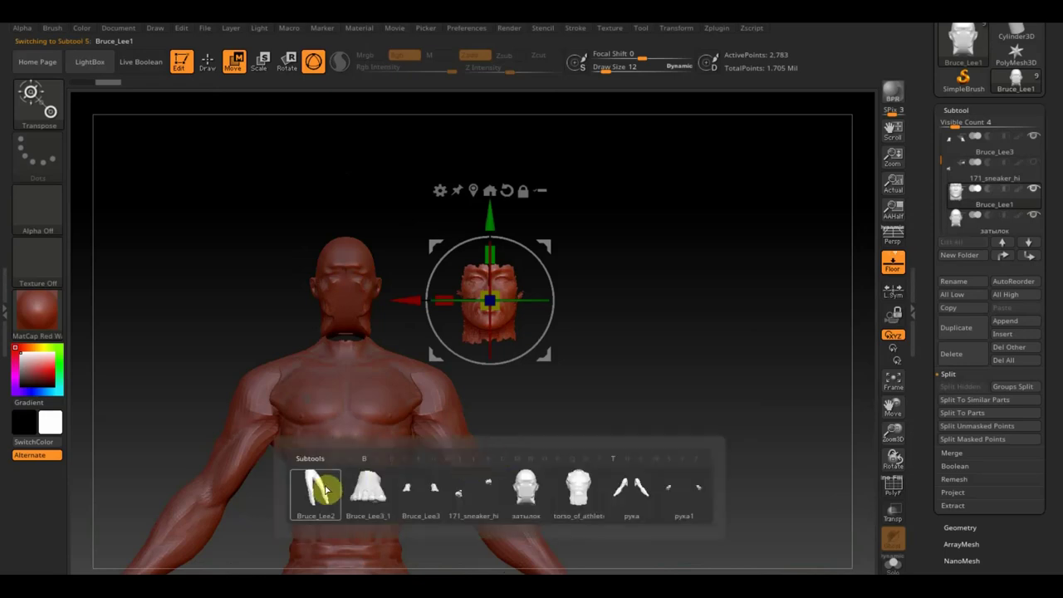
click(344, 490)
mouse_move(626, 470)
alt+mouse_down()
mouse_move(632, 423)
mouse_move(597, 339)
alt+mouse_up()
mouse_move(516, 455)
alt+mouse_down()
mouse_move(520, 401)
mouse_move(532, 441)
mouse_move(451, 434)
alt+mouse_up()
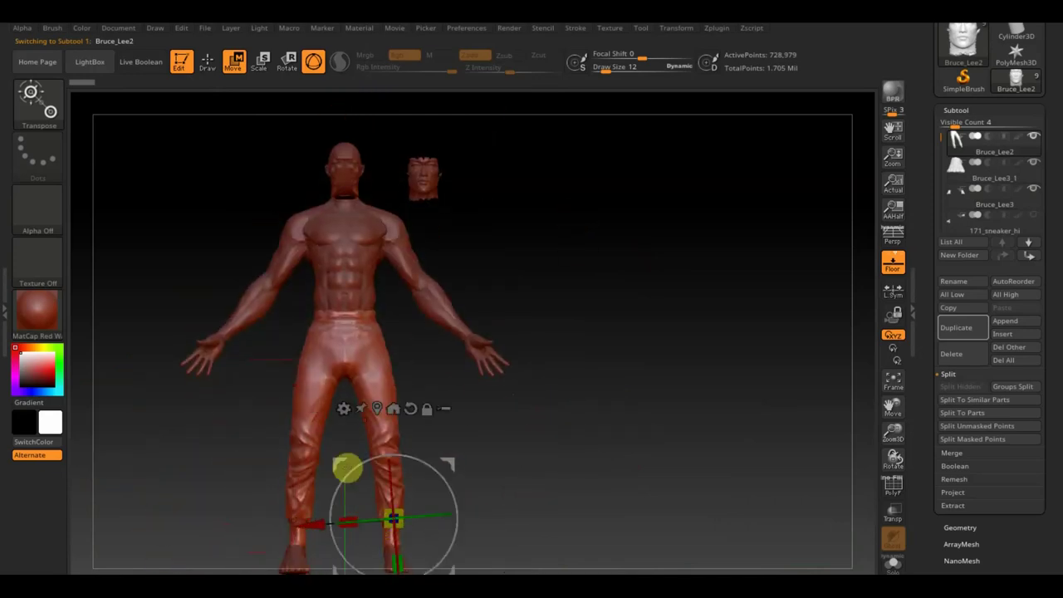
drag(361, 520, 585, 518)
Lower the arms, then shift torso_of_athlete down below the head
click(400, 294)
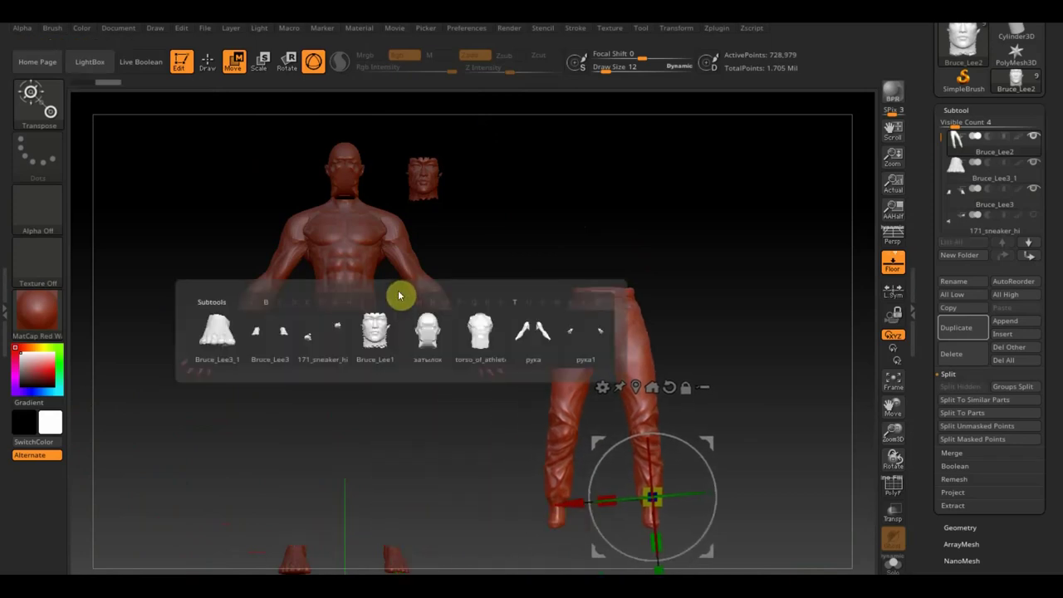
click(521, 339)
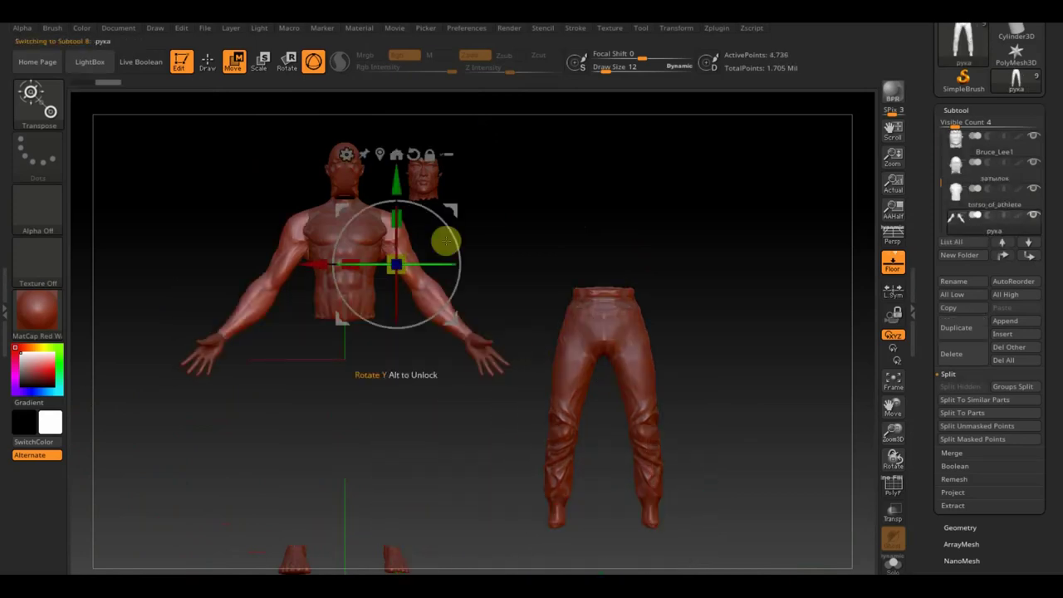
drag(397, 183, 397, 332)
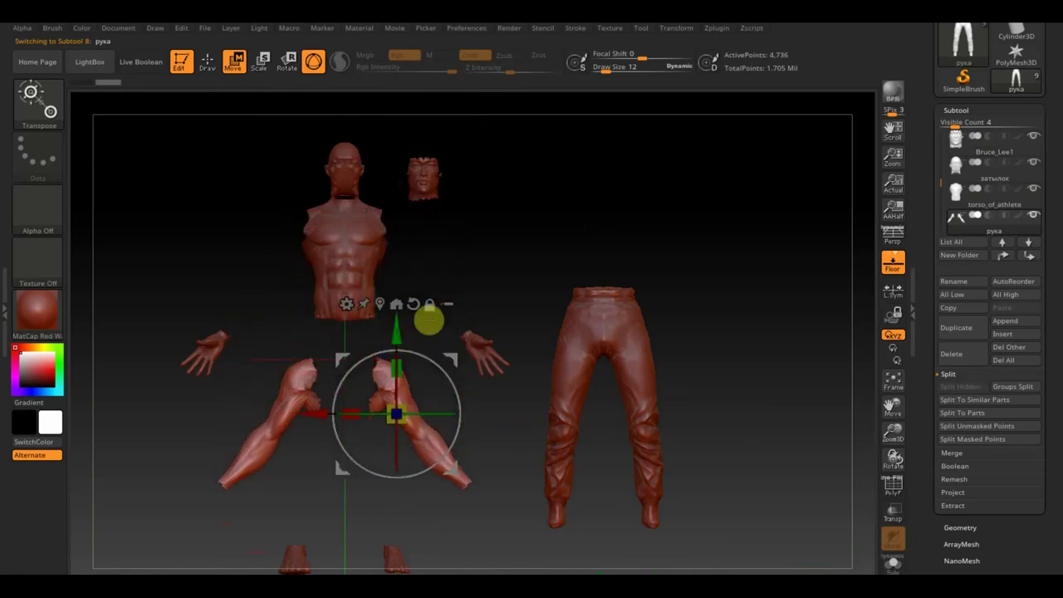
key(n)
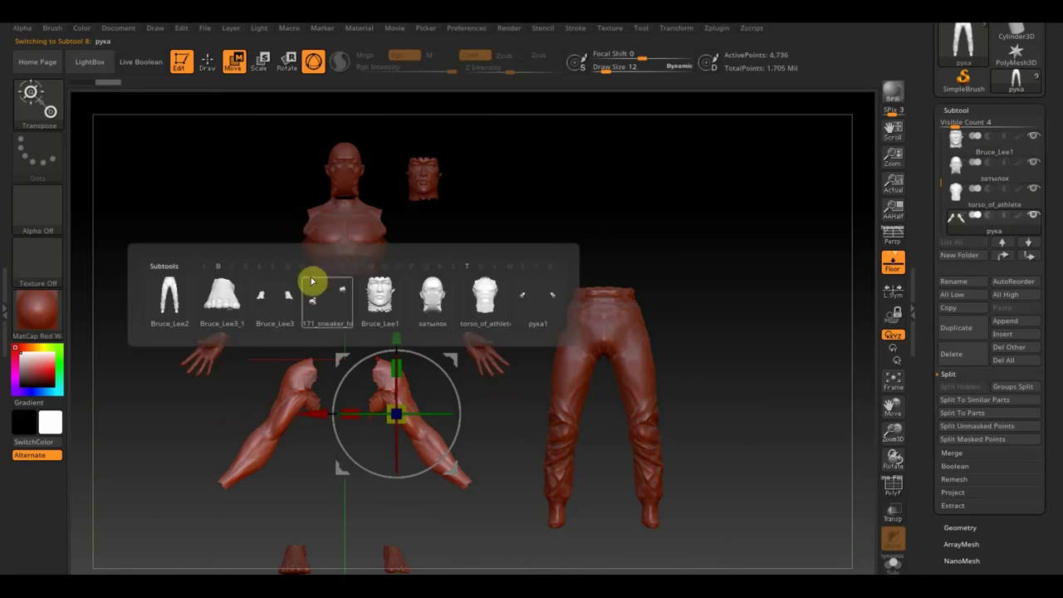
mouse_move(484, 301)
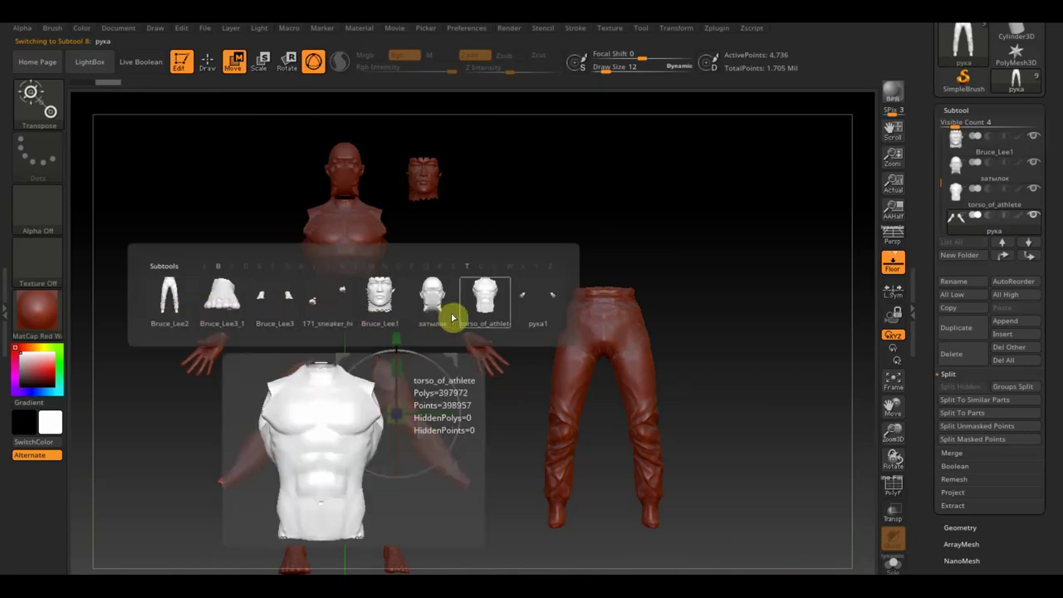
click(479, 316)
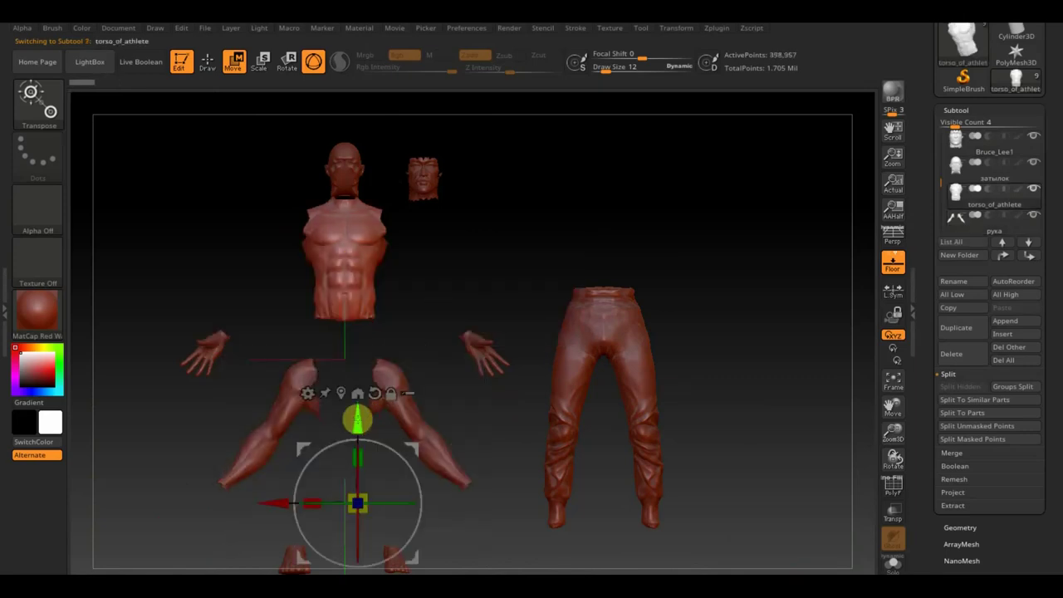
drag(357, 422, 354, 438)
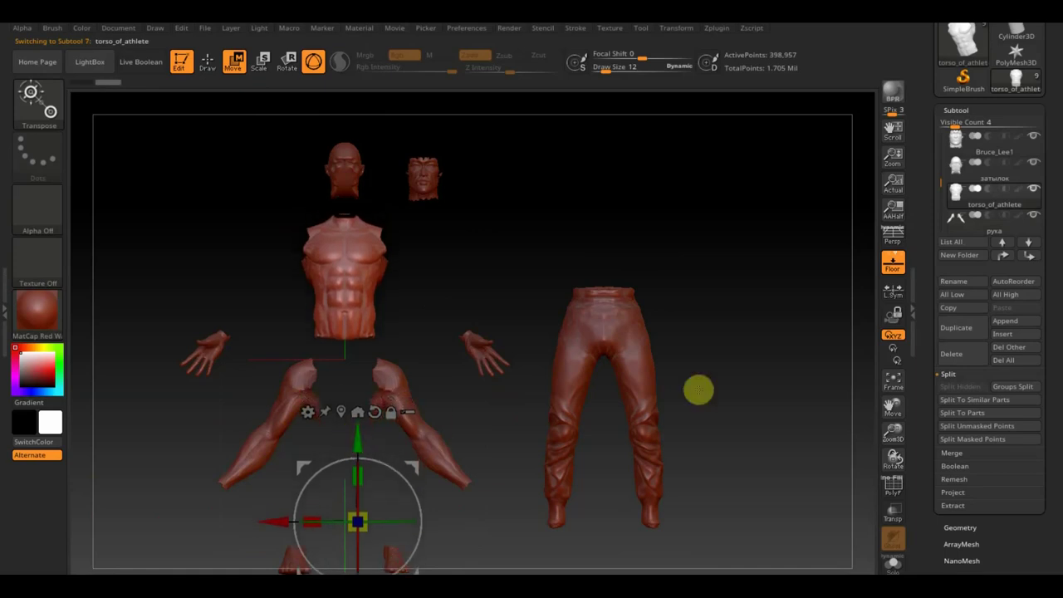
Return to Draw mode and frame all parts to check their spacing
click(208, 61)
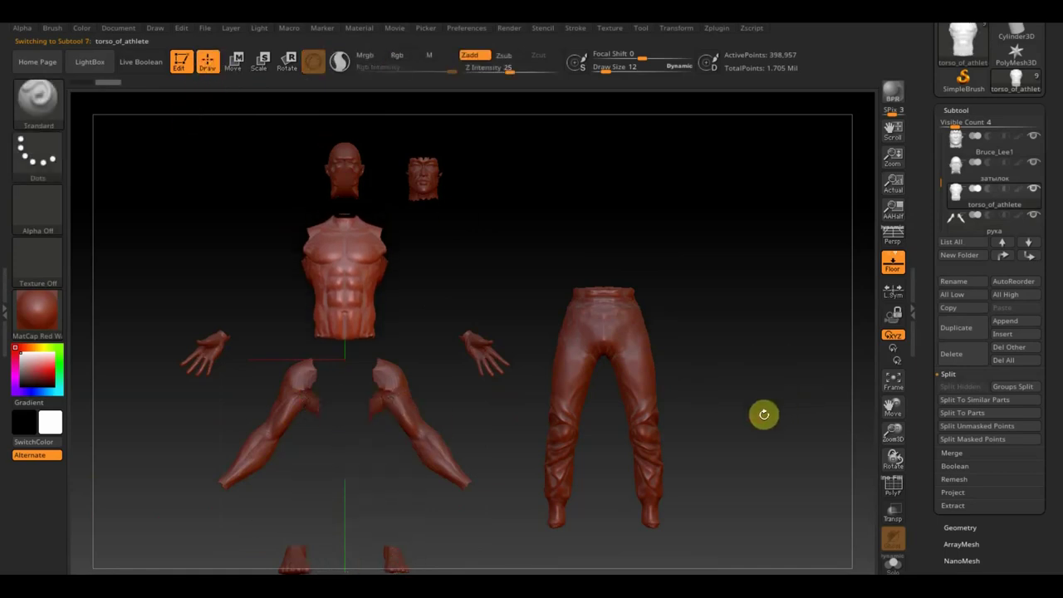
key(f)
drag(757, 403, 764, 313)
mouse_move(736, 373)
mouse_down()
mouse_move(787, 375)
mouse_move(726, 379)
mouse_move(737, 371)
mouse_move(707, 344)
mouse_move(719, 373)
mouse_move(742, 371)
mouse_move(728, 380)
mouse_up()
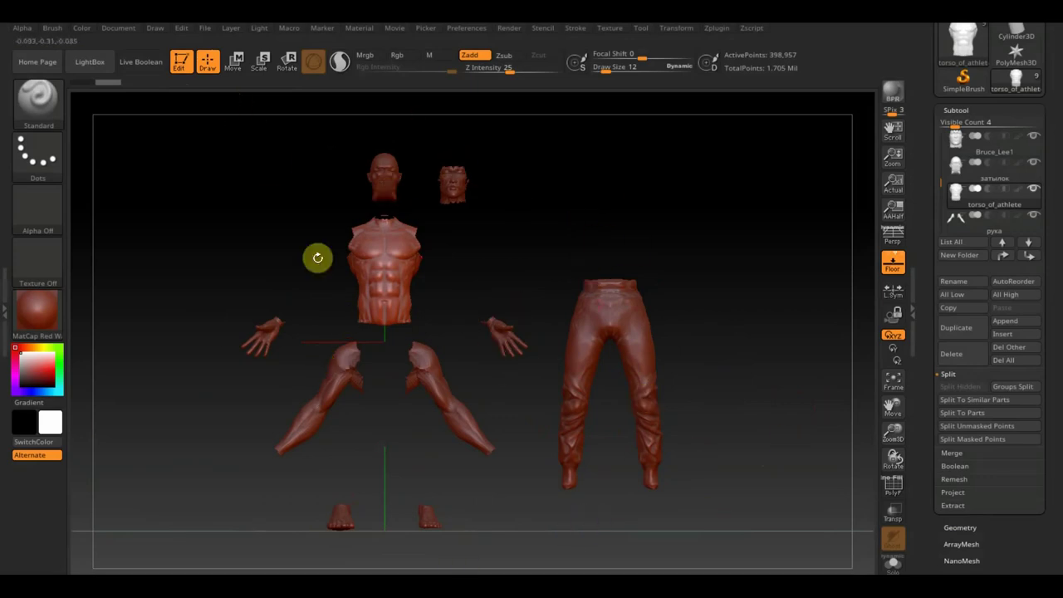
Open ZBrushProject ли5 торс передел from Desktop > Bruce_Lee2 сриггом > ZBRUSH, dismissing the save prompt
click(208, 30)
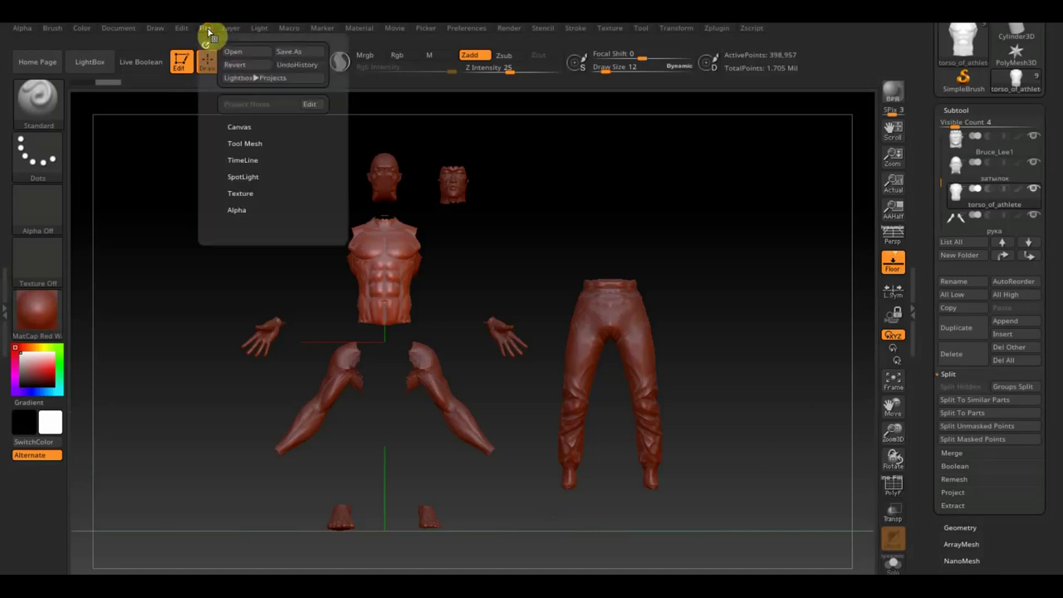
click(243, 53)
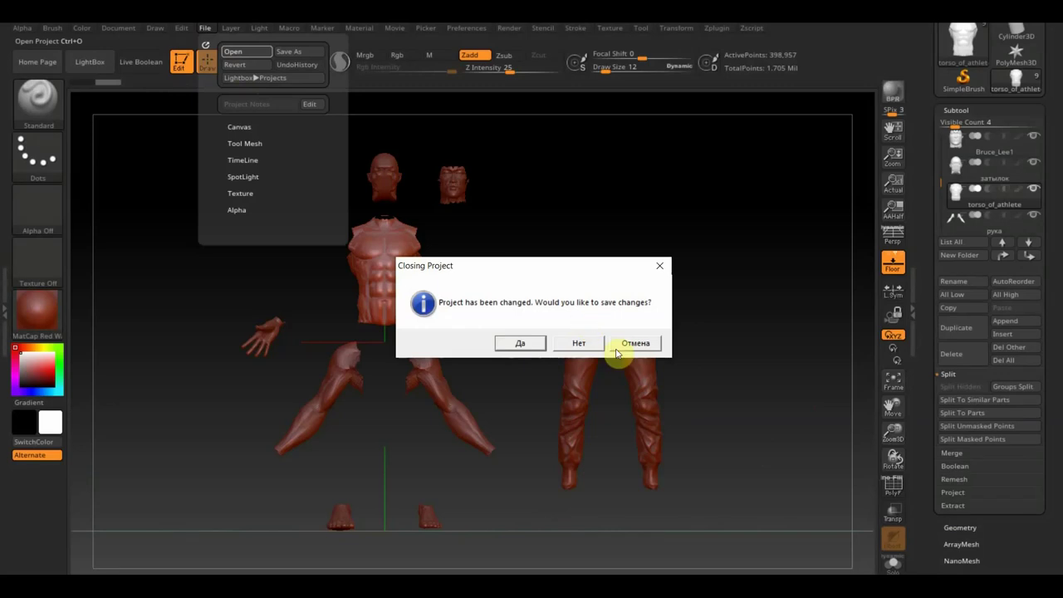
click(584, 344)
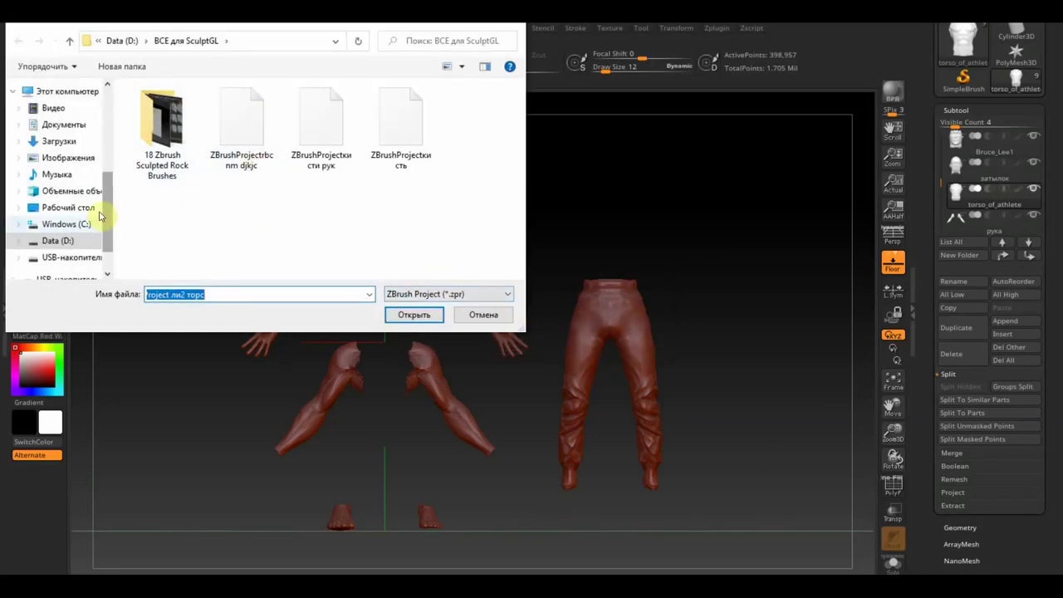
click(70, 207)
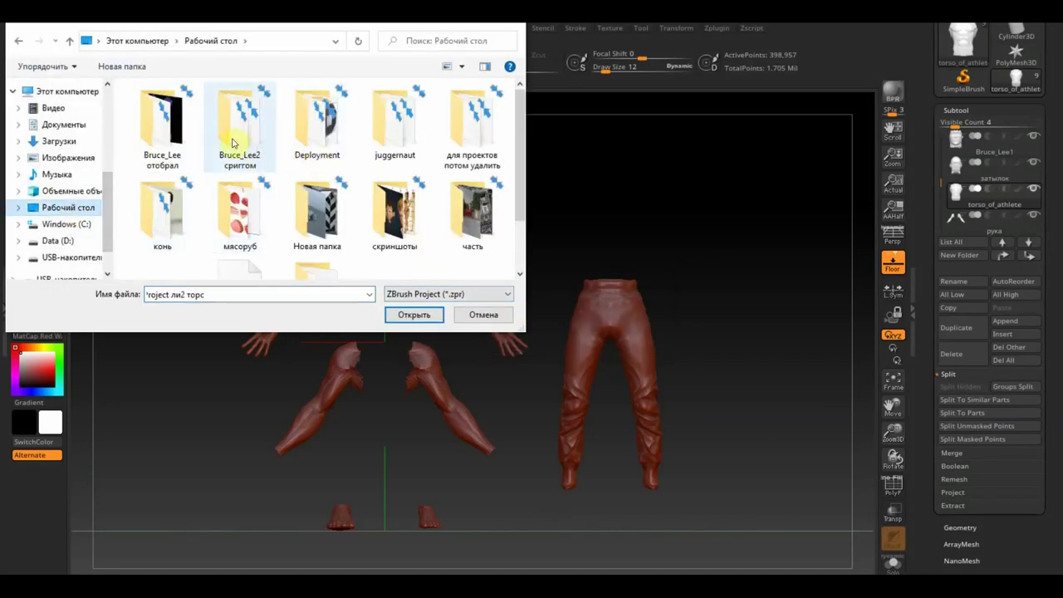
double_click(234, 143)
double_click(155, 123)
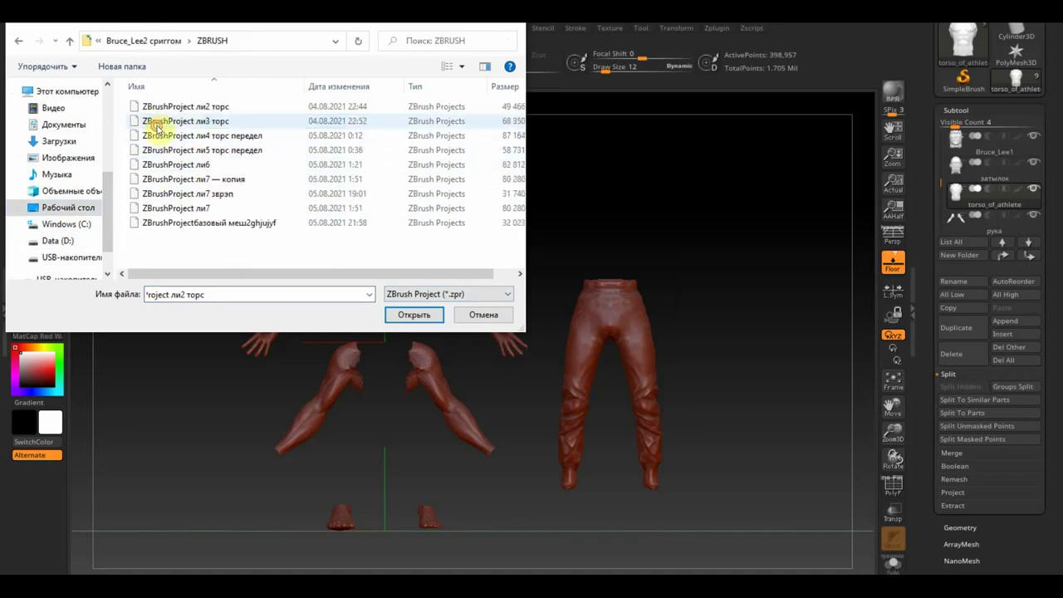
click(208, 155)
click(415, 316)
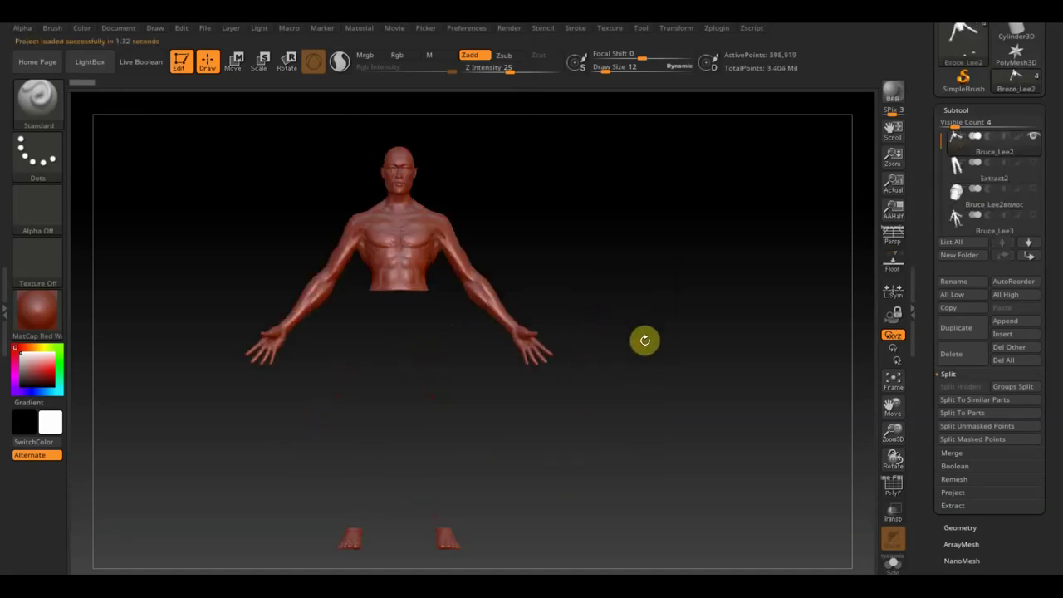
mouse_move(569, 285)
alt+mouse_down()
mouse_move(565, 247)
mouse_move(593, 321)
mouse_move(570, 422)
mouse_move(569, 281)
alt+mouse_up()
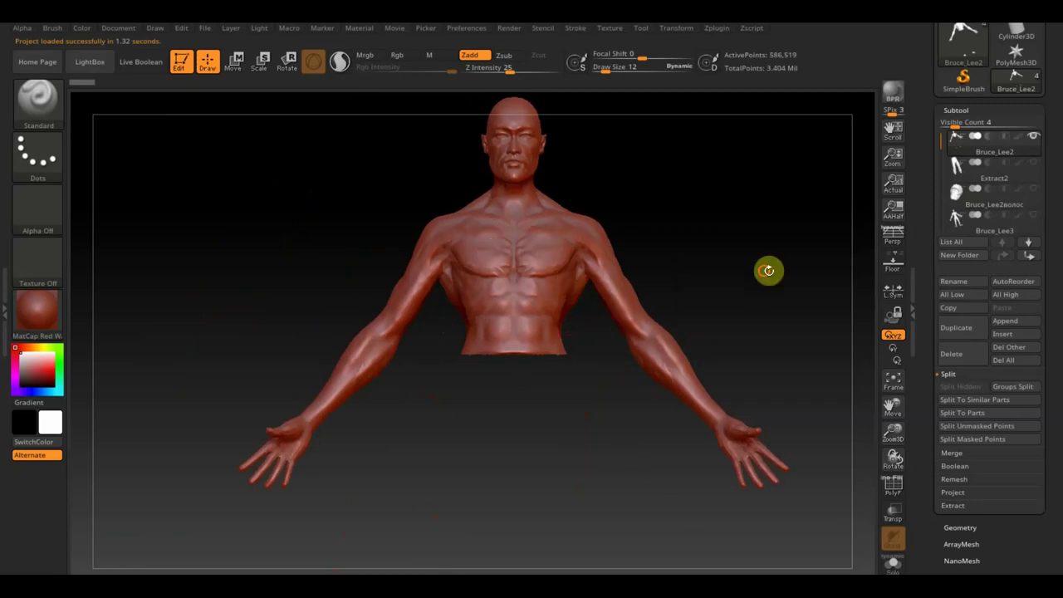
alt+drag(770, 268, 711, 294)
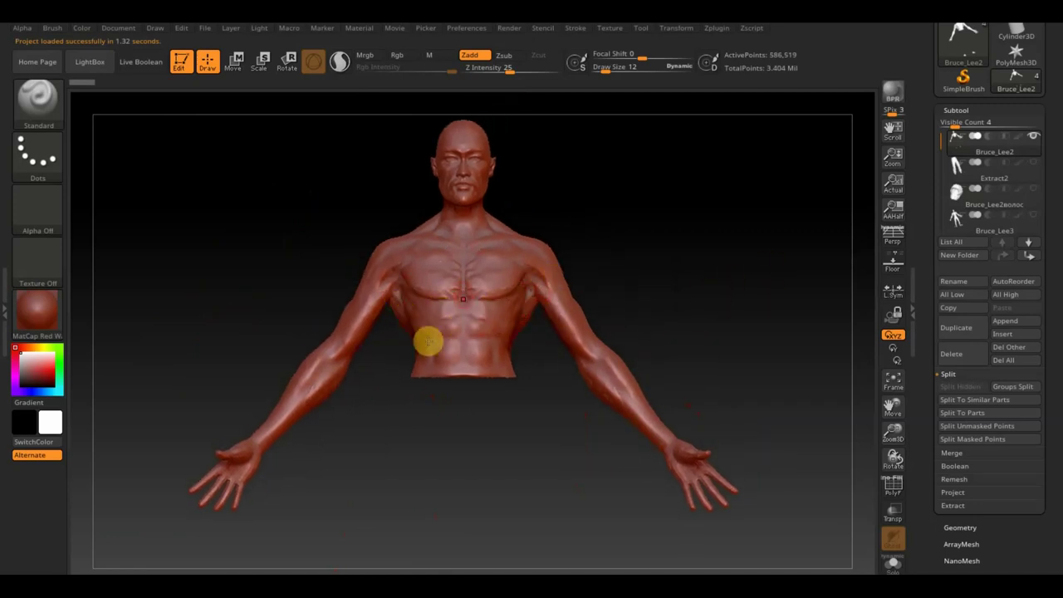
mouse_move(669, 240)
mouse_down()
mouse_move(565, 264)
mouse_move(513, 257)
mouse_move(613, 233)
mouse_move(543, 280)
mouse_up()
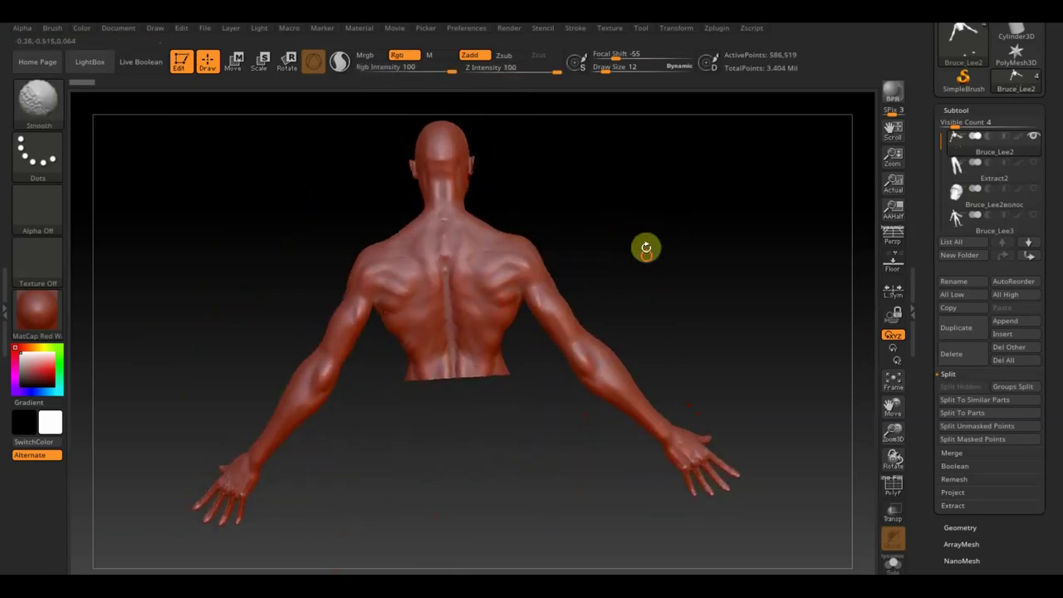
drag(646, 247, 598, 321)
drag(673, 312, 778, 309)
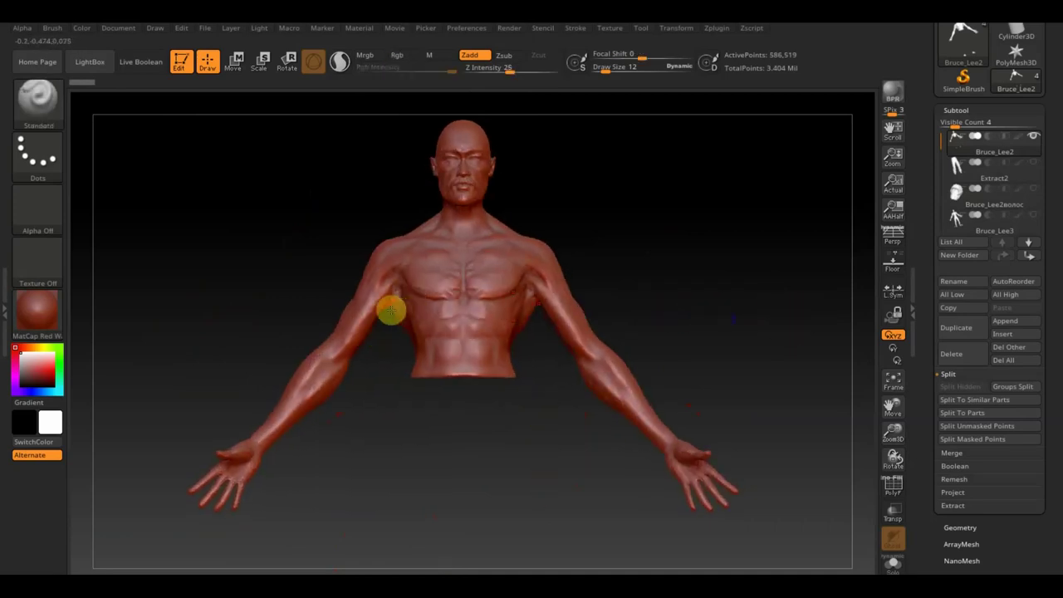
Switch to the ClayBuildup brush and turn on backface auto masking
click(50, 117)
click(170, 123)
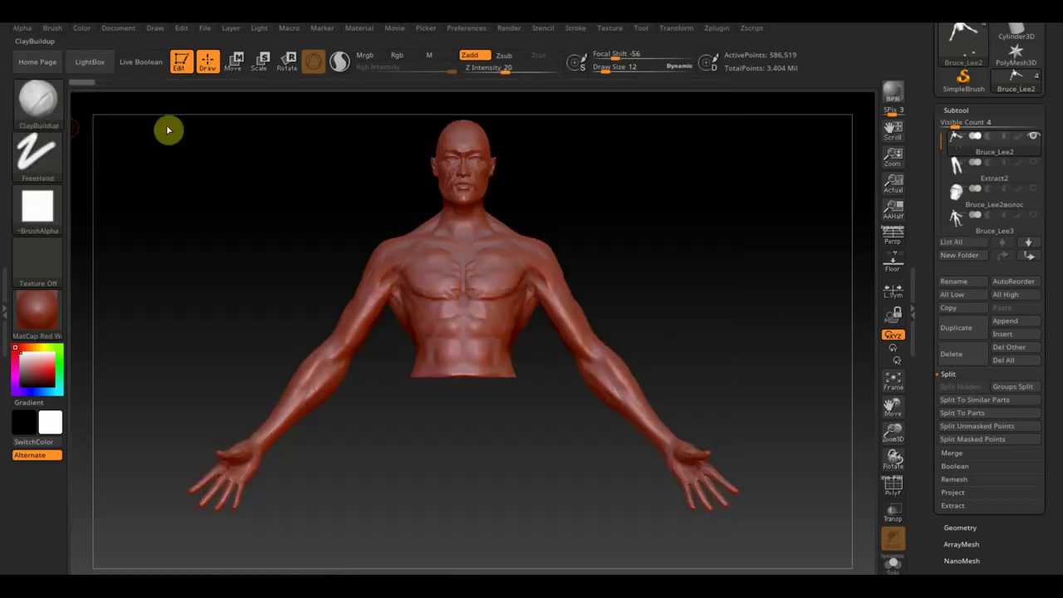
click(56, 30)
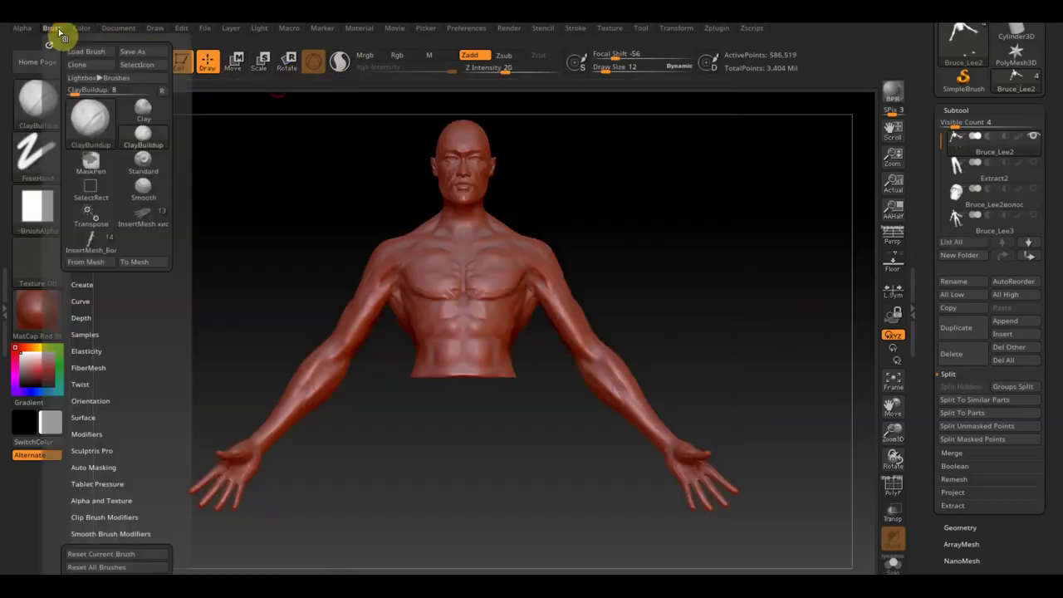
scroll(154, 366, down, 3)
click(113, 366)
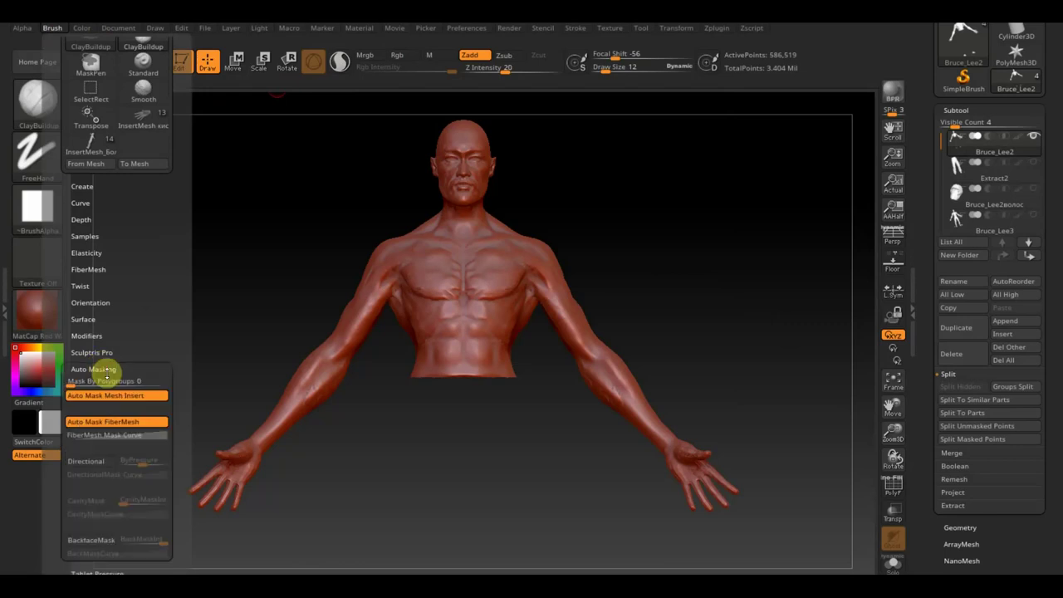
scroll(170, 432, down, 4)
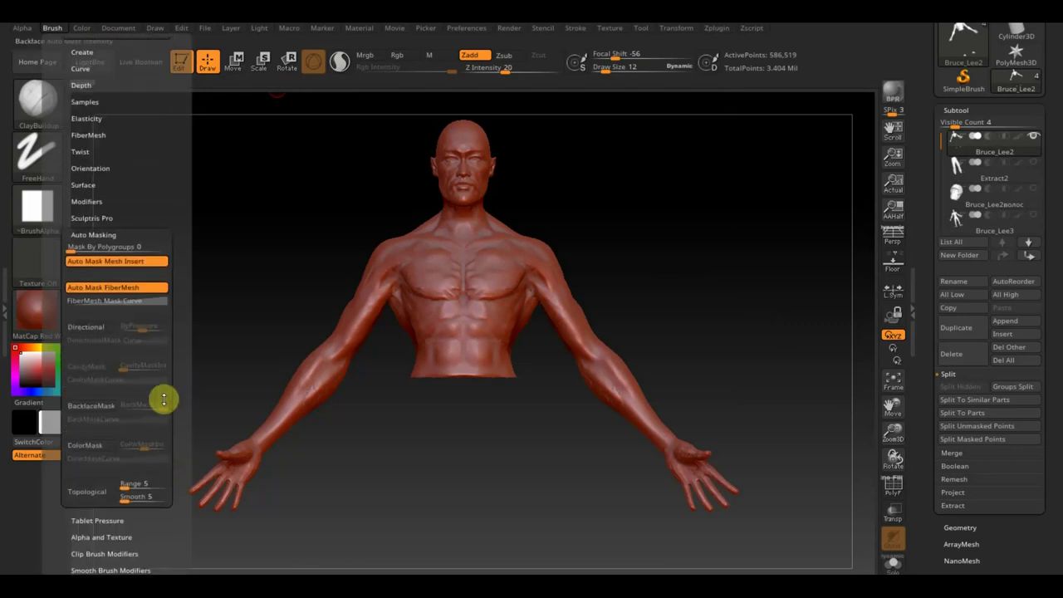
click(91, 405)
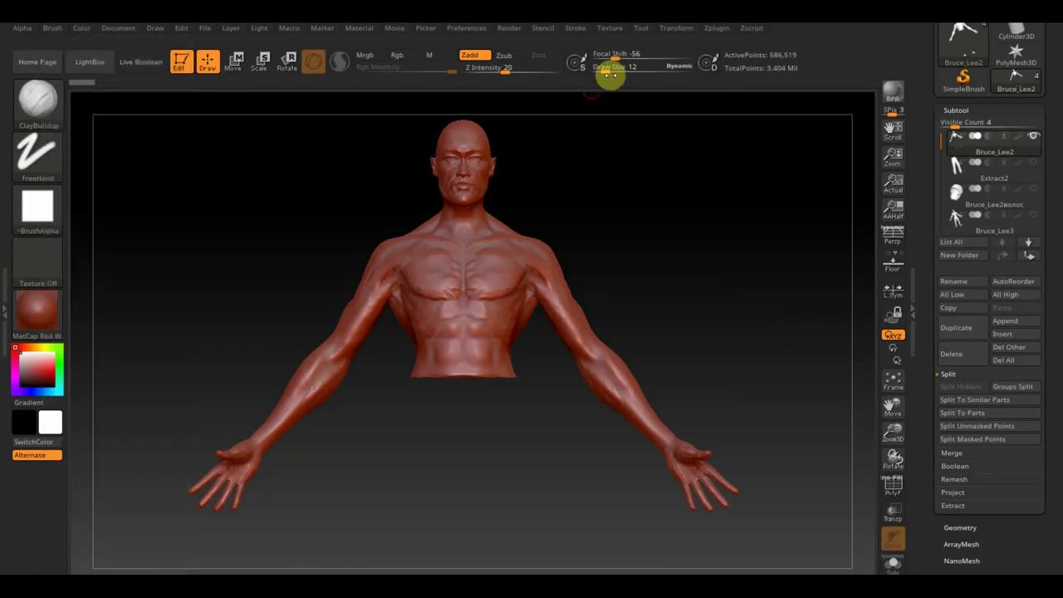
Lower Z Intensity to 2 and lightly build clay on the chest, pectoral and ribcage
click(505, 70)
drag(506, 70, 485, 72)
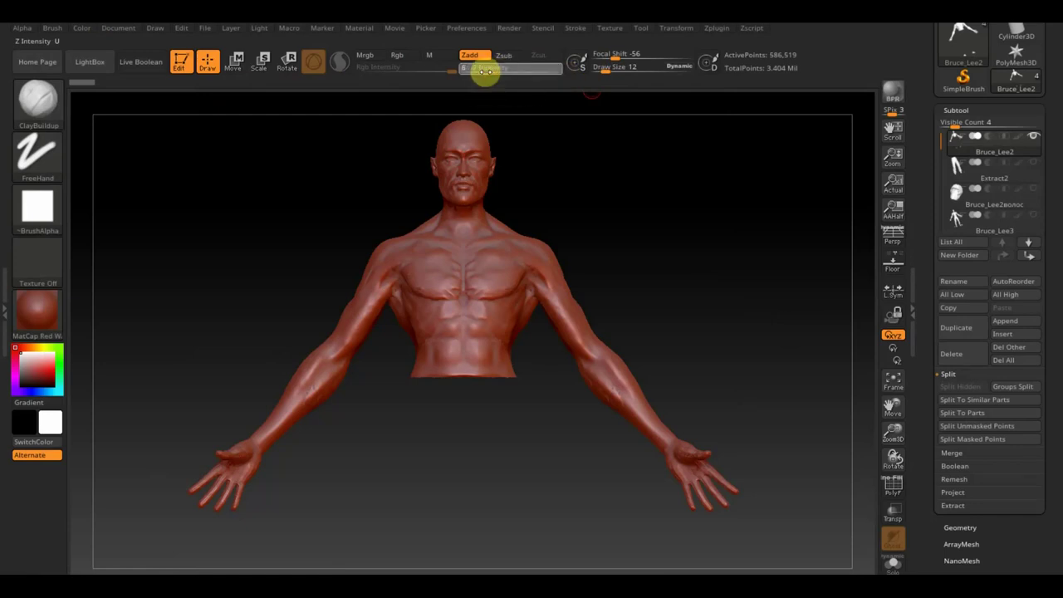
mouse_move(627, 241)
alt+mouse_down()
mouse_move(611, 285)
mouse_move(598, 463)
mouse_move(579, 402)
alt+mouse_up()
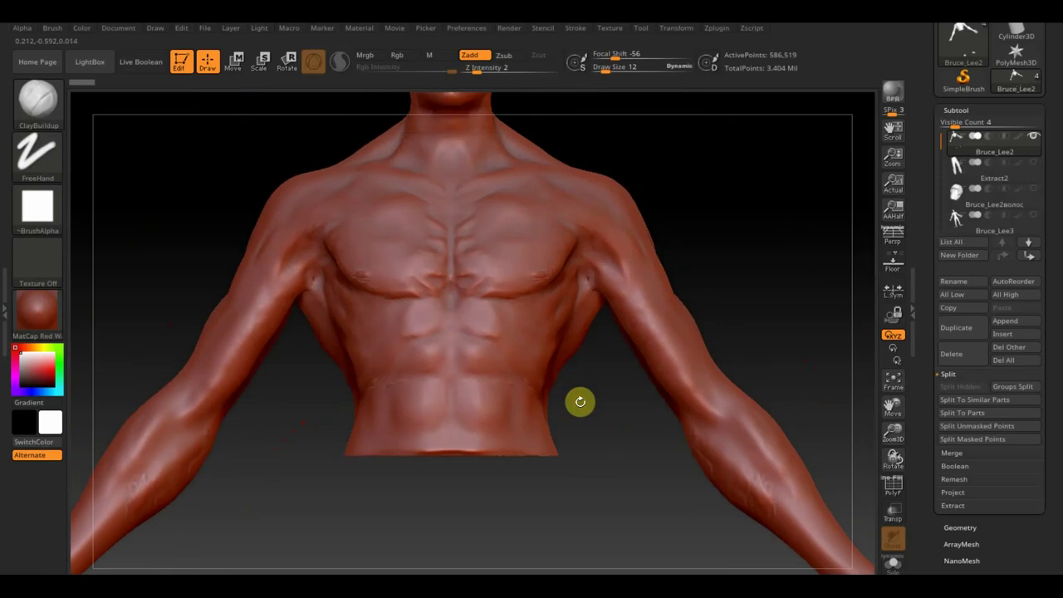
mouse_move(424, 318)
mouse_down()
mouse_move(431, 292)
mouse_move(399, 332)
mouse_move(358, 346)
mouse_move(349, 334)
mouse_move(425, 288)
mouse_up()
mouse_move(344, 213)
mouse_down()
mouse_move(361, 282)
mouse_move(366, 254)
mouse_move(398, 279)
mouse_up()
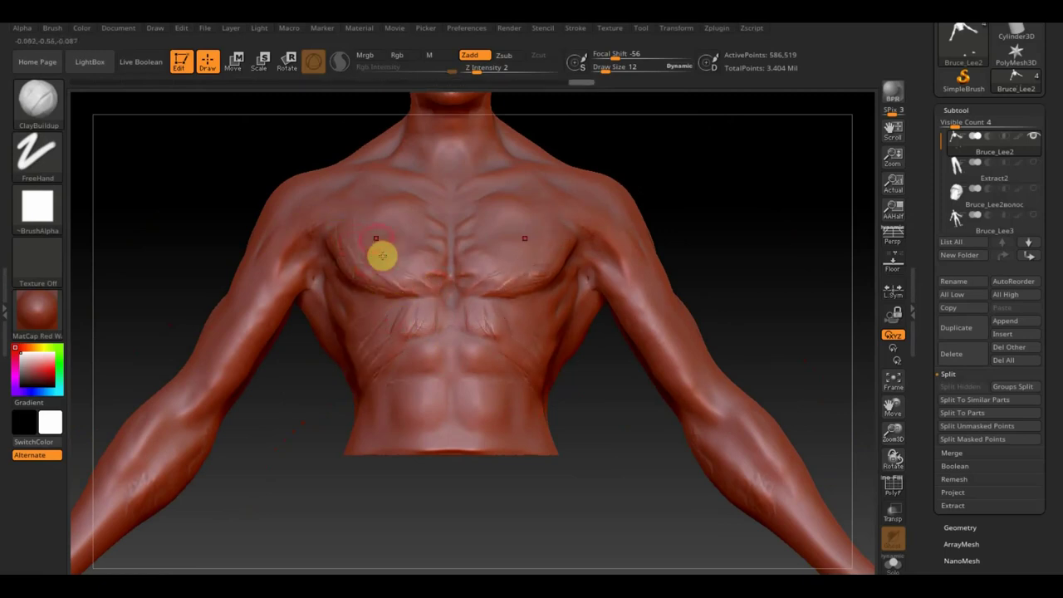
mouse_move(372, 239)
mouse_down()
mouse_move(358, 221)
mouse_move(438, 216)
mouse_move(443, 197)
mouse_up()
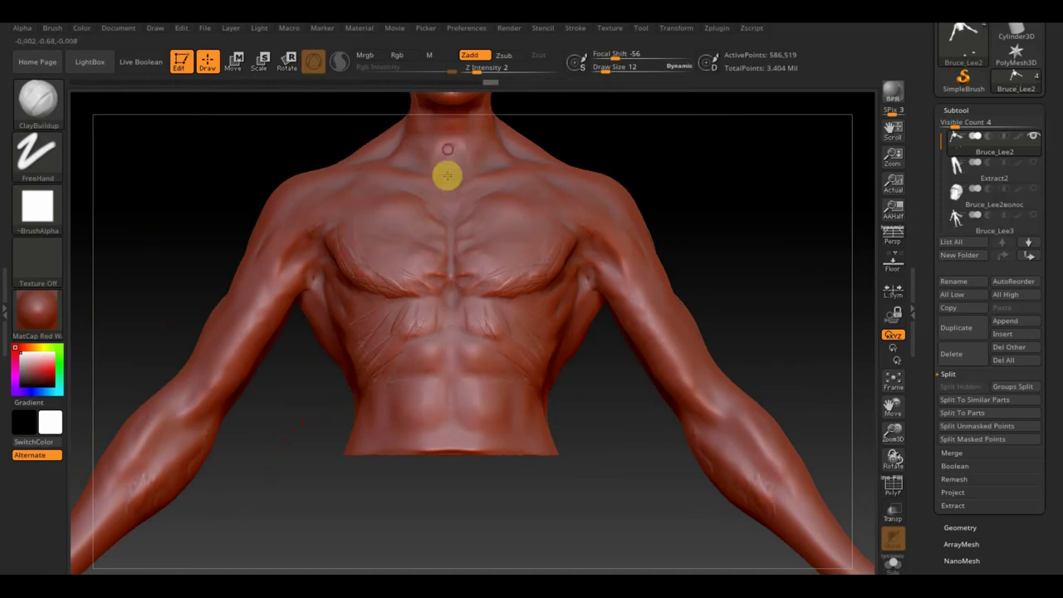
drag(572, 327, 582, 299)
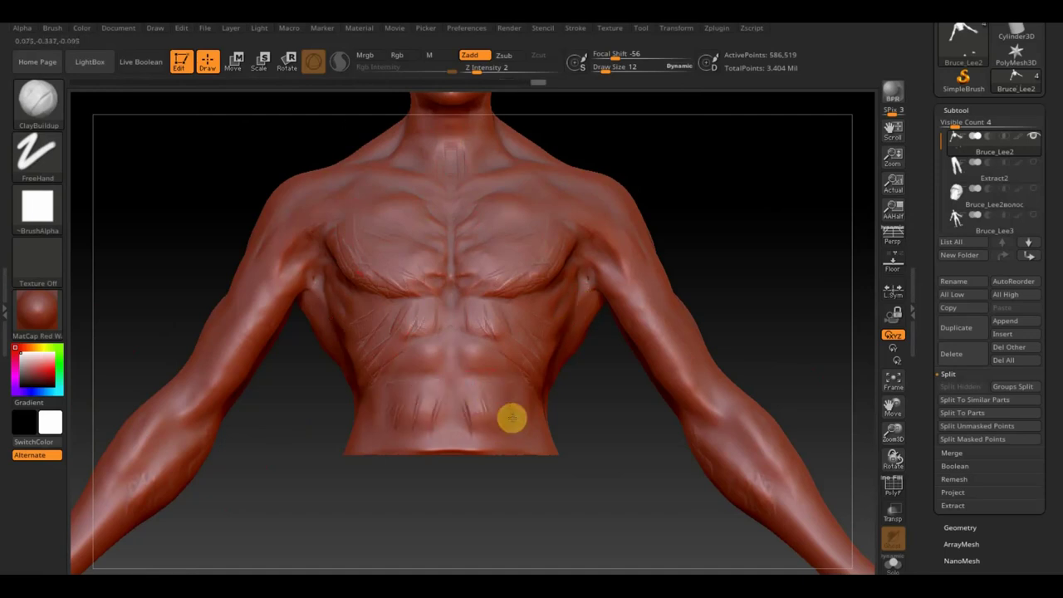
Turn on visibility for all subtools and zoom out to frame the full body
key(f)
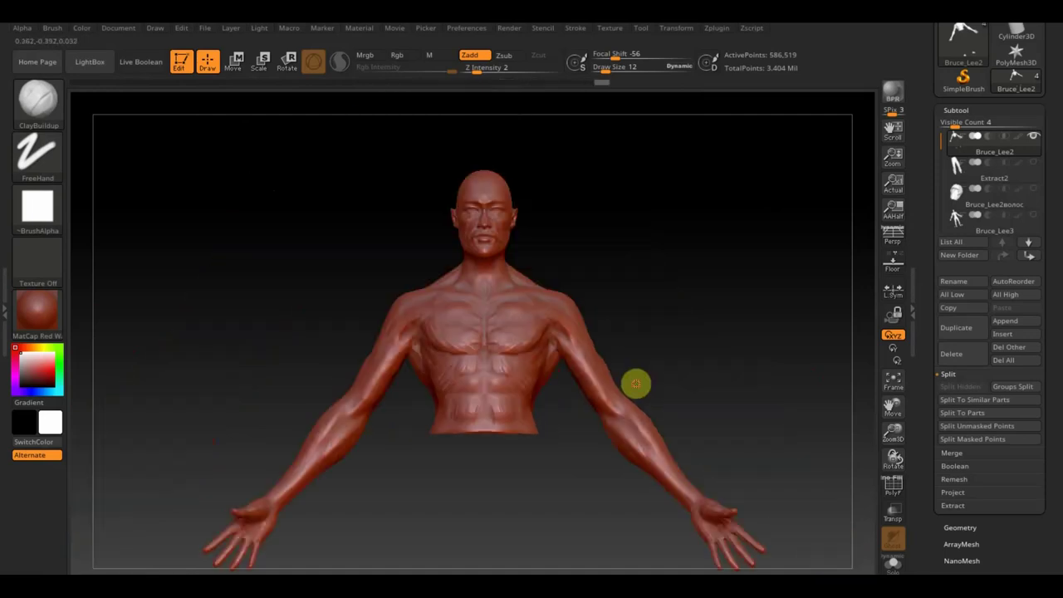
mouse_move(693, 374)
mouse_down()
mouse_move(615, 475)
mouse_move(724, 475)
mouse_move(598, 507)
mouse_move(626, 515)
mouse_move(603, 398)
mouse_up()
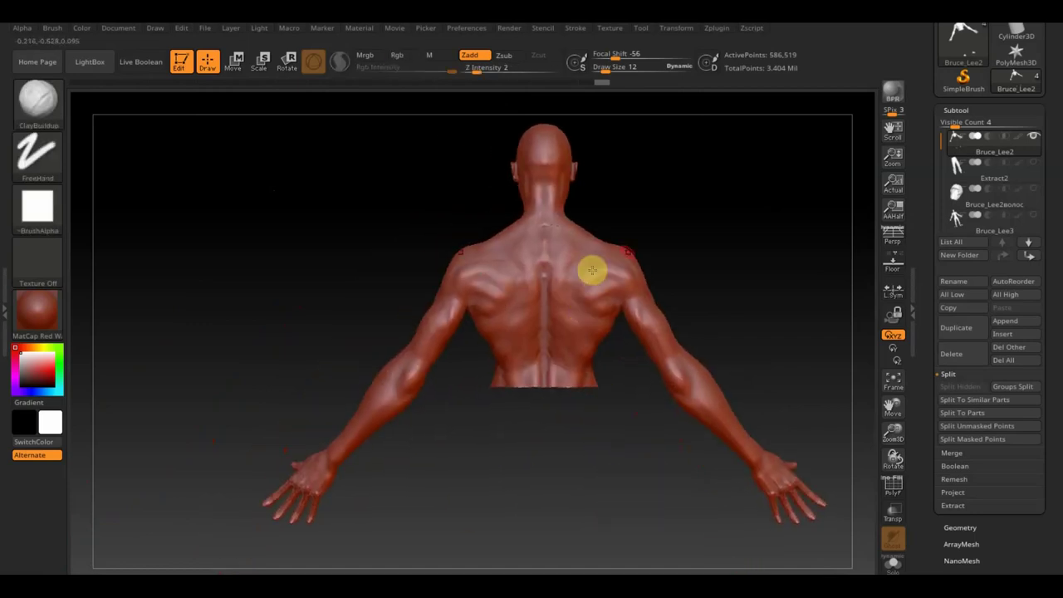
drag(750, 304, 620, 306)
mouse_move(686, 294)
mouse_down()
mouse_move(665, 310)
mouse_move(719, 301)
mouse_up()
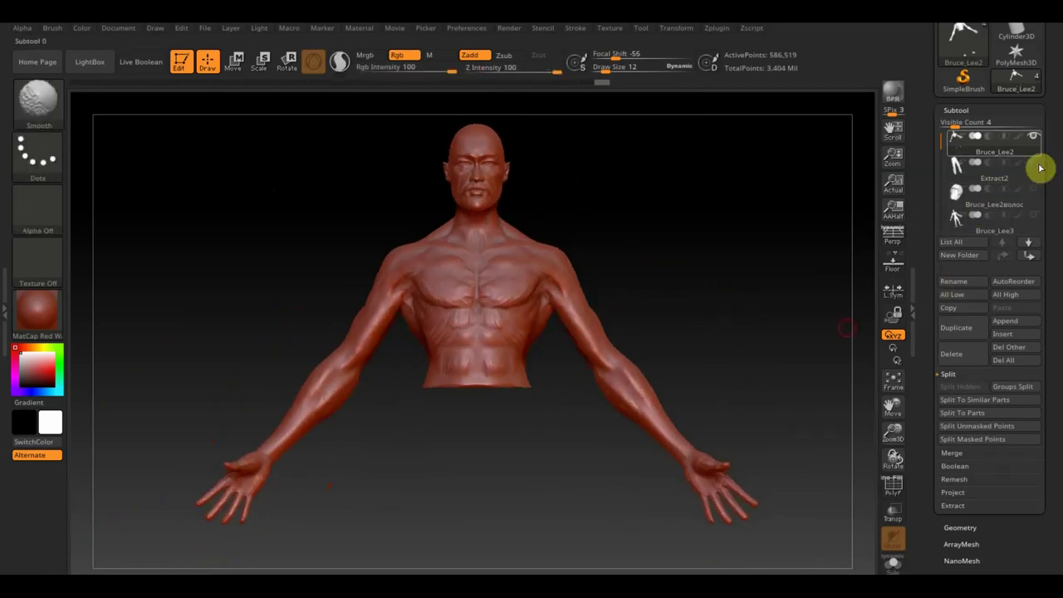
shift+click(1034, 137)
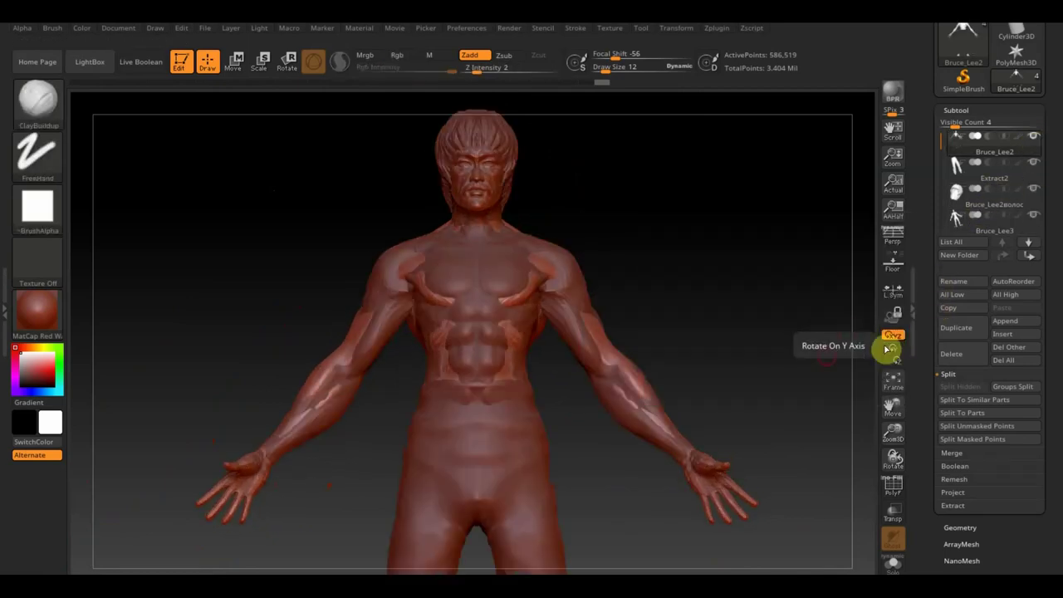
alt+drag(748, 359, 723, 296)
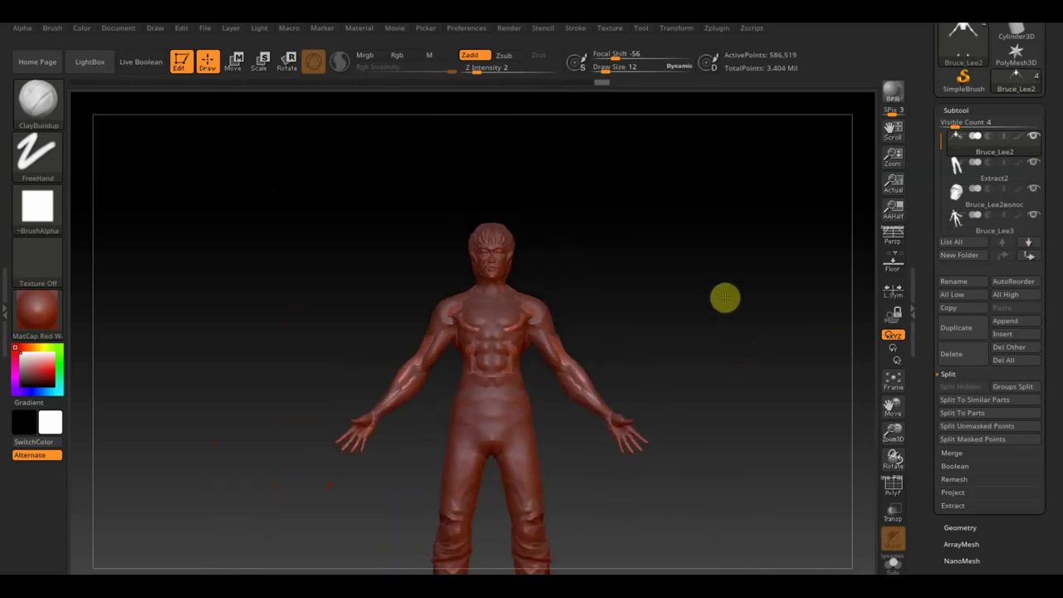
Select Bruce_Lee3, undo an accidental stretch, and Ctrl-drag a copy out to the left
alt+drag(712, 365, 682, 286)
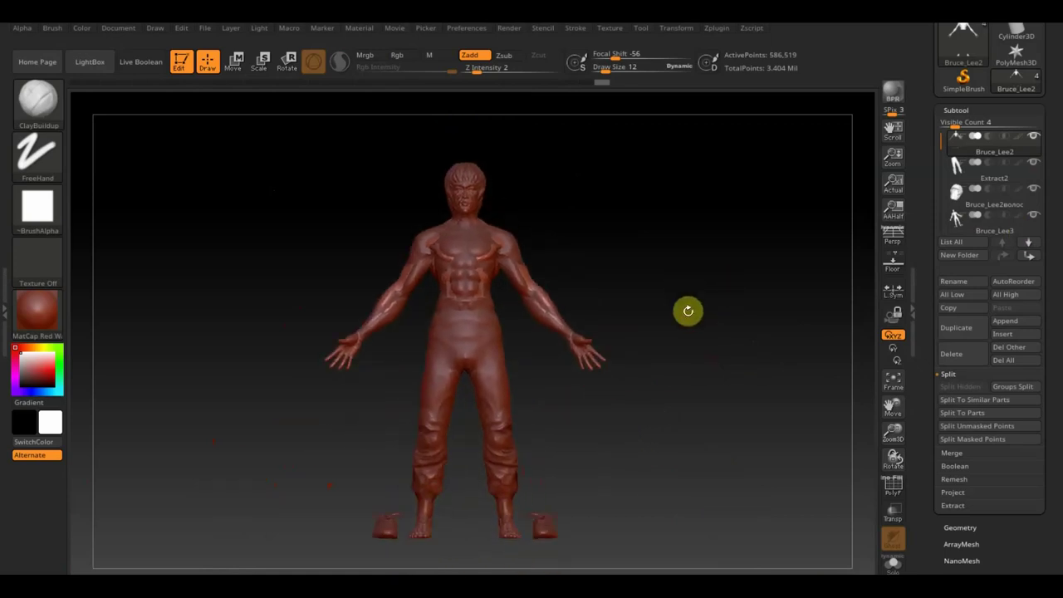
key(n)
click(617, 364)
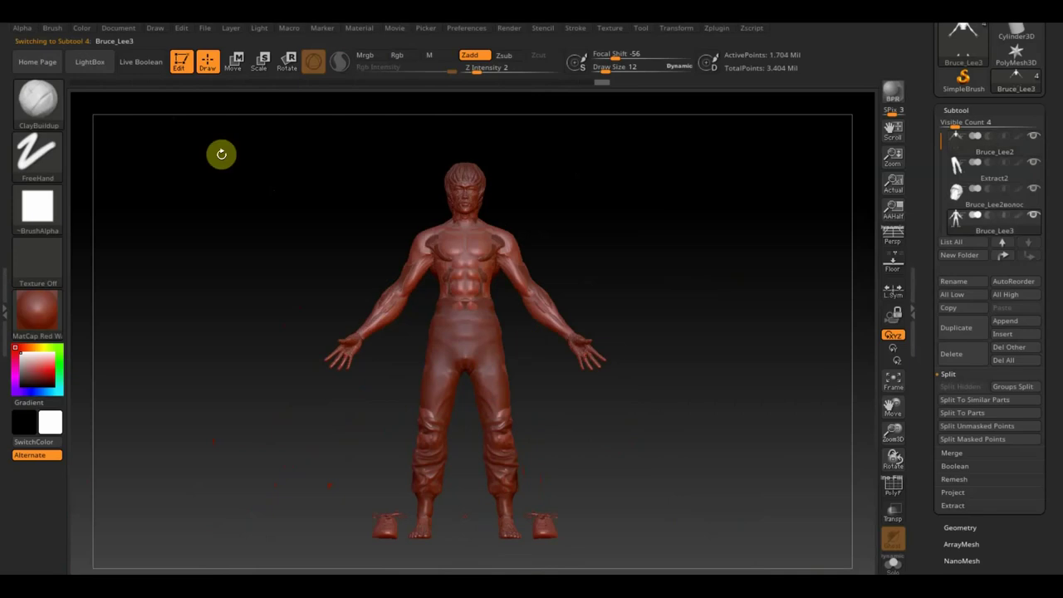
click(232, 62)
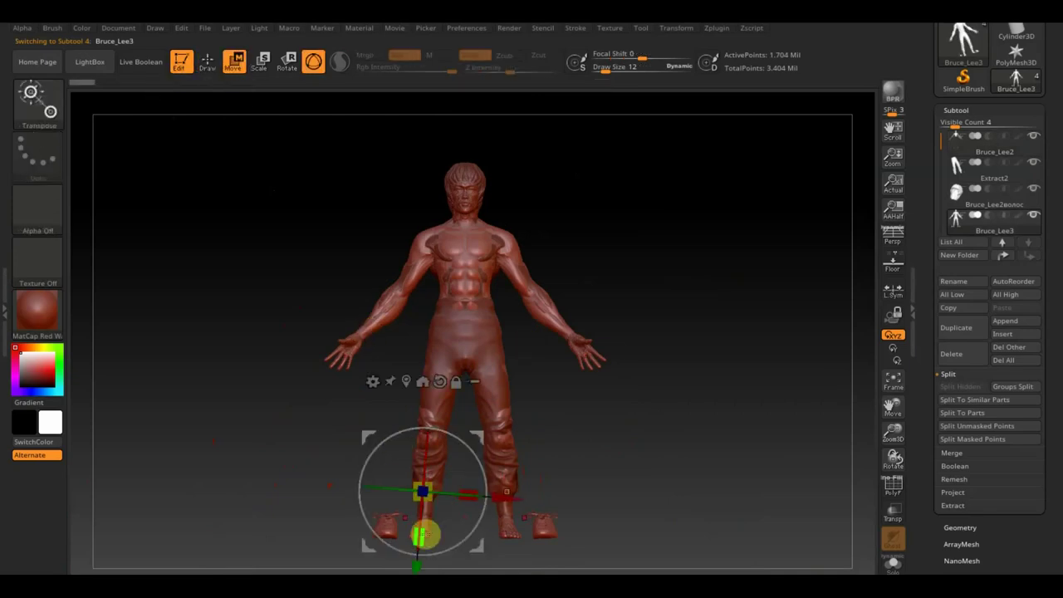
drag(474, 435, 565, 446)
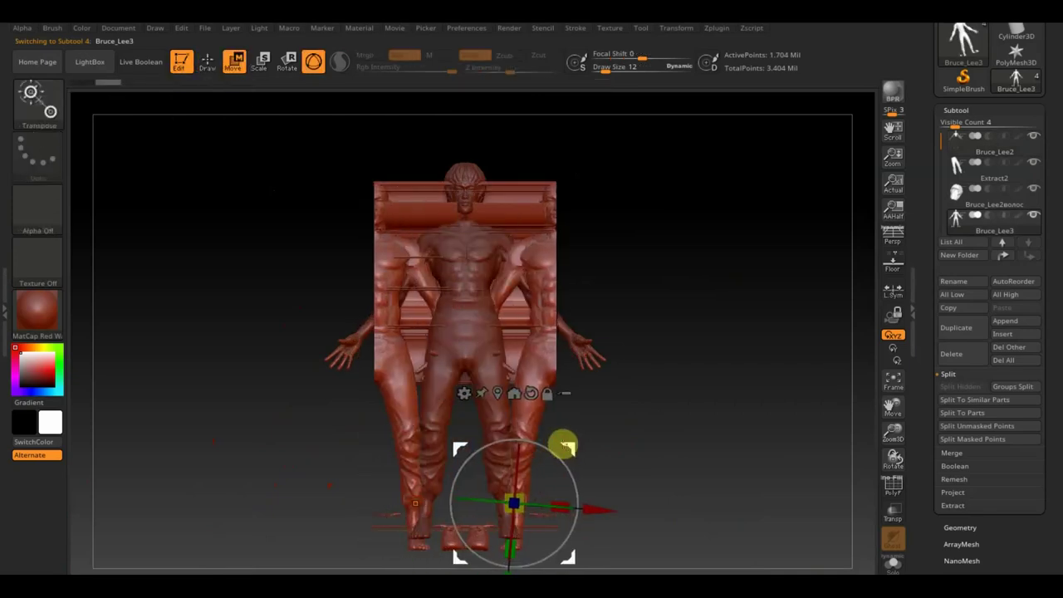
key(ctrl)
key(ctrl+z)
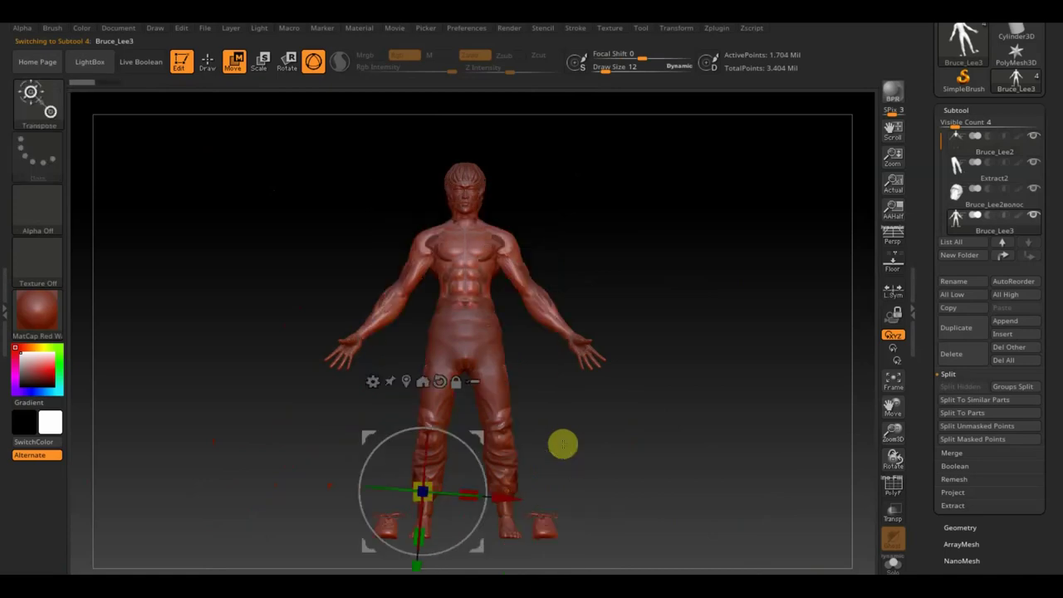
mouse_move(474, 435)
ctrl+mouse_down()
mouse_move(344, 423)
mouse_move(238, 450)
mouse_move(223, 441)
mouse_move(221, 415)
ctrl+mouse_up()
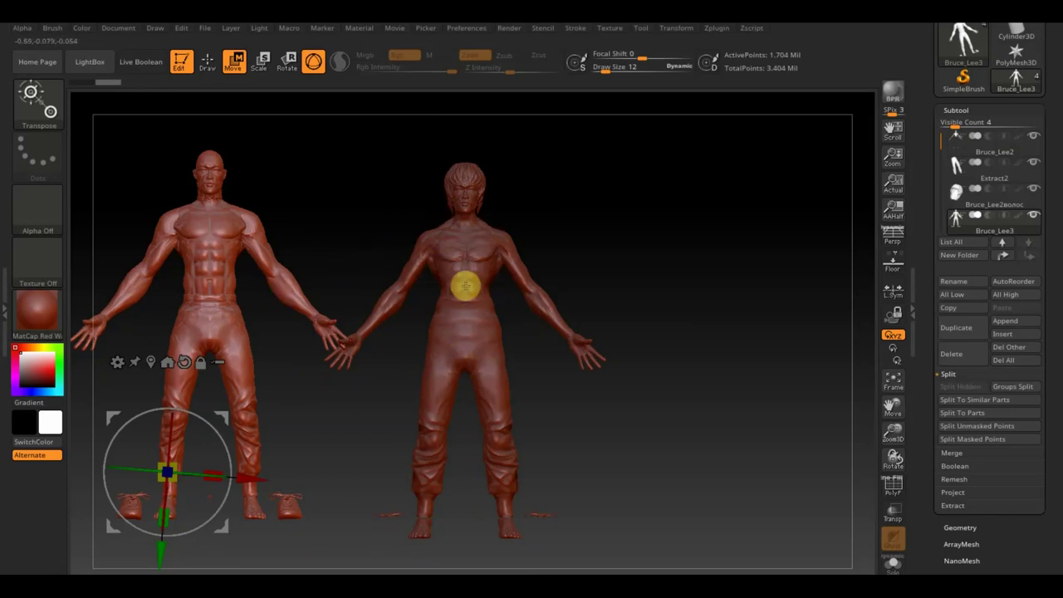
Select Bruce_Lee2, move the torso bust out to the right, and return to Draw mode
key(n)
click(293, 338)
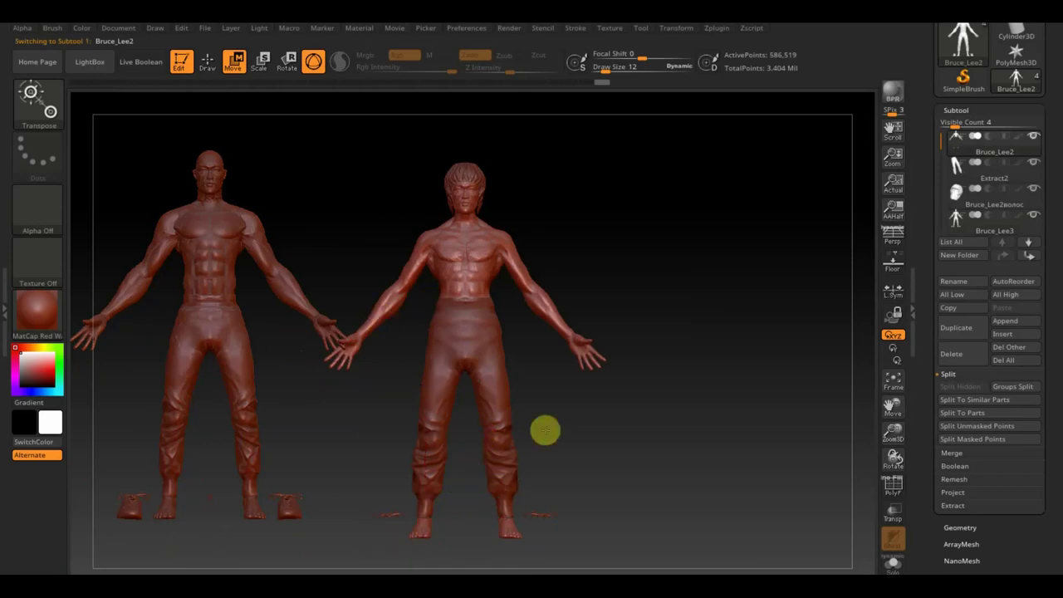
mouse_move(476, 429)
mouse_down()
mouse_move(534, 420)
mouse_move(629, 437)
mouse_move(682, 429)
mouse_up()
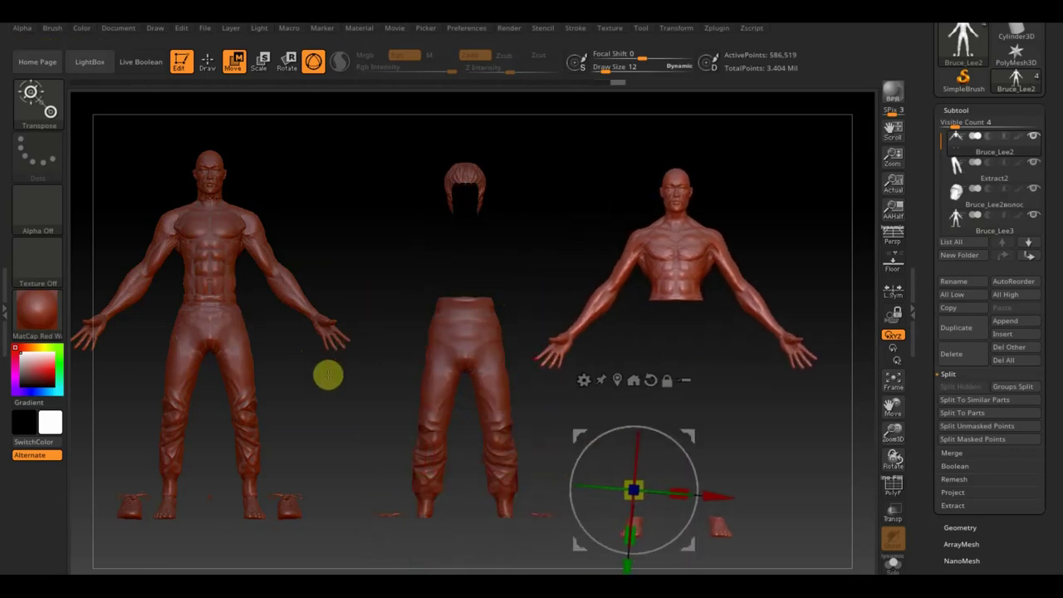
alt+drag(340, 387, 367, 387)
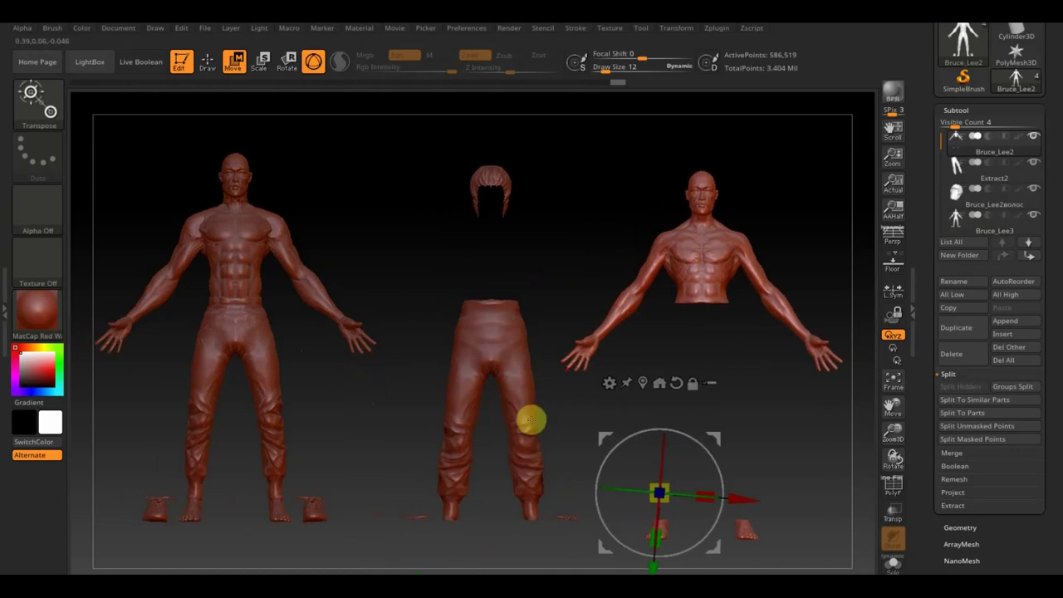
click(207, 62)
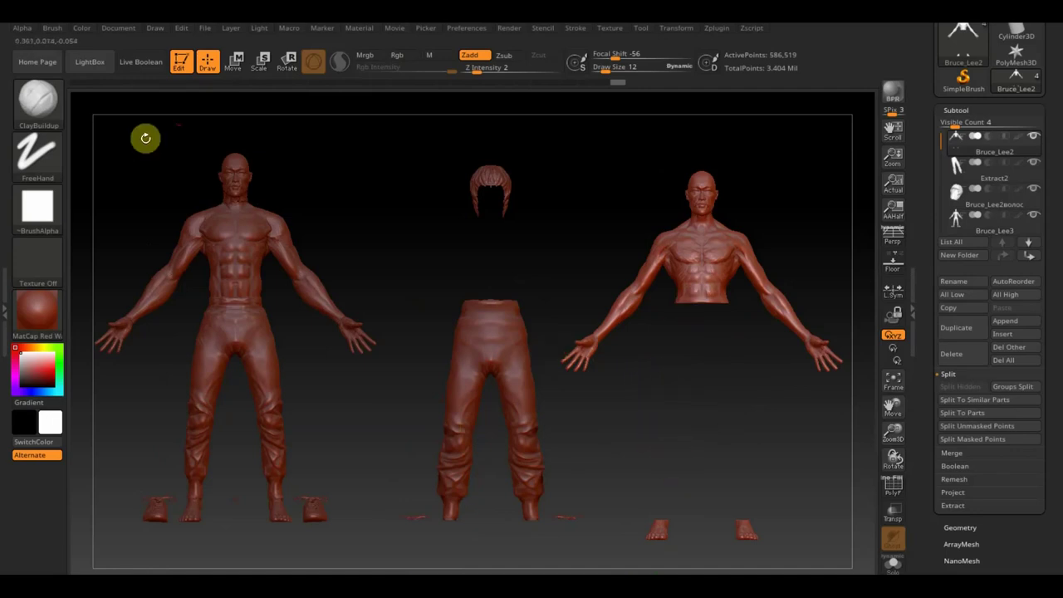
Open the saved VM_Basemesh_Male project without saving changes to the current one
click(205, 32)
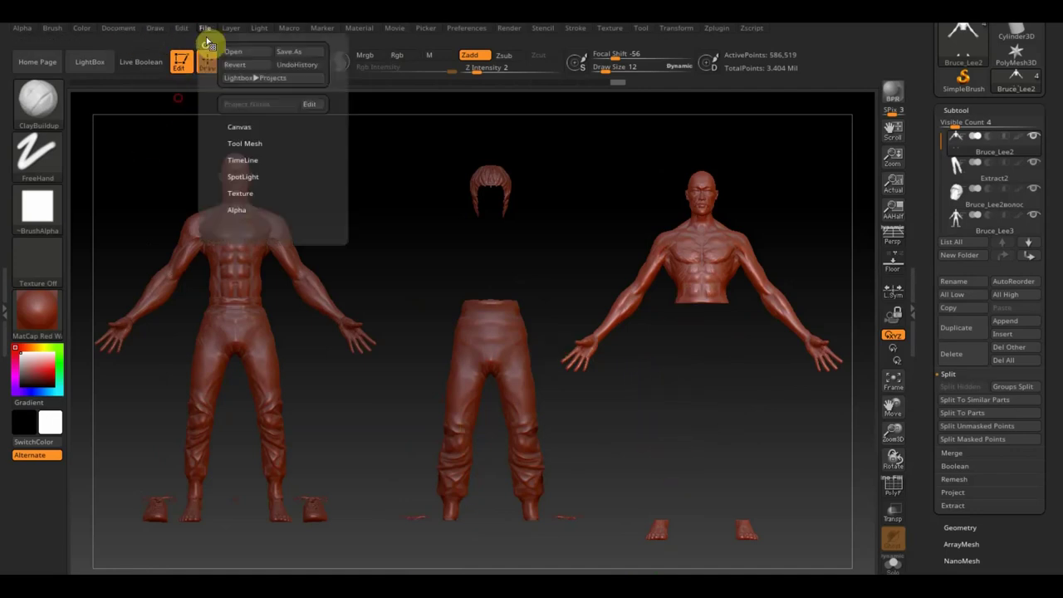
click(238, 55)
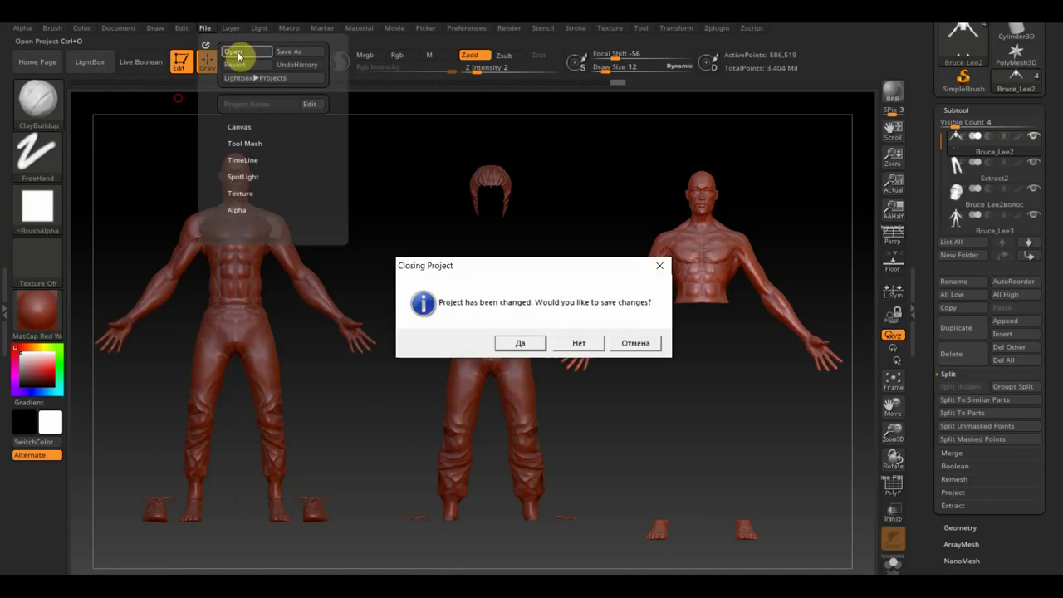
click(580, 345)
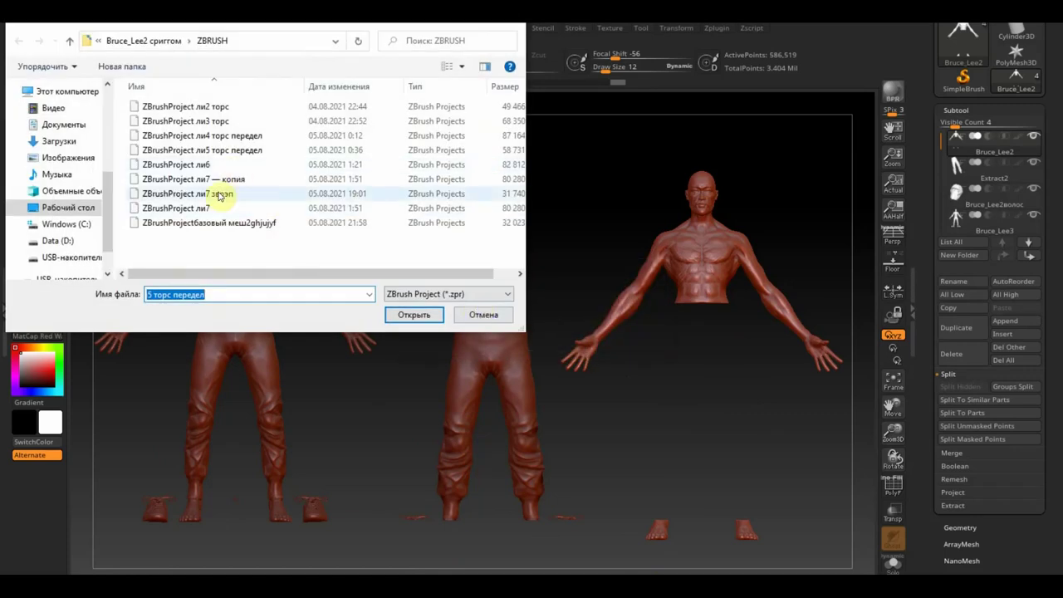
click(217, 194)
click(415, 319)
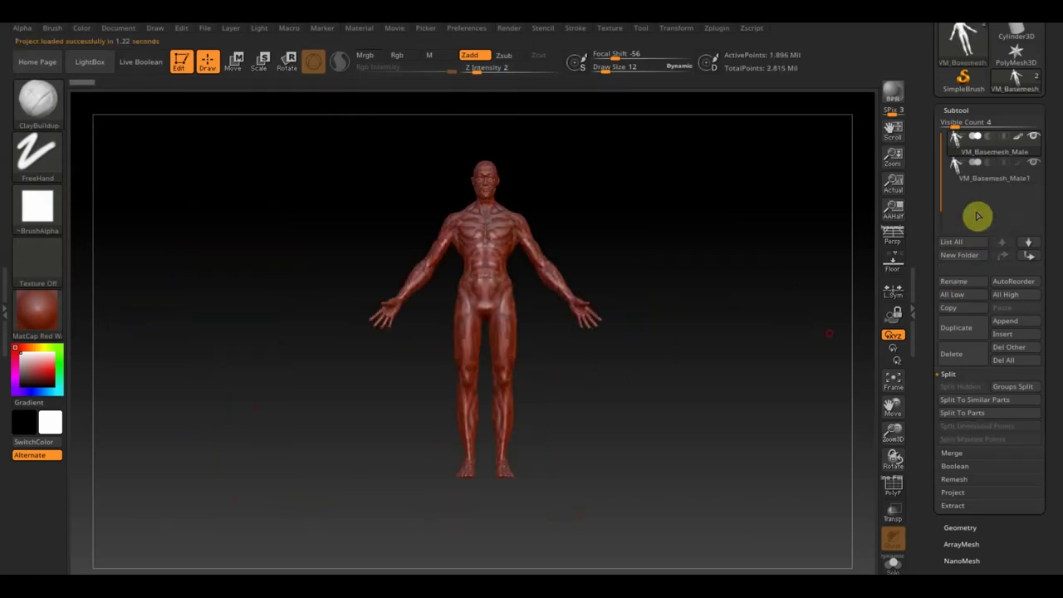
Hide the muscle-detailed subtool and frame the whole base mesh head to feet
click(1034, 162)
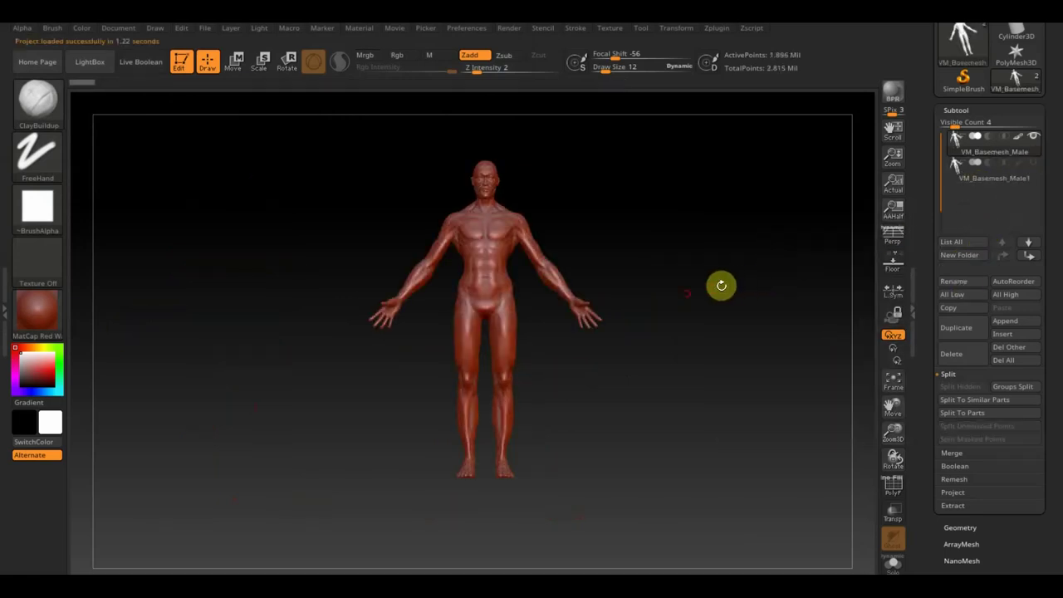
alt+drag(662, 290, 642, 367)
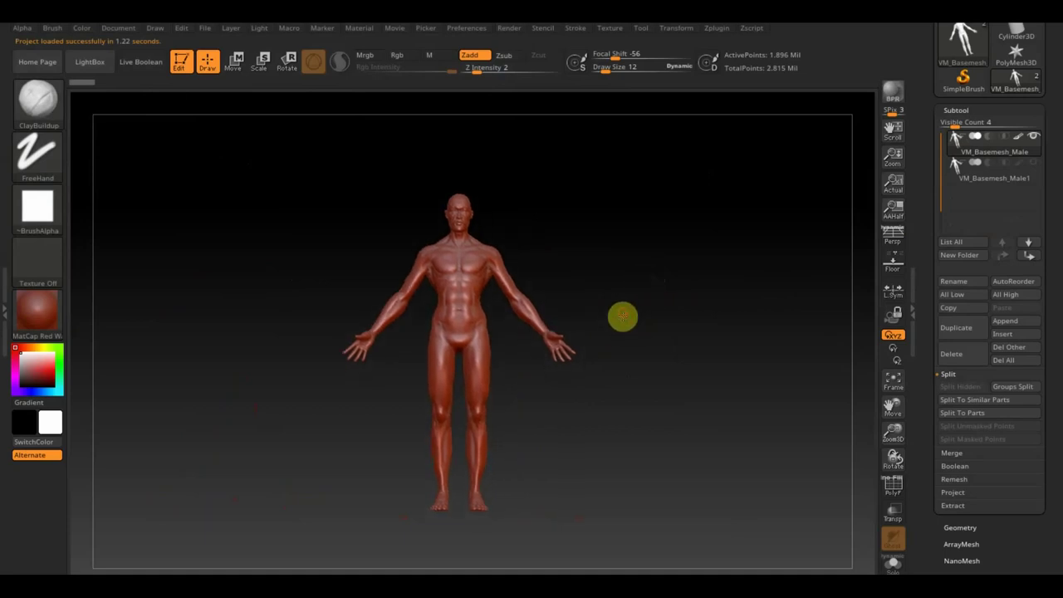
alt+drag(612, 307, 603, 429)
mouse_move(582, 375)
alt+mouse_down()
mouse_move(588, 409)
mouse_move(645, 415)
mouse_move(610, 415)
alt+mouse_up()
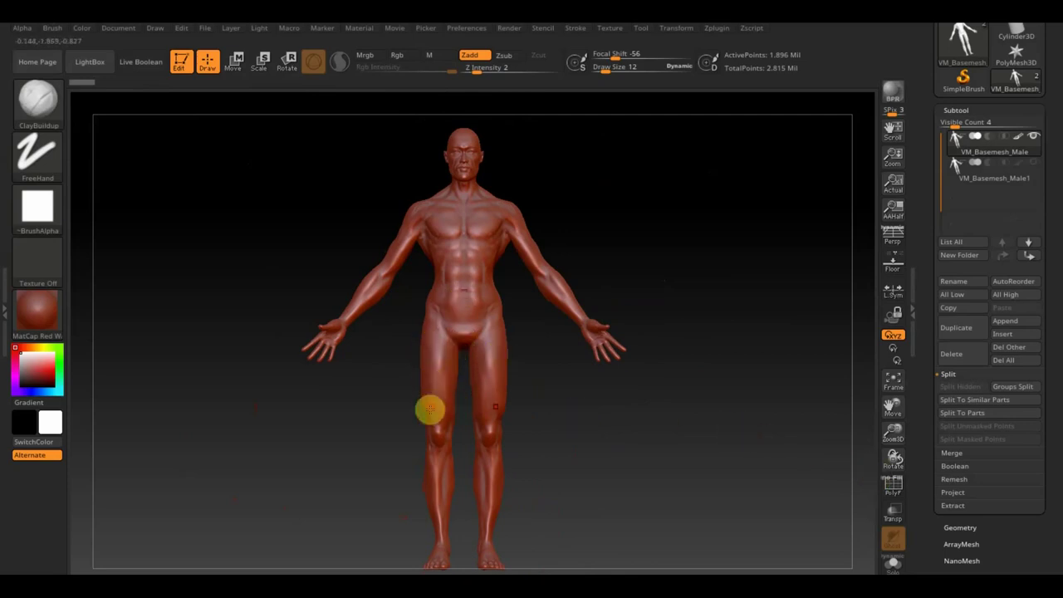
Raise Draw Size from 12 to 65 and turn the model to a side view
drag(608, 70, 614, 71)
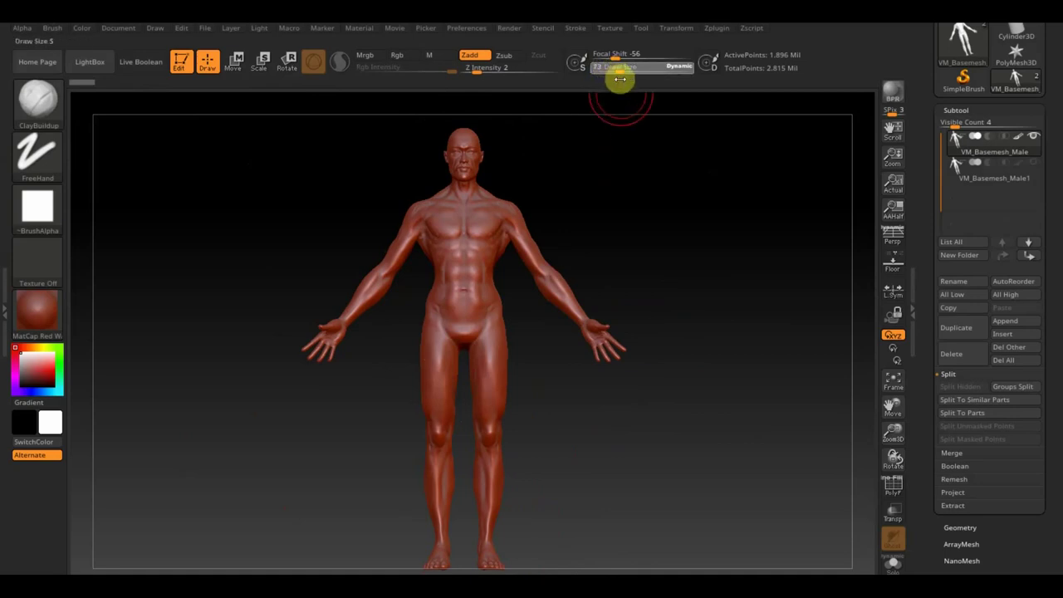
key(shift)
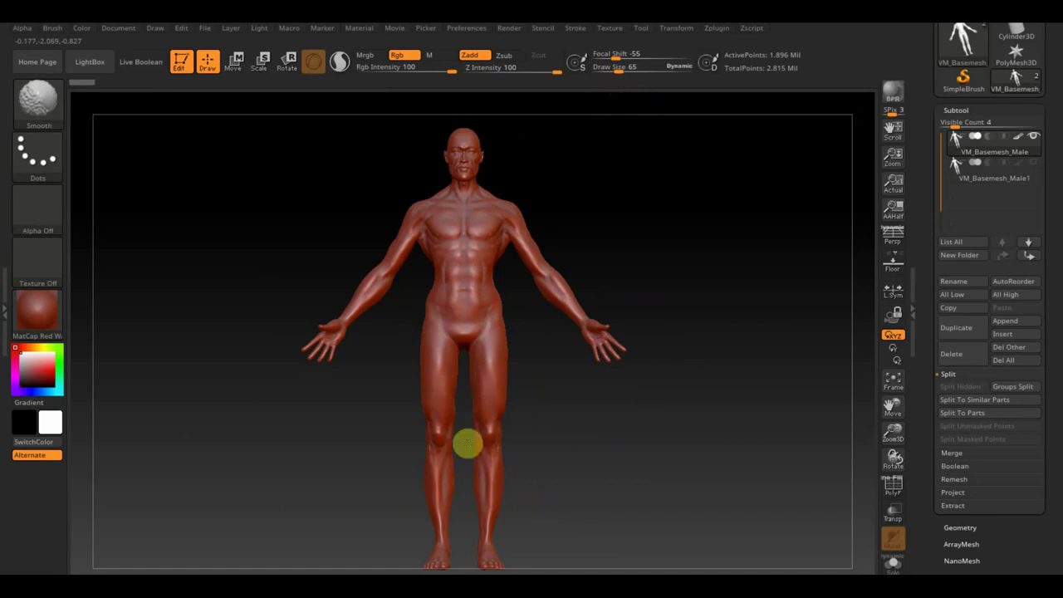
shift+drag(563, 400, 153, 106)
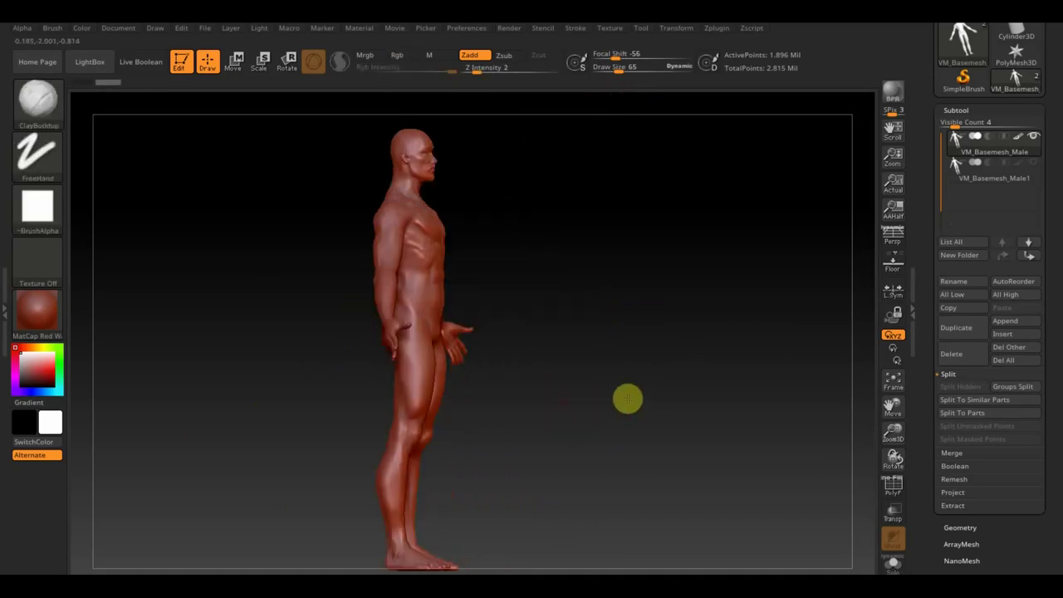
click(43, 97)
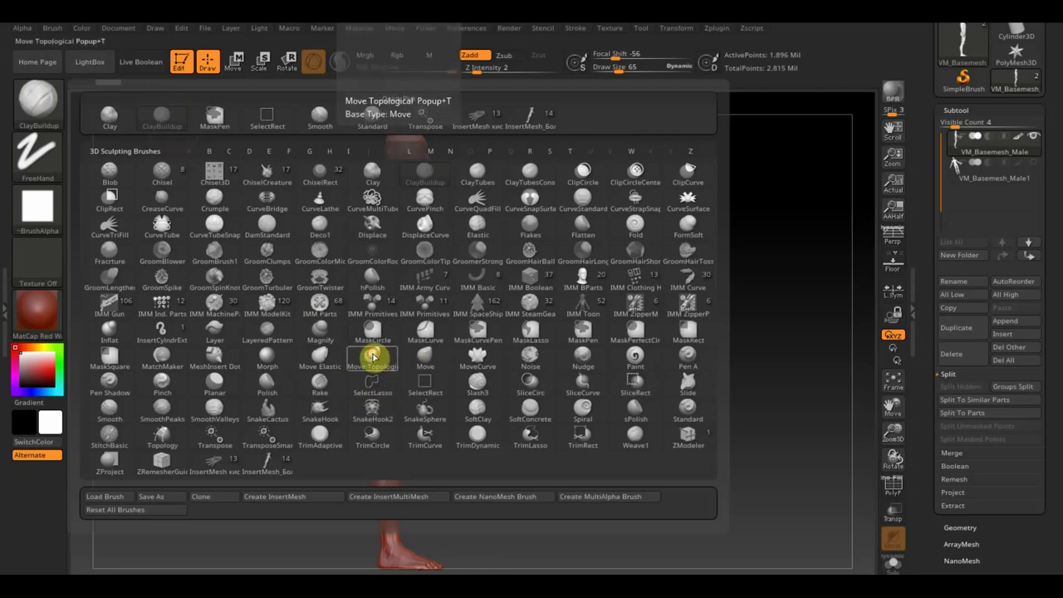
With the Move Topological brush at size 90, reshape the hip, thigh and calf
click(374, 357)
drag(617, 68, 630, 79)
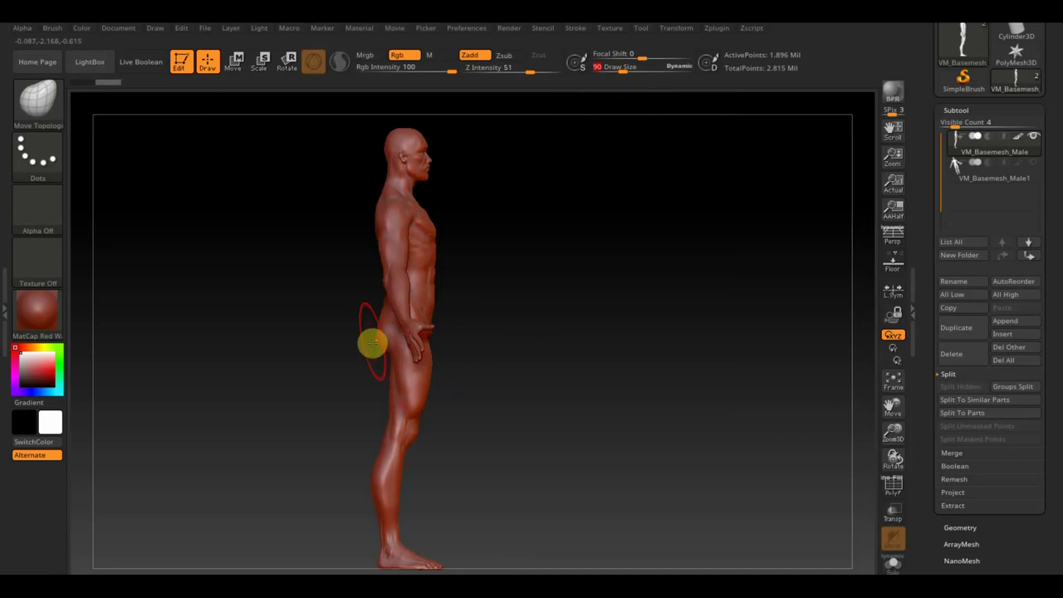
drag(374, 331, 408, 368)
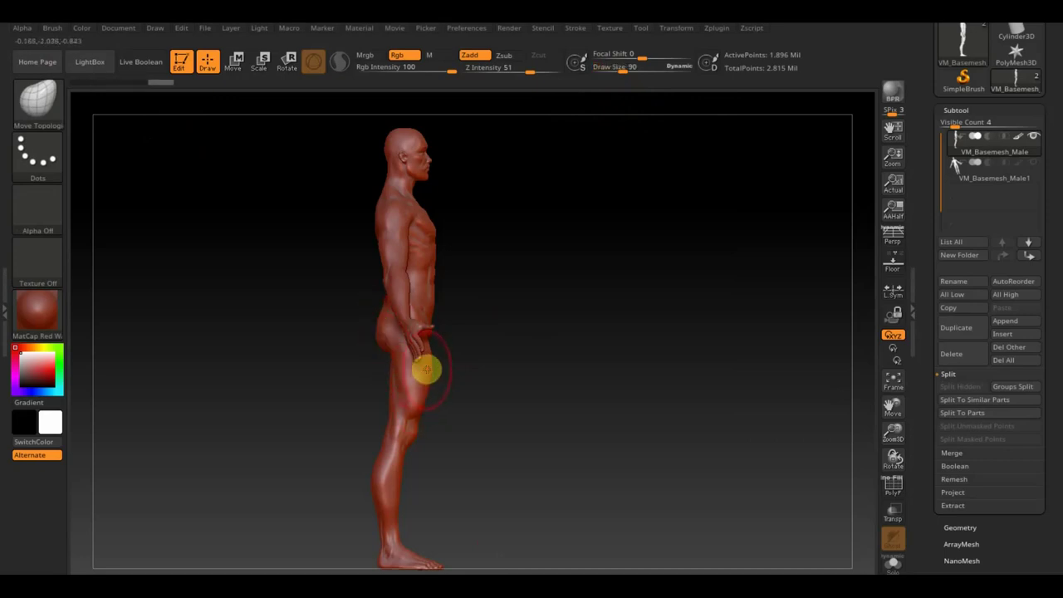
drag(412, 420, 377, 481)
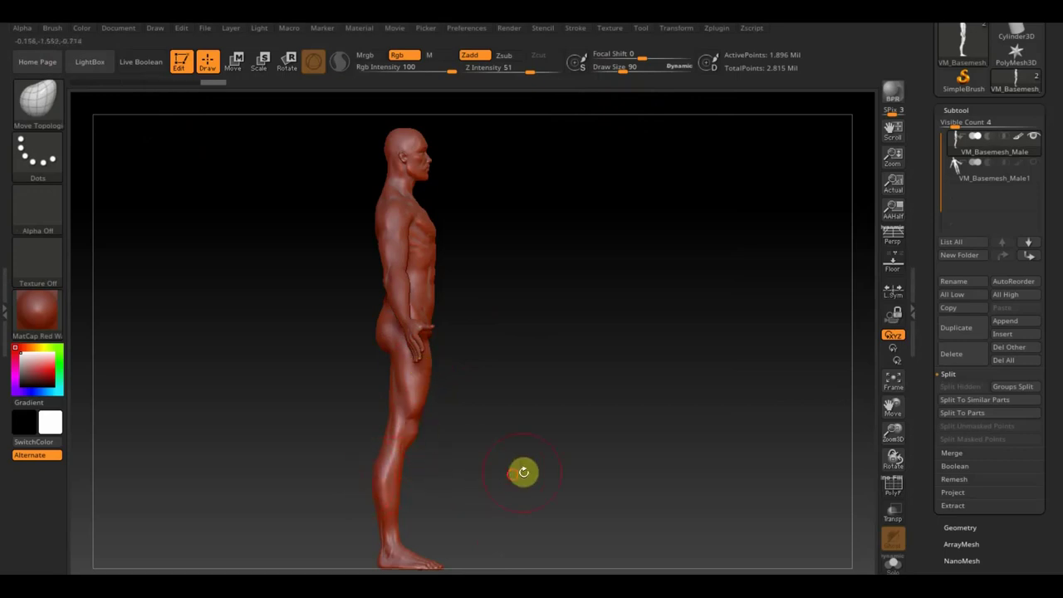
Reshape the shoulder, the side of the torso and the chest below the shoulder
shift+drag(522, 470, 567, 438)
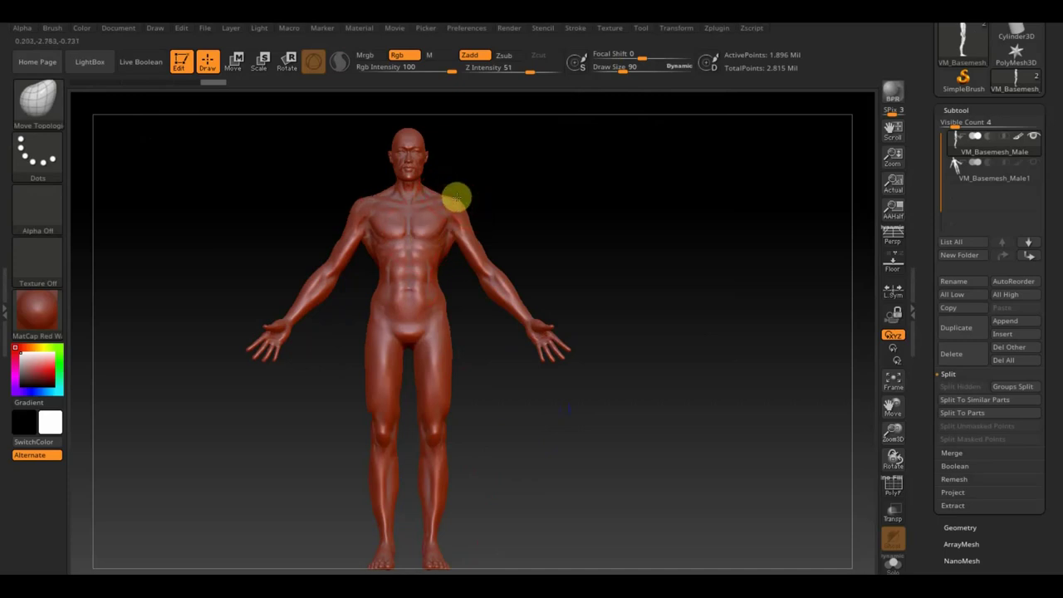
drag(455, 204, 422, 190)
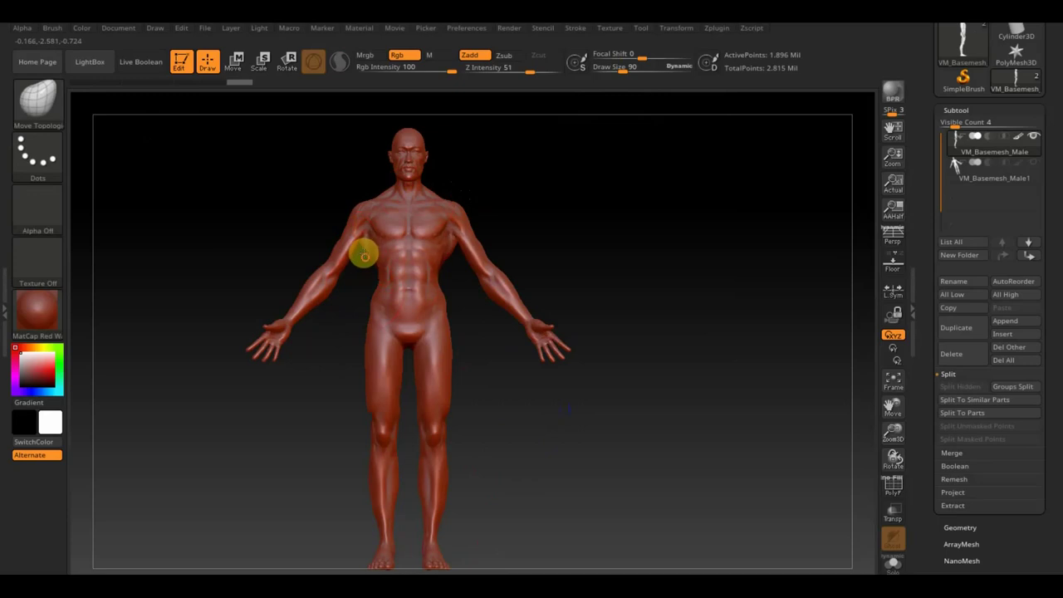
drag(365, 255, 408, 357)
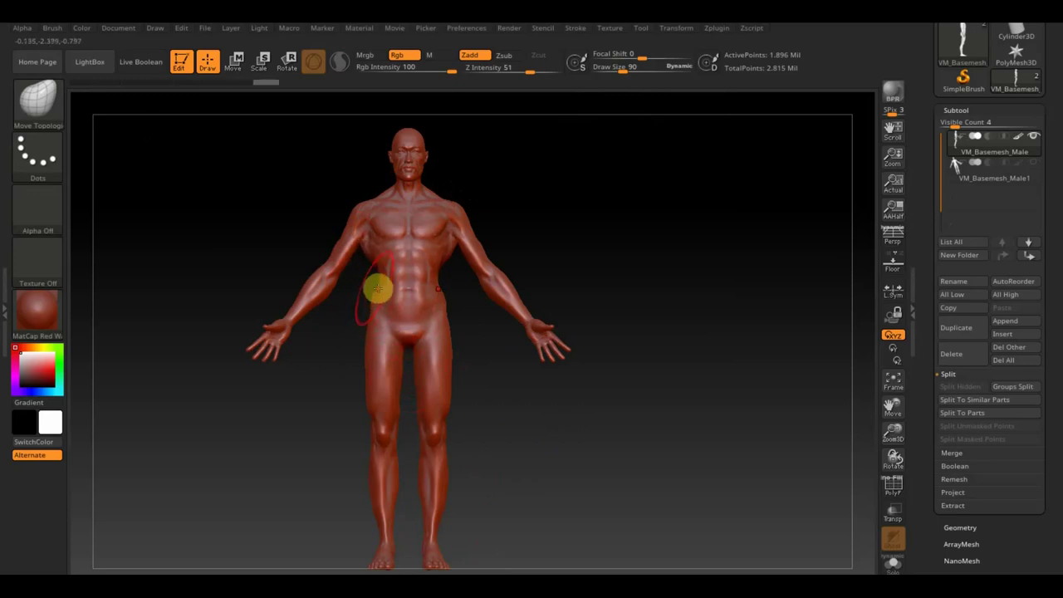
mouse_move(689, 304)
mouse_down()
mouse_move(560, 358)
mouse_move(682, 344)
mouse_up()
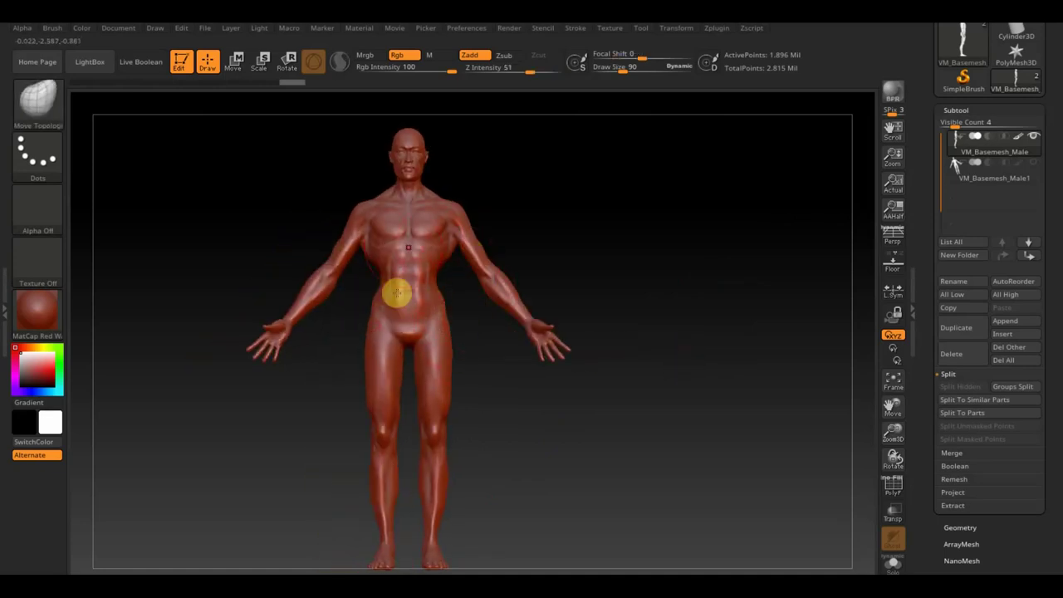
mouse_move(368, 217)
mouse_down()
mouse_move(373, 251)
mouse_move(384, 249)
mouse_up()
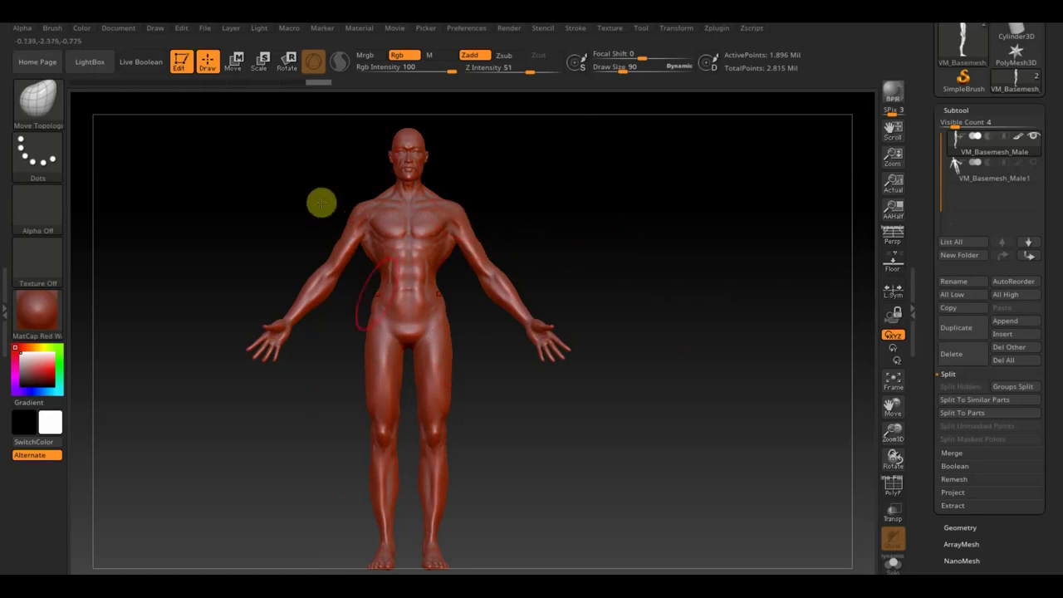
drag(632, 410, 662, 411)
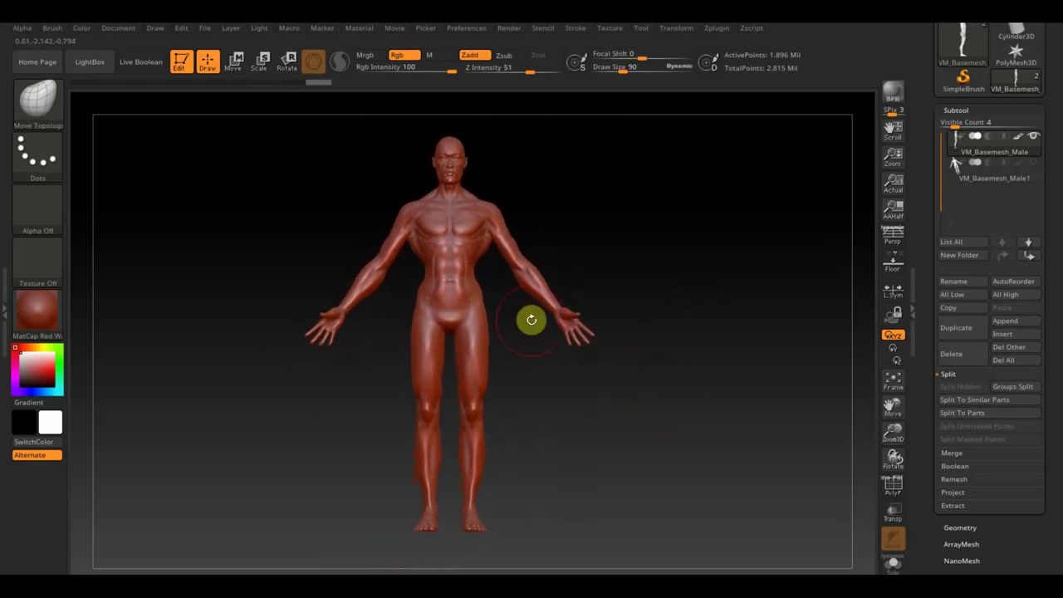
Return to front view, zoom in on the head and torso, and shrink Draw Size to about 9
mouse_move(609, 245)
mouse_down()
mouse_move(688, 249)
mouse_move(622, 252)
mouse_move(642, 266)
mouse_up()
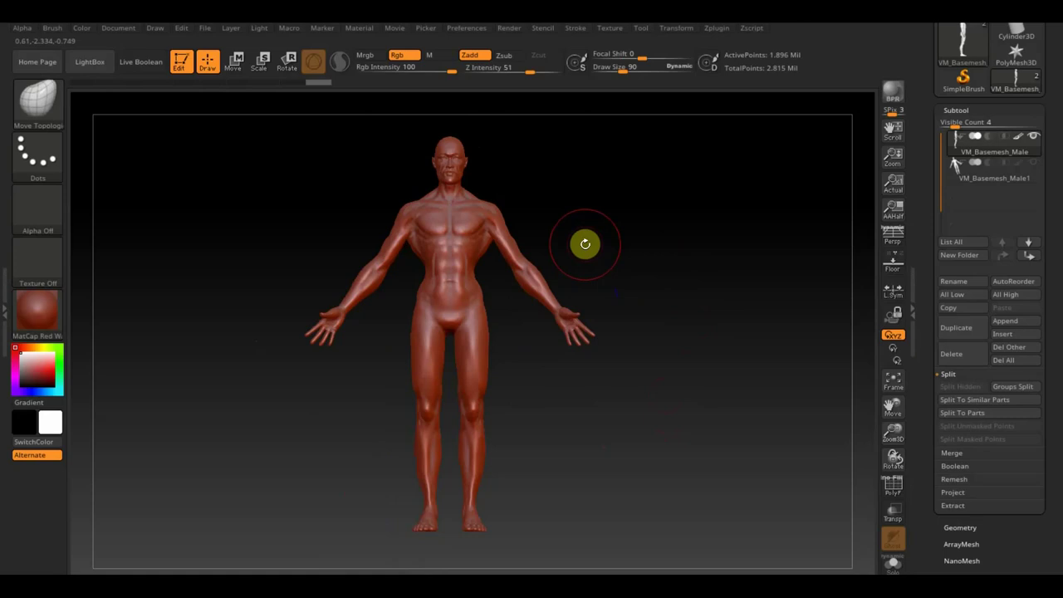
mouse_move(615, 228)
alt+mouse_down()
mouse_move(600, 361)
mouse_move(648, 482)
mouse_move(704, 263)
mouse_move(639, 266)
alt+mouse_up()
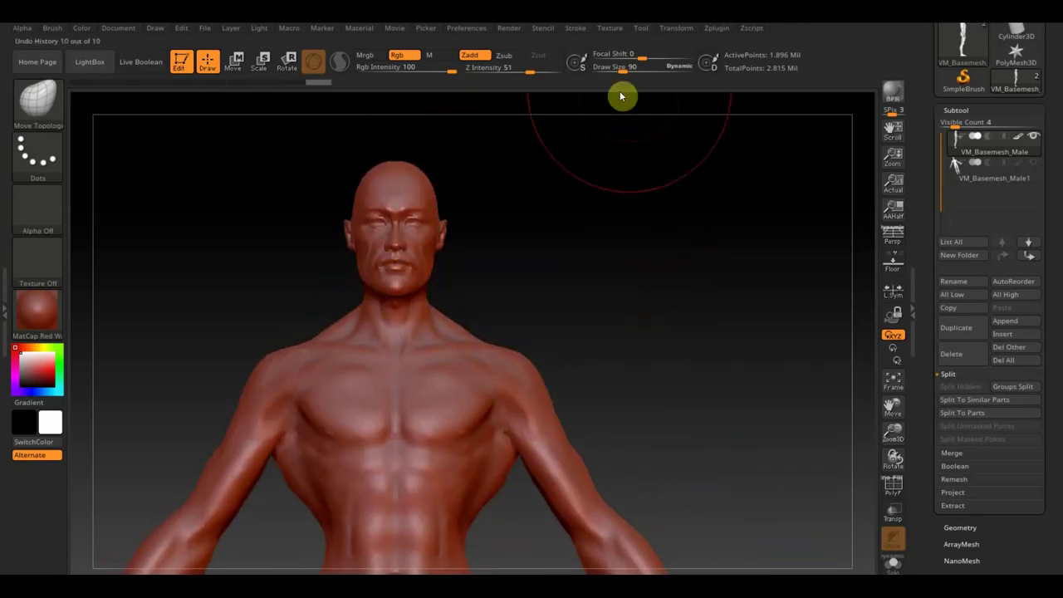
drag(624, 72, 603, 73)
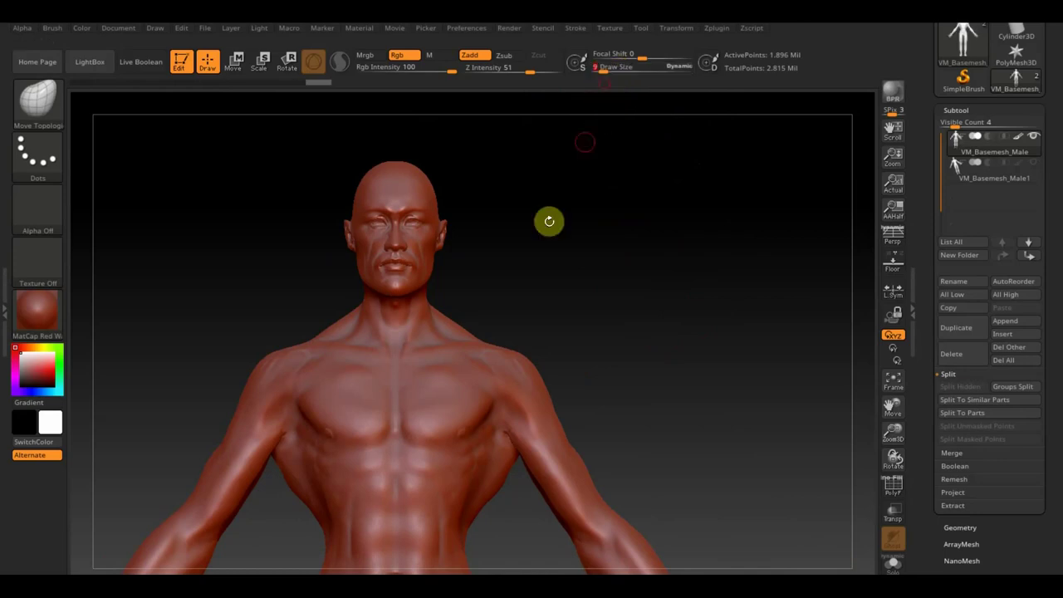
Switch to ClayBuildup, turn the head to side profile, and stroke clay across the cheek
click(52, 103)
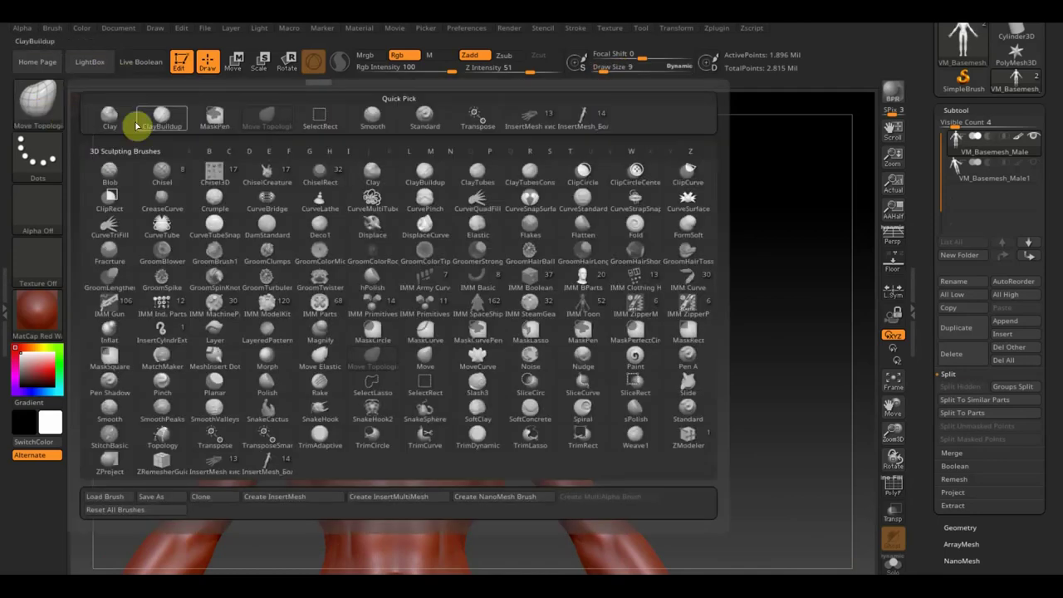
click(179, 126)
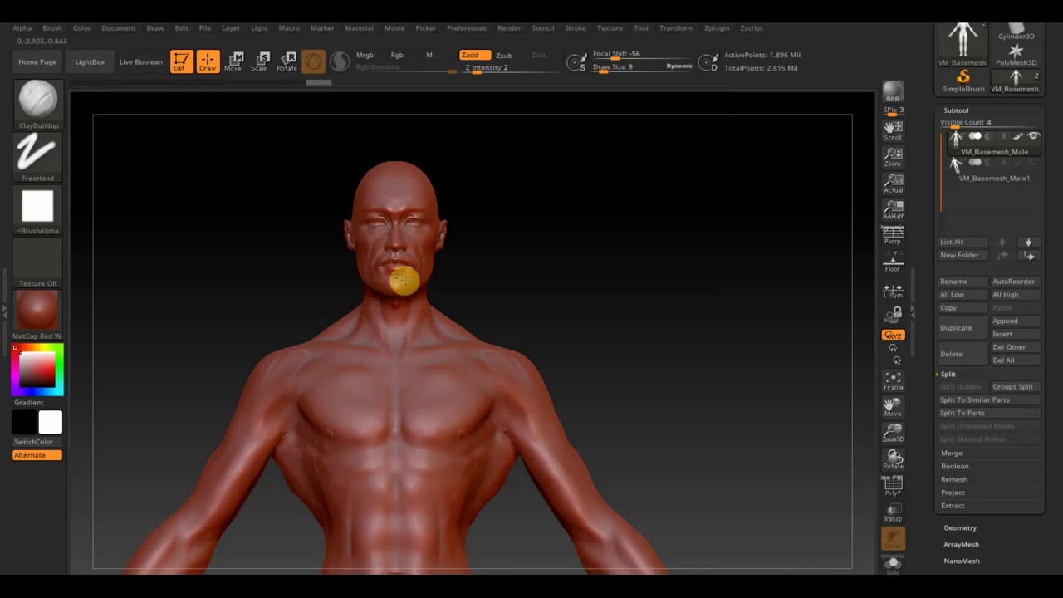
right_drag(390, 297, 480, 281)
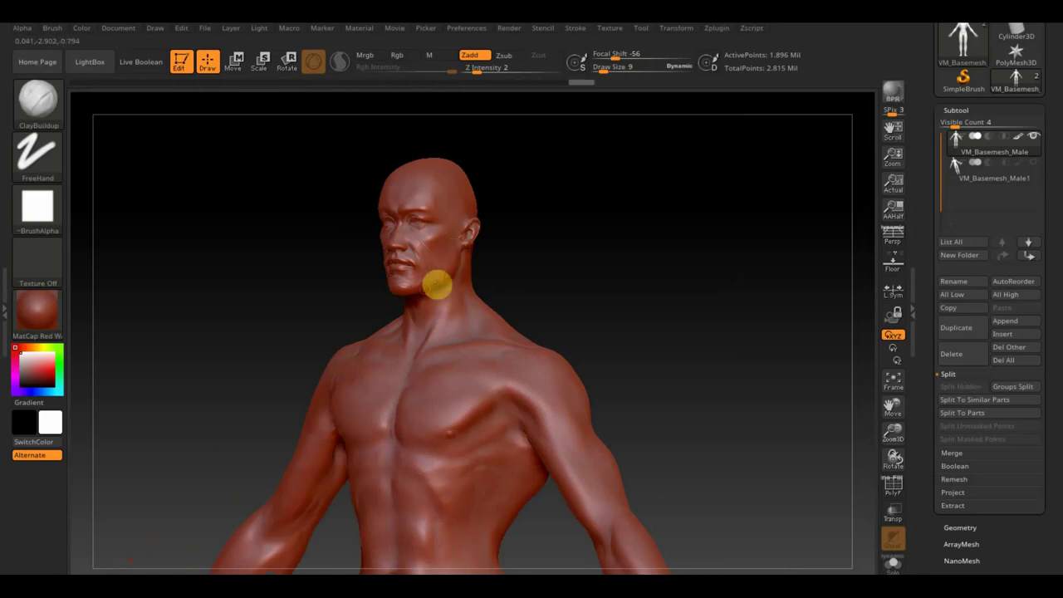
mouse_move(436, 273)
right_down()
mouse_move(593, 227)
mouse_move(641, 240)
right_up()
mouse_move(592, 280)
right_down()
mouse_move(629, 344)
mouse_move(700, 335)
right_up()
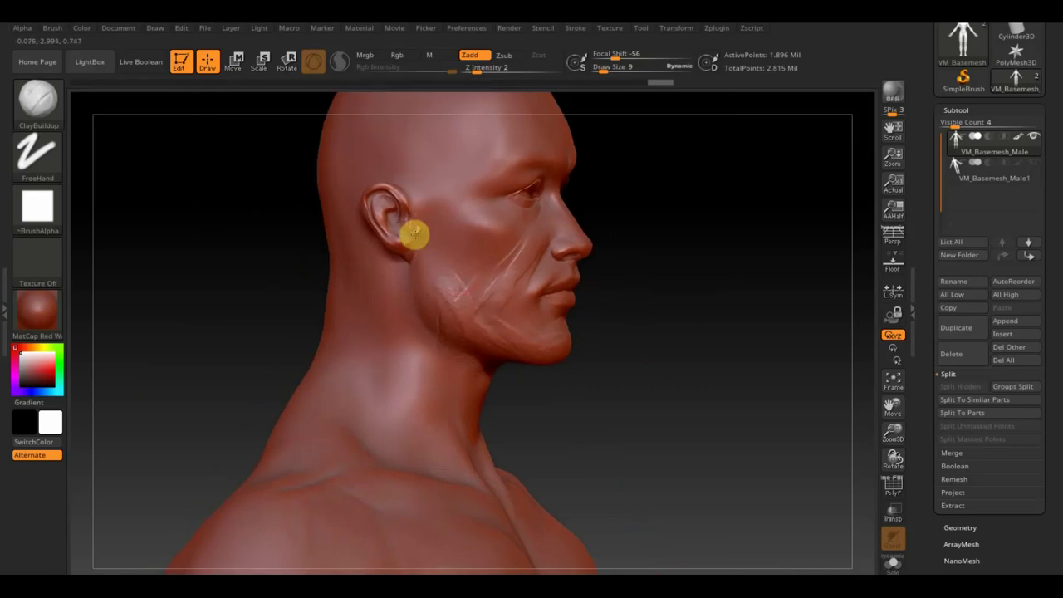
mouse_move(424, 243)
mouse_down()
mouse_move(474, 240)
mouse_move(489, 258)
mouse_move(502, 241)
mouse_move(474, 242)
mouse_move(505, 252)
mouse_move(532, 234)
mouse_up()
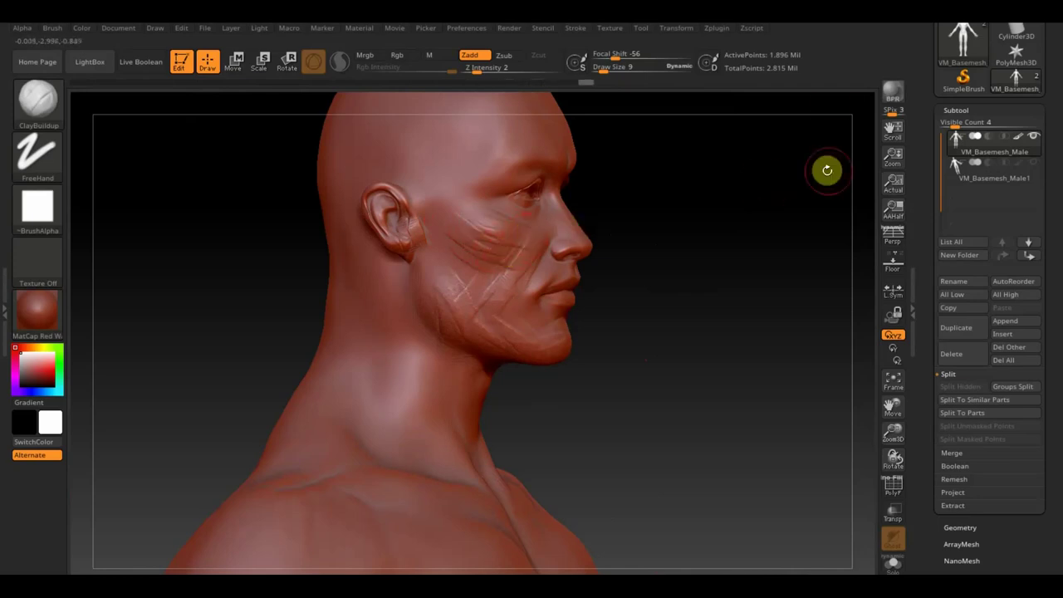
Carve several scratch strokes along the jaw below the ear
mouse_move(761, 99)
mouse_down()
mouse_move(673, 257)
mouse_move(547, 177)
mouse_up()
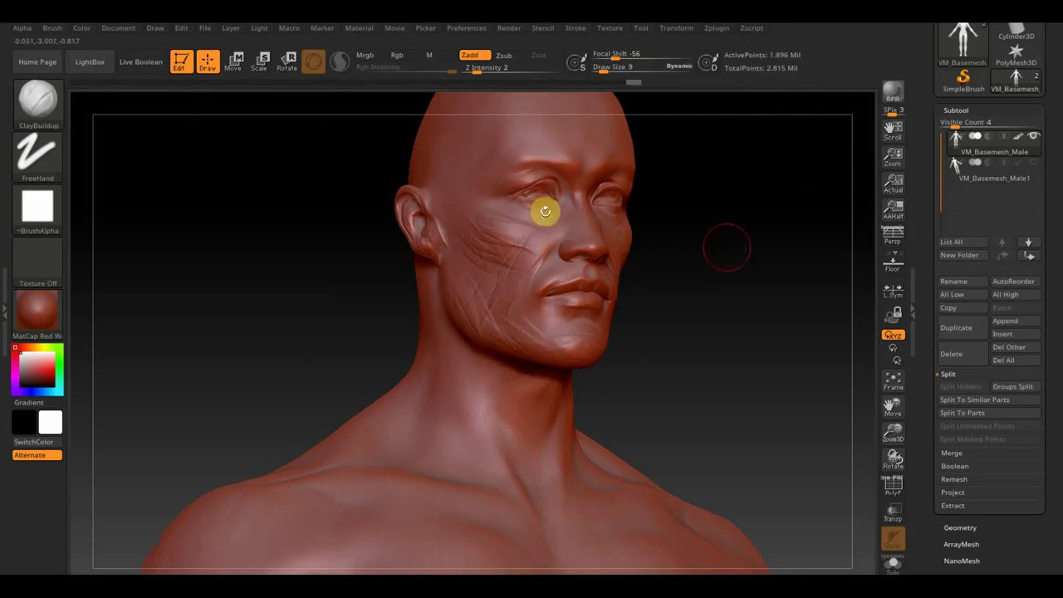
drag(726, 244, 745, 249)
mouse_move(407, 276)
mouse_down()
mouse_move(448, 337)
mouse_move(485, 330)
mouse_up()
drag(442, 297, 468, 337)
click(894, 490)
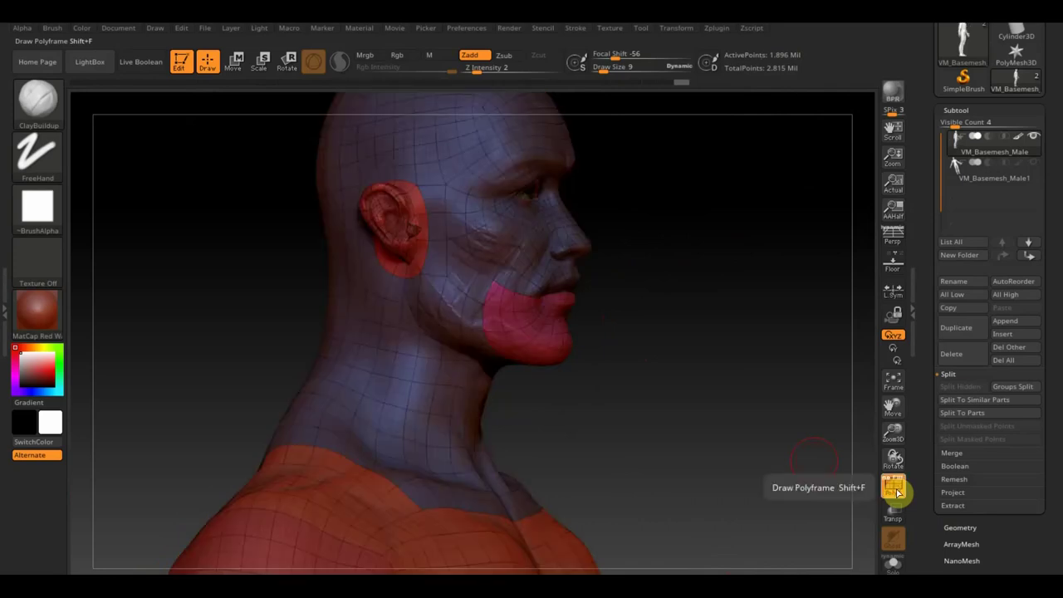
drag(790, 490, 653, 472)
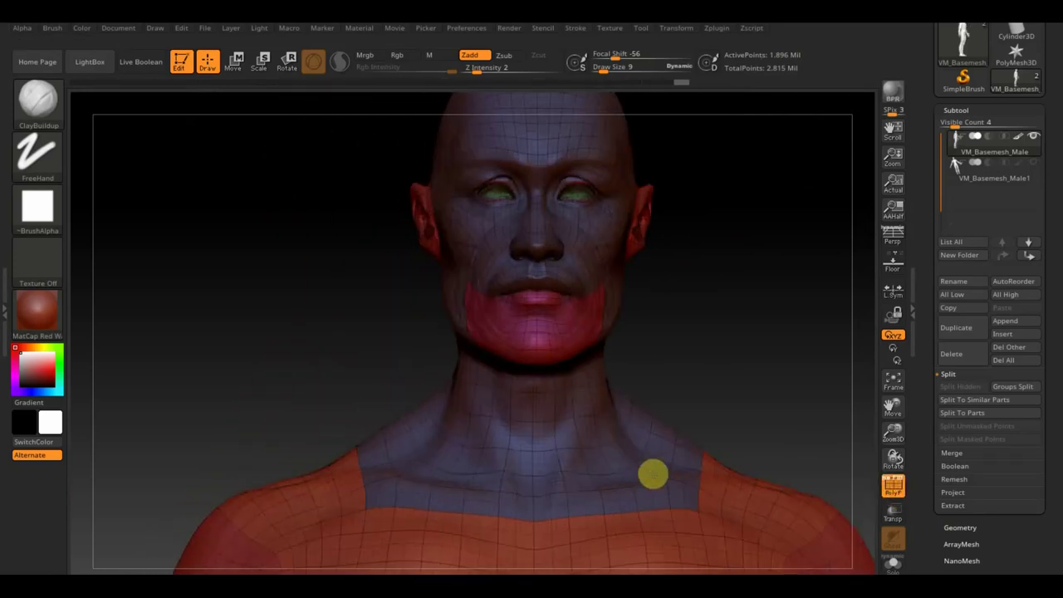
shift+drag(717, 393, 742, 377)
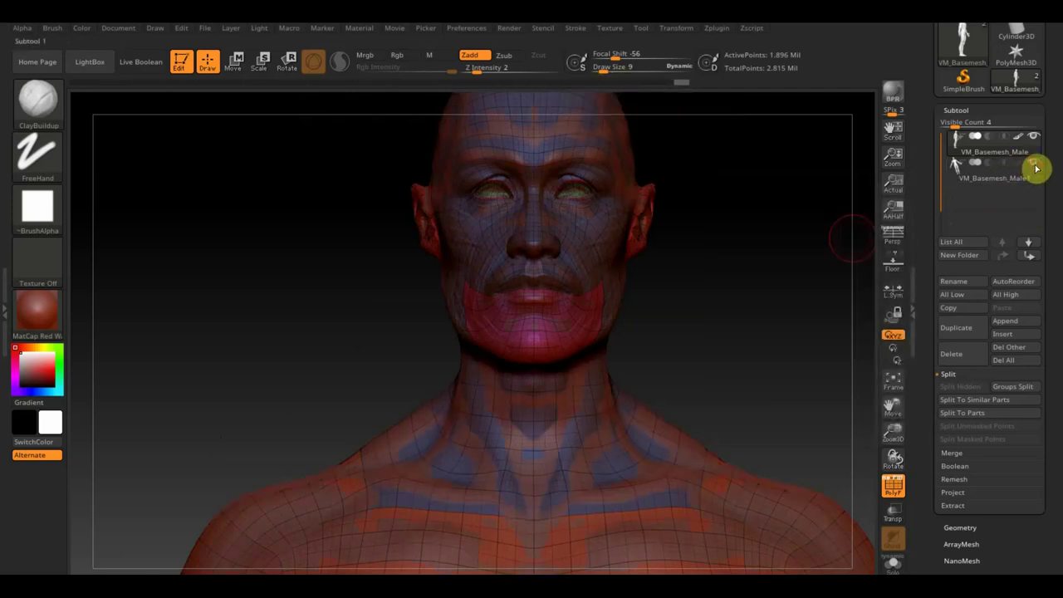
click(997, 160)
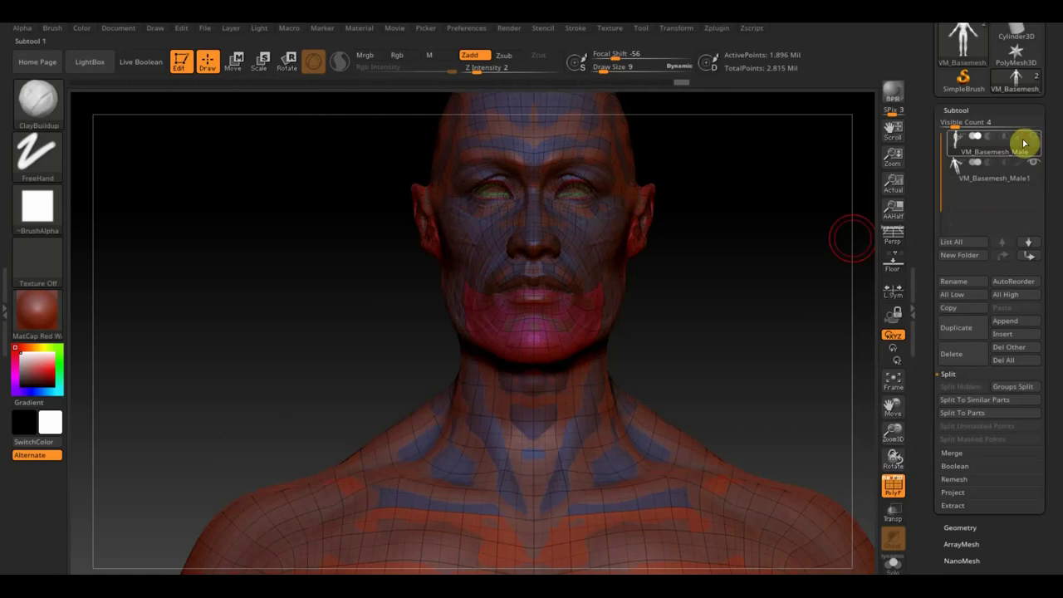
click(980, 173)
drag(660, 290, 721, 302)
click(893, 491)
mouse_move(760, 448)
mouse_down()
mouse_move(663, 449)
mouse_move(747, 437)
mouse_up()
click(1039, 142)
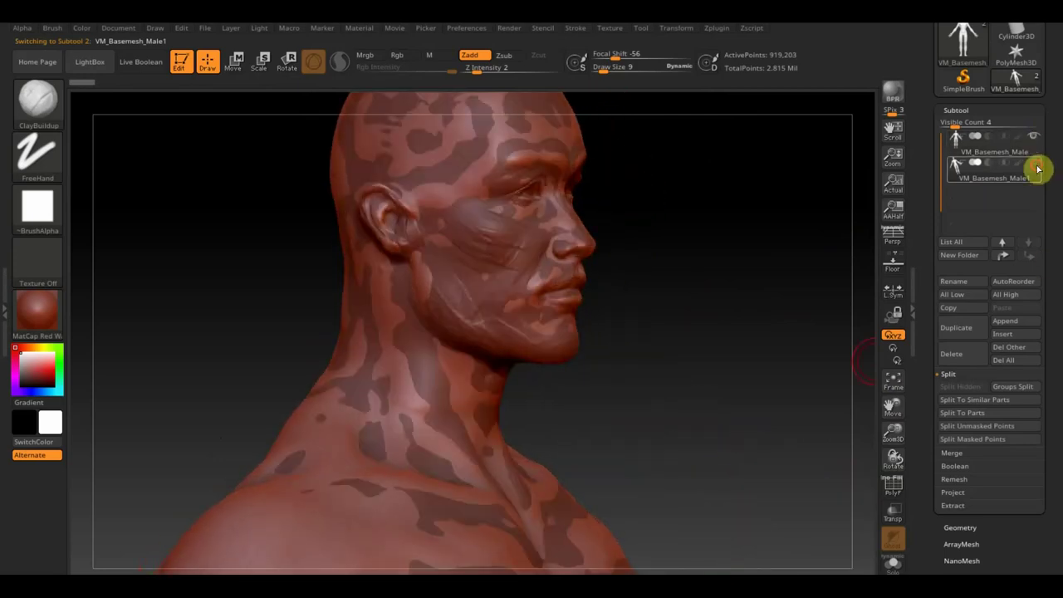
click(997, 155)
mouse_move(767, 363)
mouse_down()
mouse_move(692, 333)
mouse_move(727, 315)
mouse_move(724, 325)
mouse_move(678, 206)
mouse_move(696, 240)
mouse_up()
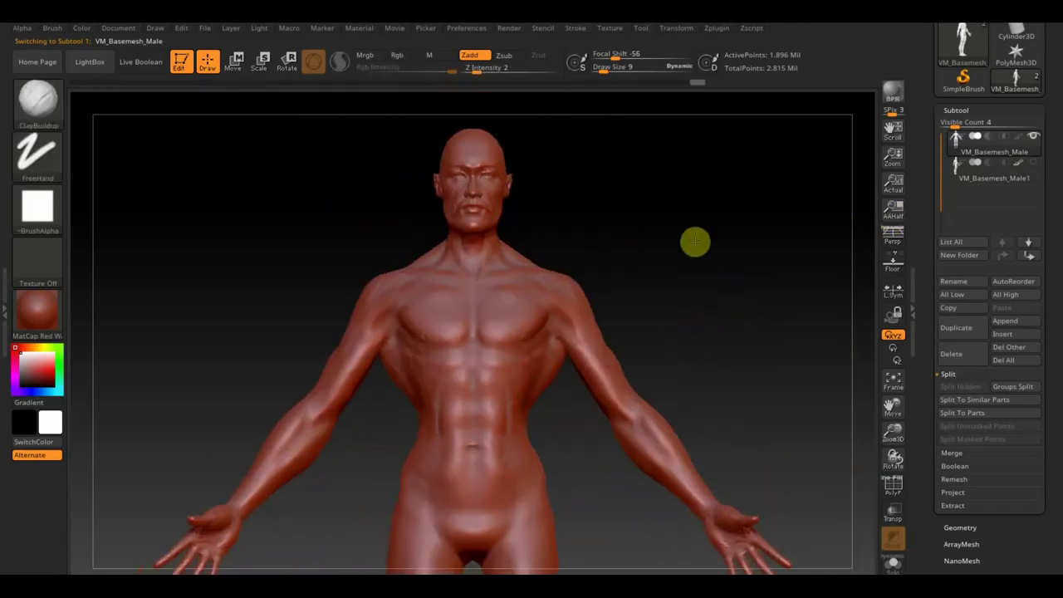
Look over the ZWrap plugin options, then turn on PolyF to show polygroups over the wireframe
click(721, 29)
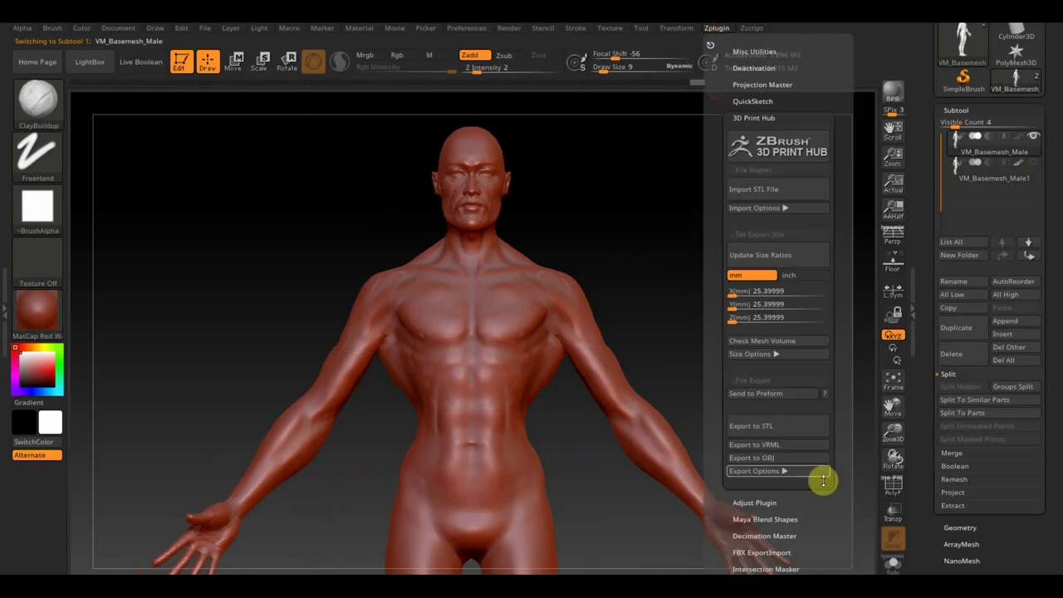
click(757, 117)
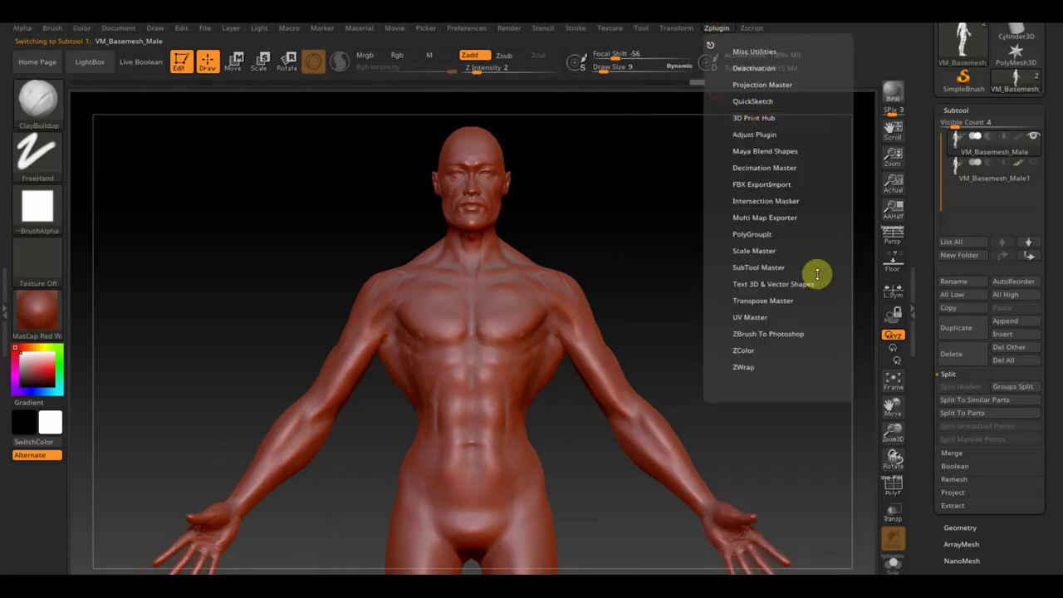
click(718, 30)
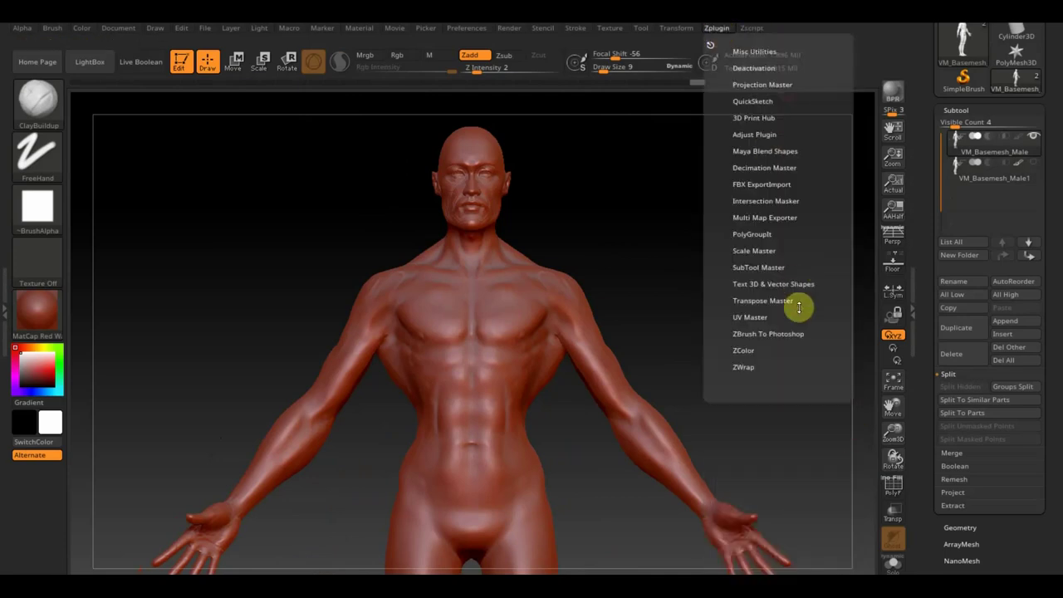
click(748, 367)
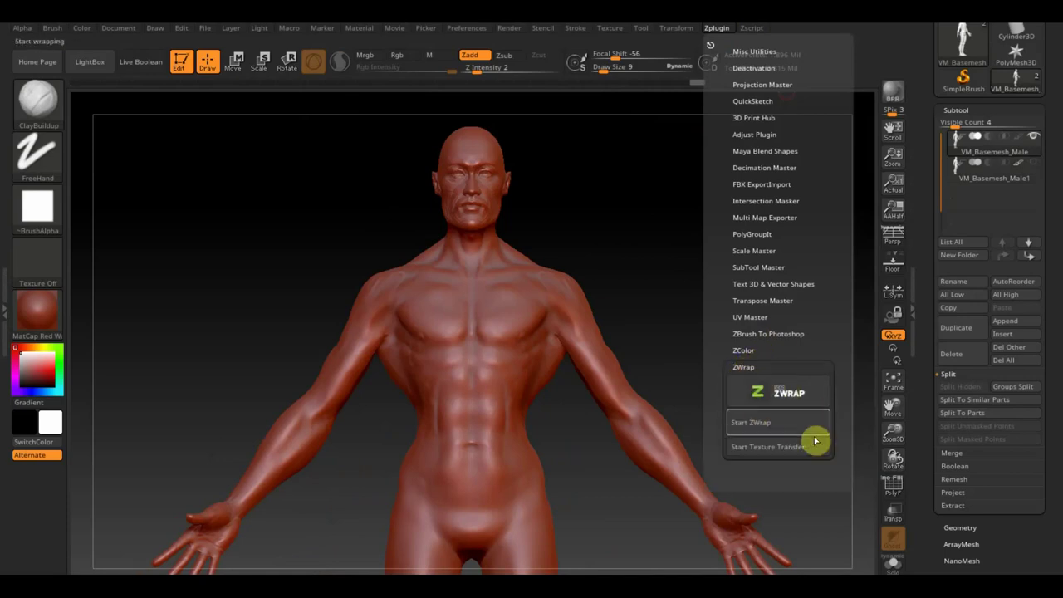
click(779, 424)
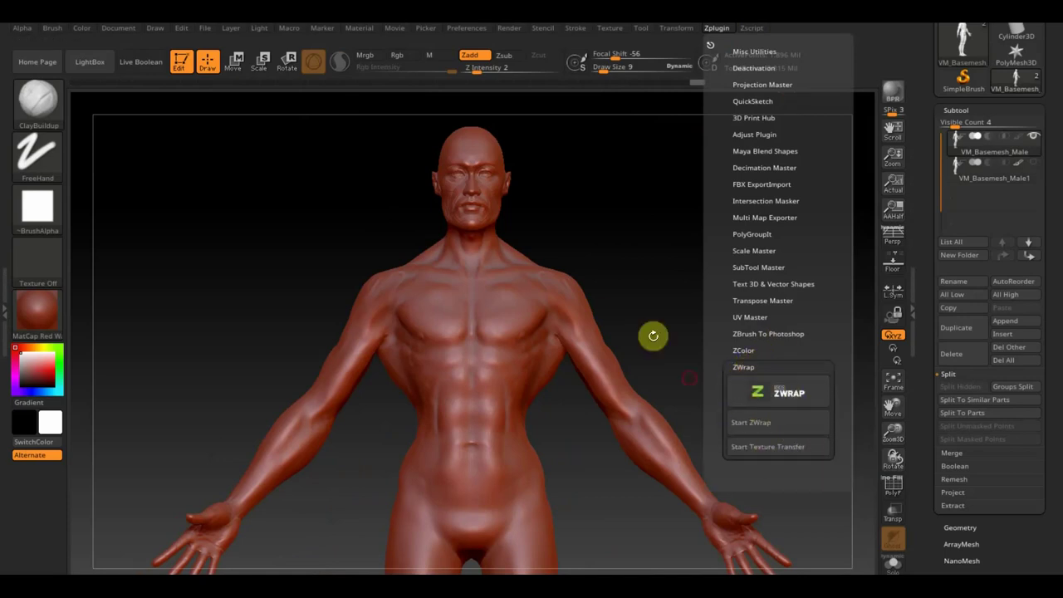
click(893, 487)
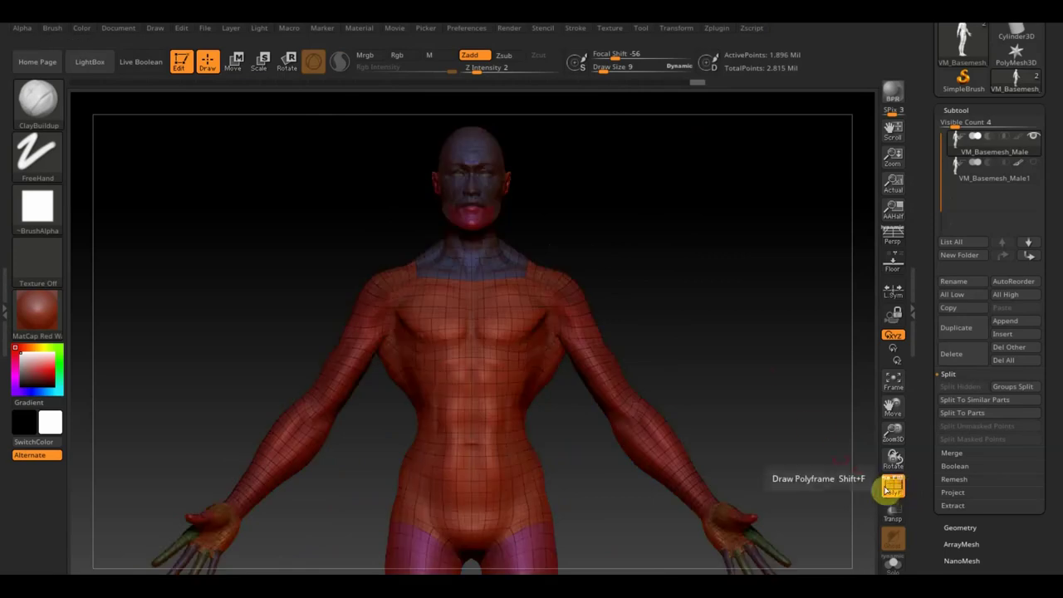
Hide the VM_Basemesh_Male1 subtool and expand Subtool > Project (Dist 0.02, Mean 25, PA Blur 10)
mouse_move(764, 371)
mouse_down()
mouse_move(703, 375)
mouse_move(758, 374)
mouse_move(719, 281)
mouse_move(740, 330)
mouse_up()
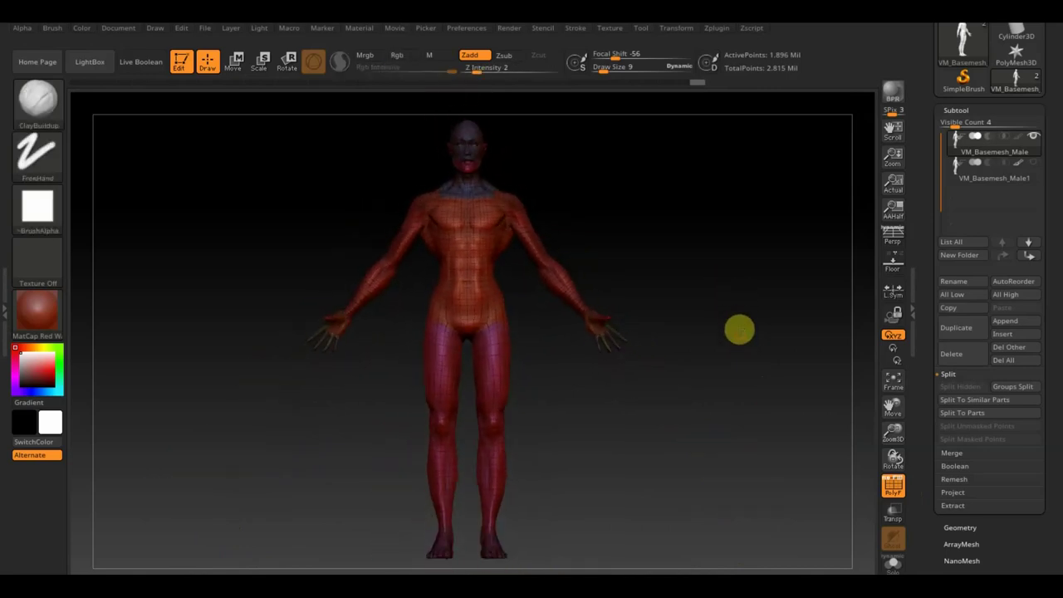
click(1035, 170)
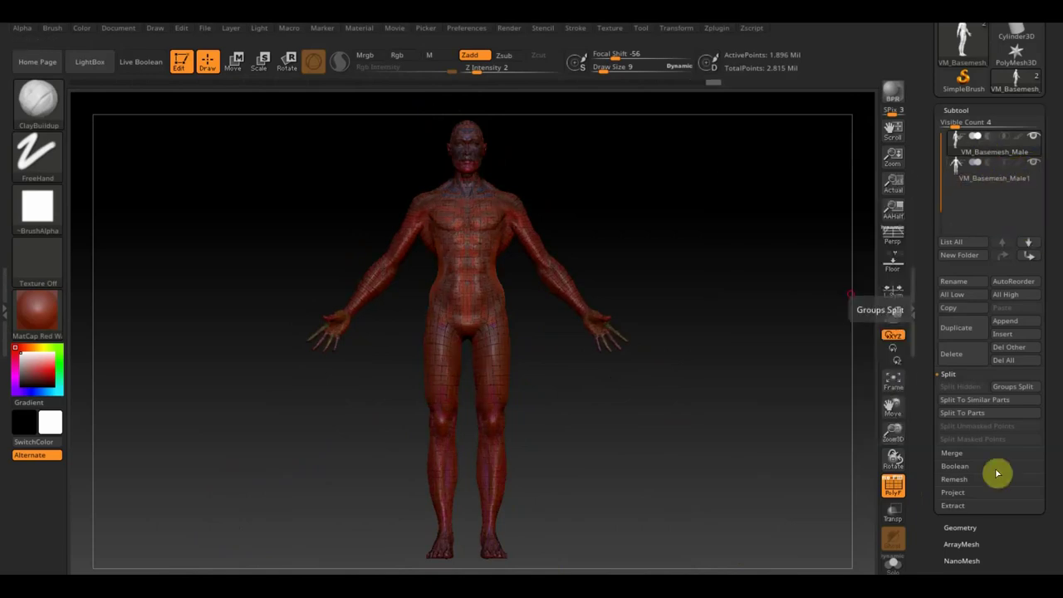
click(961, 493)
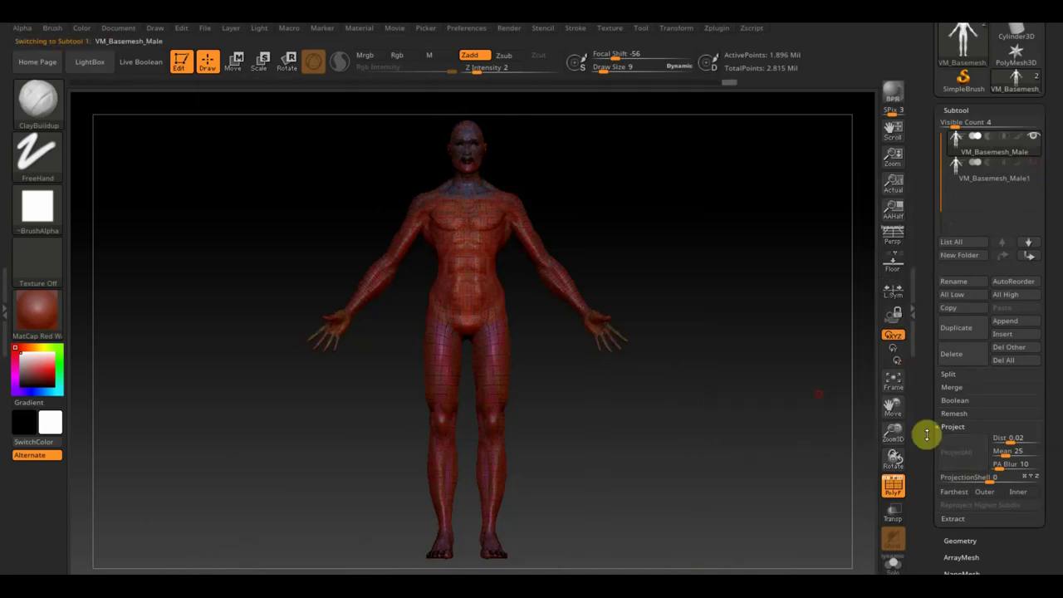
Check the projected body's side and back, toggling the wireframe overlay and leaving it off
click(895, 490)
mouse_move(757, 443)
mouse_down()
mouse_move(707, 423)
mouse_move(762, 423)
mouse_move(704, 421)
mouse_move(743, 408)
mouse_move(863, 491)
mouse_up()
click(895, 489)
mouse_move(721, 449)
mouse_down()
mouse_move(684, 437)
mouse_move(798, 437)
mouse_move(648, 427)
mouse_up()
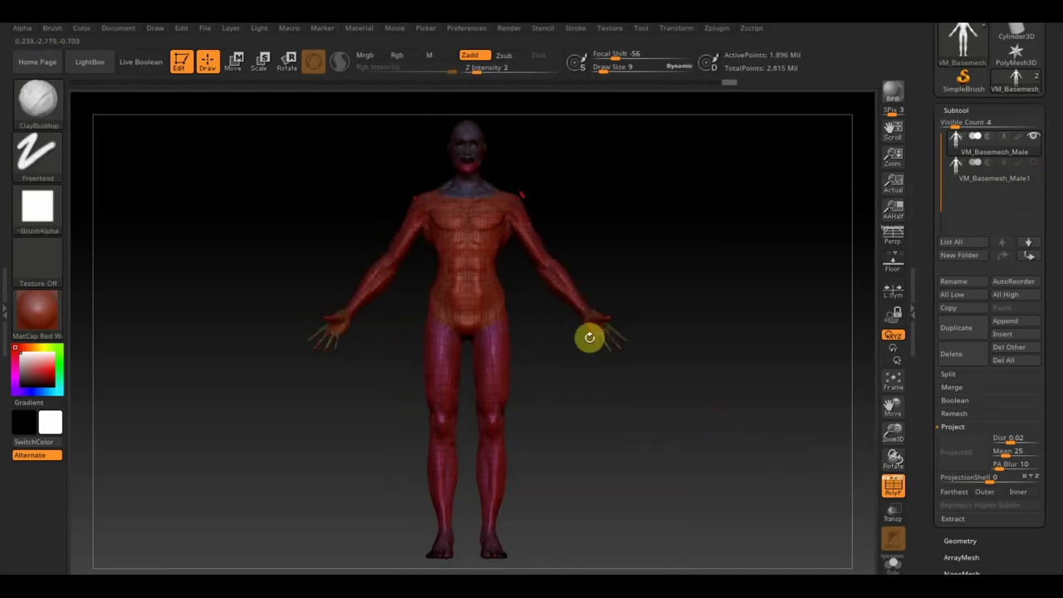
click(896, 494)
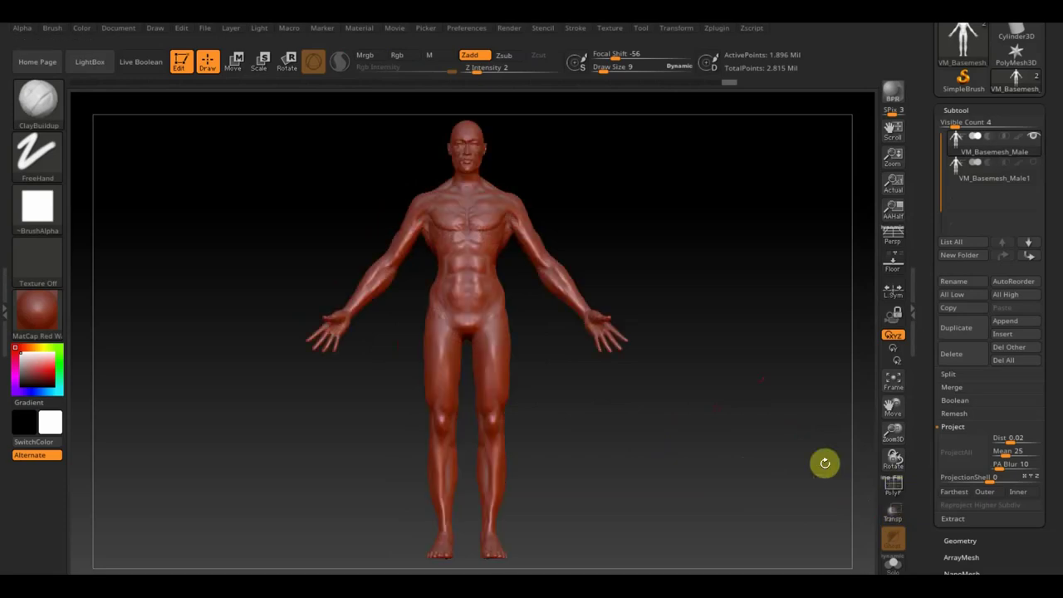
mouse_move(750, 340)
mouse_down()
mouse_move(736, 384)
mouse_move(739, 470)
mouse_move(683, 387)
mouse_up()
mouse_move(712, 482)
mouse_down()
mouse_move(690, 412)
mouse_move(624, 418)
mouse_move(660, 382)
mouse_move(722, 527)
mouse_up()
key(shift)
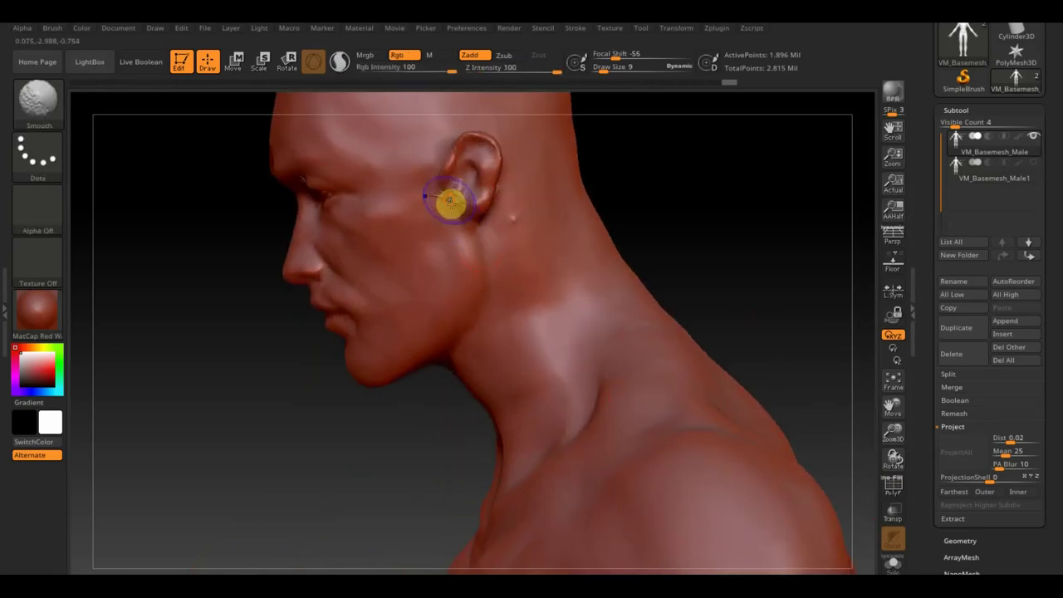
mouse_move(456, 198)
mouse_down()
mouse_move(504, 219)
mouse_move(432, 227)
mouse_up()
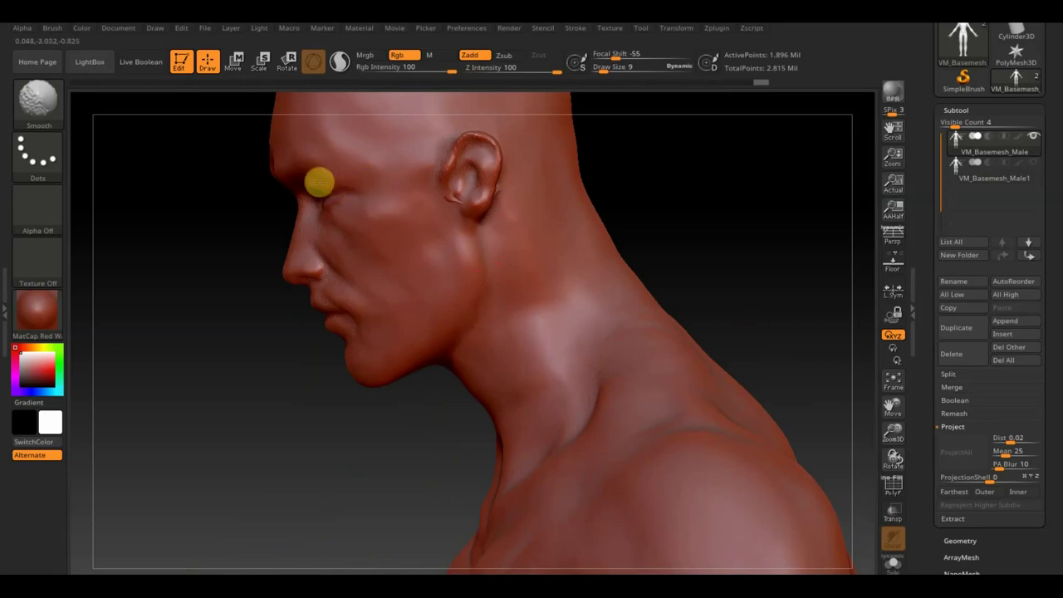
drag(228, 209, 266, 137)
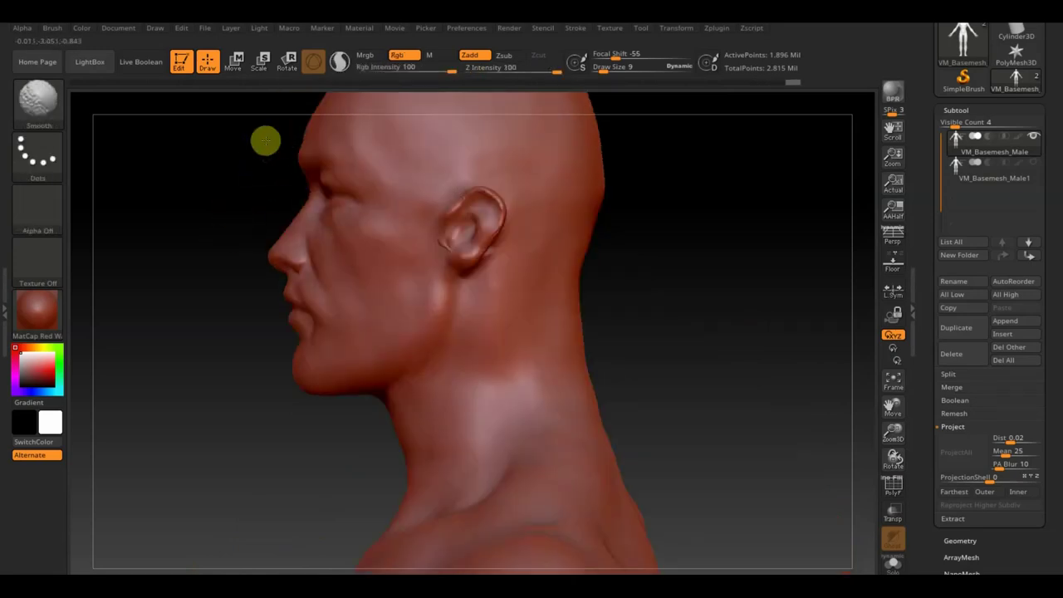
click(897, 492)
mouse_move(755, 475)
mouse_down()
mouse_move(719, 480)
mouse_move(748, 449)
mouse_move(776, 454)
mouse_move(788, 486)
mouse_move(811, 481)
mouse_up()
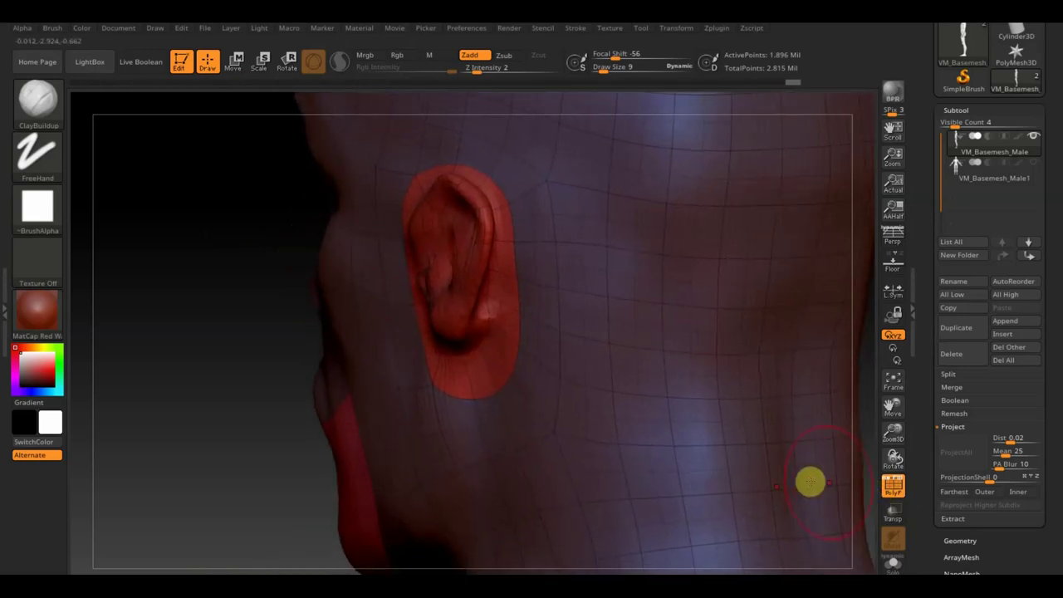
click(957, 541)
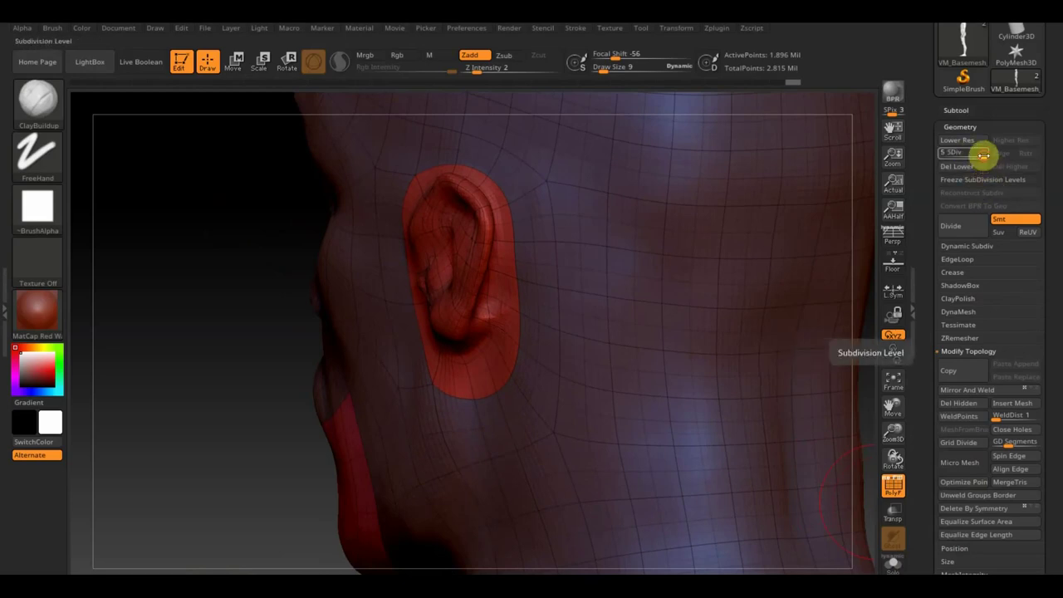
Check the head at the lowest subdivision level, then raise it back to SDiv 5
drag(980, 153, 945, 153)
mouse_move(299, 286)
mouse_down()
mouse_move(268, 289)
mouse_move(302, 285)
mouse_up()
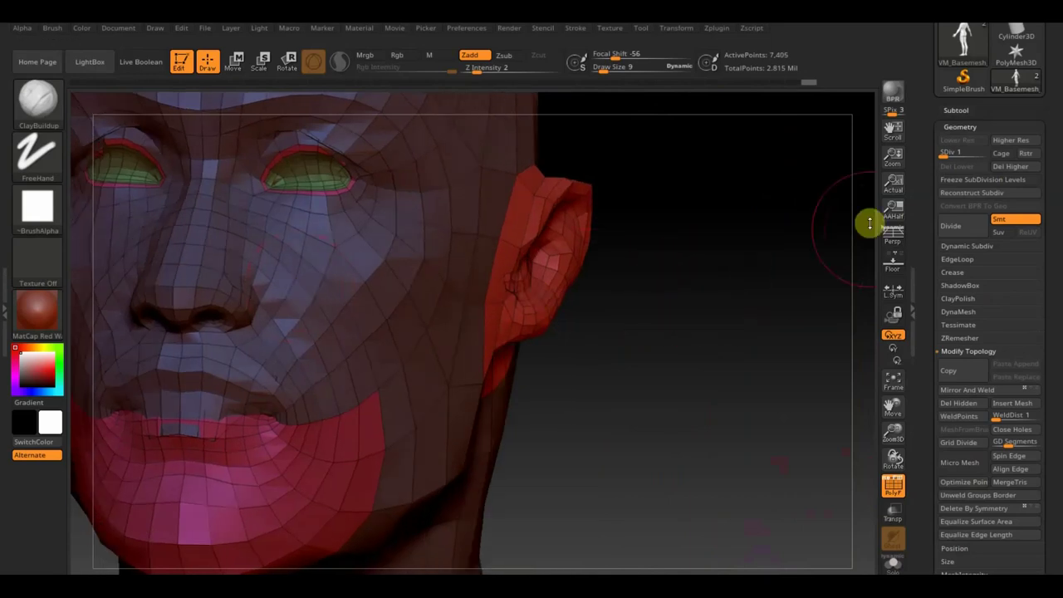
drag(720, 299, 785, 319)
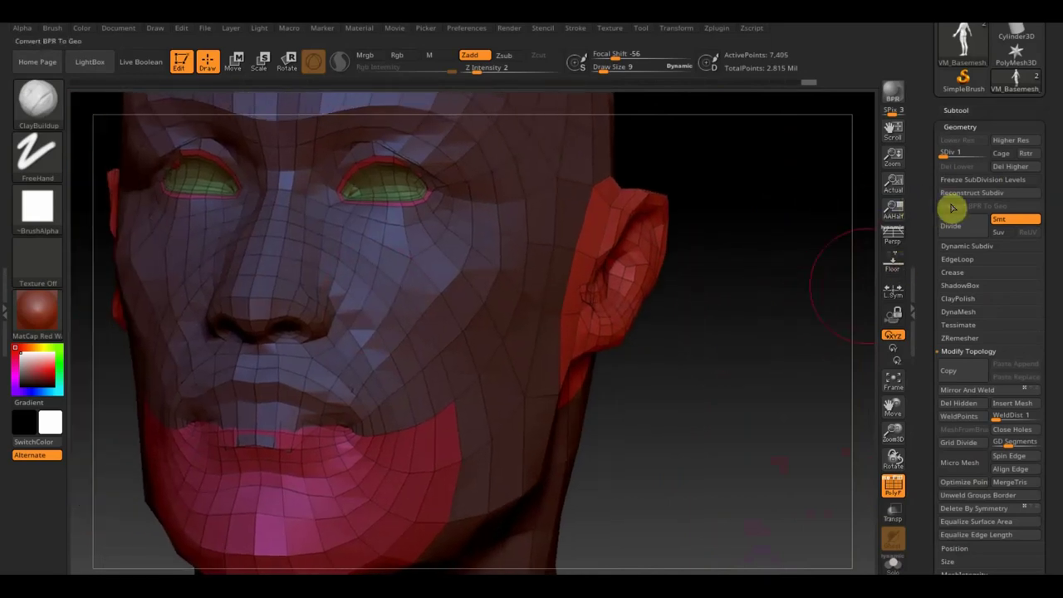
drag(948, 153, 984, 155)
mouse_move(747, 451)
mouse_down()
mouse_move(812, 438)
mouse_move(866, 449)
mouse_move(826, 439)
mouse_up()
Smooth the mesh just in front of the ear, then review the neck, chest and full body
key(shift)
drag(805, 350, 698, 361)
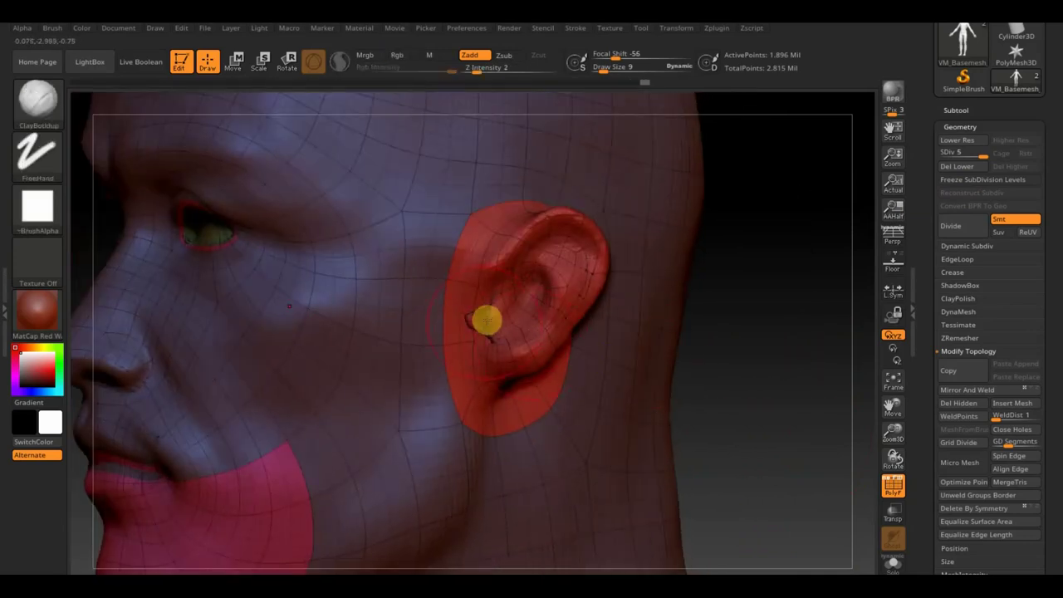
shift+drag(487, 327, 496, 342)
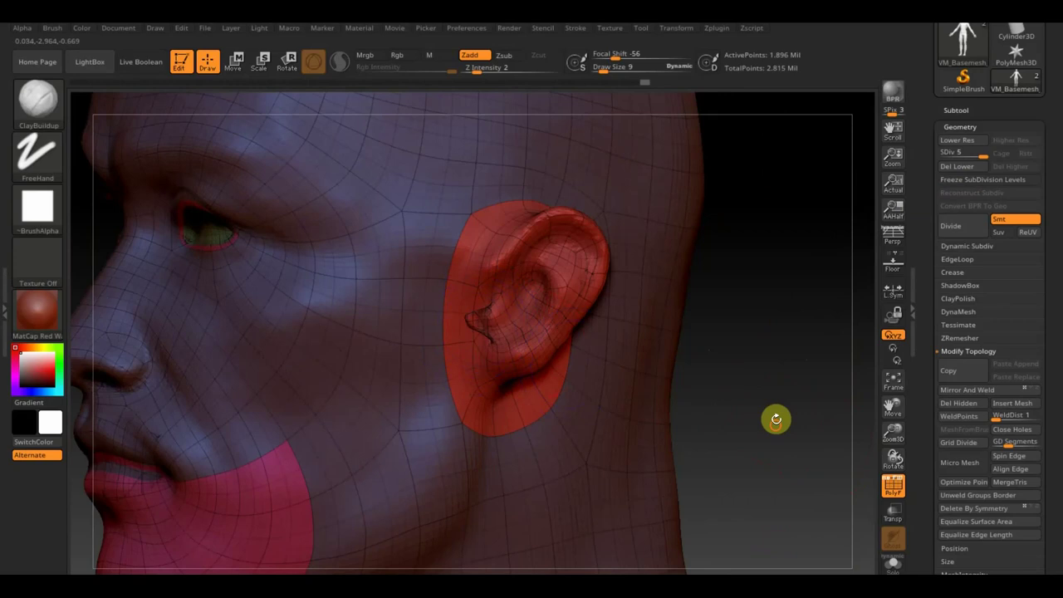
mouse_move(775, 411)
alt+mouse_down()
mouse_move(759, 349)
mouse_move(748, 375)
mouse_move(724, 157)
mouse_move(741, 159)
mouse_move(787, 314)
mouse_move(822, 297)
mouse_move(842, 207)
mouse_move(831, 268)
mouse_move(892, 249)
alt+mouse_up()
mouse_move(812, 380)
mouse_down()
mouse_move(786, 436)
mouse_move(809, 444)
mouse_move(795, 441)
mouse_move(795, 360)
mouse_move(764, 425)
mouse_move(740, 282)
mouse_up()
mouse_move(695, 344)
mouse_down()
mouse_move(665, 233)
mouse_move(727, 518)
mouse_move(644, 352)
mouse_move(690, 351)
mouse_move(695, 423)
mouse_up()
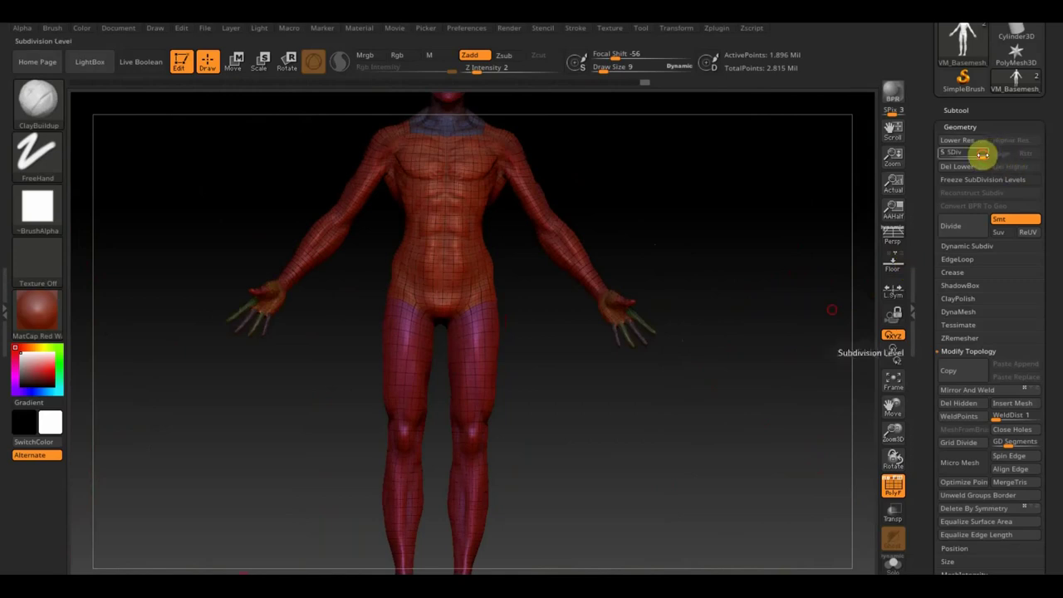
Hide the wireframe overlay at SDiv 2, face the front, and return to SDiv 5
drag(955, 154, 956, 149)
drag(773, 235, 772, 325)
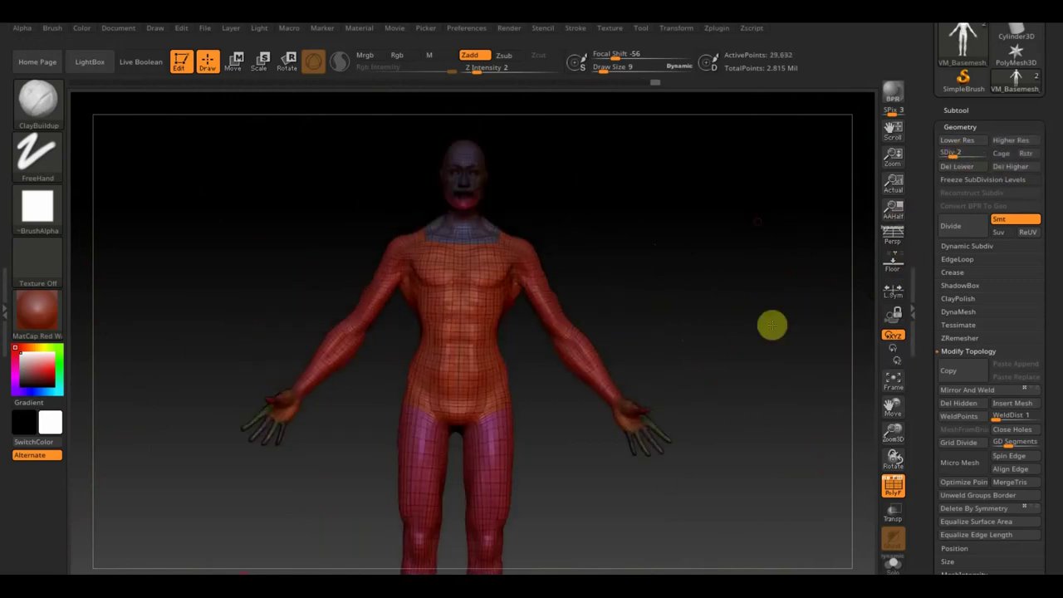
drag(744, 221, 765, 306)
click(893, 485)
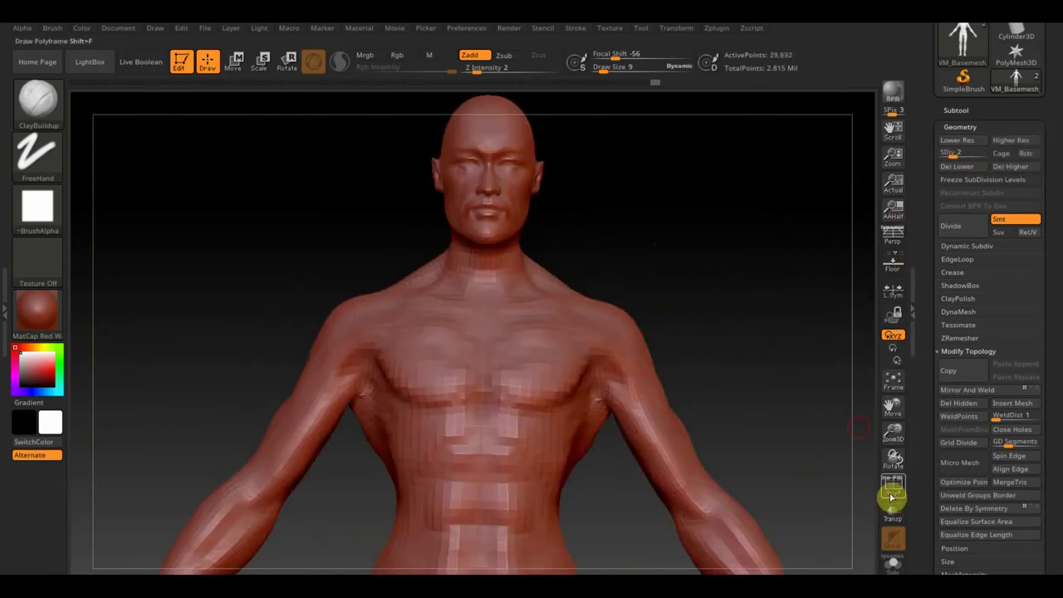
shift+drag(762, 391, 782, 401)
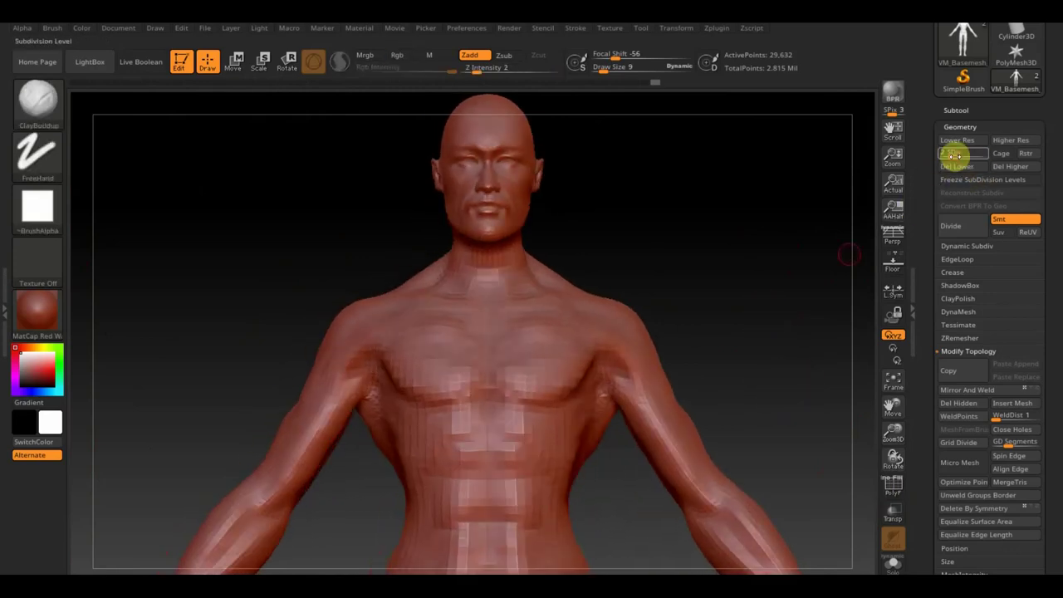
key(d)
key(d)
key(d)
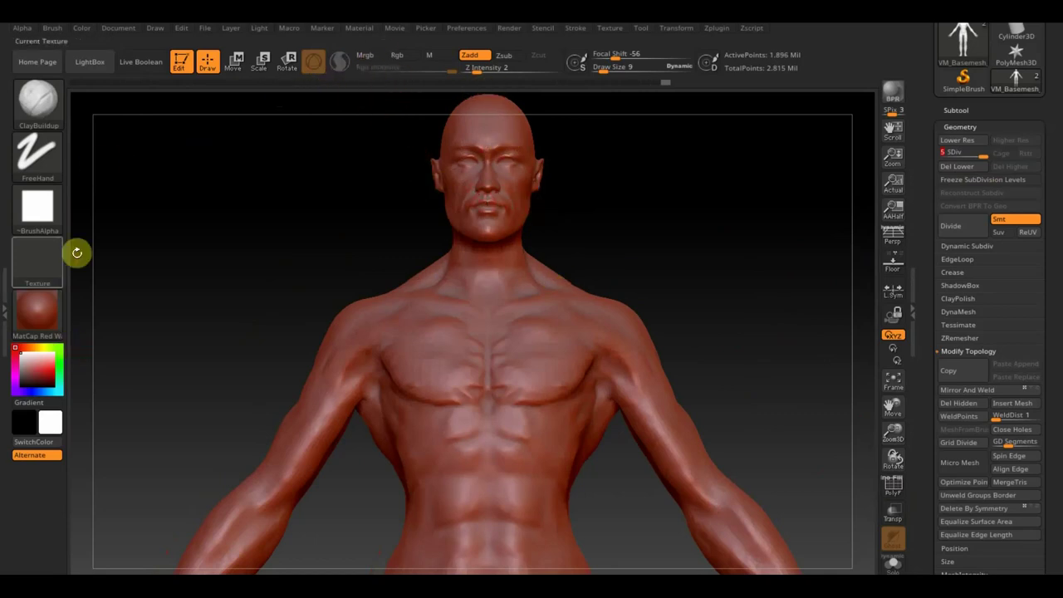
Select the Standard brush at Draw Size 54 and set the colour to blue
click(46, 104)
click(420, 108)
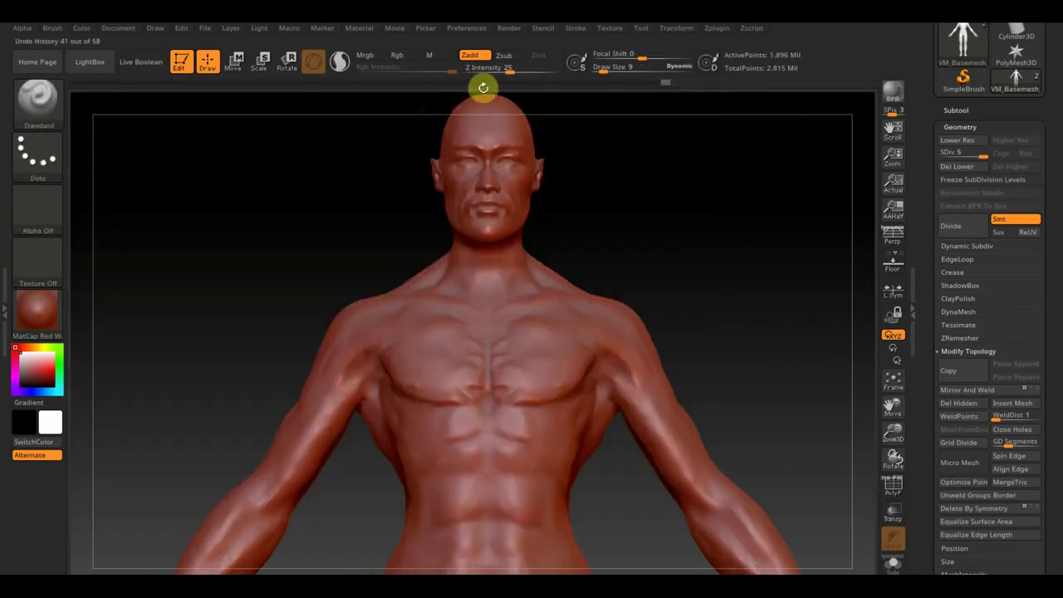
drag(607, 66, 617, 71)
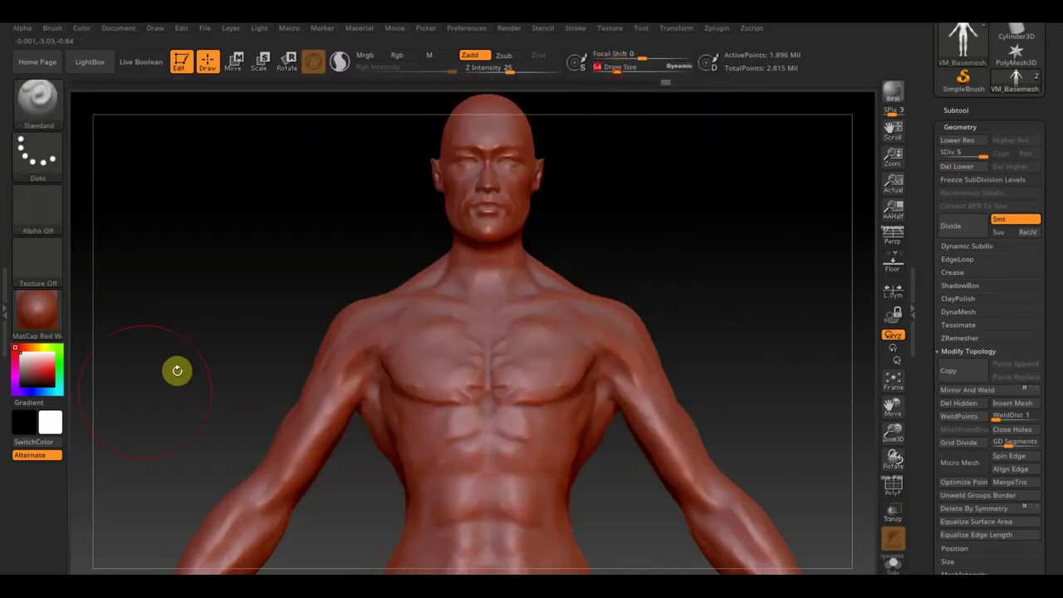
click(69, 414)
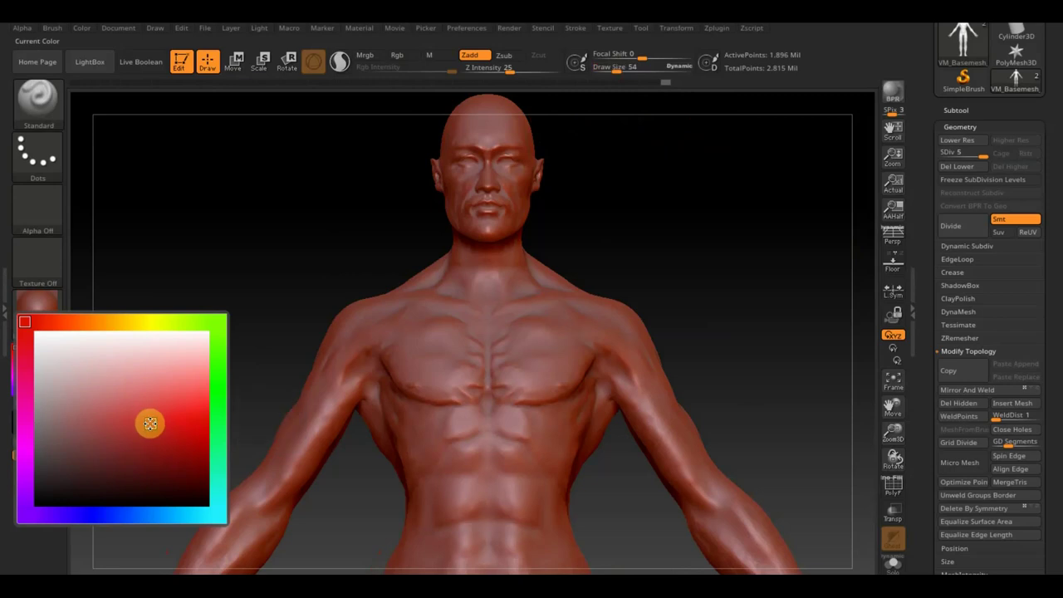
click(162, 422)
click(49, 407)
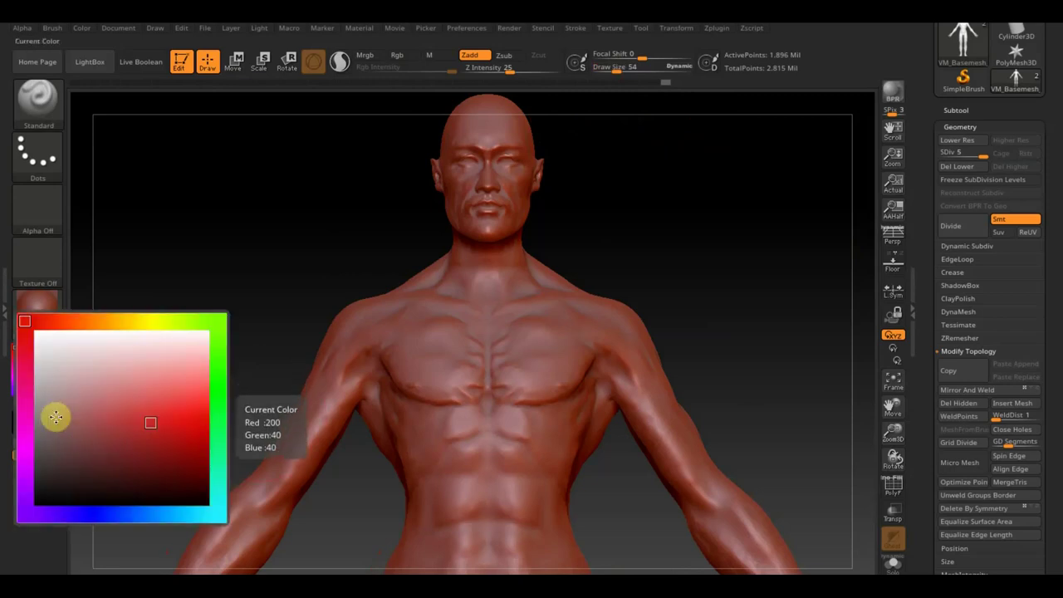
click(98, 515)
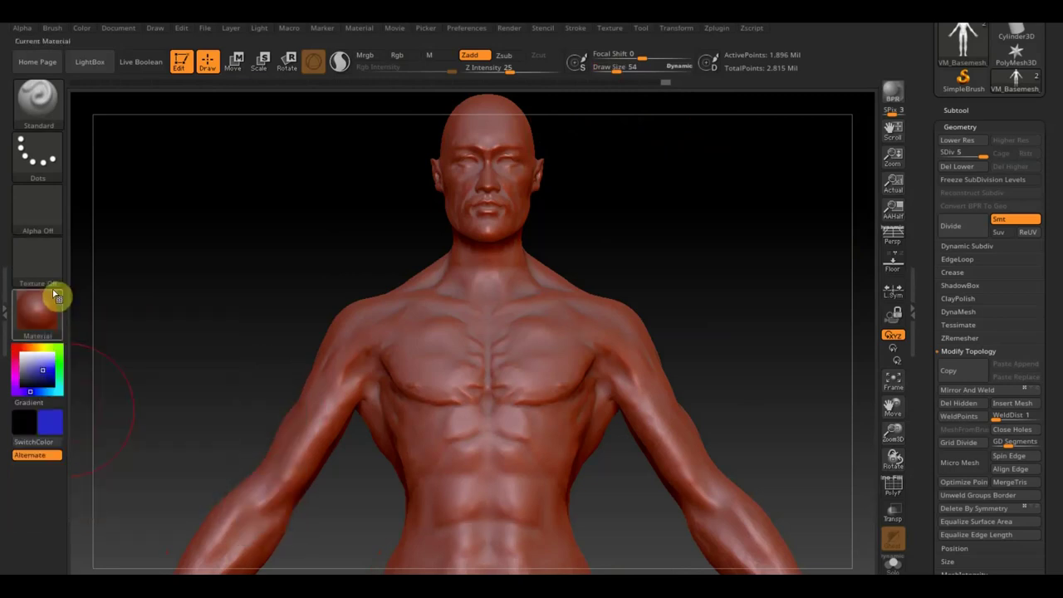
Apply the SketchShaded2 material, switch the brush to colour-only (Rgb on, Zadd off) with blue
click(43, 316)
click(158, 384)
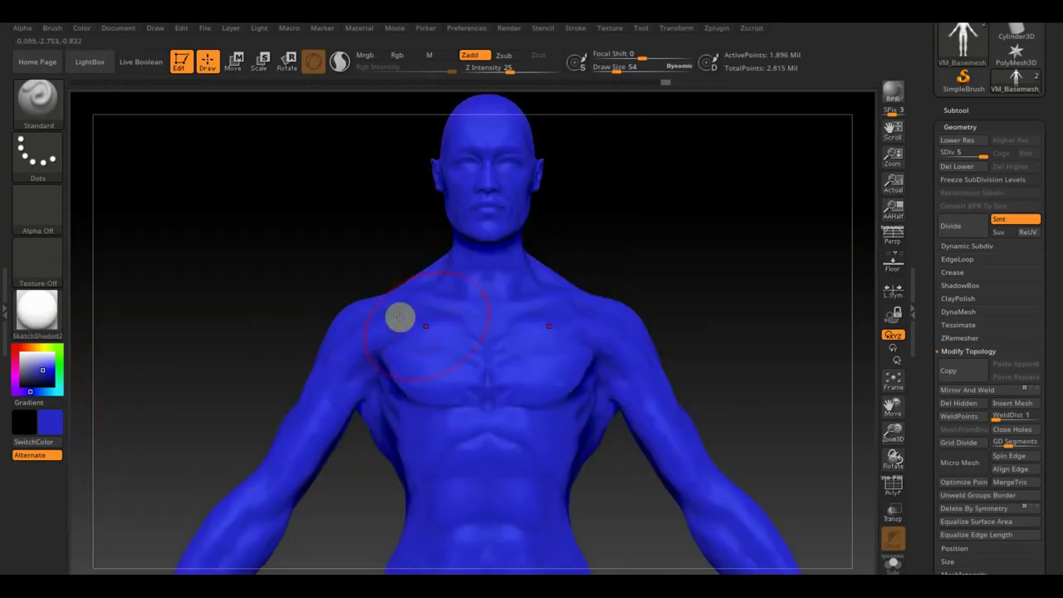
key(shift)
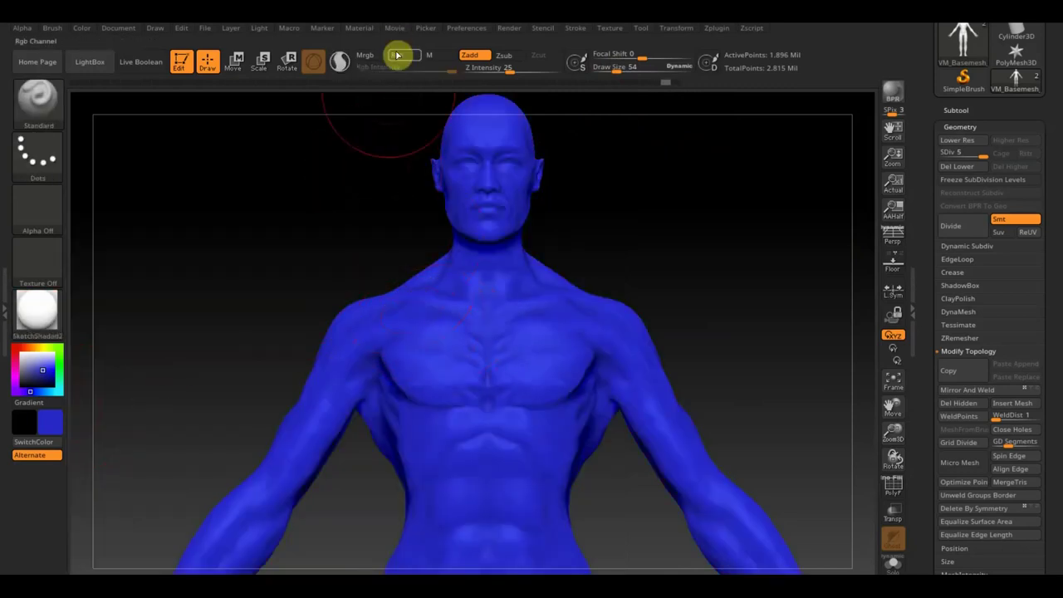
click(470, 56)
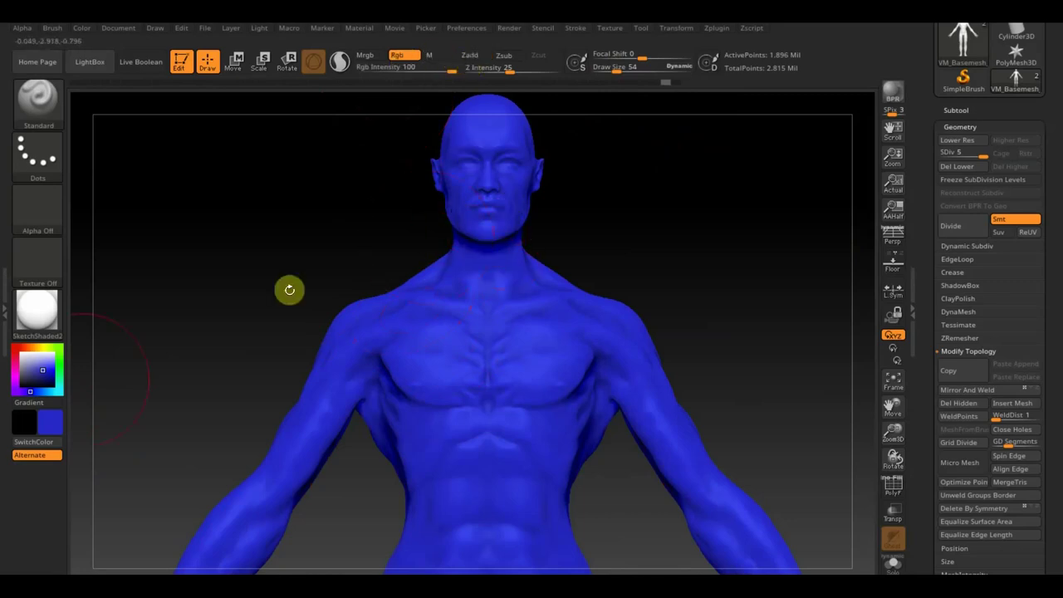
click(20, 355)
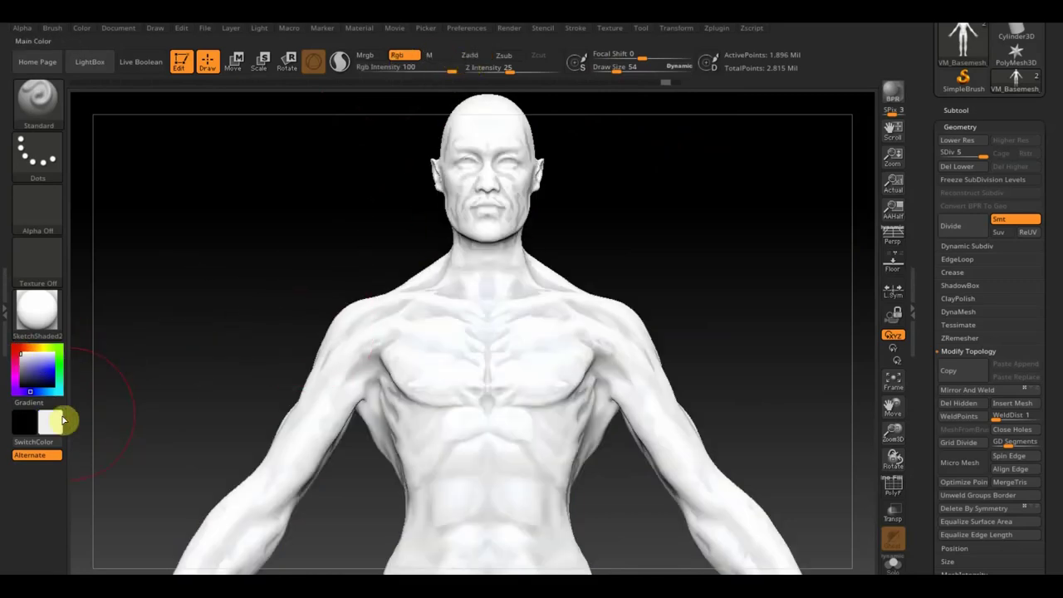
click(63, 421)
click(91, 510)
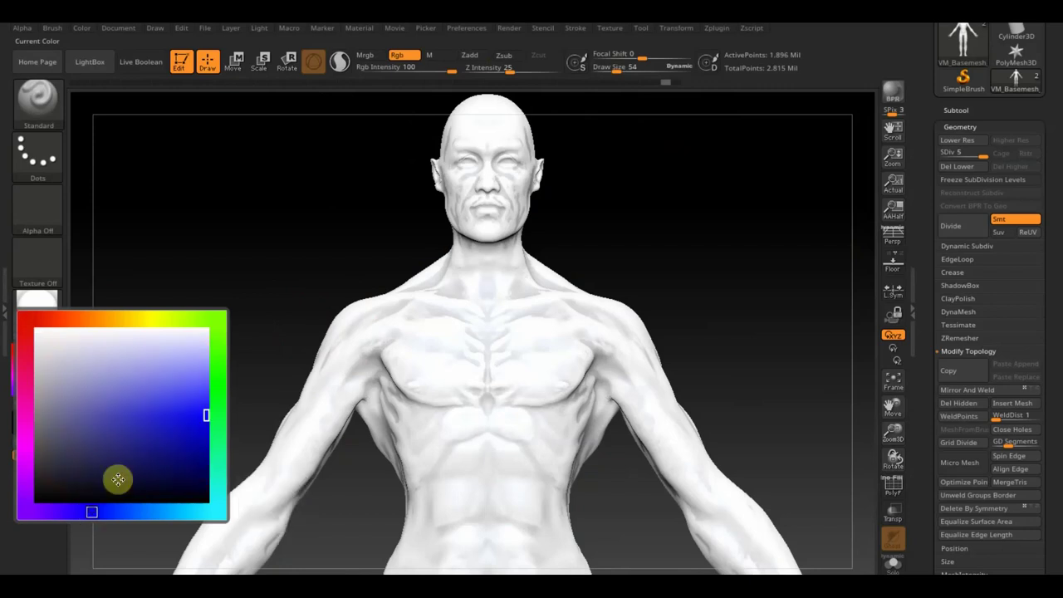
click(145, 426)
Polypaint blue over the head, chest, abdomen and remaining white areas of the body
mouse_move(487, 332)
mouse_down()
mouse_move(477, 207)
mouse_move(459, 234)
mouse_move(505, 246)
mouse_move(257, 460)
mouse_move(554, 398)
mouse_up()
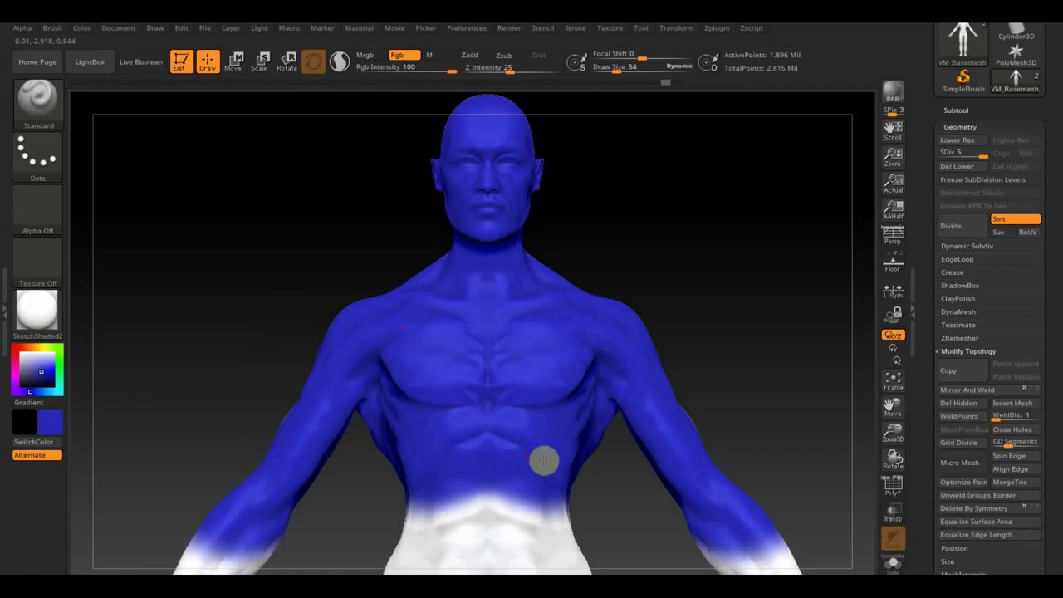
drag(530, 440, 556, 541)
mouse_move(678, 320)
mouse_down()
mouse_move(705, 275)
mouse_move(565, 265)
mouse_up()
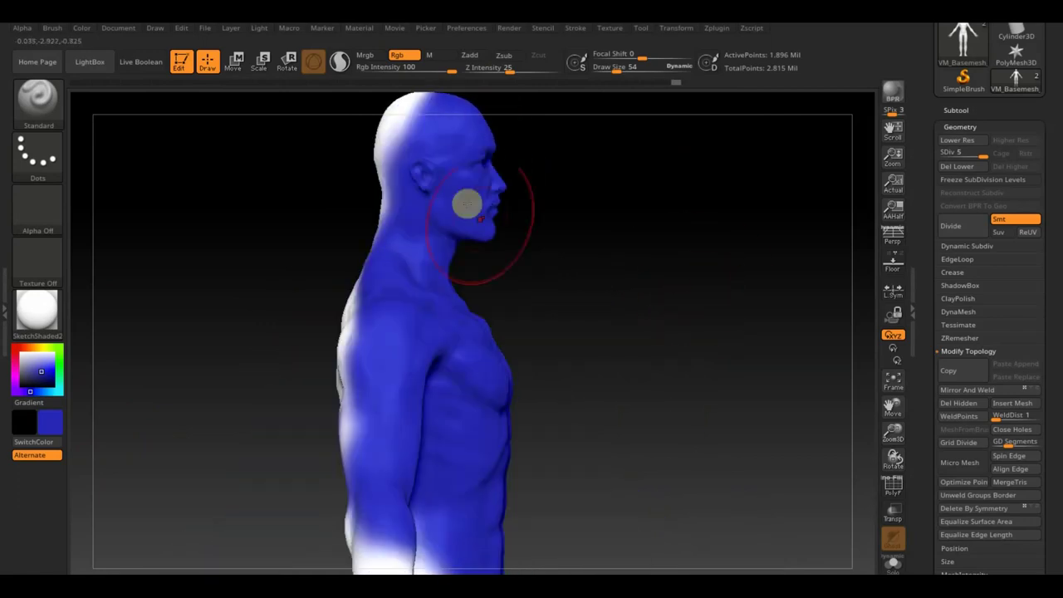
mouse_move(365, 249)
mouse_down()
mouse_move(339, 379)
mouse_move(385, 294)
mouse_move(349, 429)
mouse_move(516, 552)
mouse_move(418, 527)
mouse_up()
drag(615, 434, 555, 441)
Paint orange skin tone over head, neck, chest, back and arms, then expand the UV Master options
mouse_move(62, 410)
mouse_down()
mouse_move(55, 423)
mouse_move(59, 363)
mouse_move(108, 327)
mouse_move(103, 401)
mouse_move(145, 420)
mouse_up()
drag(448, 183, 422, 221)
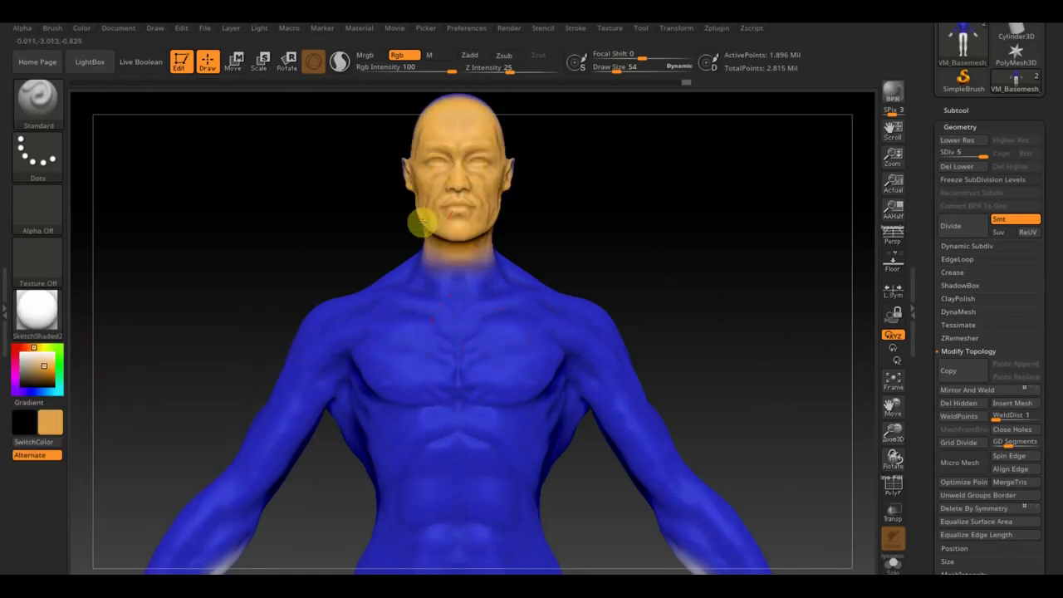
mouse_move(466, 116)
mouse_down()
mouse_move(439, 256)
mouse_move(318, 278)
mouse_move(498, 323)
mouse_move(379, 383)
mouse_move(408, 498)
mouse_move(606, 380)
mouse_up()
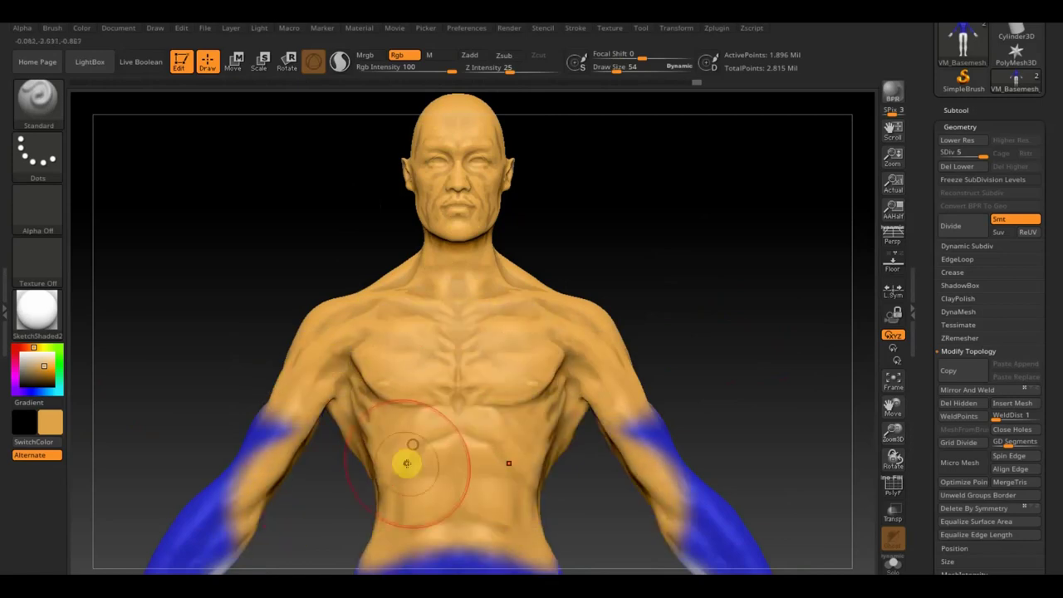
mouse_move(712, 337)
mouse_down()
mouse_move(750, 349)
mouse_move(729, 345)
mouse_move(780, 338)
mouse_move(271, 199)
mouse_move(311, 142)
mouse_up()
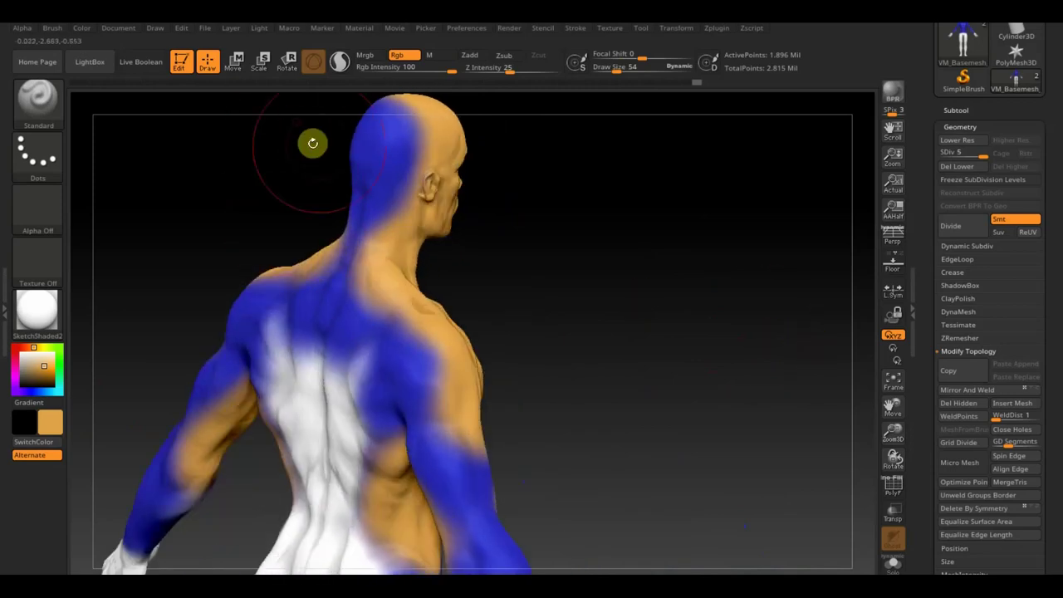
mouse_move(384, 169)
mouse_down()
mouse_move(379, 130)
mouse_move(257, 302)
mouse_move(282, 410)
mouse_move(497, 537)
mouse_move(404, 532)
mouse_move(269, 560)
mouse_move(101, 536)
mouse_move(159, 553)
mouse_up()
mouse_move(589, 342)
mouse_down()
mouse_move(506, 332)
mouse_move(612, 300)
mouse_up()
shift+drag(681, 238, 723, 291)
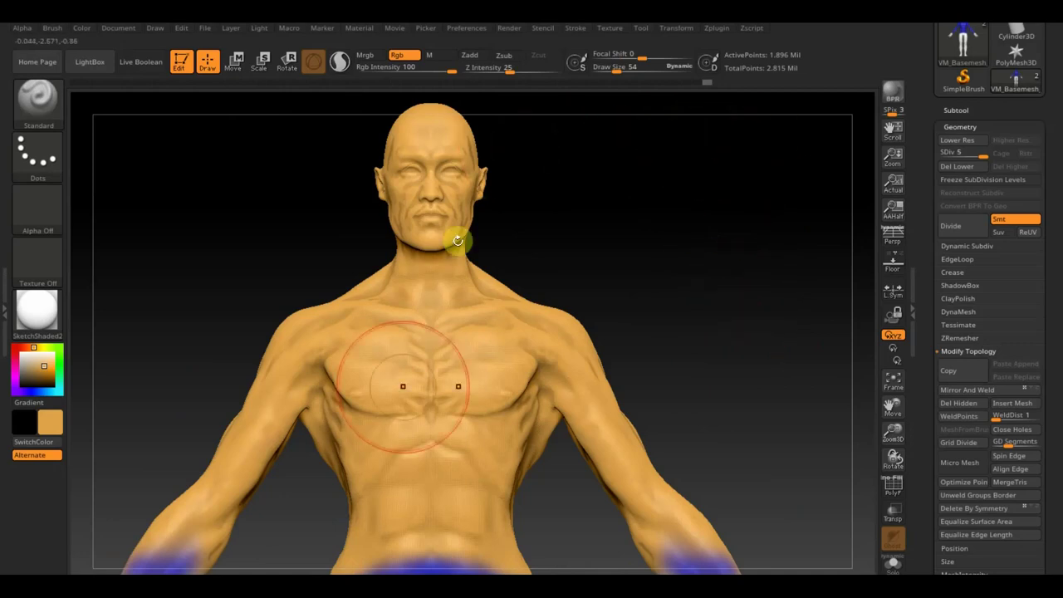
click(723, 30)
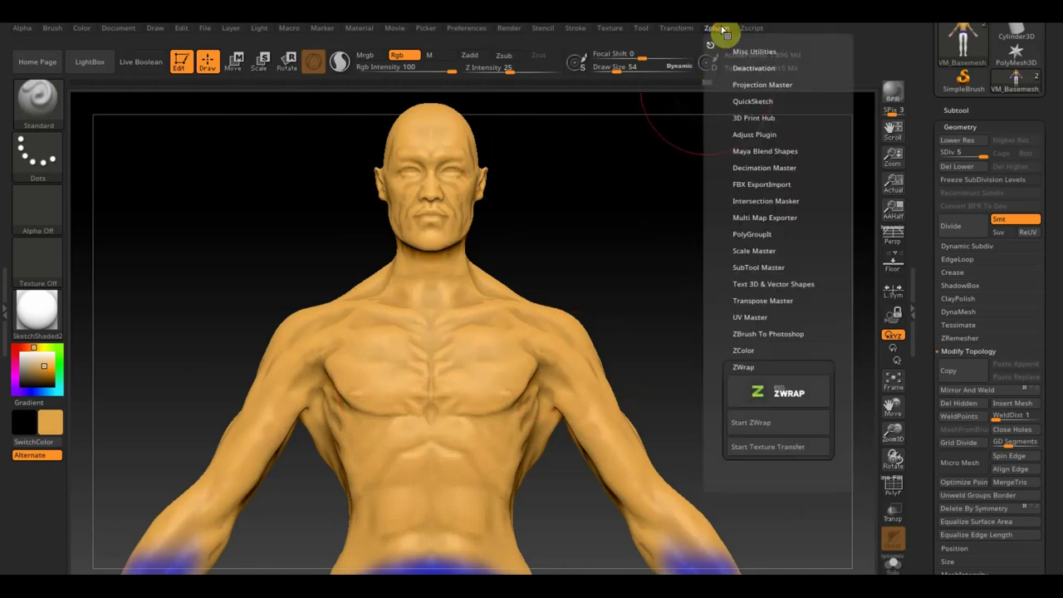
click(756, 319)
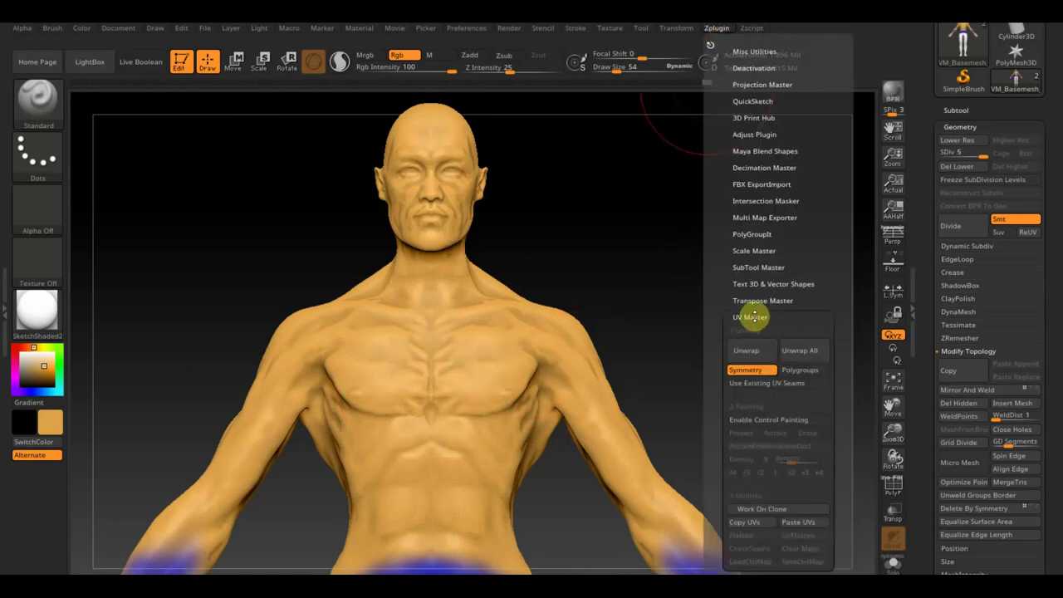
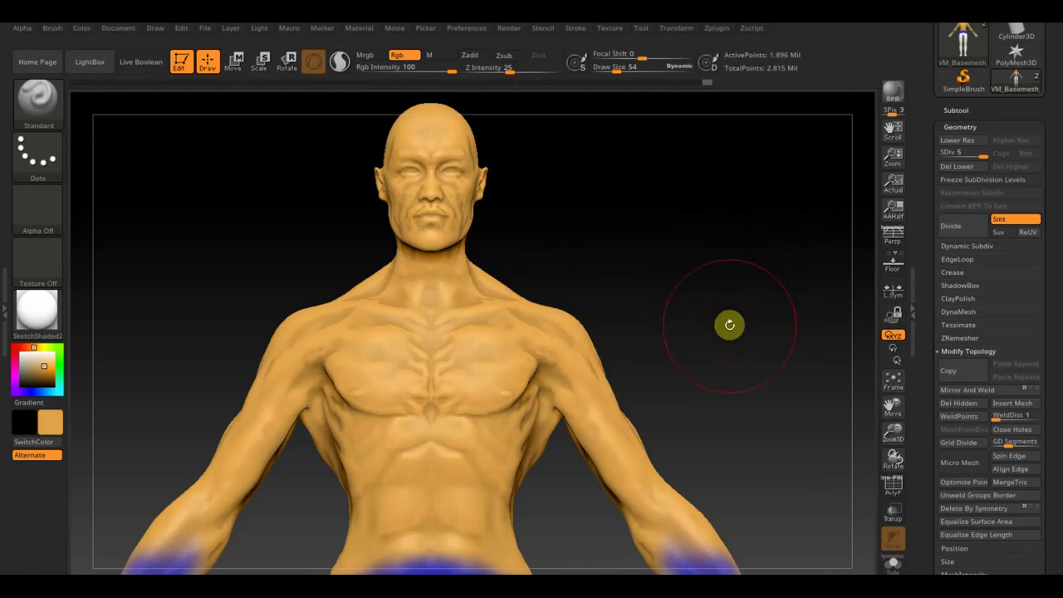
Zoom out and centre the whole sculpted figure in the ZBrush canvas
alt+drag(723, 337, 695, 194)
mouse_move(618, 267)
alt+mouse_down()
mouse_move(689, 273)
mouse_move(719, 249)
mouse_move(717, 239)
alt+mouse_up()
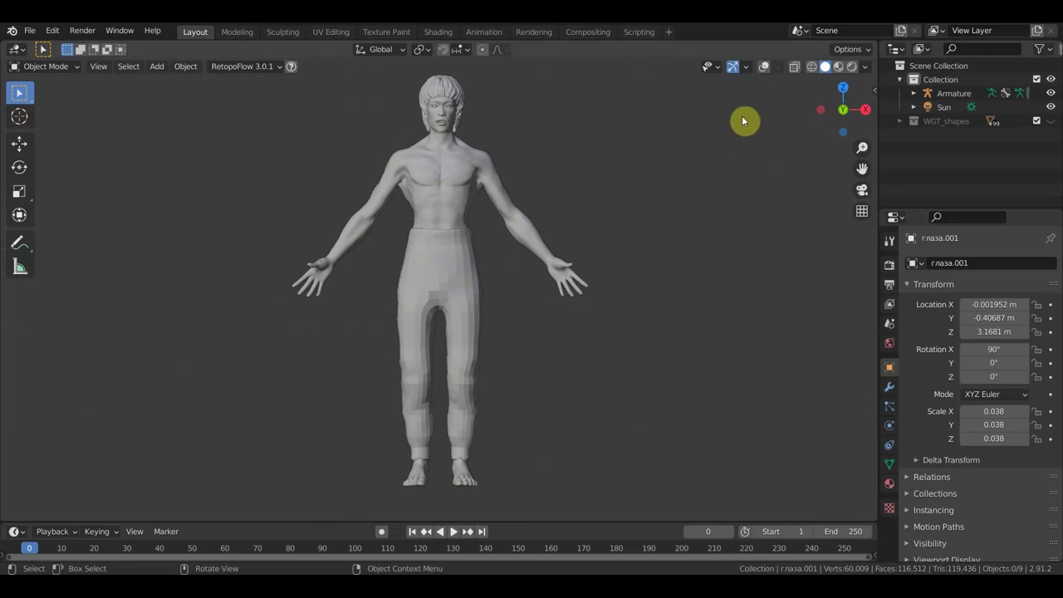
Switch to Material Preview, show the armature bones and grid overlays, and select the trousers
click(838, 66)
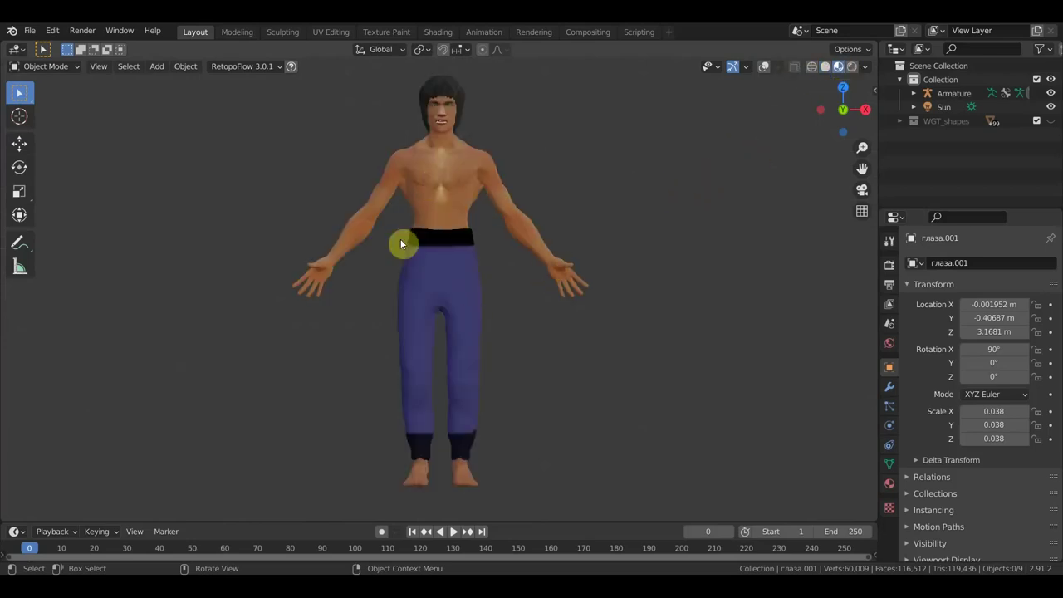
mouse_move(427, 189)
middle_down()
mouse_move(607, 200)
mouse_move(560, 211)
mouse_move(577, 207)
middle_up()
click(764, 70)
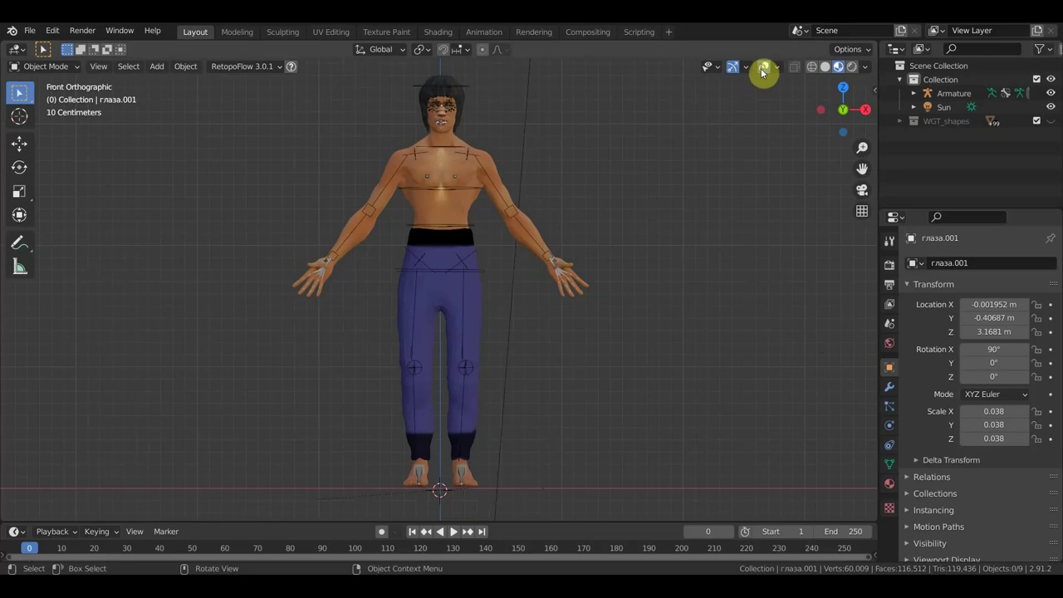
click(476, 314)
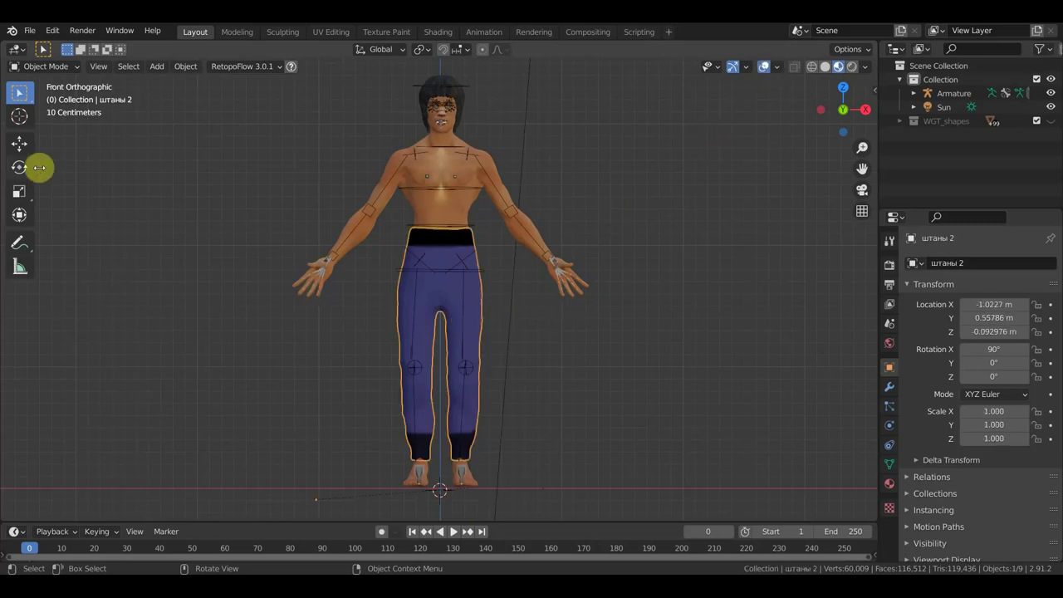
click(19, 144)
drag(364, 507, 557, 501)
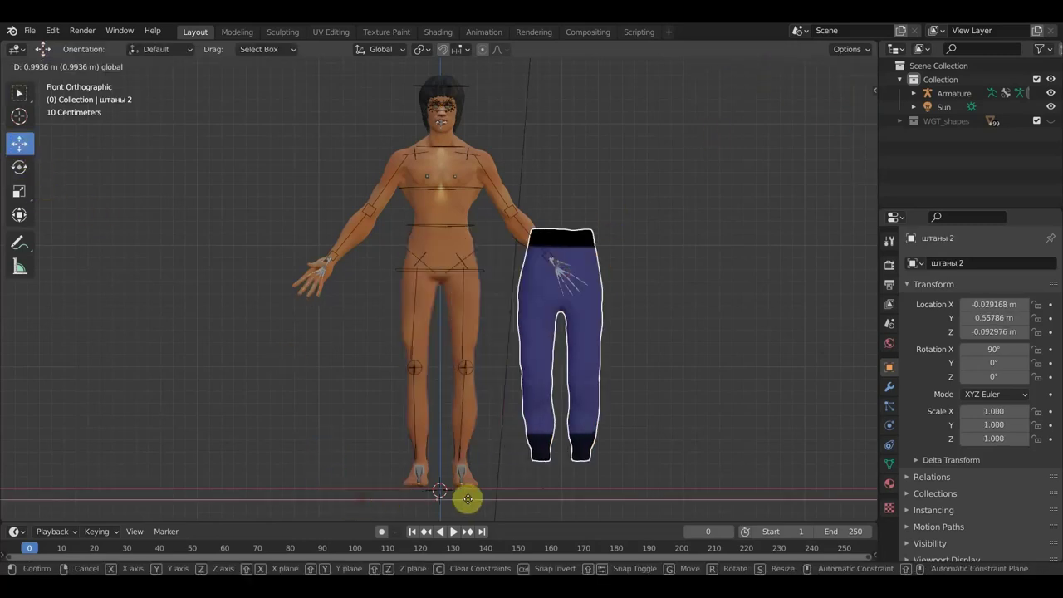
click(456, 108)
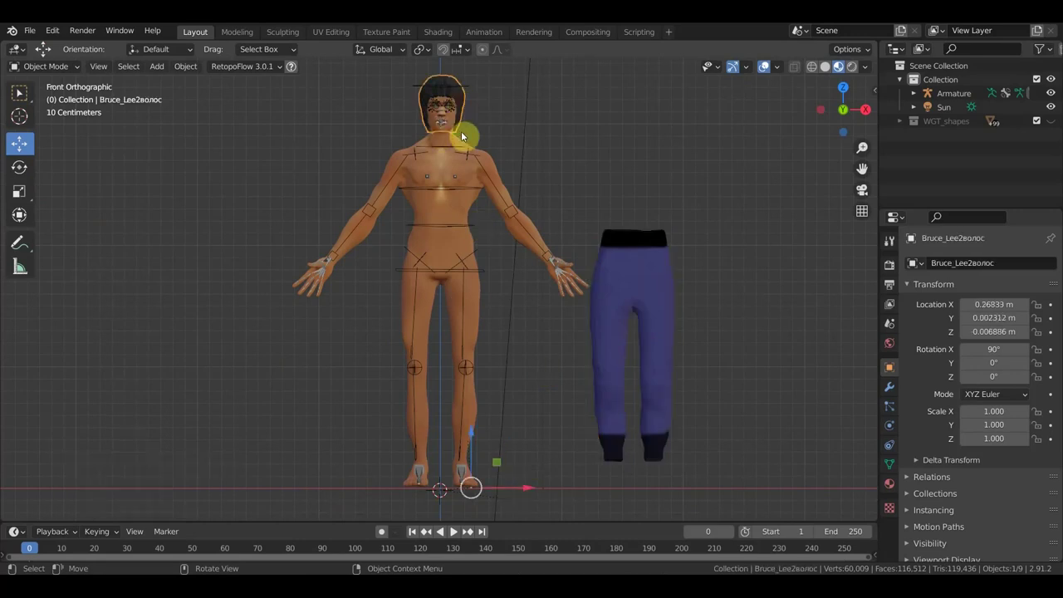
drag(527, 490, 640, 504)
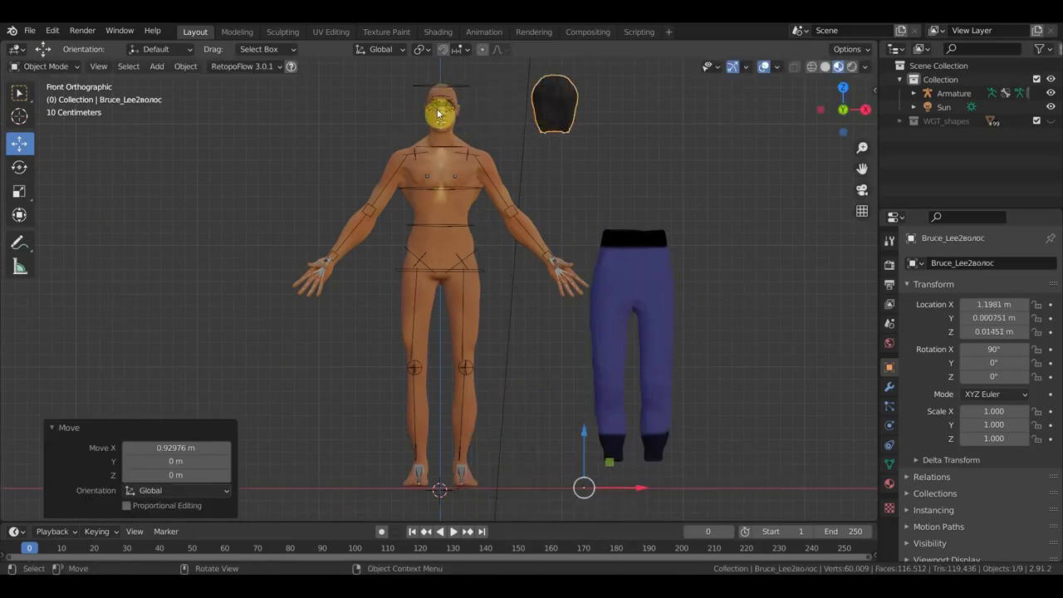
scroll(551, 182, up, 2)
mouse_move(548, 204)
shift+middle_down()
mouse_move(518, 363)
mouse_move(581, 360)
mouse_move(603, 272)
shift+middle_up()
scroll(574, 360, up, 2)
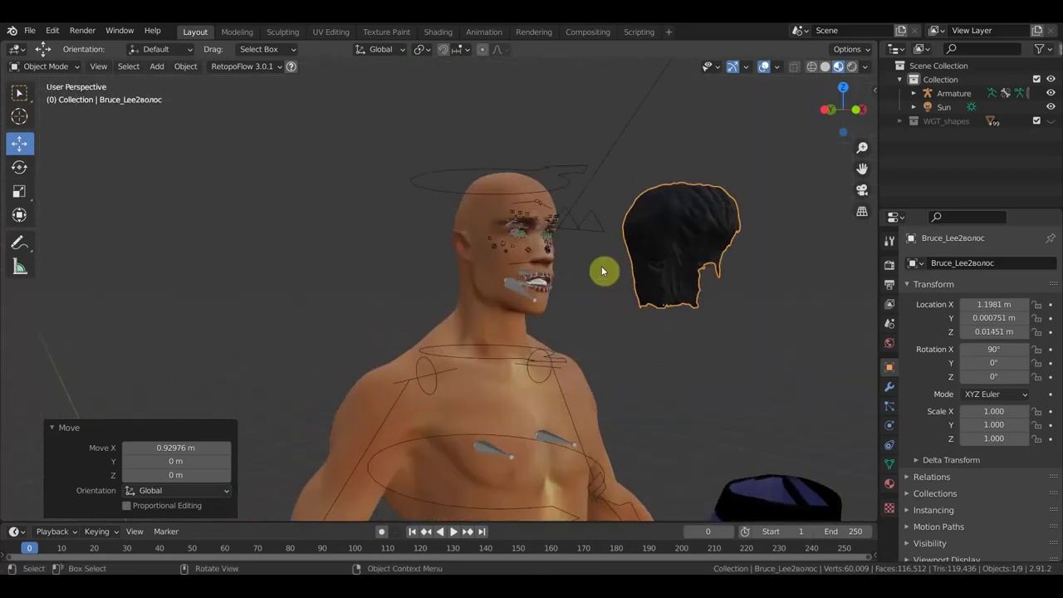
mouse_move(441, 242)
middle_down()
mouse_move(418, 259)
mouse_move(593, 333)
mouse_move(502, 237)
mouse_move(527, 260)
mouse_move(603, 288)
mouse_move(563, 304)
mouse_move(570, 316)
mouse_move(547, 315)
middle_up()
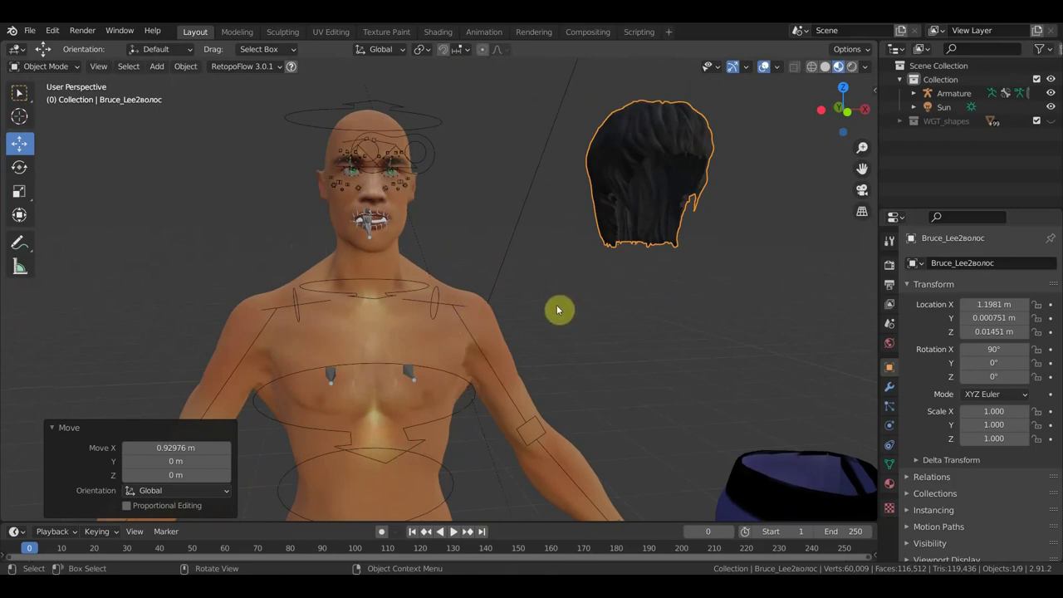
mouse_move(442, 173)
middle_down()
mouse_move(517, 180)
mouse_move(436, 156)
middle_up()
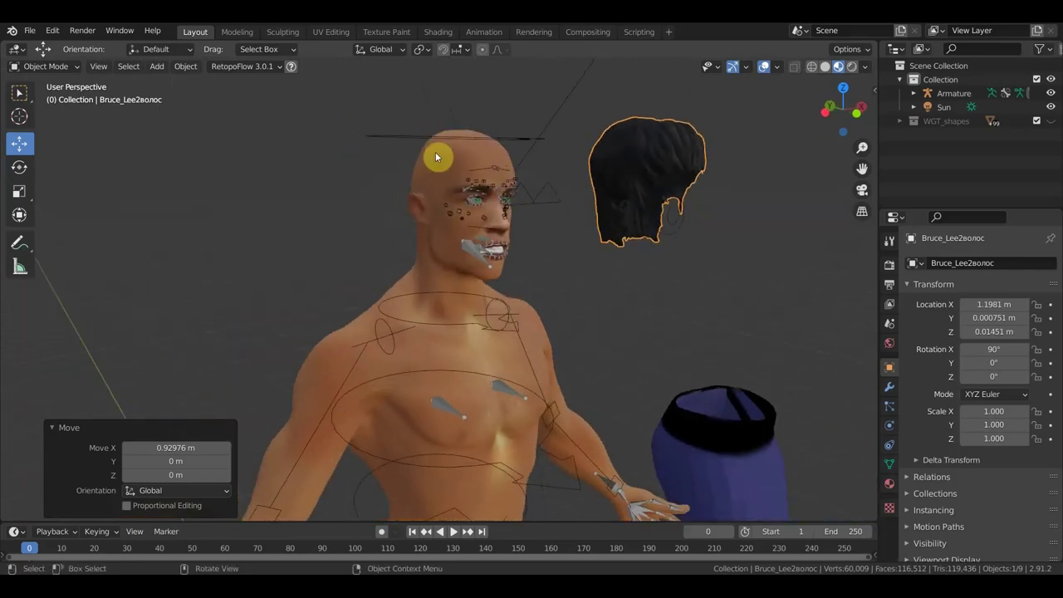
middle_drag(539, 276, 480, 257)
scroll(479, 256, down, 3)
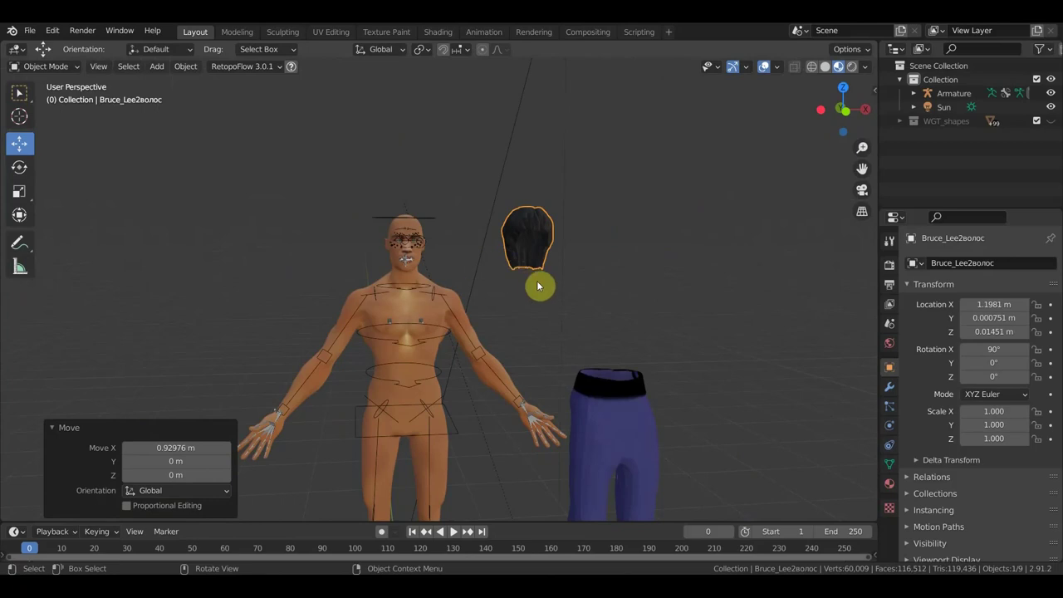
mouse_move(620, 290)
shift+middle_down()
mouse_move(631, 183)
mouse_move(651, 185)
shift+middle_up()
key(KP_1)
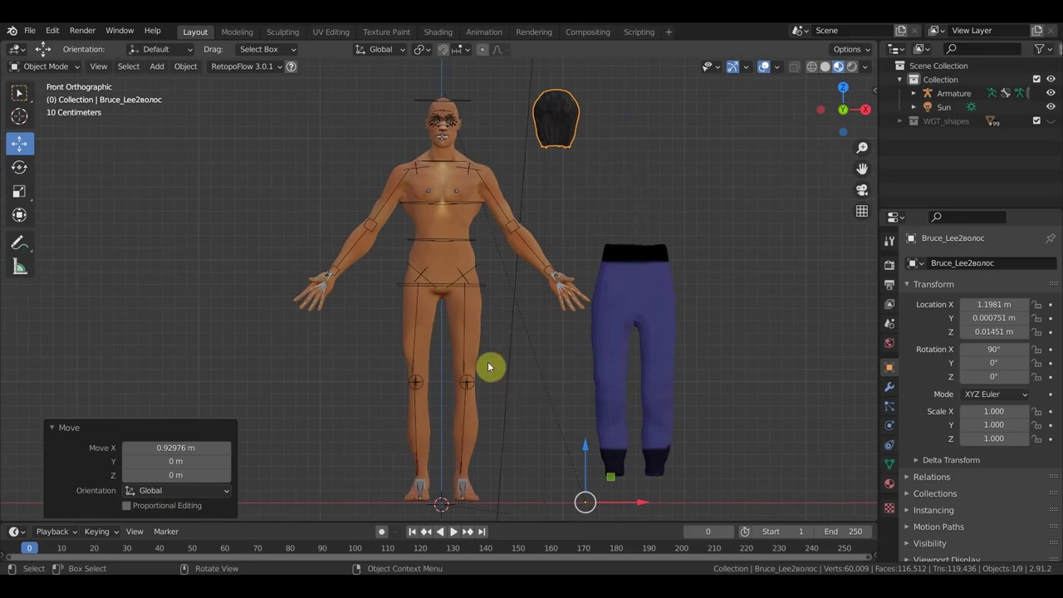
click(615, 310)
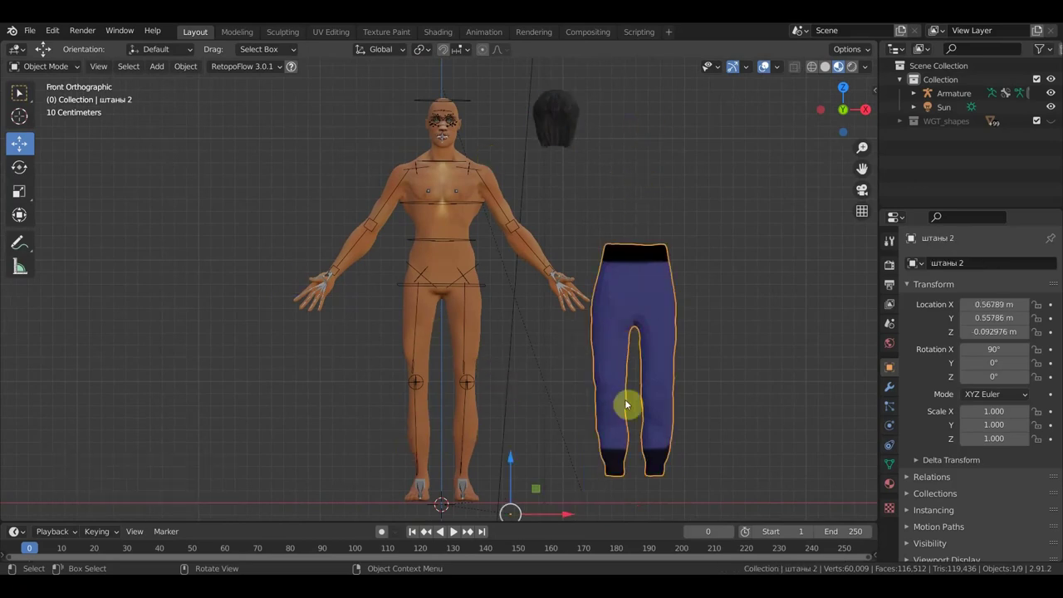
key(g)
click(594, 508)
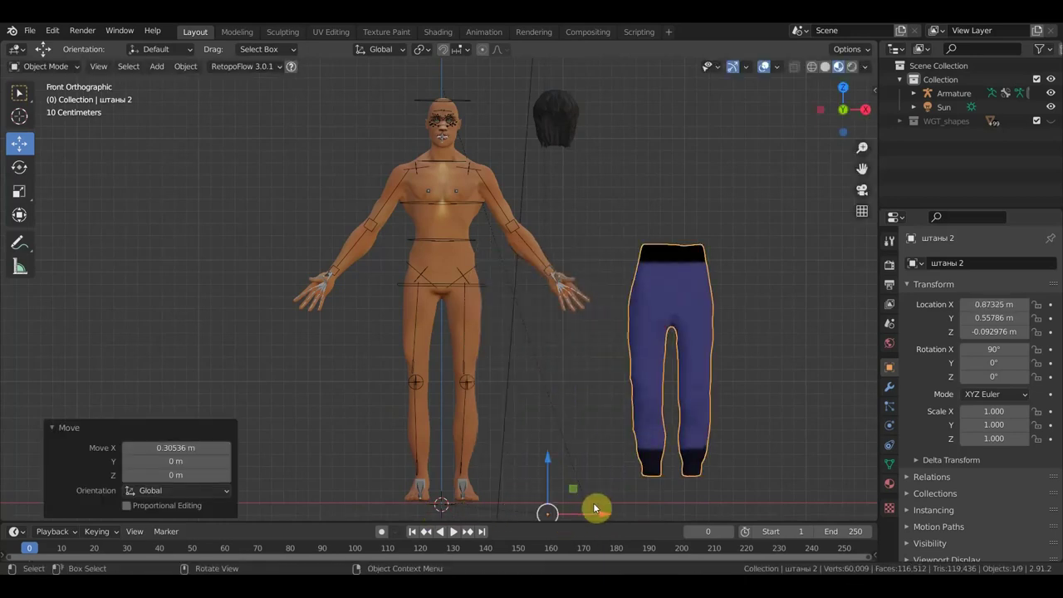
key(ctrl+z)
key(ctrl+z)
key(ctrl+z)
key(ctrl+z)
key(ctrl+z)
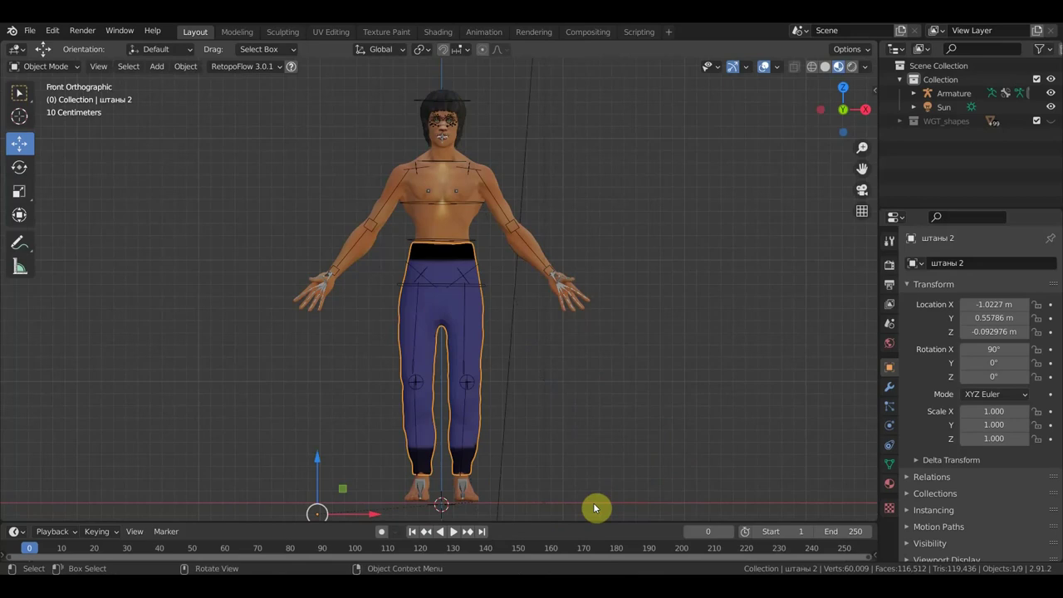
Toggle the viewport overlays off and back on and switch to the Select Box tool
click(764, 66)
middle_drag(657, 213, 587, 218)
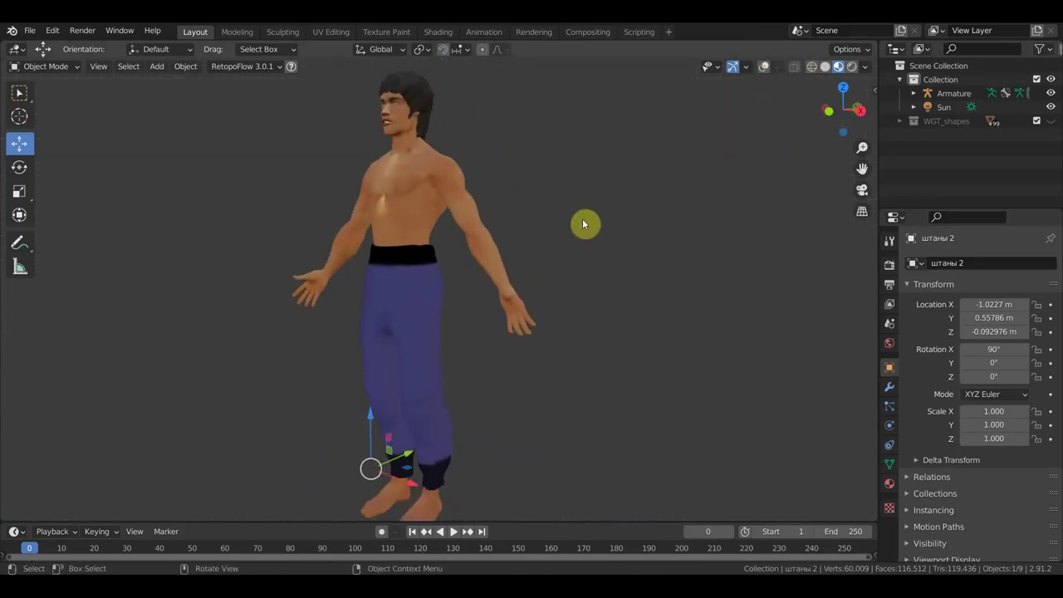
click(19, 93)
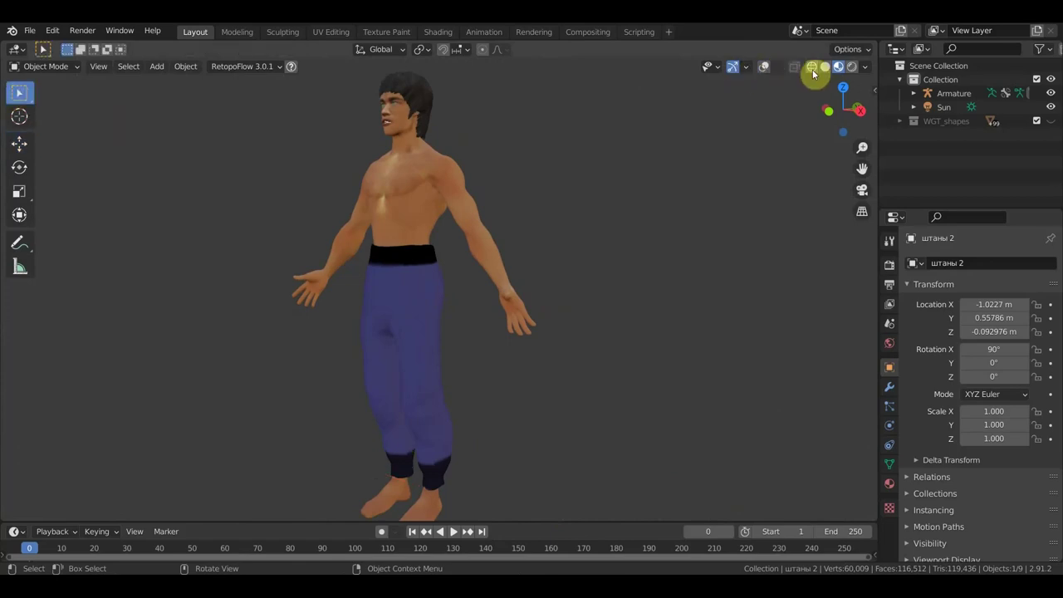
click(764, 67)
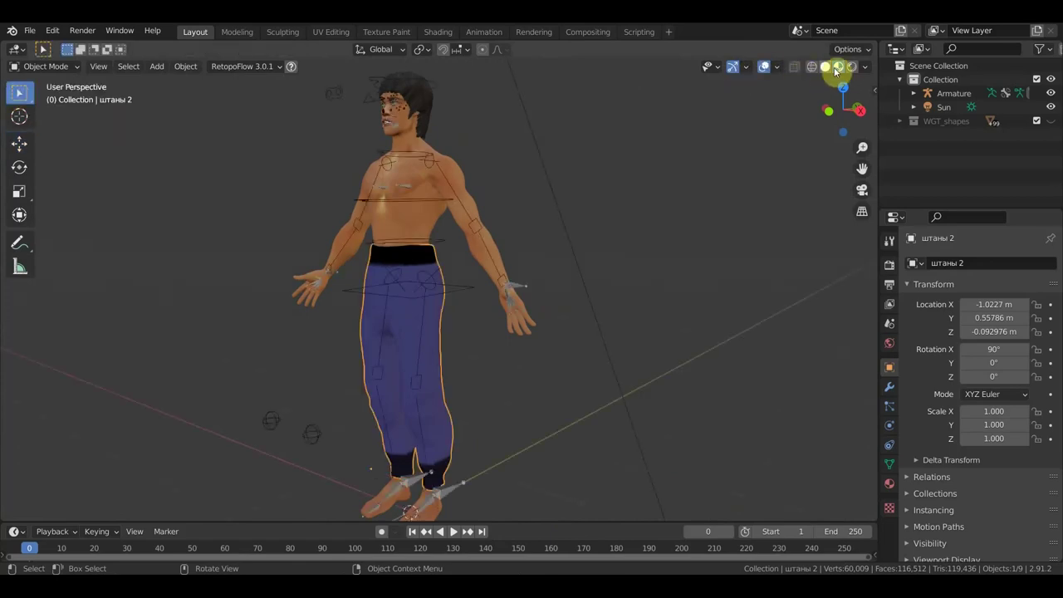
Zoom in on the face and open the N sidebar with the trousers' transform values
scroll(612, 173, up, 5)
mouse_move(608, 174)
middle_down()
mouse_move(606, 264)
mouse_move(646, 274)
mouse_move(608, 272)
mouse_move(619, 287)
mouse_move(591, 260)
mouse_move(371, 205)
mouse_move(439, 215)
middle_up()
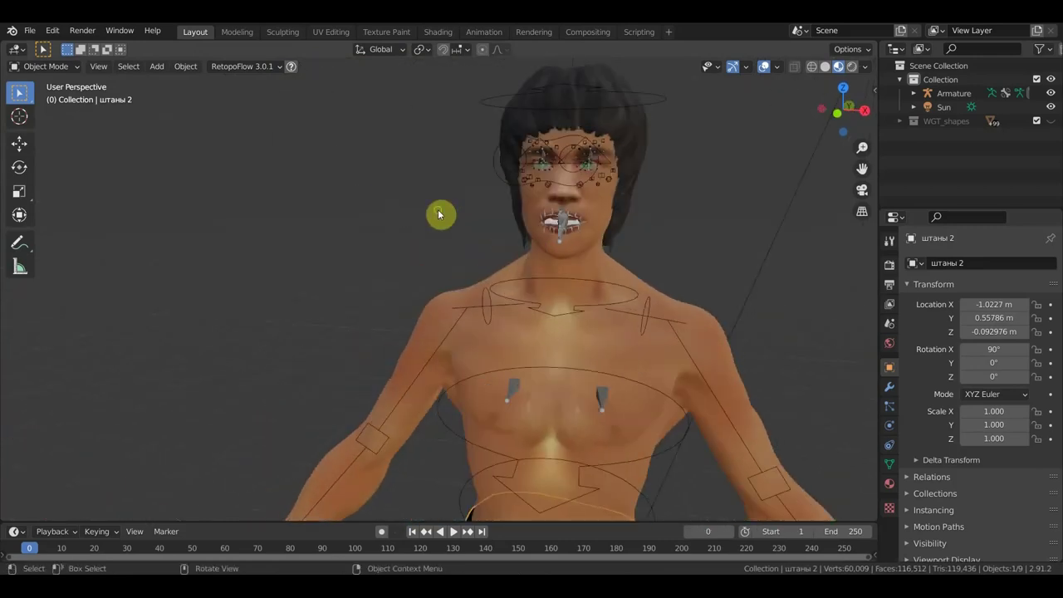
scroll(606, 197, up, 2)
scroll(574, 219, up, 2)
scroll(543, 254, up, 2)
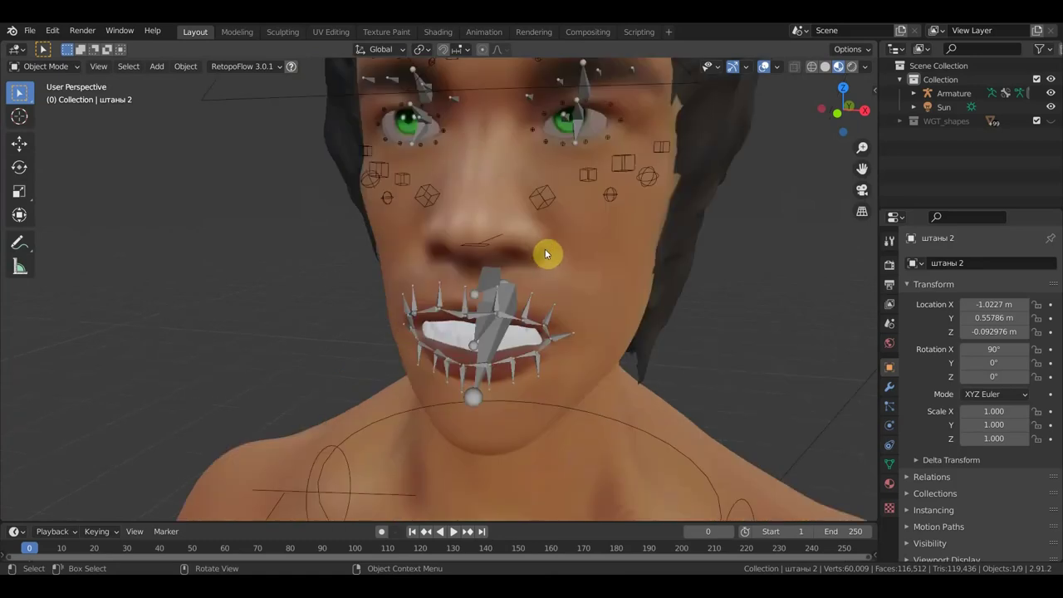
scroll(546, 253, down, 2)
key(n)
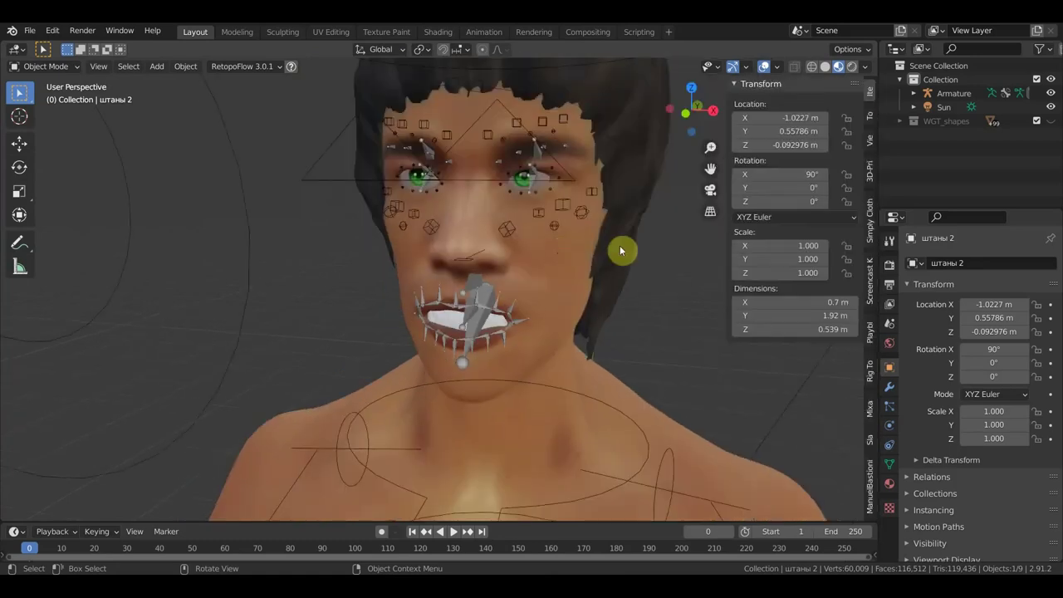
Open the Bone Widget tools with the Arm widget shape, then frame the mouth and select the armature
click(870, 374)
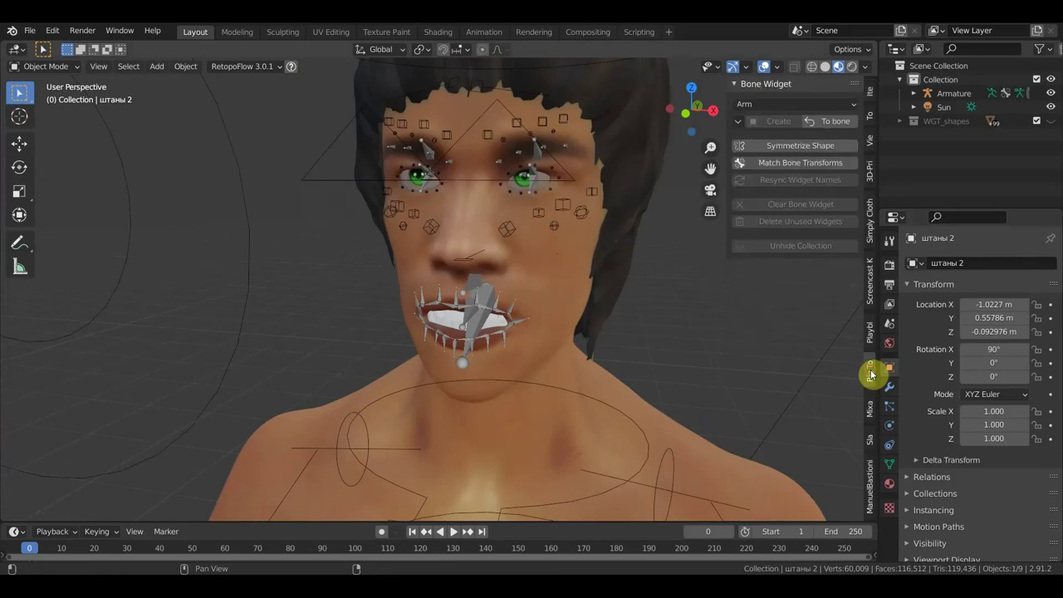
click(776, 104)
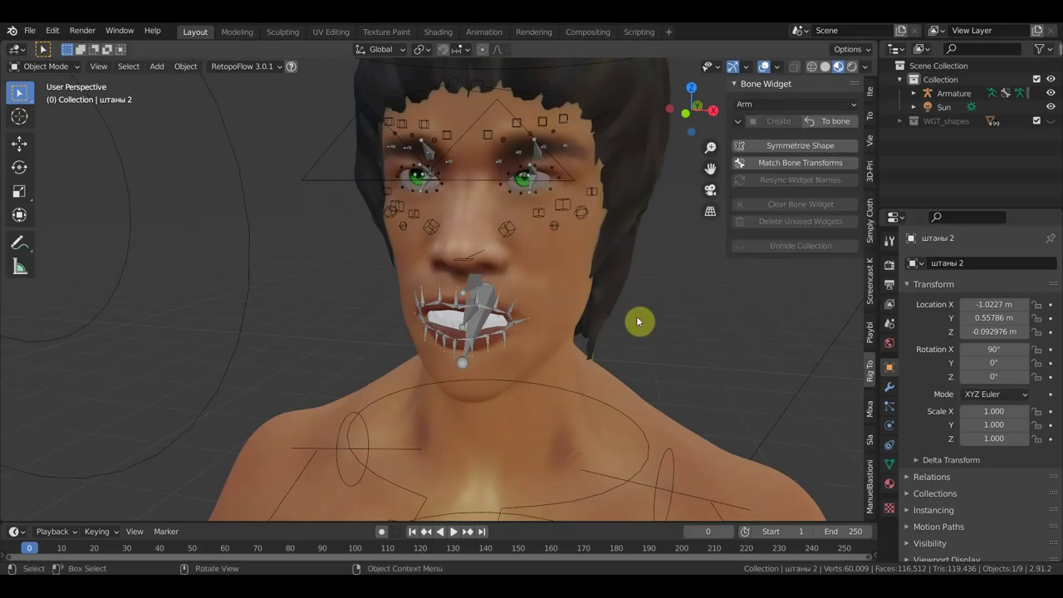
scroll(684, 332, down, 3)
middle_drag(684, 332, 662, 323)
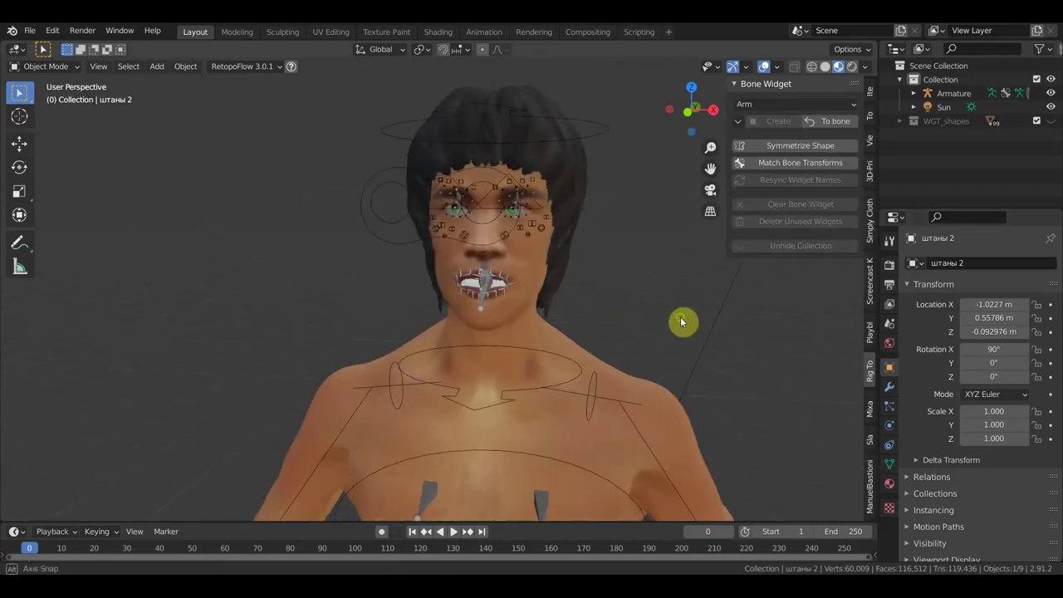
middle_drag(616, 239, 535, 240)
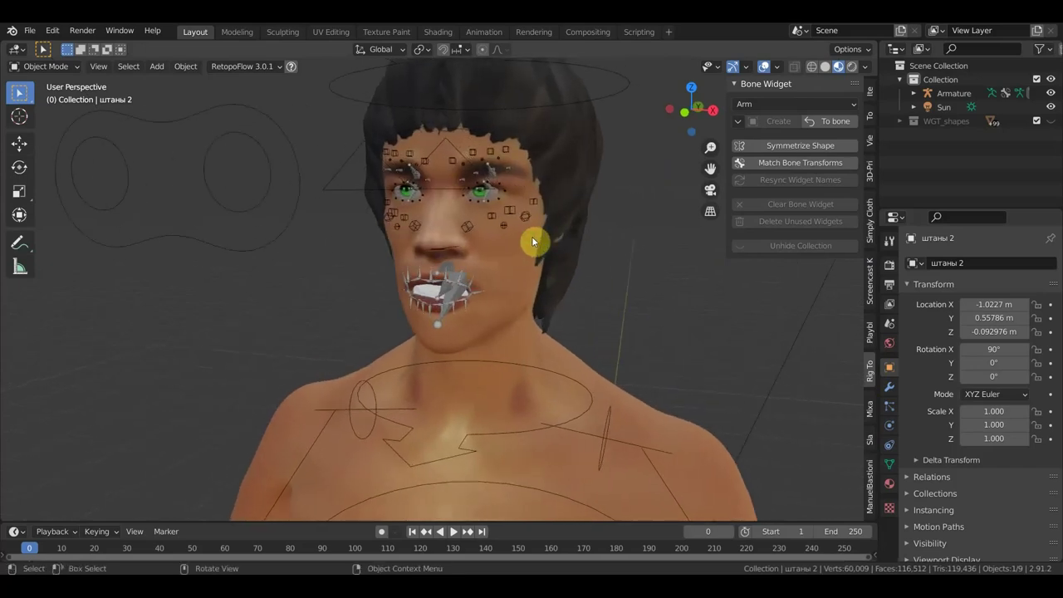
scroll(534, 236, up, 5)
mouse_move(552, 247)
shift+middle_down()
mouse_move(607, 249)
mouse_move(564, 243)
shift+middle_up()
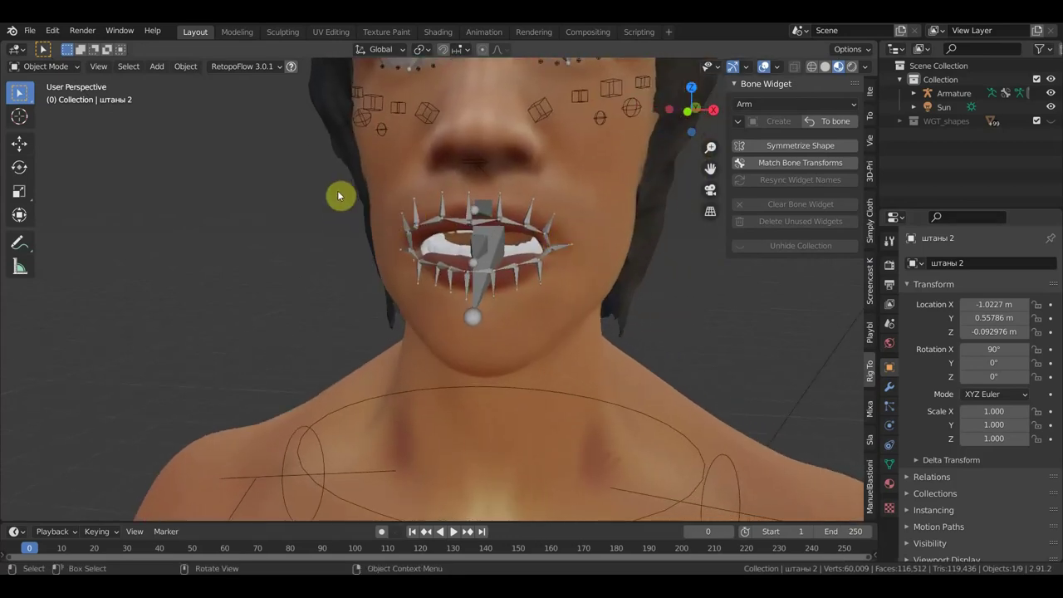
click(530, 229)
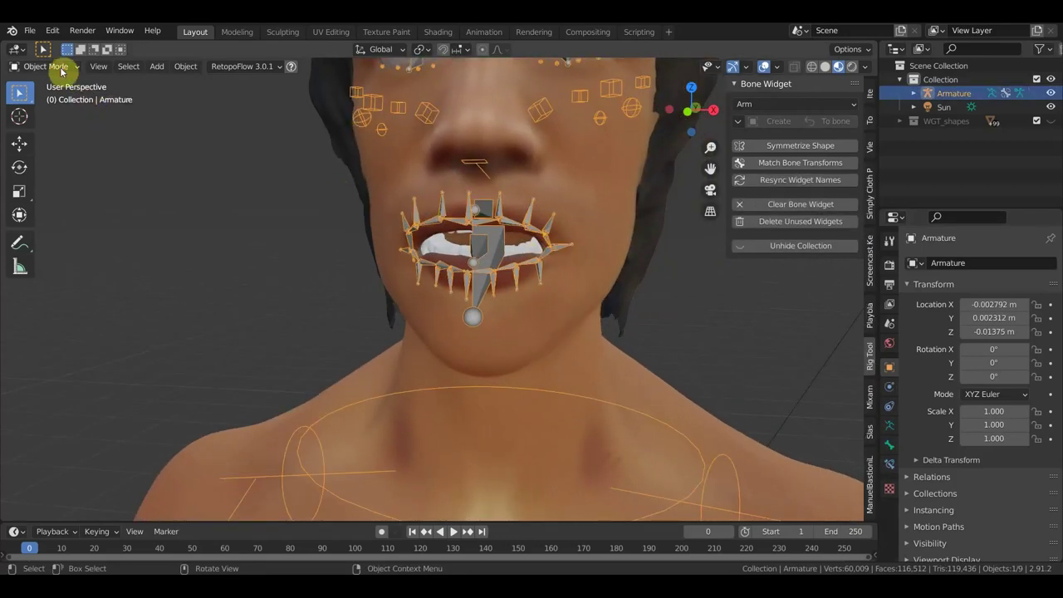
Switch the armature into Pose Mode and close the side panel
click(46, 66)
click(58, 114)
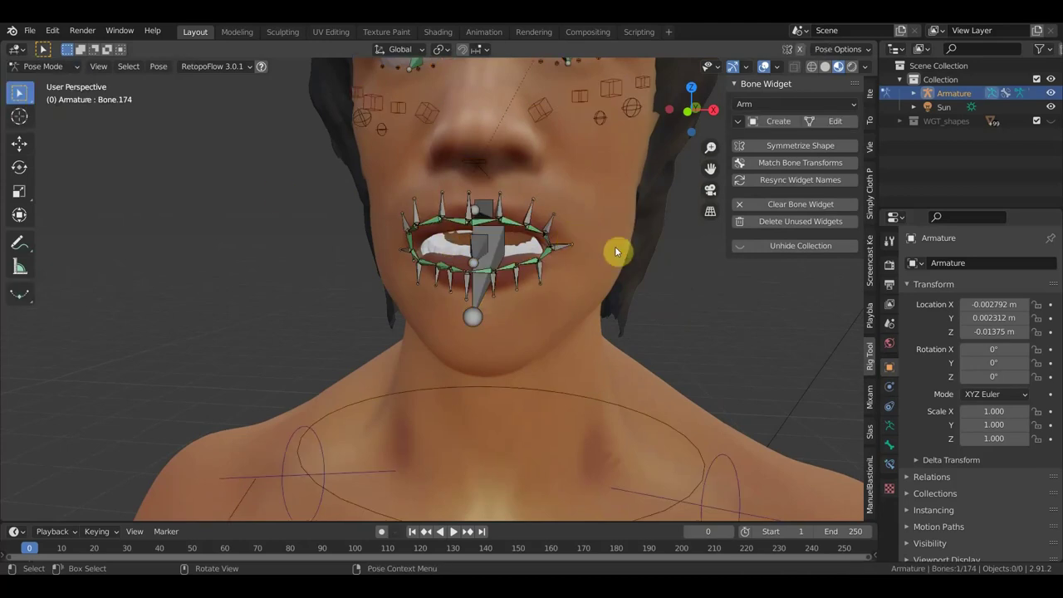
key(n)
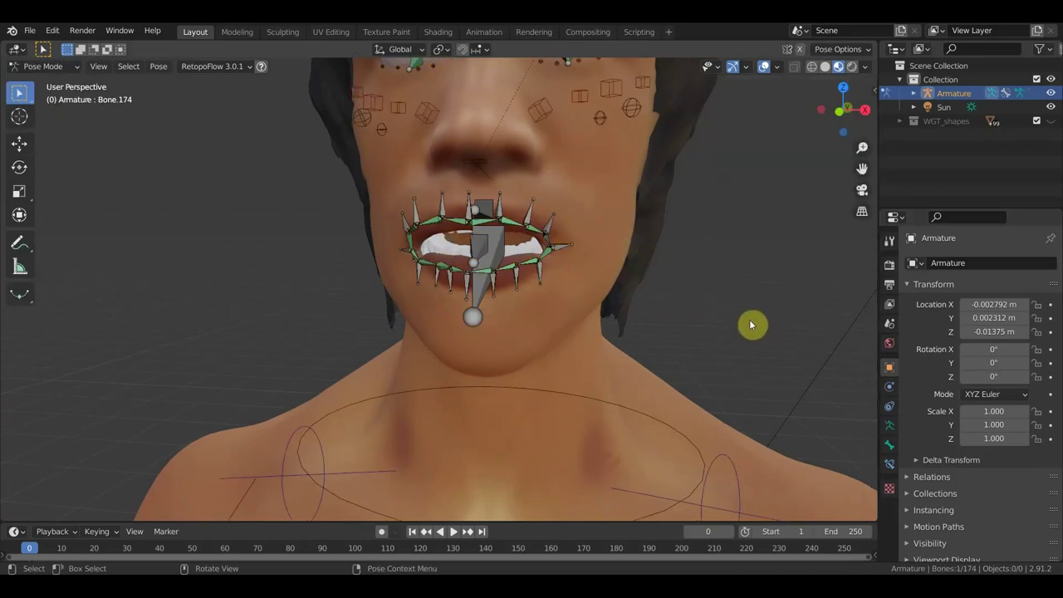
scroll(711, 315, down, 2)
scroll(702, 316, down, 2)
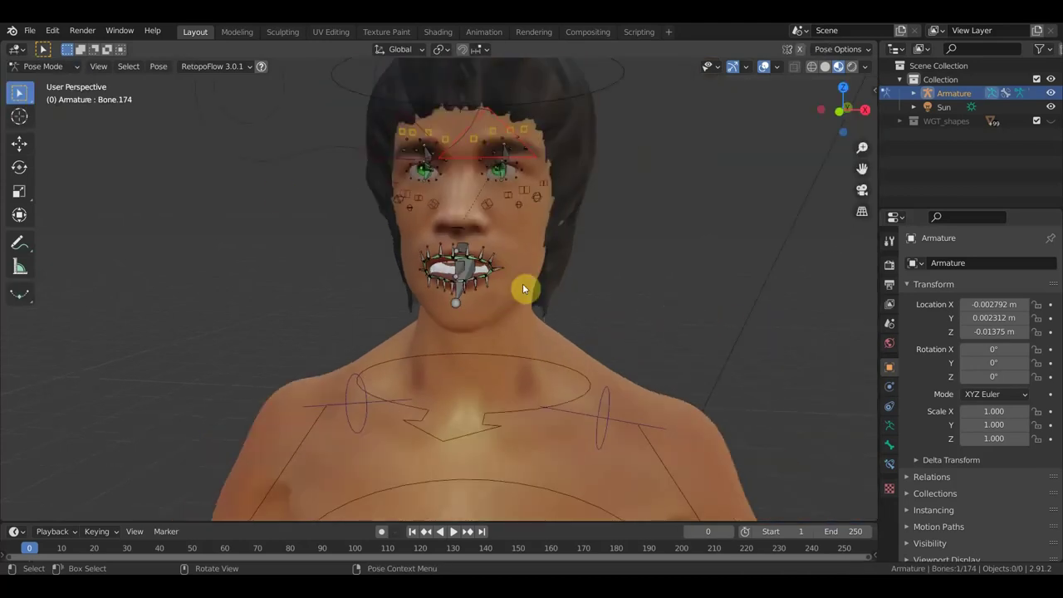
scroll(448, 285, up, 5)
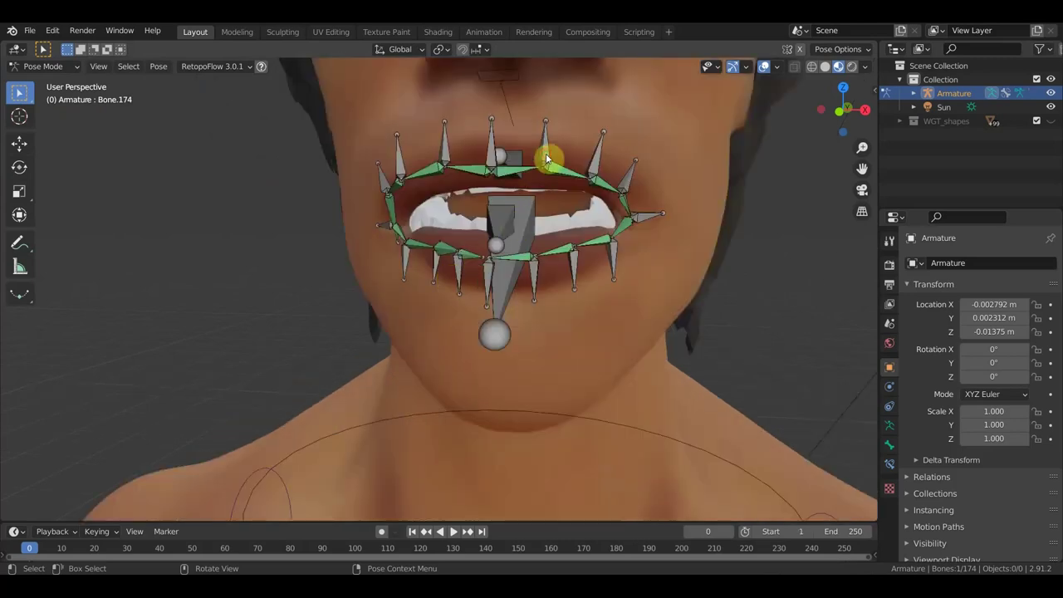
Move the upper-lip, lower-lip and jaw bones to part the mouth
key(g)
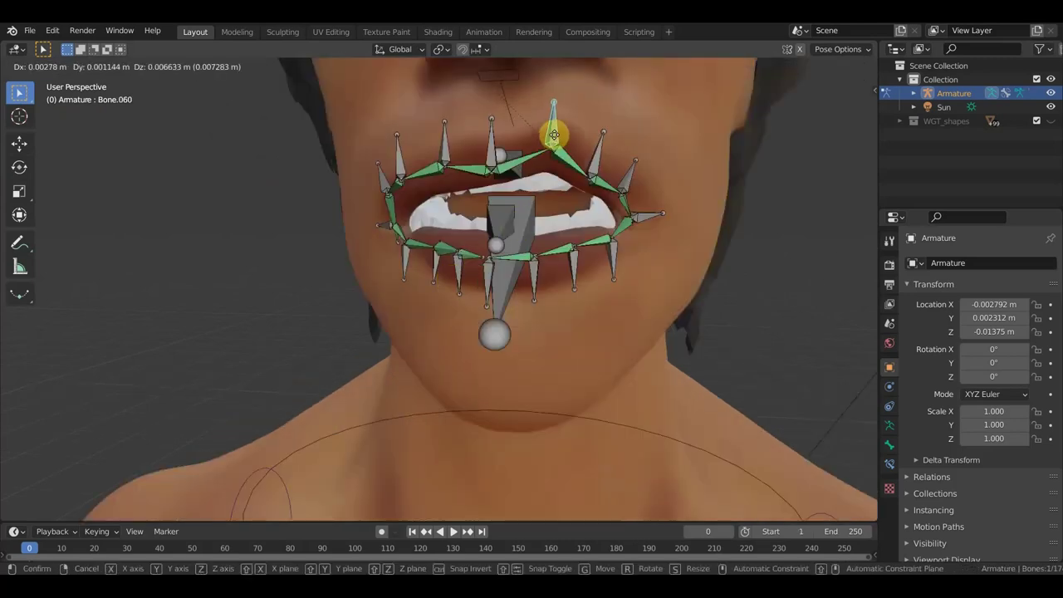
click(555, 149)
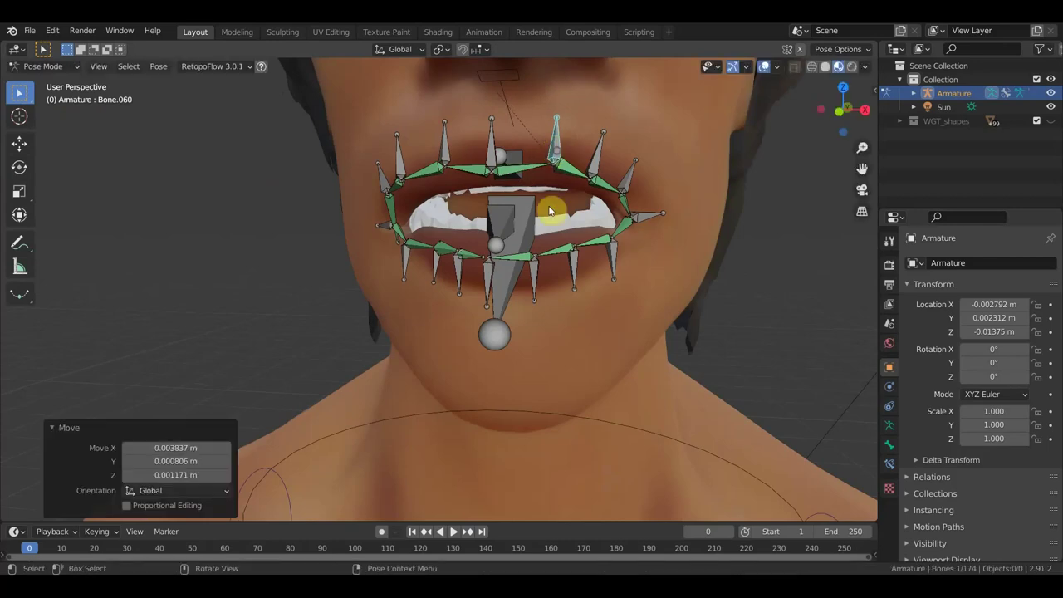
click(538, 279)
key(g)
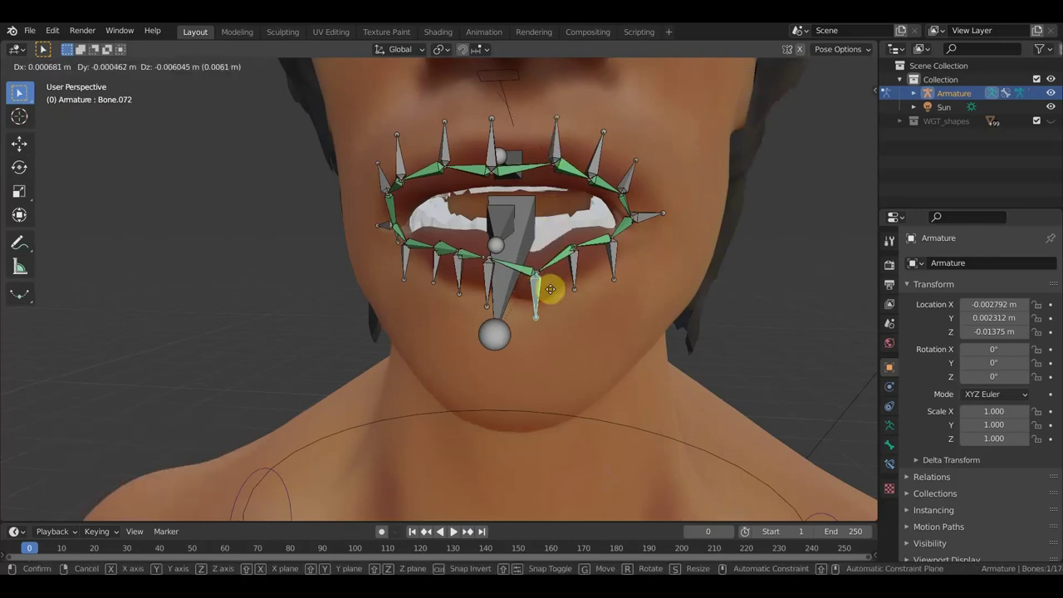
click(542, 278)
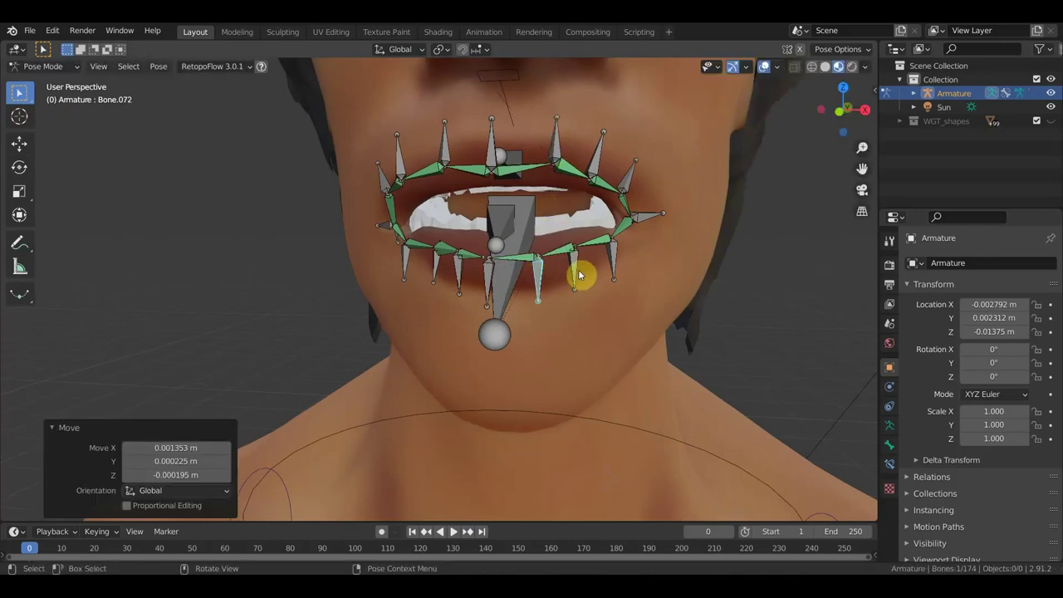
click(499, 290)
key(g)
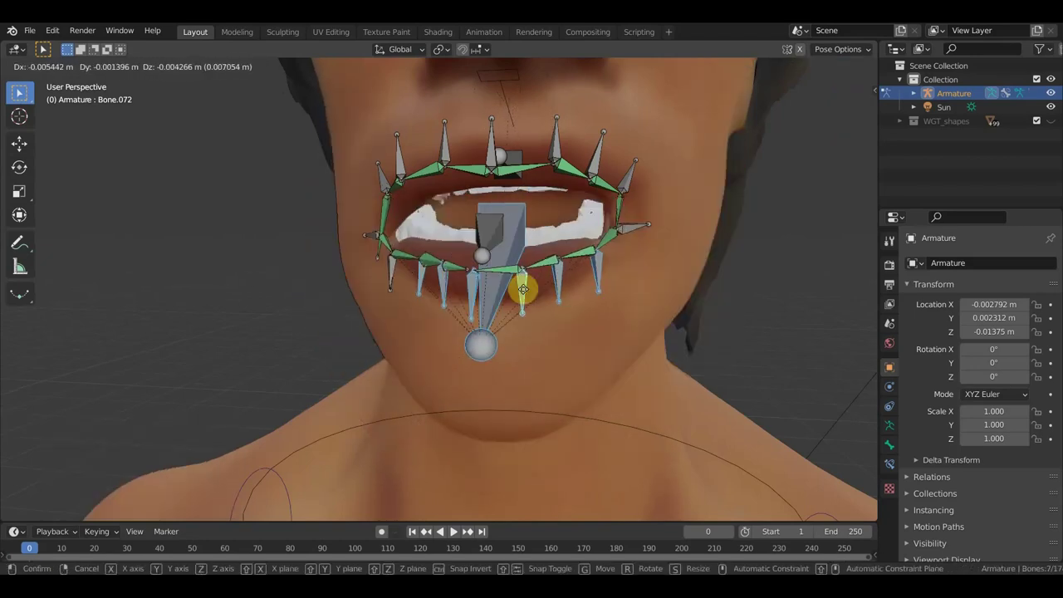
click(505, 307)
Try a further mouth bone move, then undo the last three moves
scroll(508, 307, down, 4)
key(g)
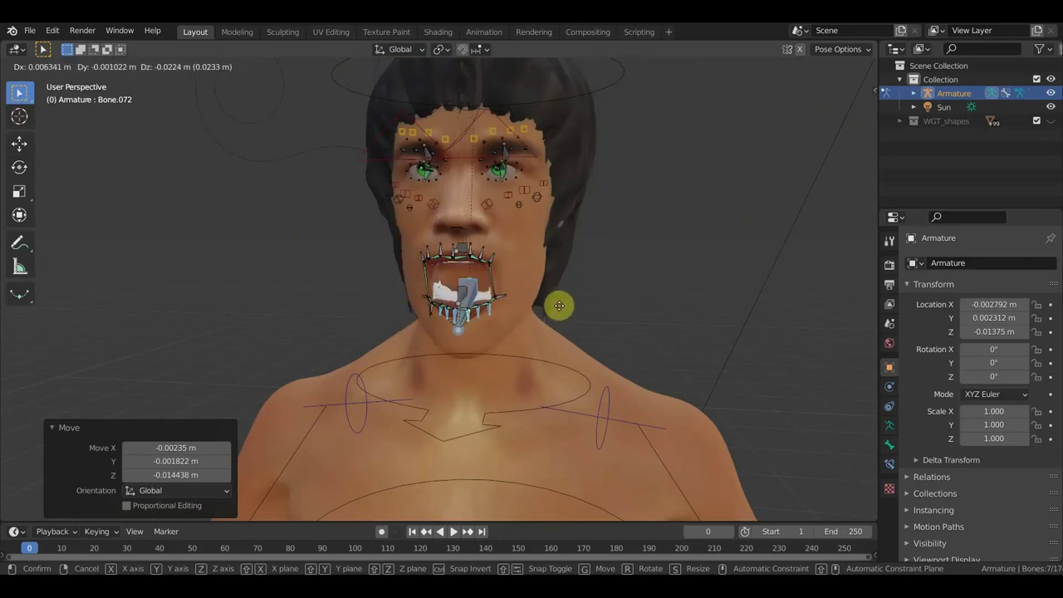
click(558, 317)
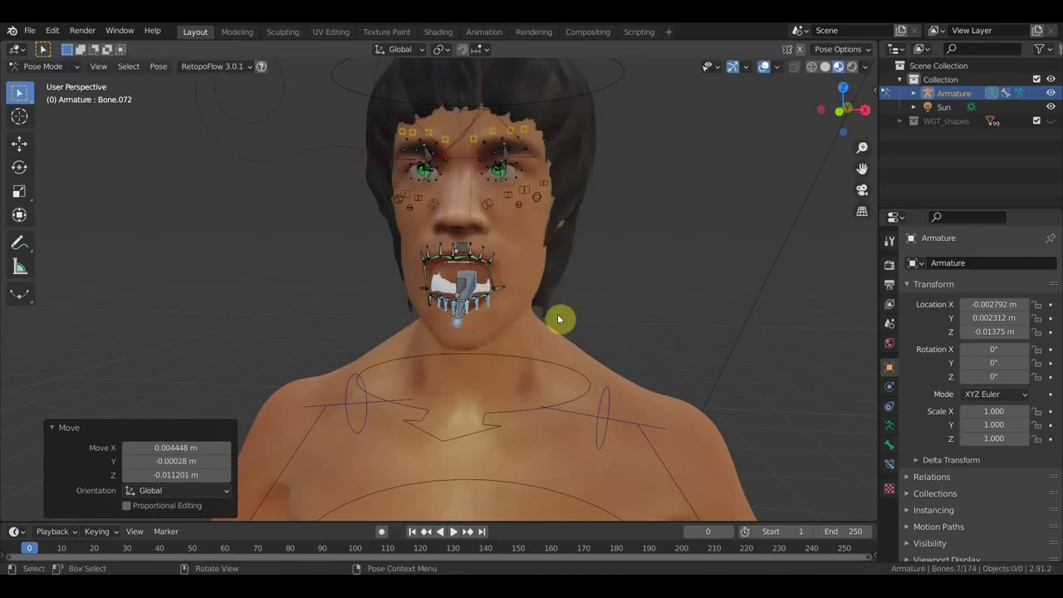
key(ctrl+z)
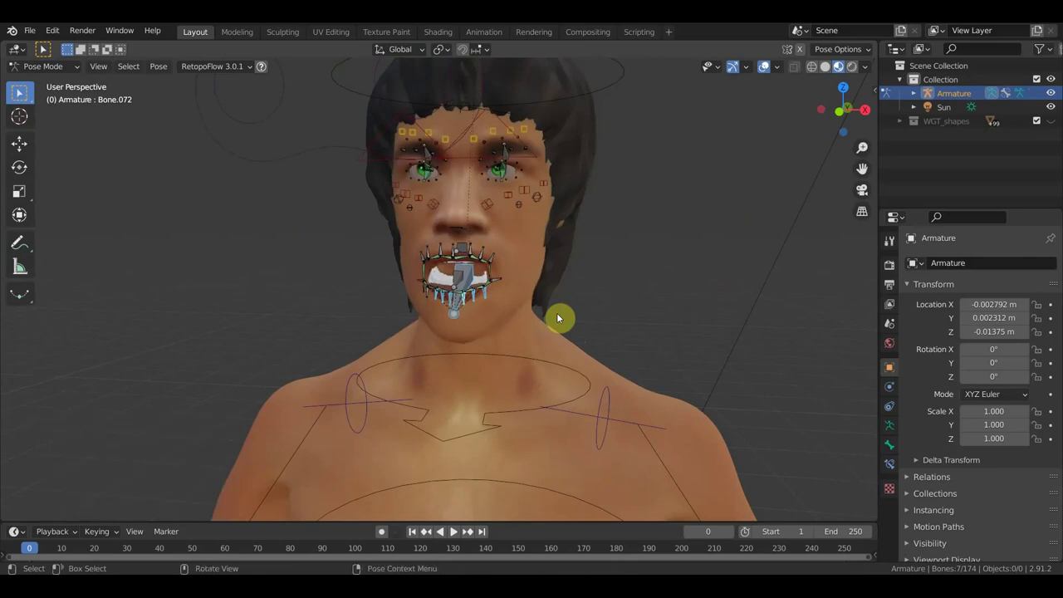
key(ctrl+z)
key(ctrl+z)
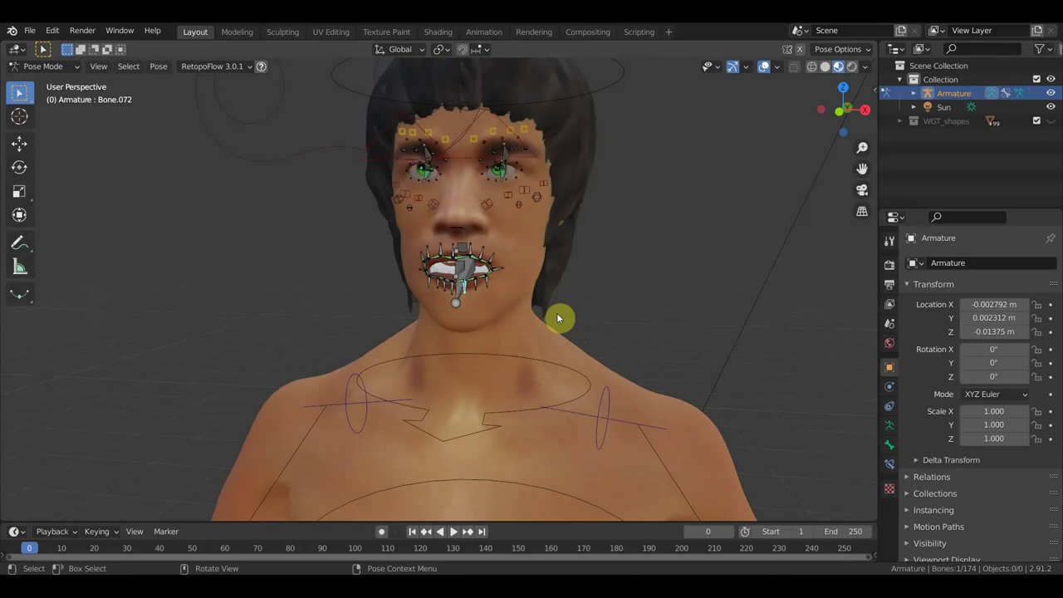
key(ctrl+z)
middle_drag(557, 312, 386, 247)
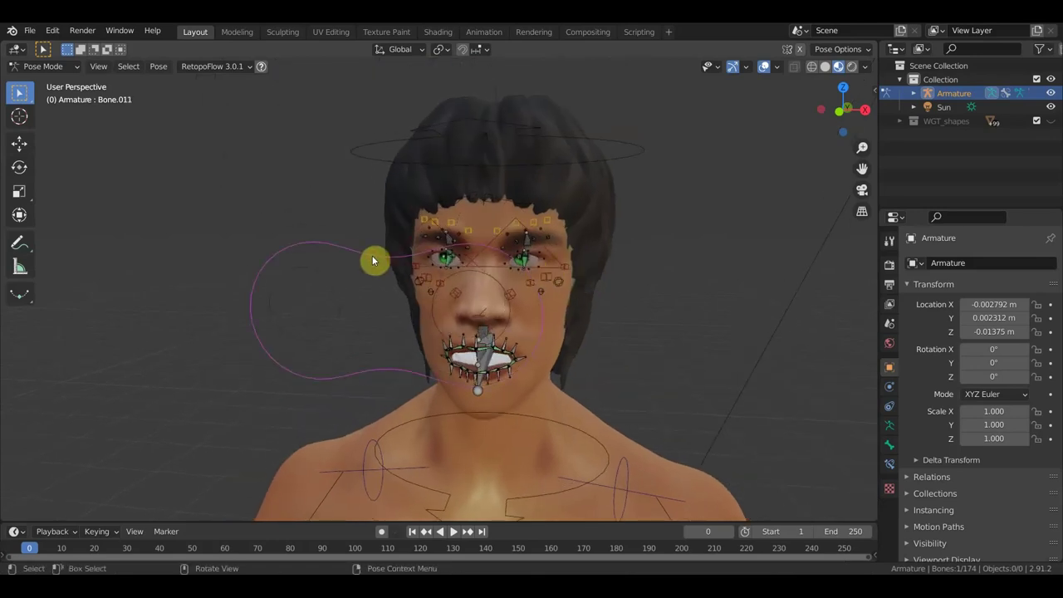
With overlays hidden, move Bone.011 by -0.006858, -0.005027, -0.092782 m, then restore overlays
click(764, 66)
mouse_move(767, 79)
middle_down()
mouse_move(746, 332)
mouse_move(764, 321)
middle_up()
key(g)
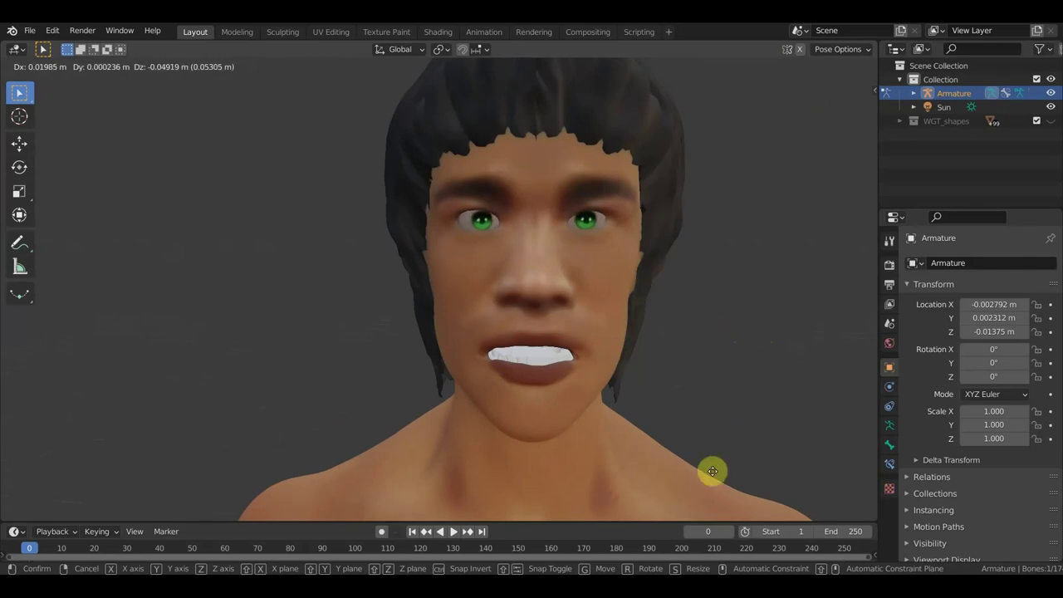
click(747, 174)
middle_drag(749, 176, 774, 137)
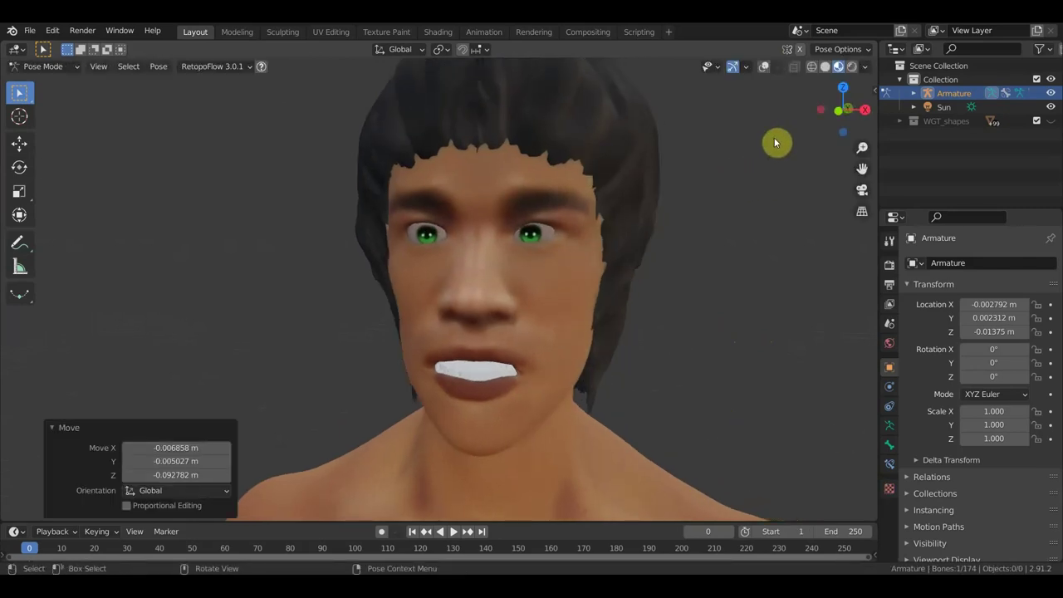
click(764, 65)
middle_drag(610, 194, 451, 210)
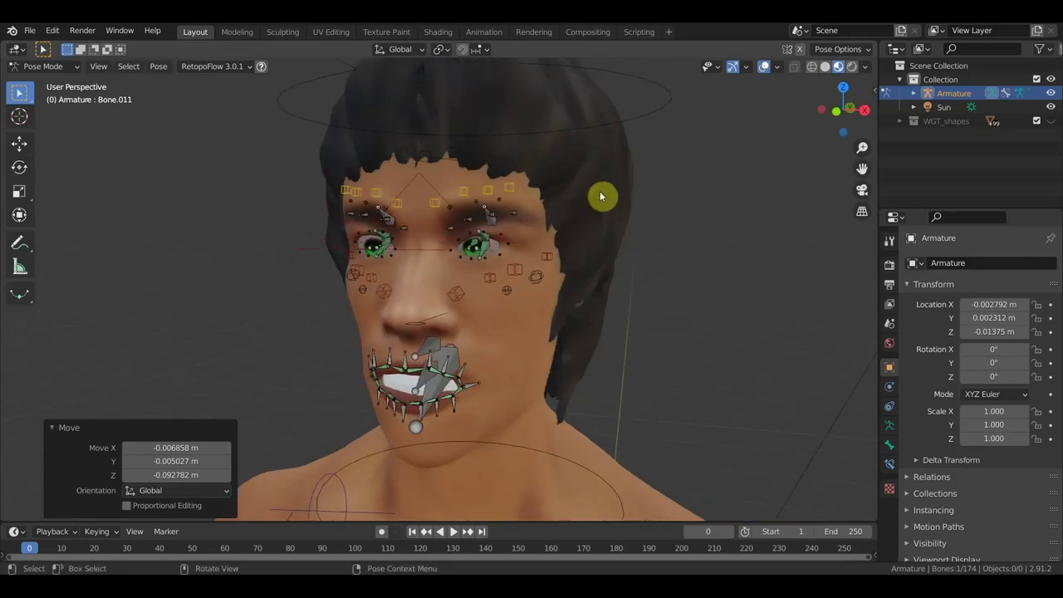
Rotate the eye-area bone 21.4° about the view Z axis to narrow the gaze
click(320, 203)
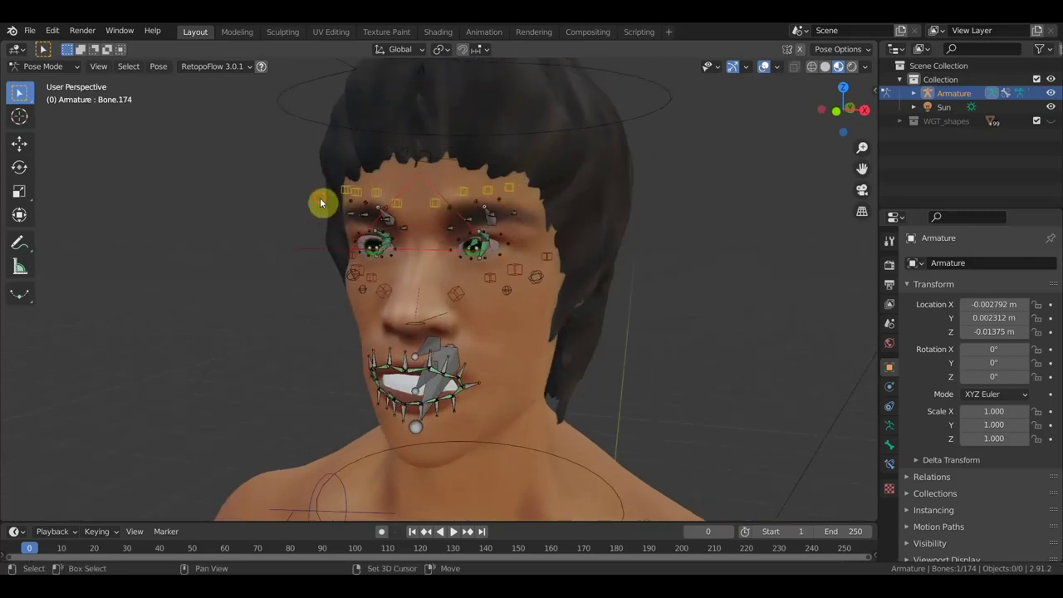
middle_drag(629, 264, 684, 259)
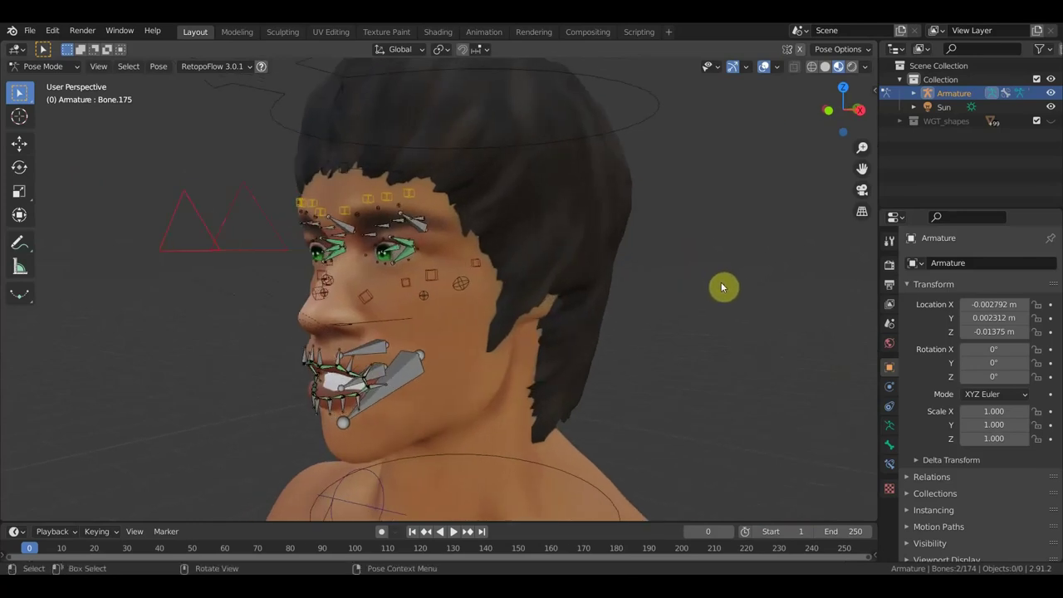
key(r)
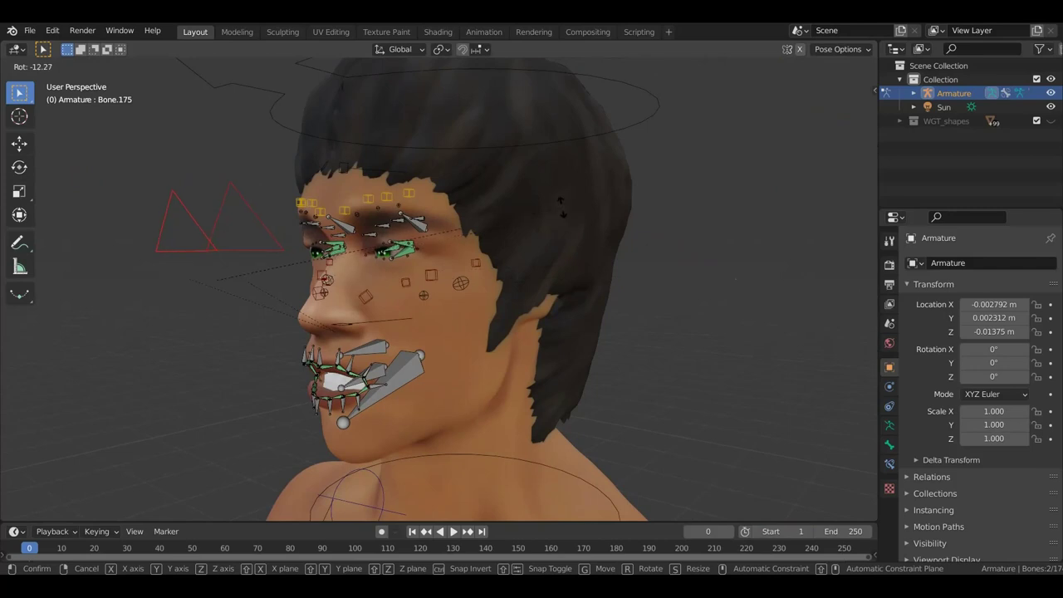
key(Return)
scroll(637, 285, up, 3)
middle_drag(637, 285, 656, 290)
scroll(660, 288, down, 3)
key(r)
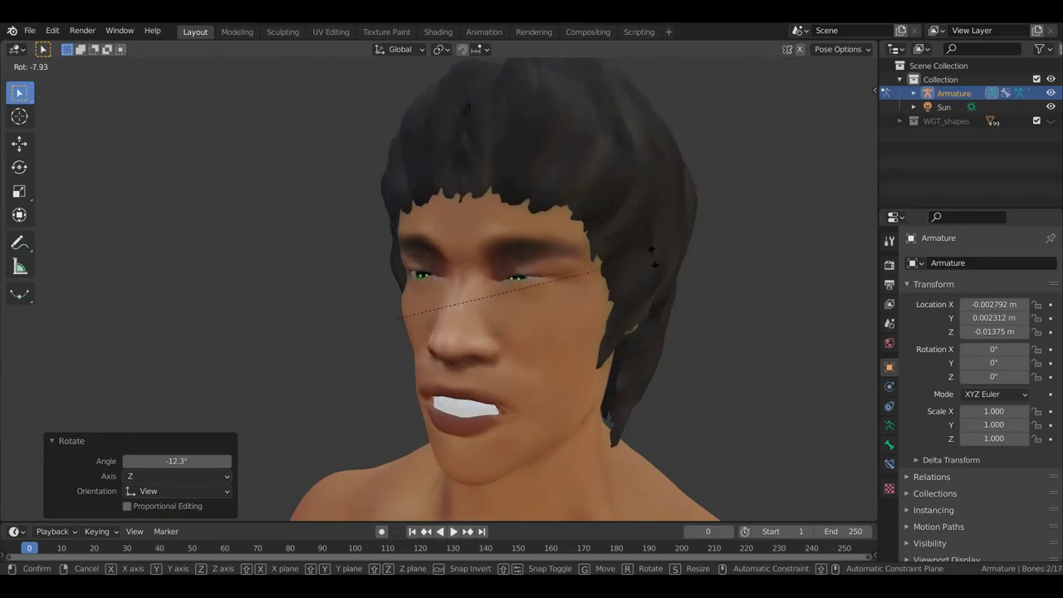
click(612, 379)
mouse_move(611, 378)
middle_down()
mouse_move(706, 346)
mouse_move(702, 331)
middle_up()
click(764, 67)
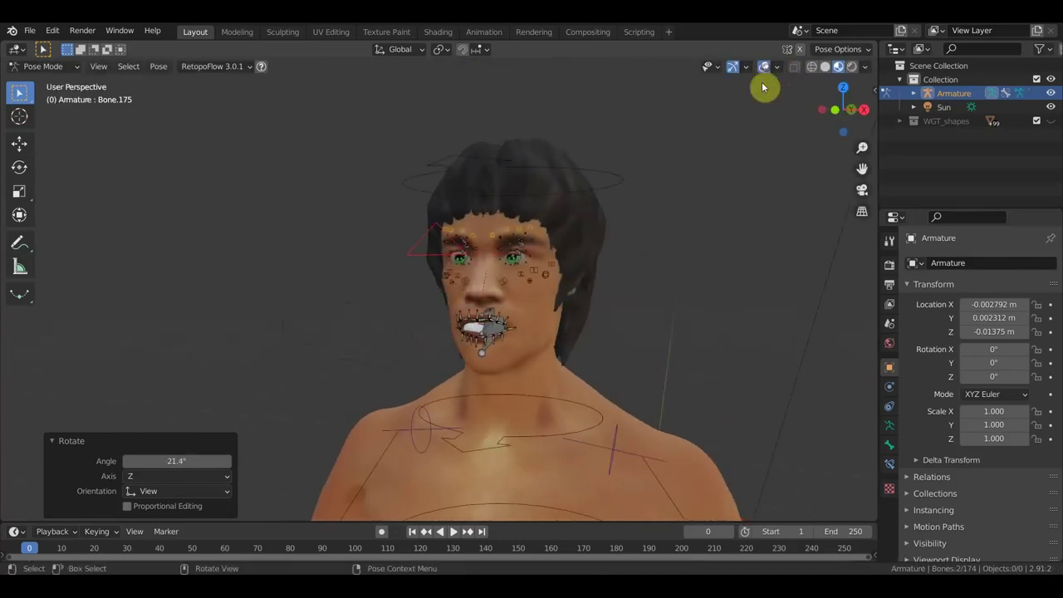
Select the teeth control bone, try moving it, and undo the move
scroll(632, 291, up, 3)
mouse_move(629, 293)
middle_down()
mouse_move(603, 236)
mouse_move(551, 257)
mouse_move(636, 232)
mouse_move(586, 247)
mouse_move(651, 260)
middle_up()
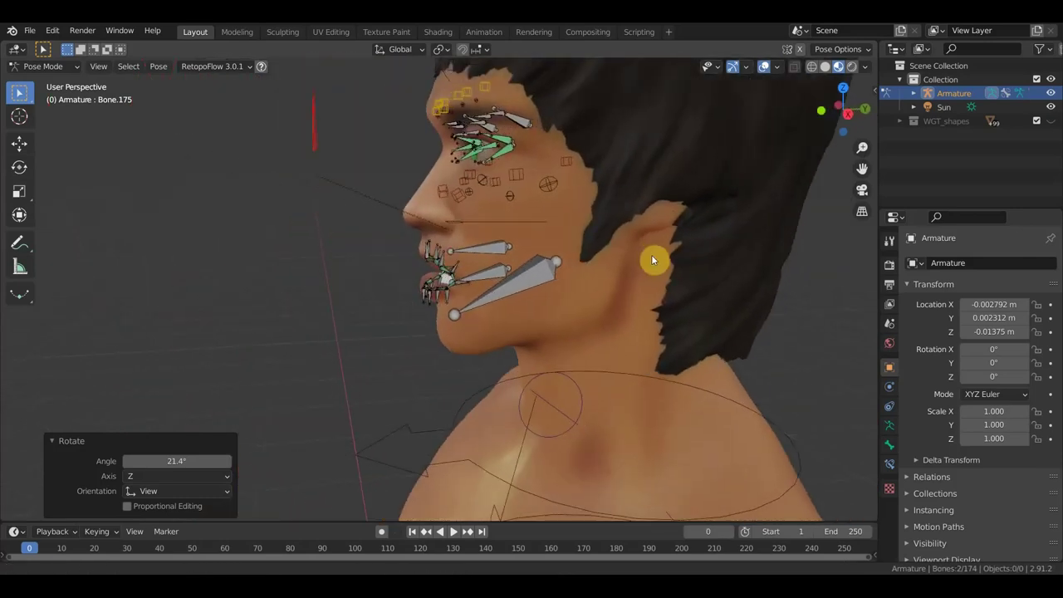
click(496, 271)
key(g)
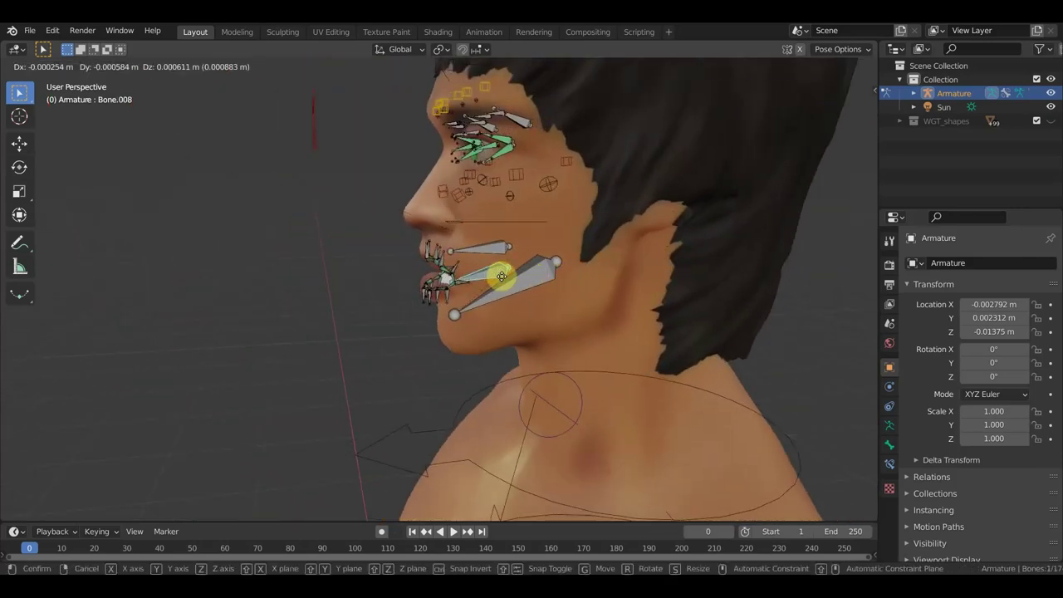
click(340, 276)
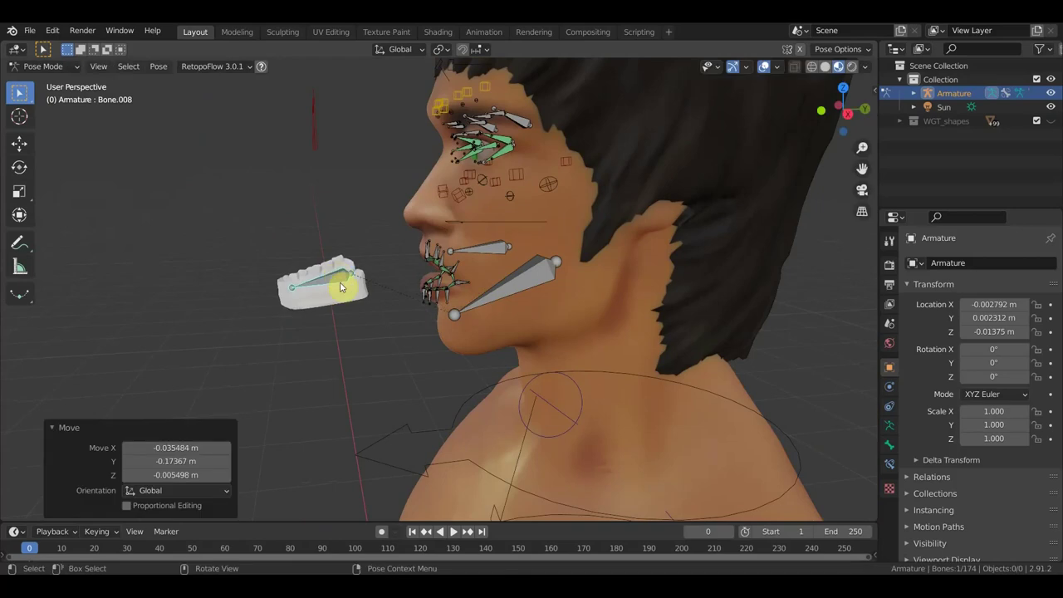
key(ctrl+z)
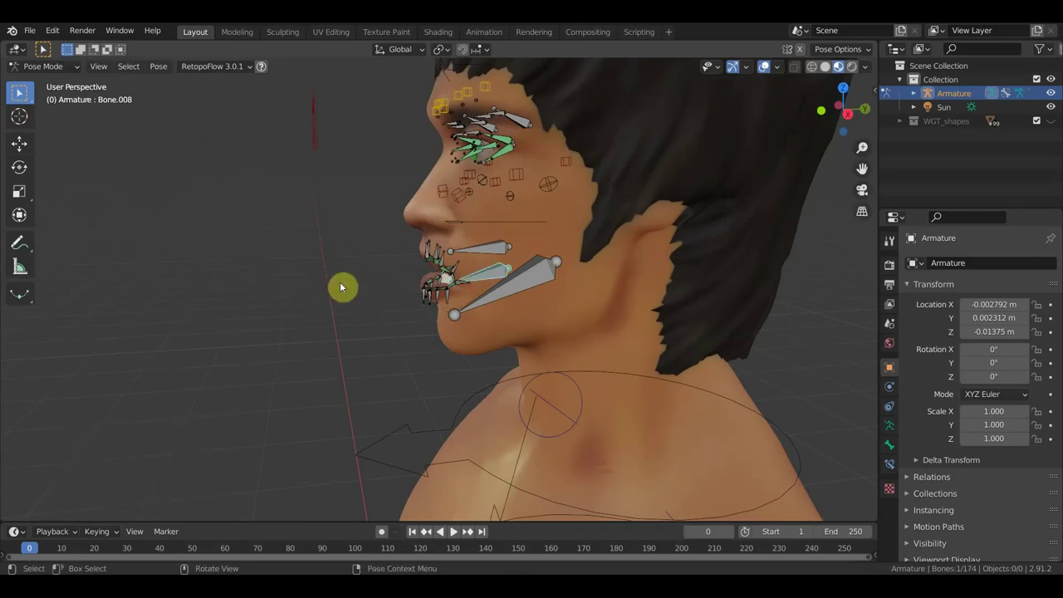
Rotate the jaw bone and fine-tune it while previewing with overlays hidden
mouse_move(419, 315)
middle_down()
mouse_move(396, 320)
mouse_move(399, 311)
middle_up()
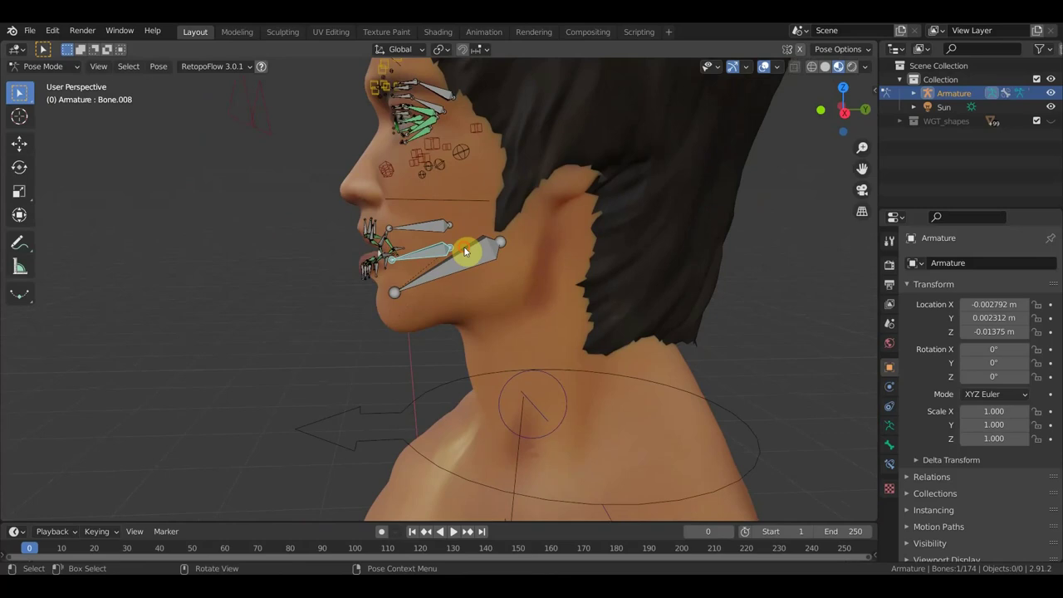
key(r)
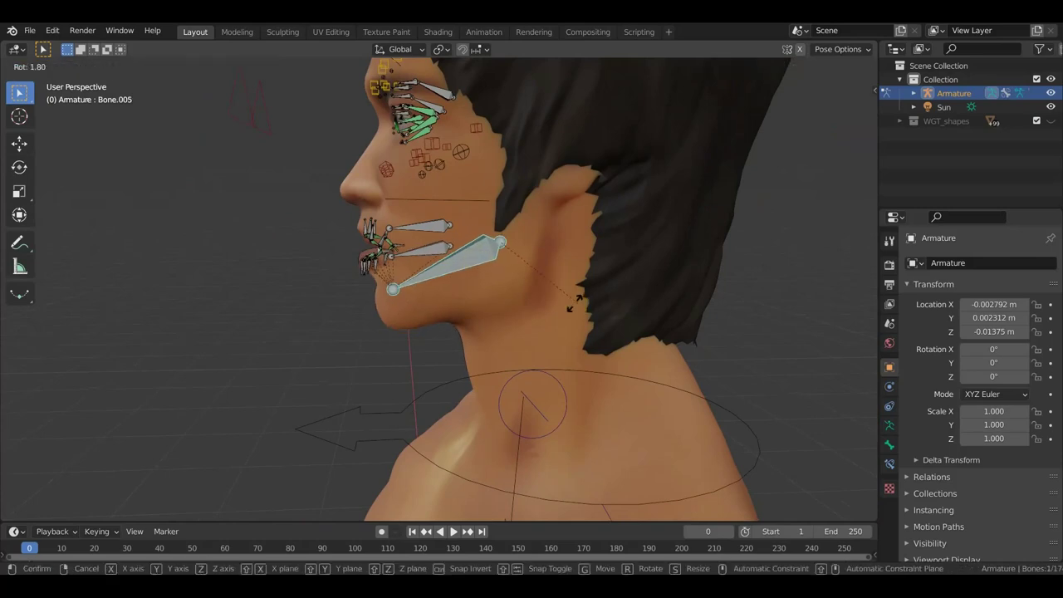
click(565, 305)
click(764, 66)
mouse_move(764, 67)
middle_down()
mouse_move(581, 247)
mouse_move(669, 247)
mouse_move(765, 299)
mouse_move(776, 287)
mouse_move(669, 288)
mouse_move(766, 281)
middle_up()
key(r)
click(678, 270)
Swing the jaw open to -23.5°, then tilt it to 25.8°
middle_drag(601, 271, 726, 263)
key(r)
click(627, 266)
key(r)
click(723, 309)
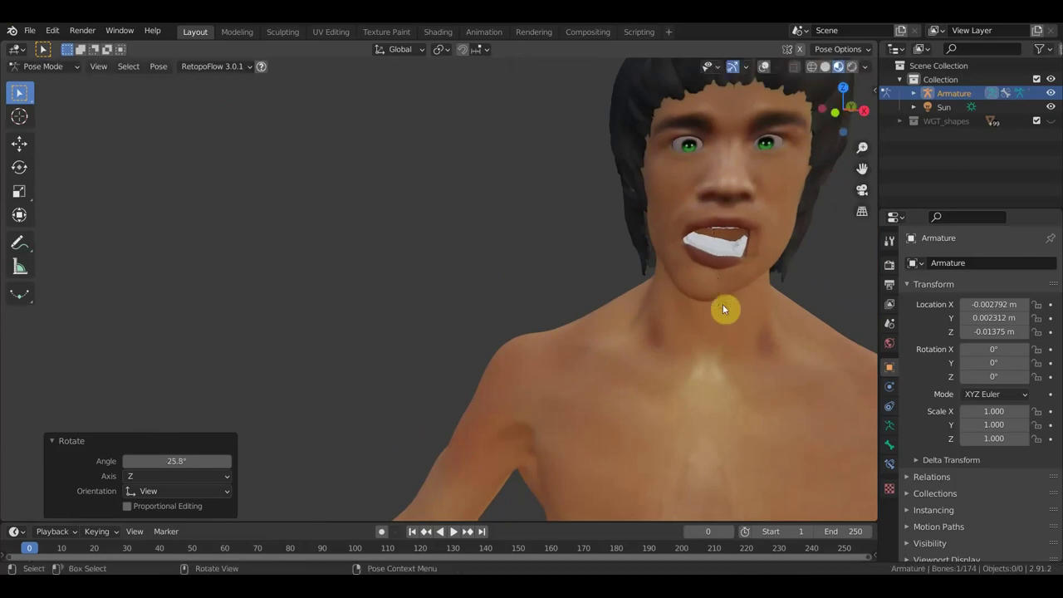
Rotate the jaw to -11.1° and pick a bone inside the mouth
key(r)
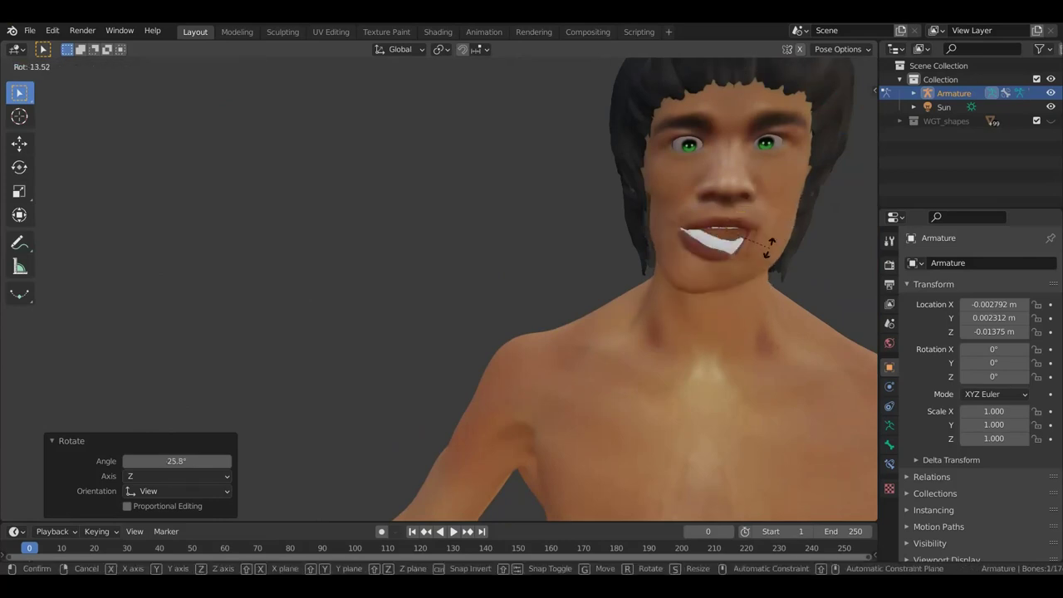
click(797, 237)
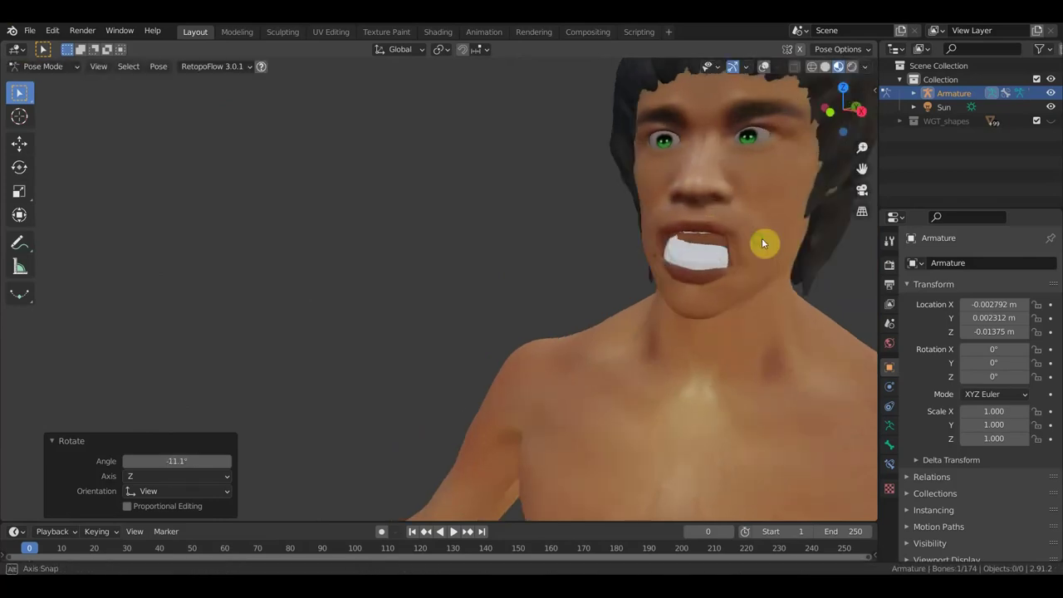
middle_drag(761, 238, 626, 256)
click(585, 267)
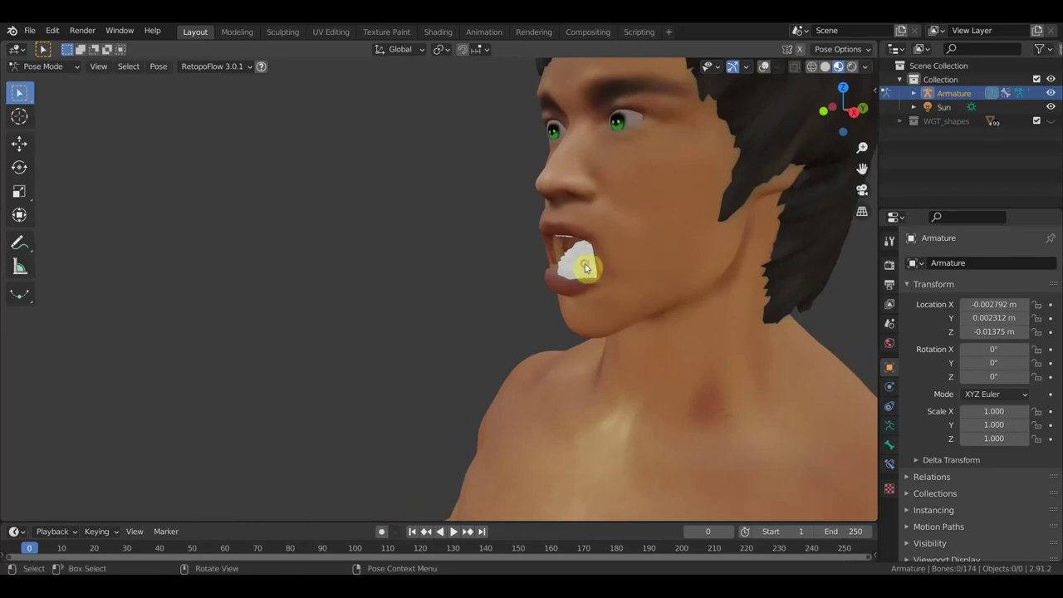
click(764, 66)
middle_drag(710, 212, 589, 248)
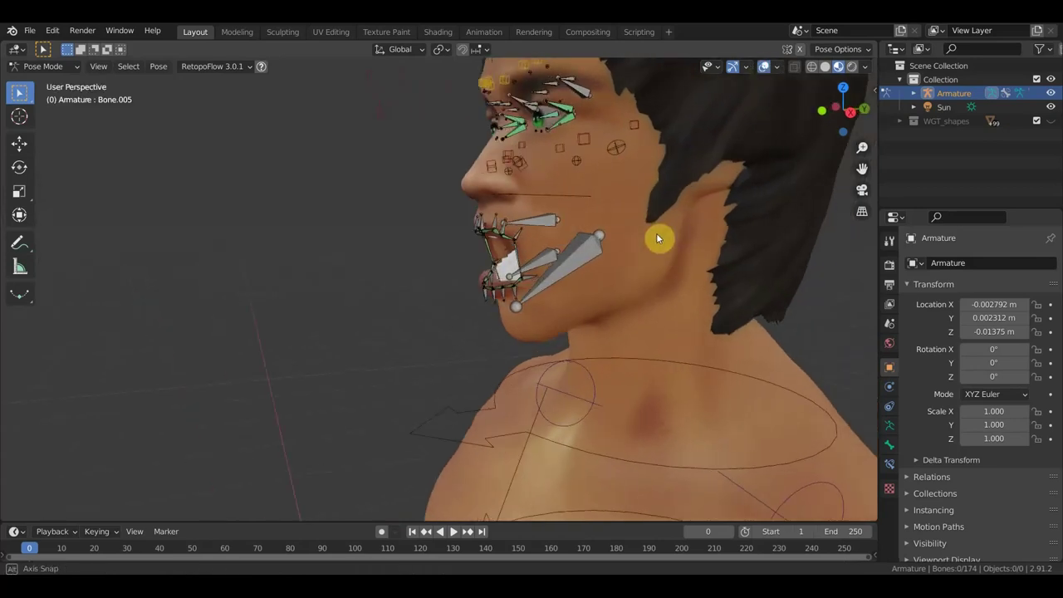
Move jaw Bone.008 by 0.002147, 0.006653, -0.008193 m and check the mouth from several angles
click(497, 234)
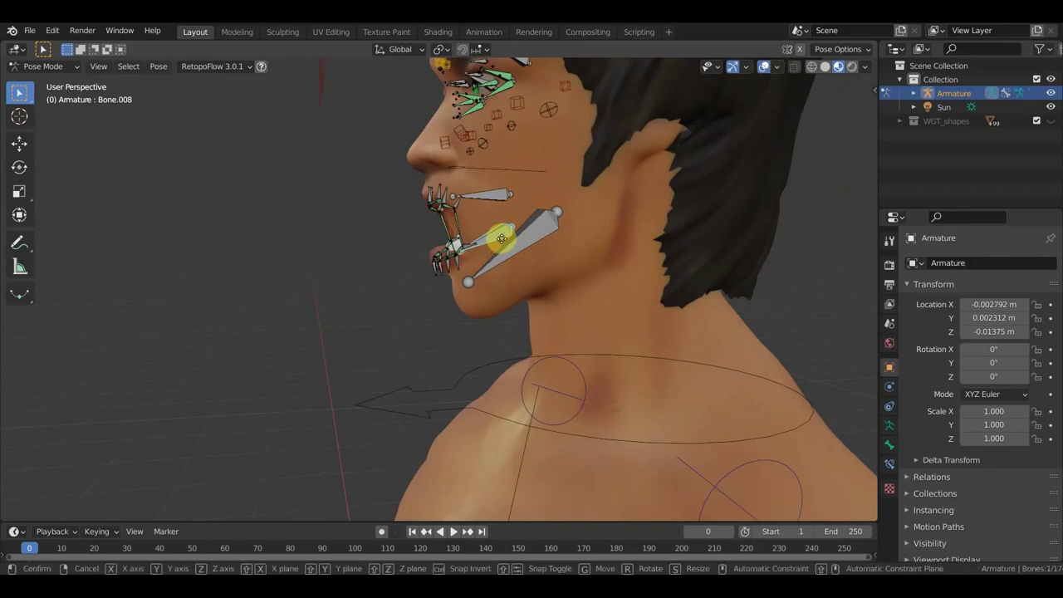
key(g)
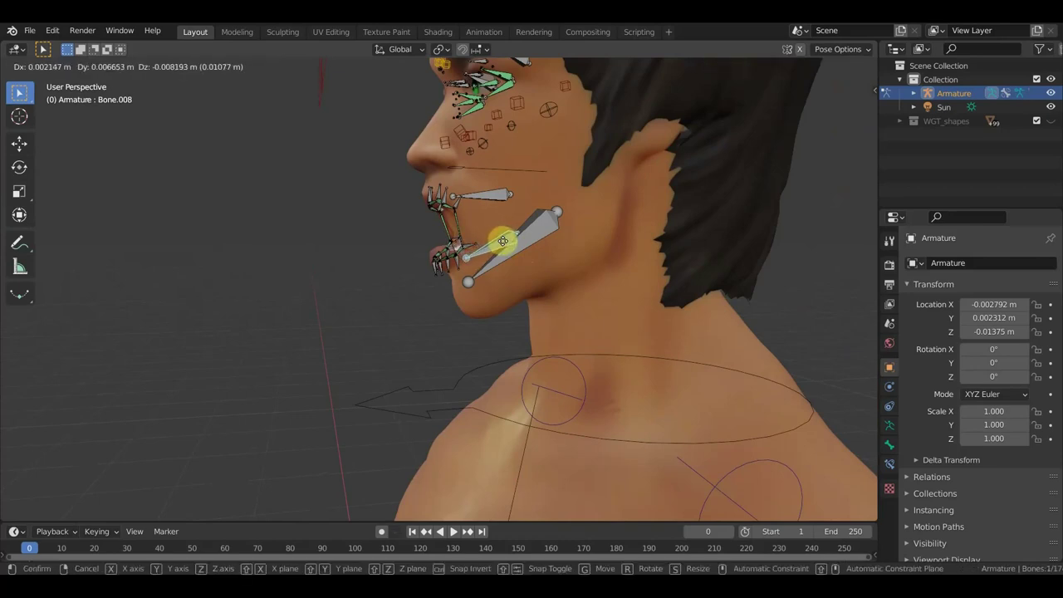
click(506, 241)
mouse_move(508, 242)
middle_down()
mouse_move(608, 247)
mouse_move(660, 230)
mouse_move(639, 240)
middle_up()
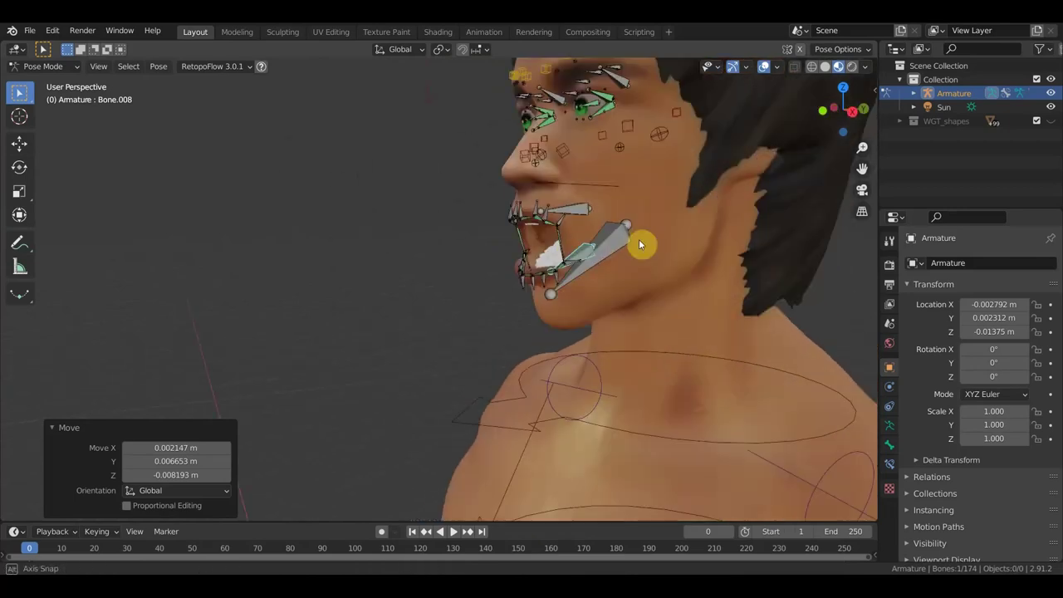
middle_drag(672, 161, 675, 165)
mouse_move(581, 190)
middle_down()
mouse_move(623, 209)
mouse_move(754, 194)
mouse_move(540, 244)
middle_up()
scroll(541, 245, up, 2)
scroll(560, 254, up, 3)
scroll(594, 238, down, 1)
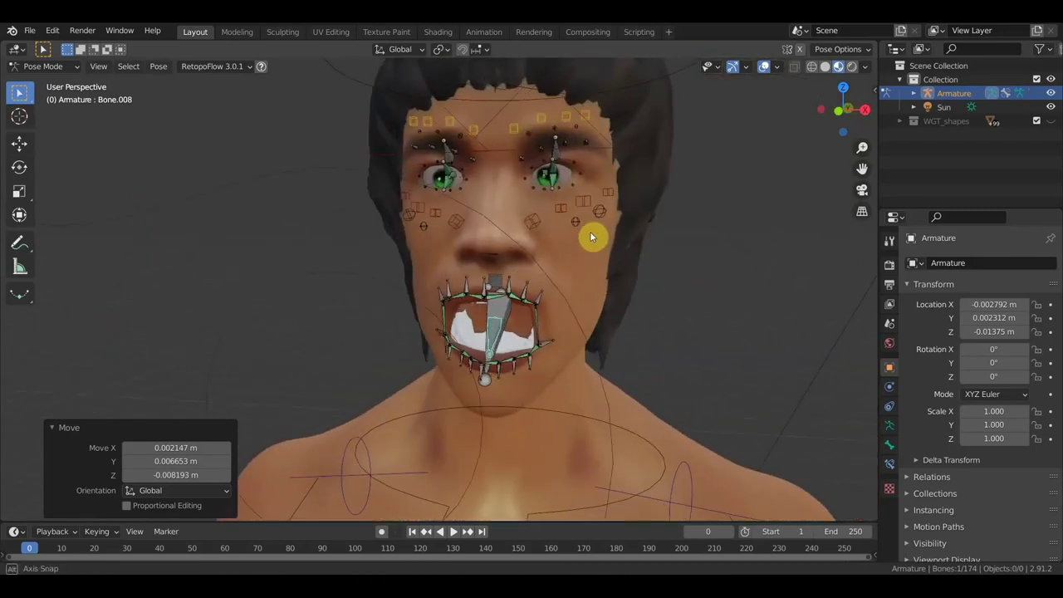
middle_drag(603, 204, 606, 218)
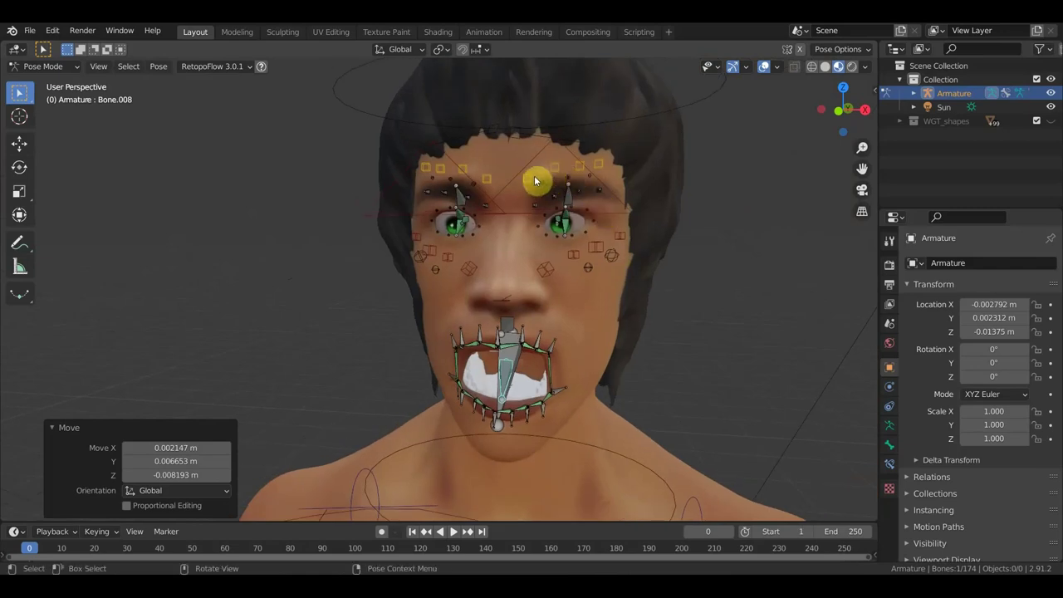
mouse_move(536, 178)
middle_down()
mouse_move(577, 190)
mouse_move(485, 191)
middle_up()
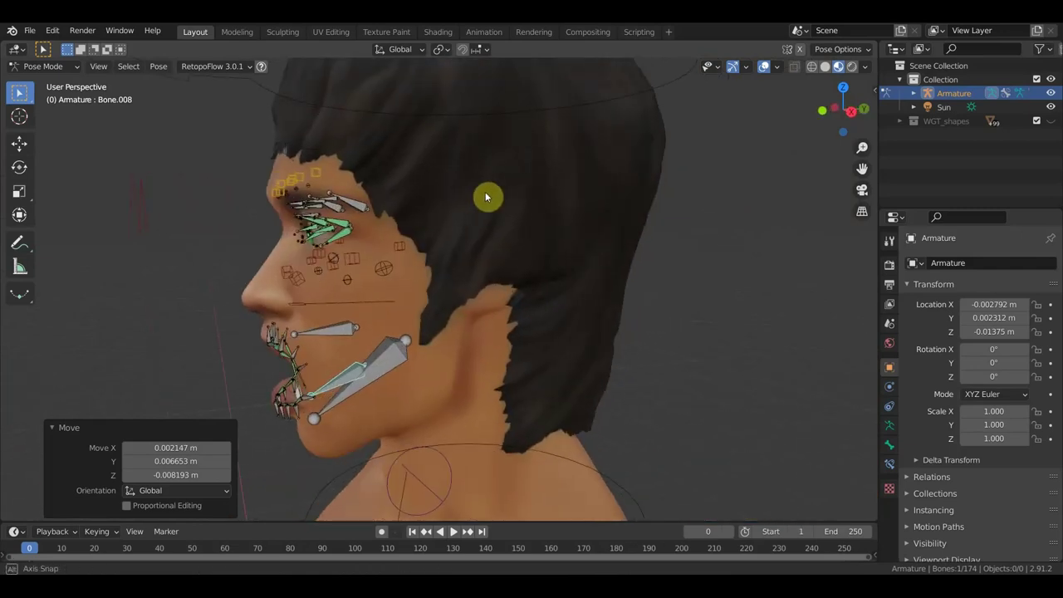
Select the eye bones (Bone.128) and rotate them, checking the face with the rig hidden
click(357, 206)
mouse_move(427, 222)
shift+middle_down()
mouse_move(545, 199)
mouse_move(499, 203)
shift+middle_up()
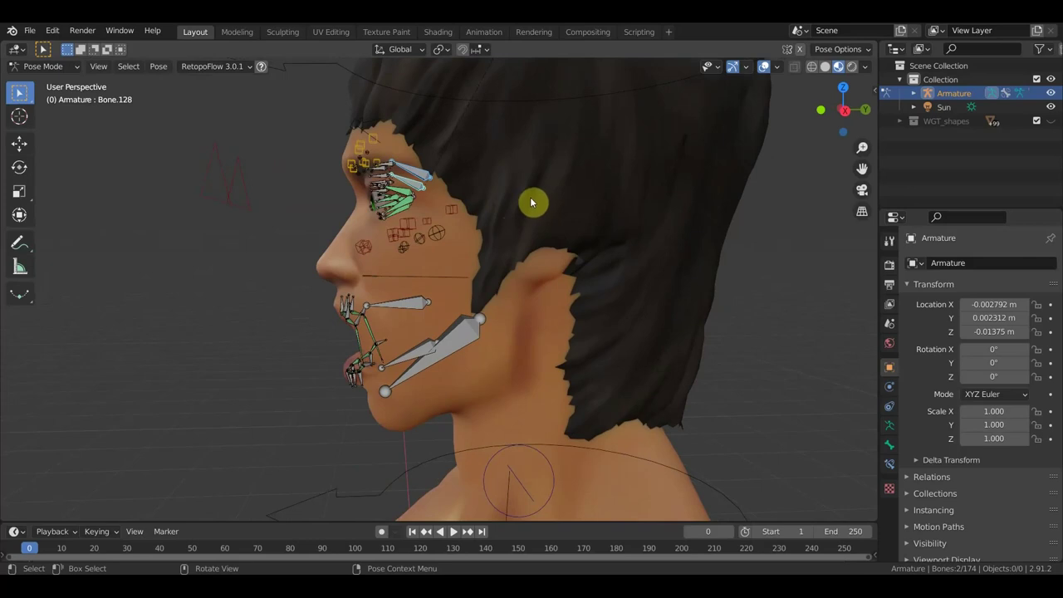
key(r)
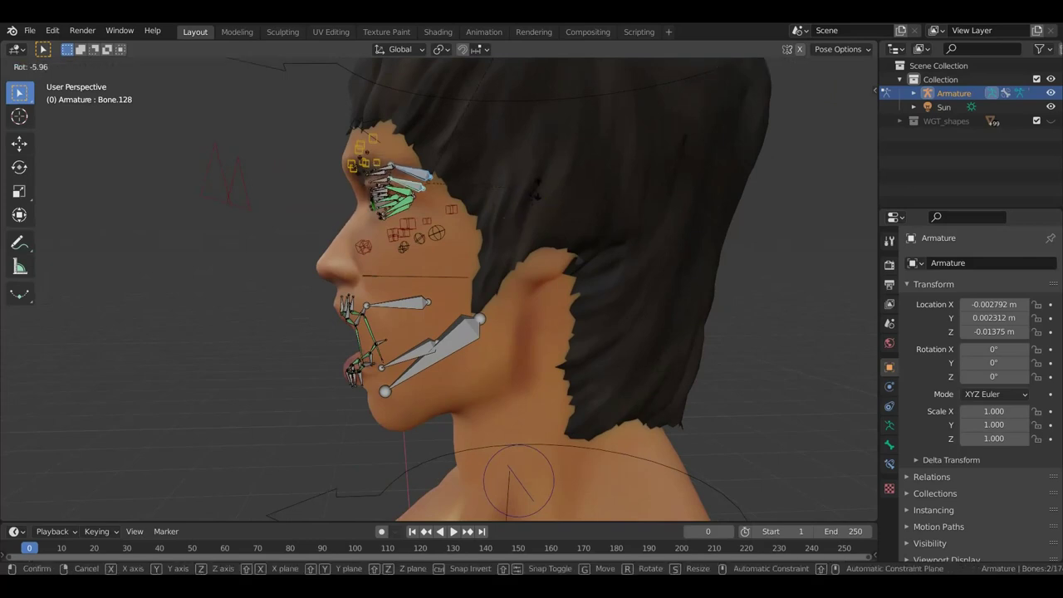
click(545, 186)
middle_drag(544, 188, 593, 195)
click(764, 66)
mouse_move(765, 69)
middle_down()
mouse_move(652, 165)
mouse_move(615, 171)
middle_up()
key(r)
click(656, 160)
Settle the eye-bone rotation at 6.66° and select the forehead controls
key(r)
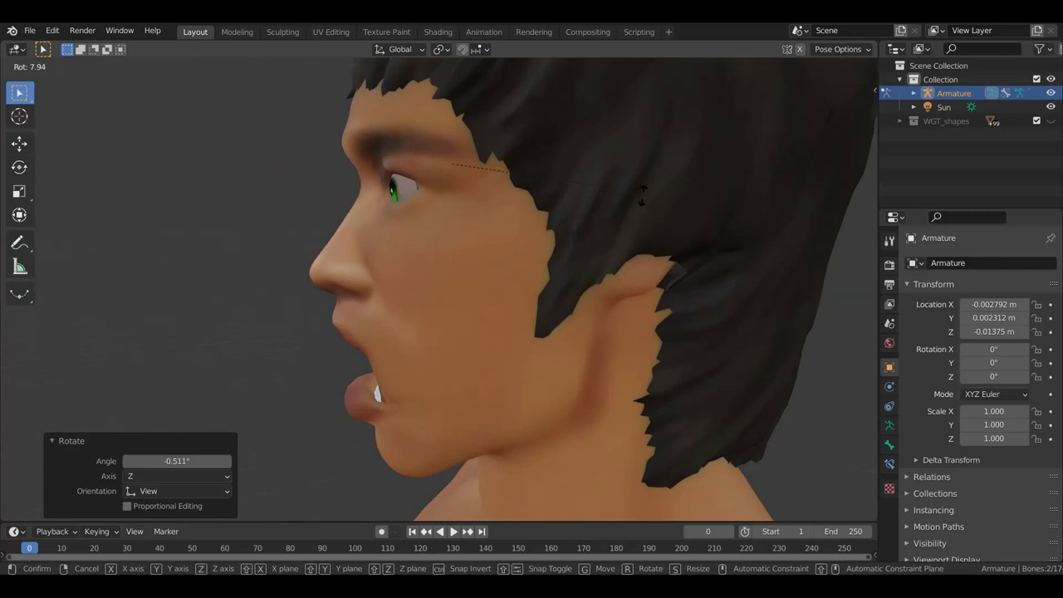
click(651, 187)
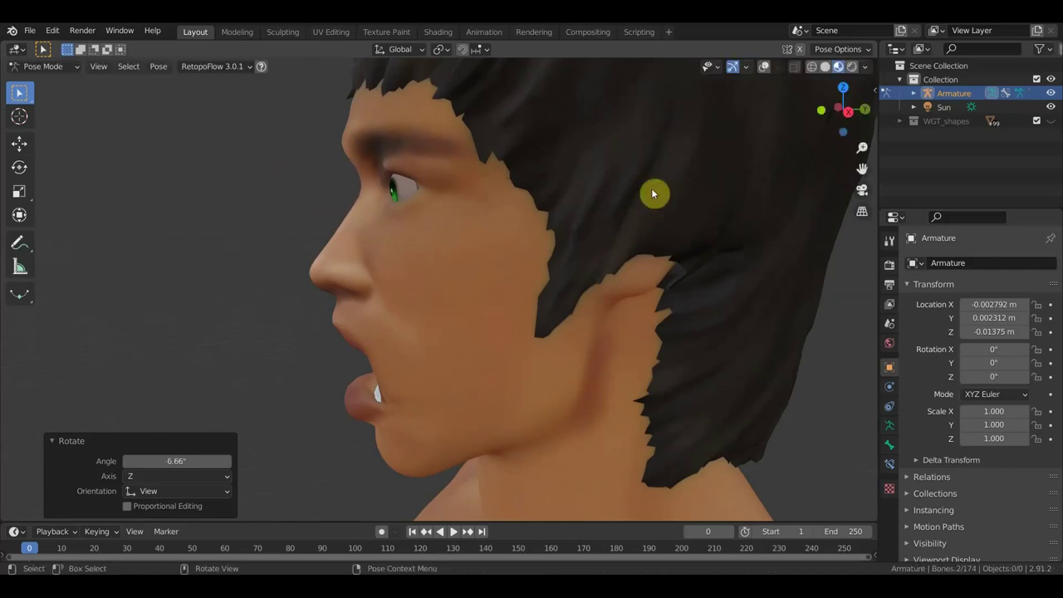
click(765, 68)
key(ctrl+z)
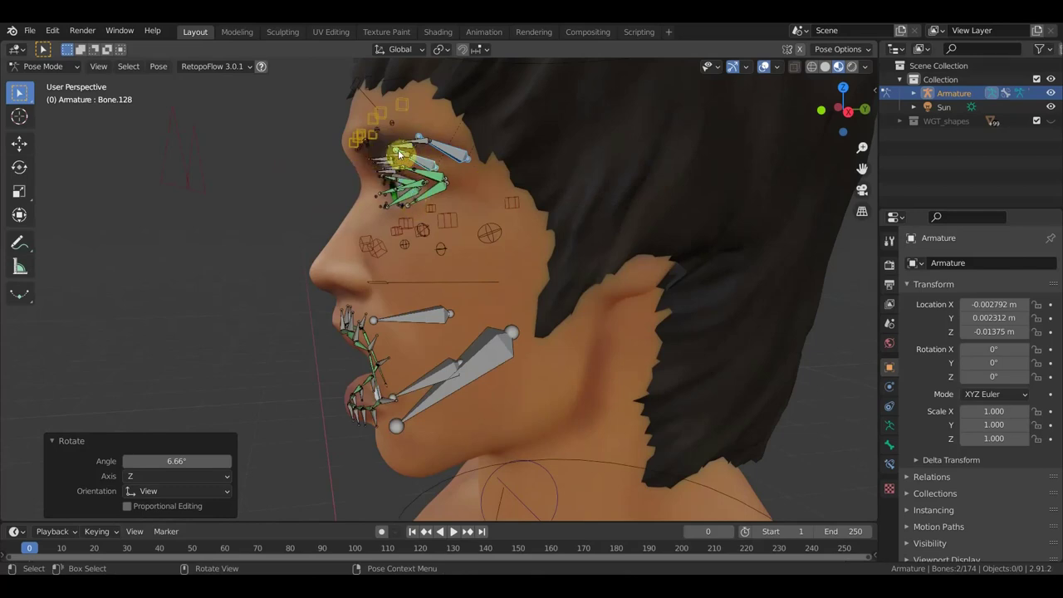
middle_drag(391, 111, 504, 167)
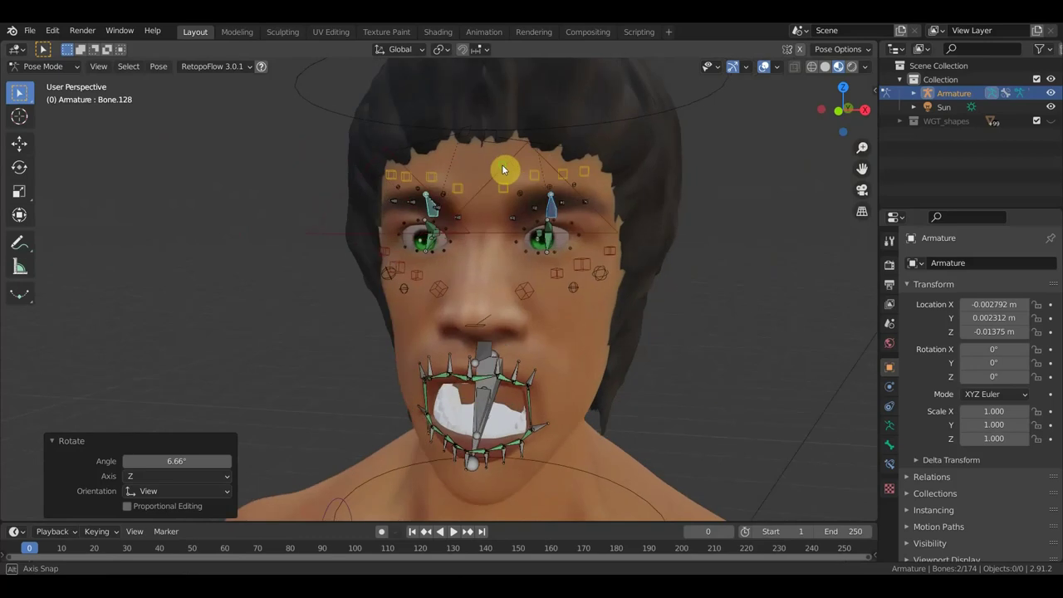
click(532, 186)
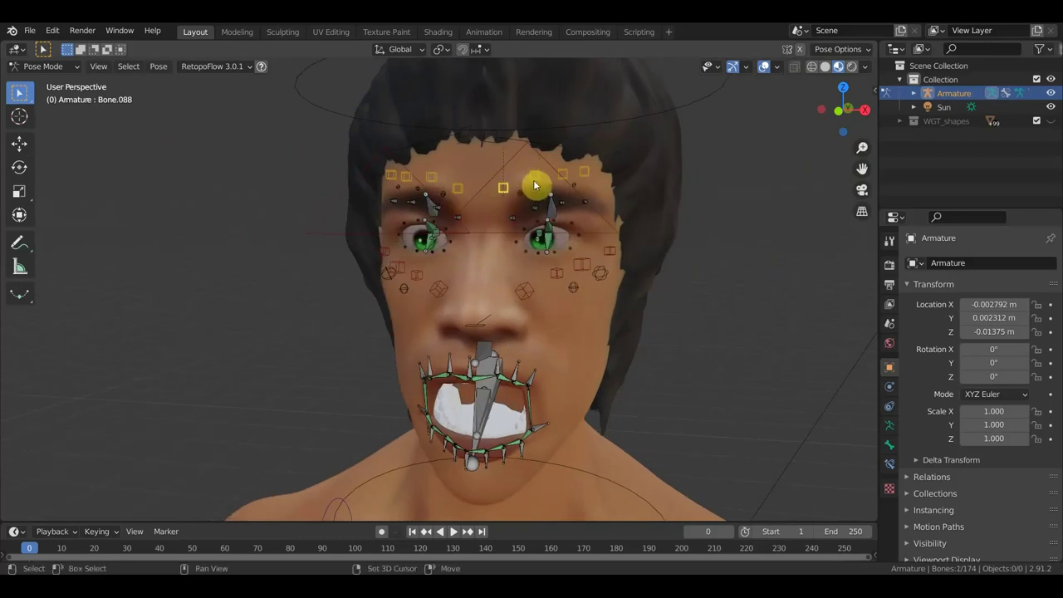
click(525, 383)
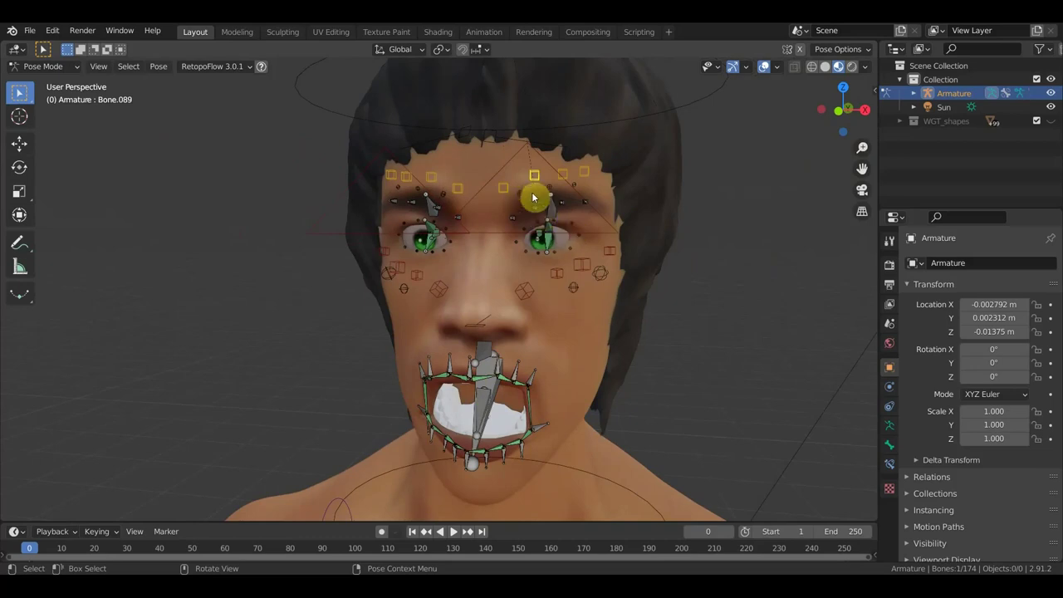
Nudge upper-lip Bone.060 by 0.001031, 0.000259, 0.00053 m and reframe the mouth
scroll(532, 394, up, 2)
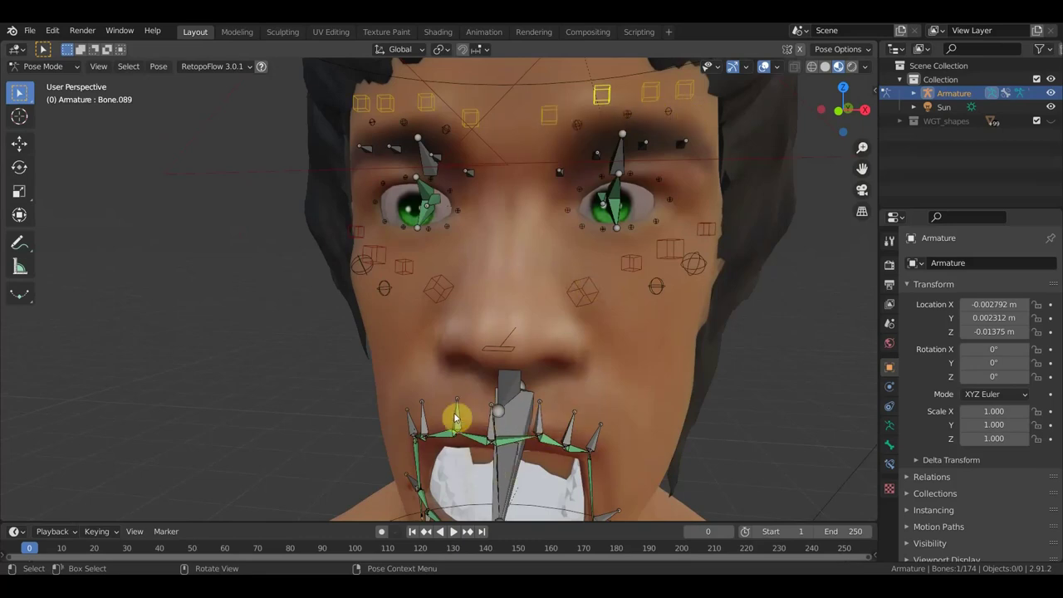
shift+middle_drag(726, 404, 728, 268)
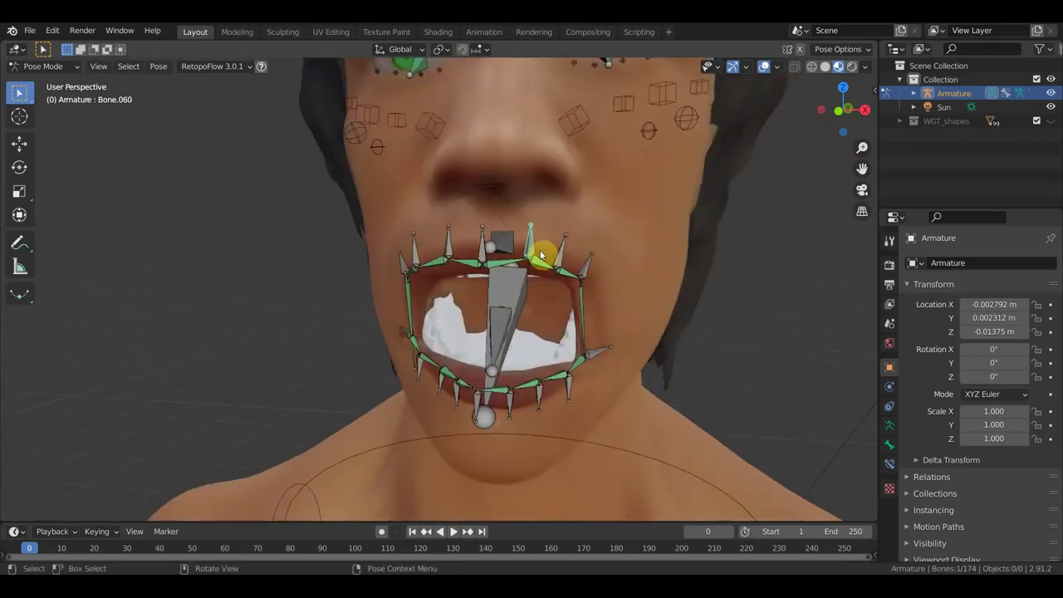
key(g)
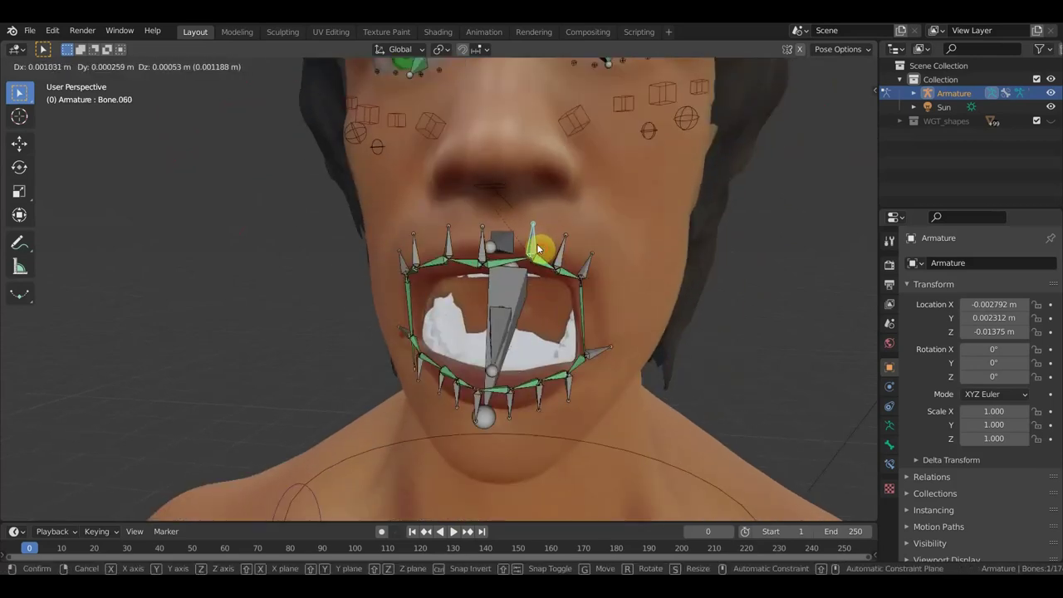
click(539, 248)
mouse_move(622, 242)
shift+middle_down()
mouse_move(693, 258)
mouse_move(671, 373)
shift+middle_up()
mouse_move(487, 495)
shift+middle_down()
mouse_move(499, 402)
mouse_move(385, 326)
shift+middle_up()
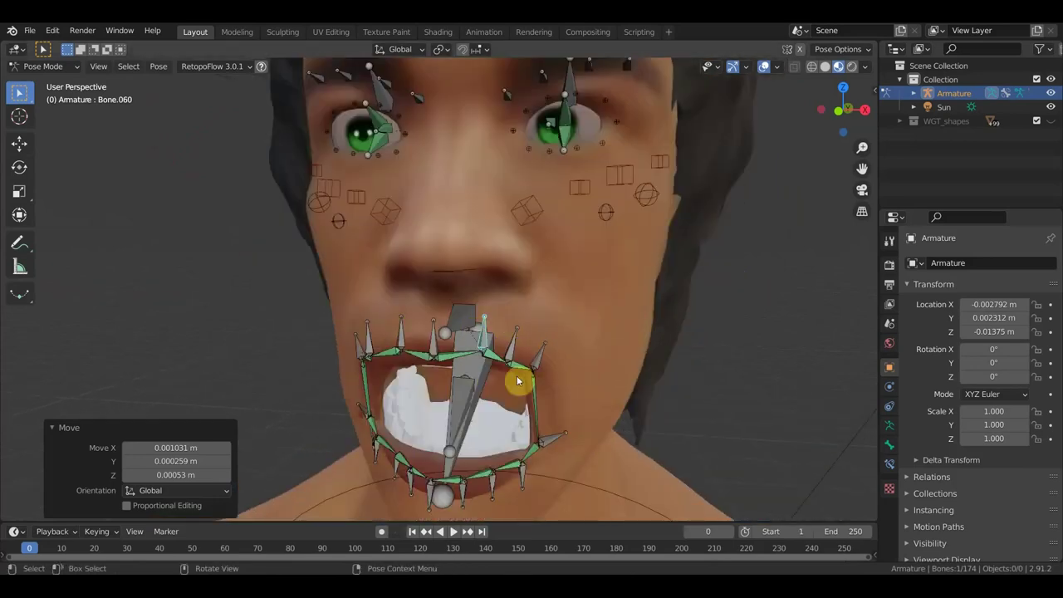
shift+scroll(582, 365, up, 3)
shift+scroll(579, 387, up, 3)
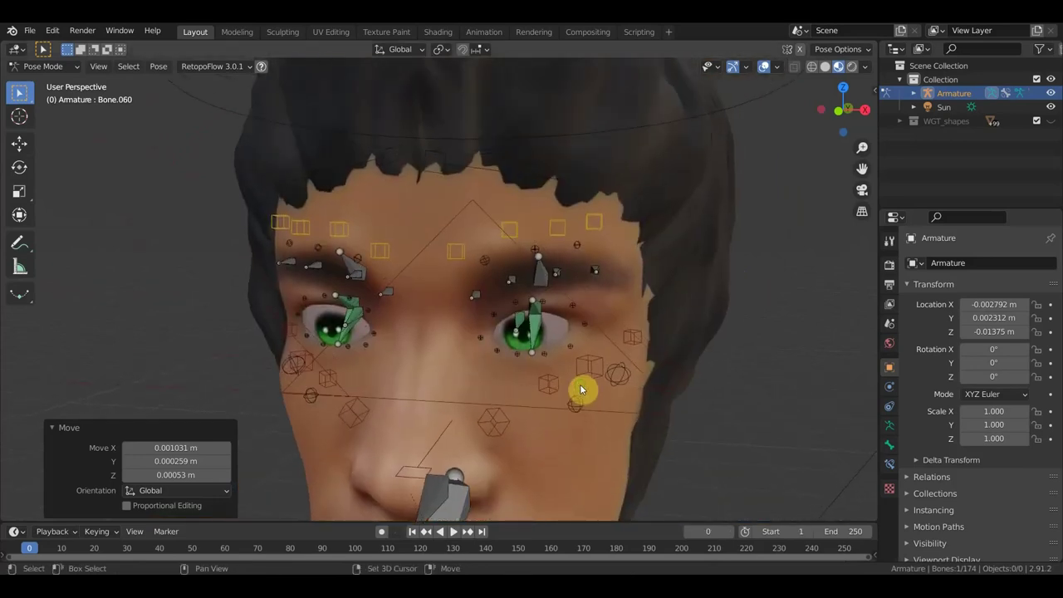
Pull the forehead control above the right brow and two neighbouring brow controls downward
click(514, 233)
click(518, 229)
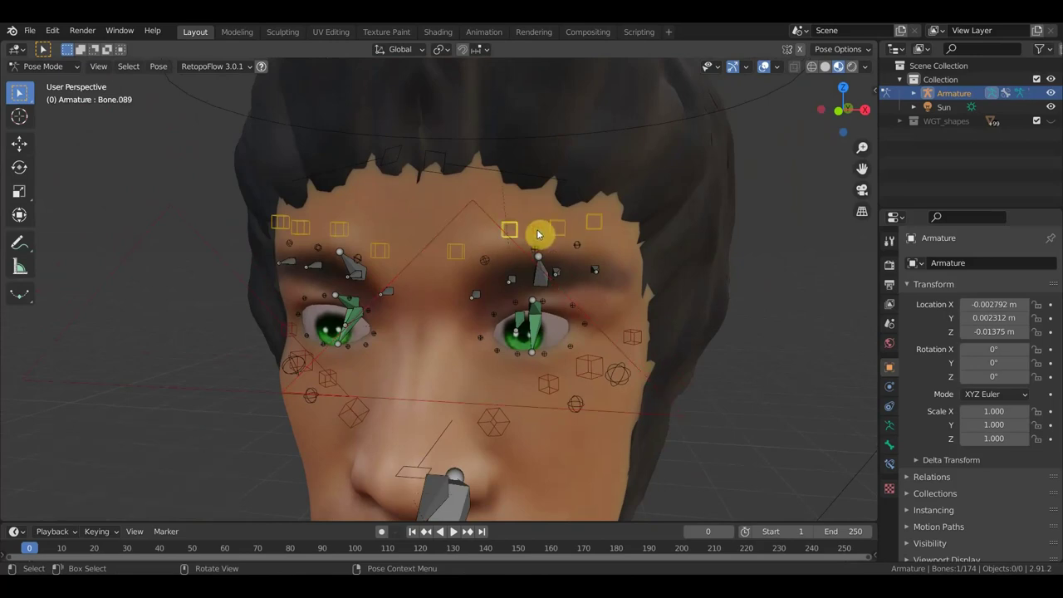
drag(529, 236, 537, 272)
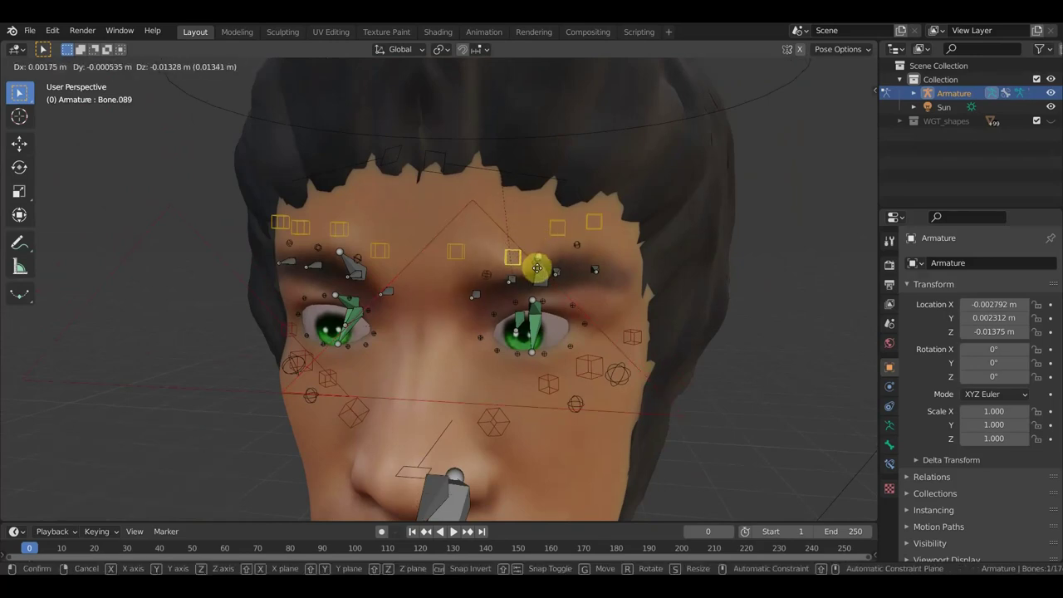
drag(462, 251, 470, 274)
click(563, 230)
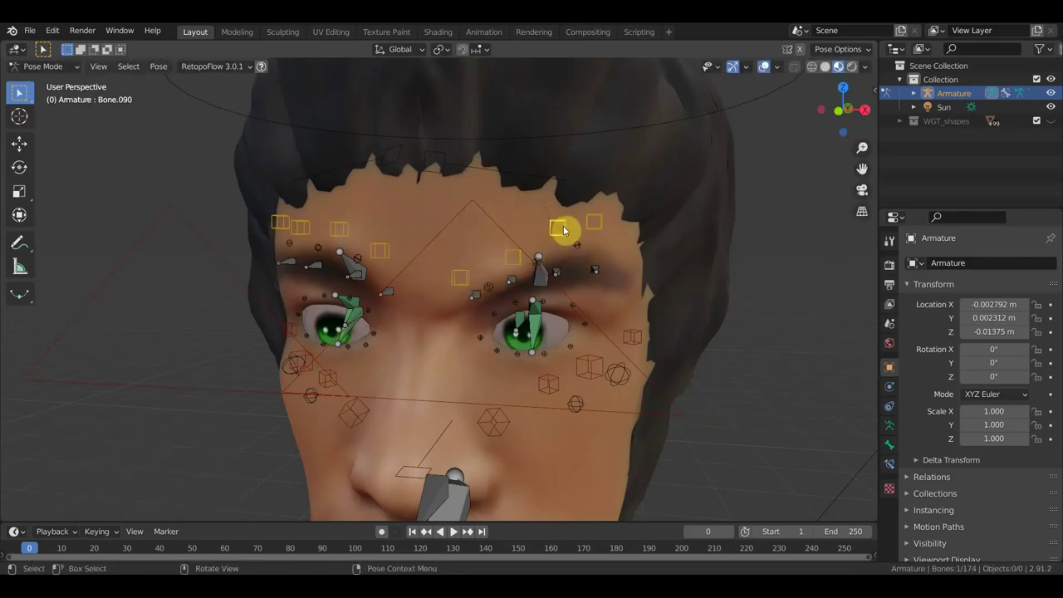
mouse_move(566, 230)
mouse_down()
mouse_move(567, 244)
mouse_move(603, 230)
mouse_move(608, 249)
mouse_up()
Lower the inner brow controls, ending with Bone.121, to deepen the frown
scroll(606, 248, down, 3)
middle_drag(606, 249, 622, 243)
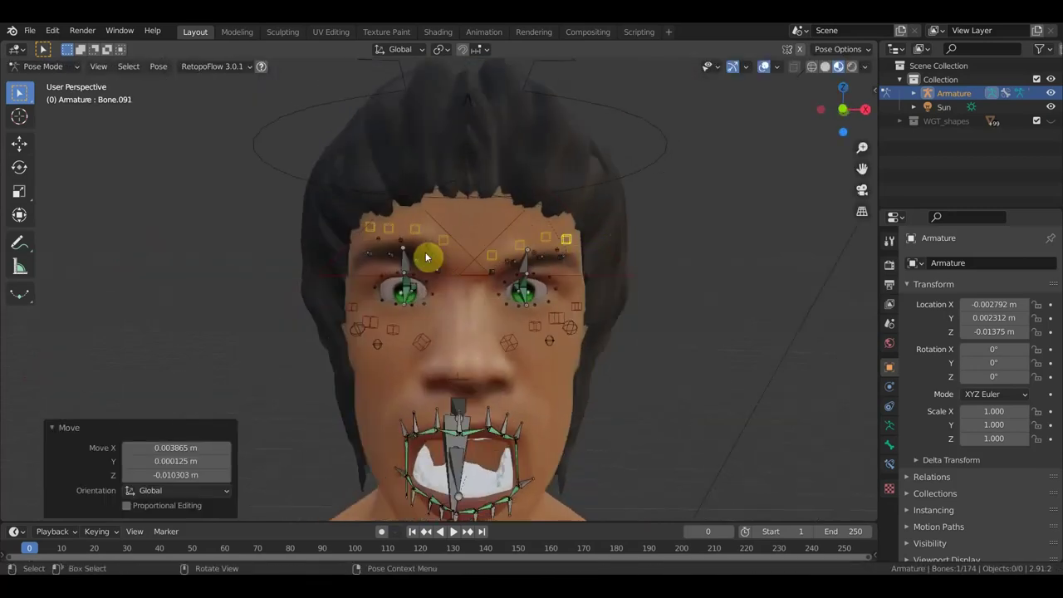
scroll(496, 349, down, 1)
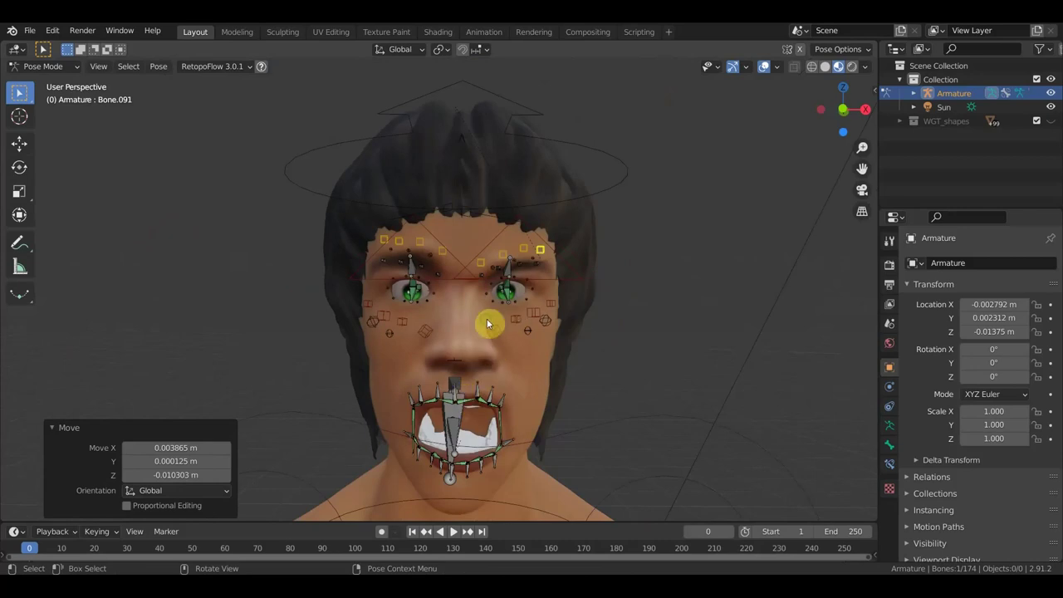
middle_drag(489, 324, 480, 326)
drag(392, 247, 418, 258)
click(411, 247)
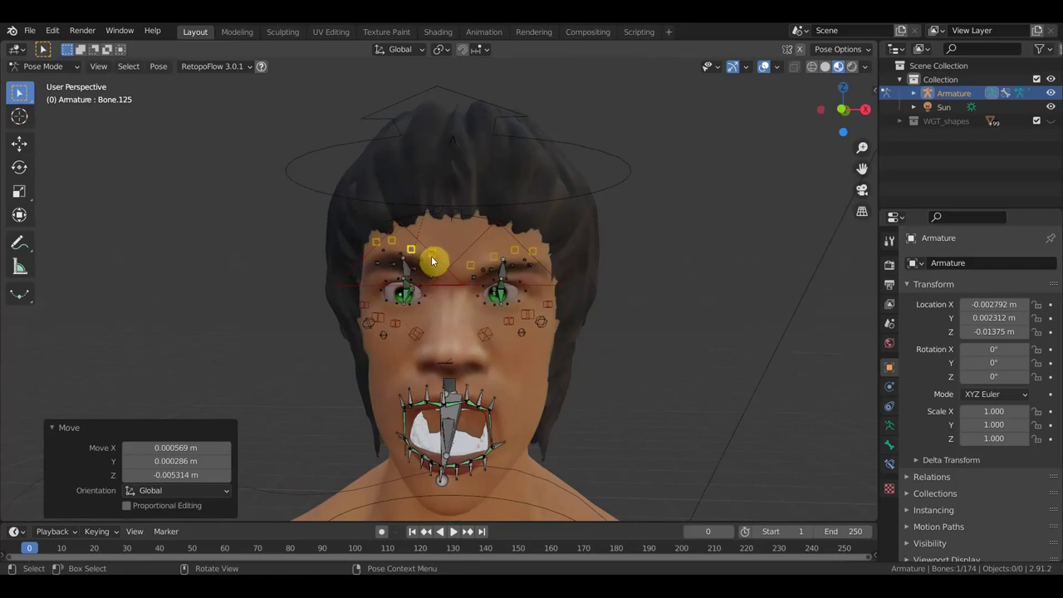
click(432, 262)
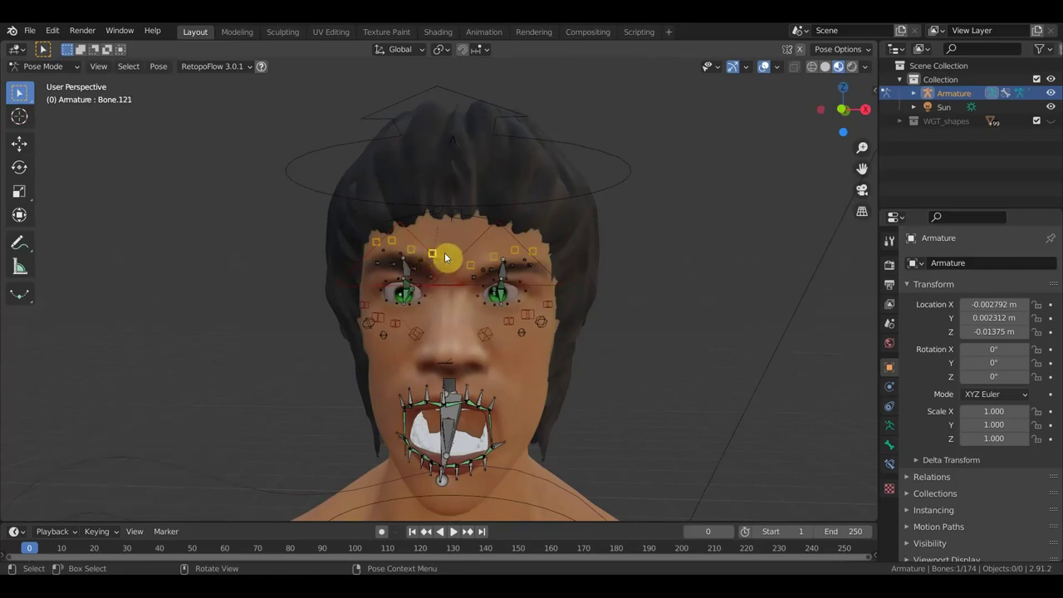
drag(446, 258, 442, 264)
mouse_move(544, 380)
middle_down()
mouse_move(443, 378)
mouse_move(486, 375)
middle_up()
scroll(521, 333, up, 2)
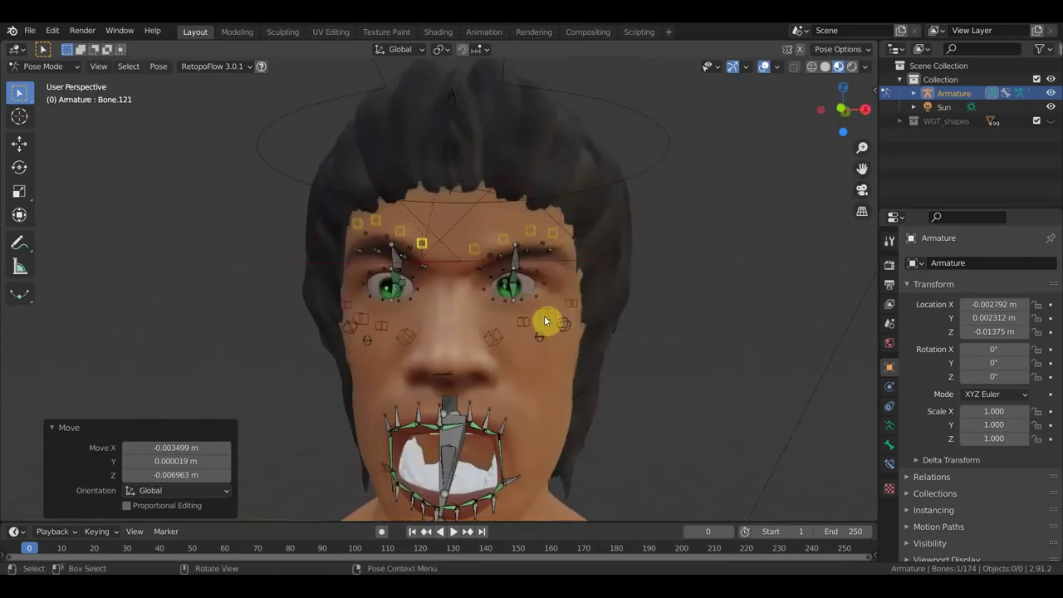
Move the three cheek controls beside the eyes to tighten the upper cheeks
click(549, 313)
key(g)
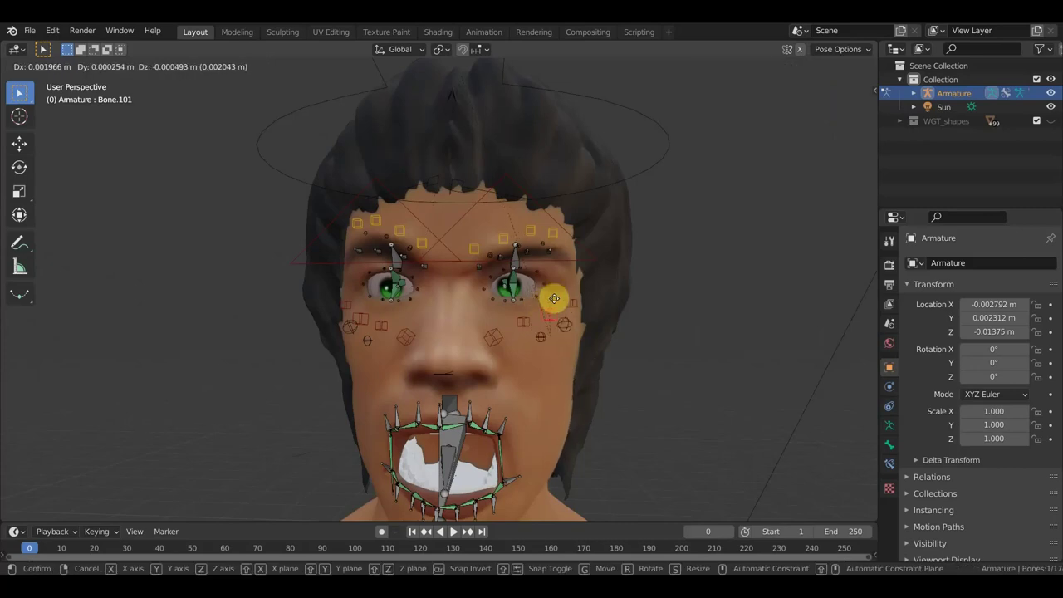
click(559, 315)
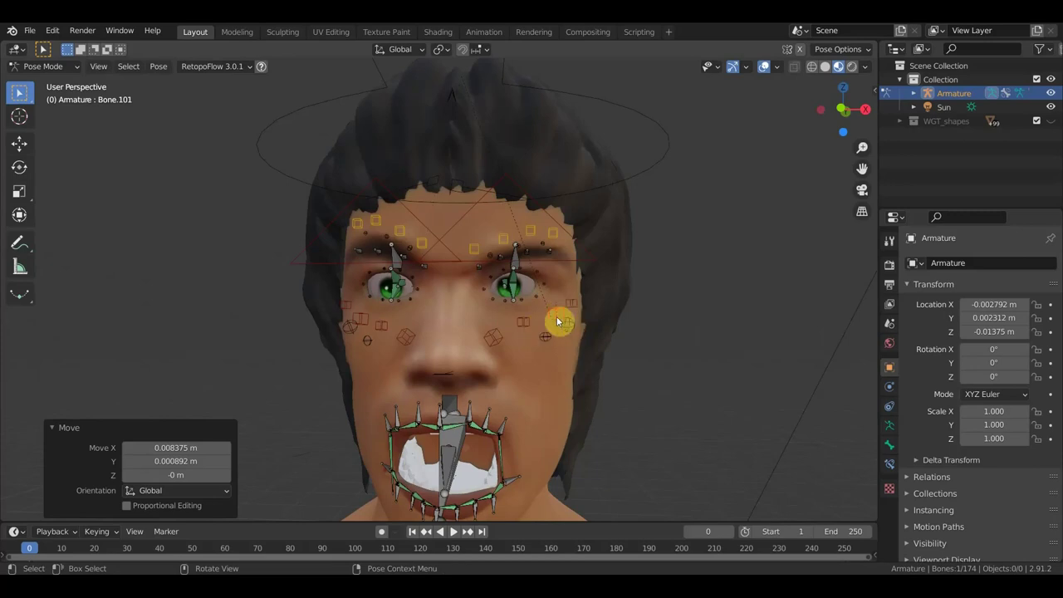
click(576, 311)
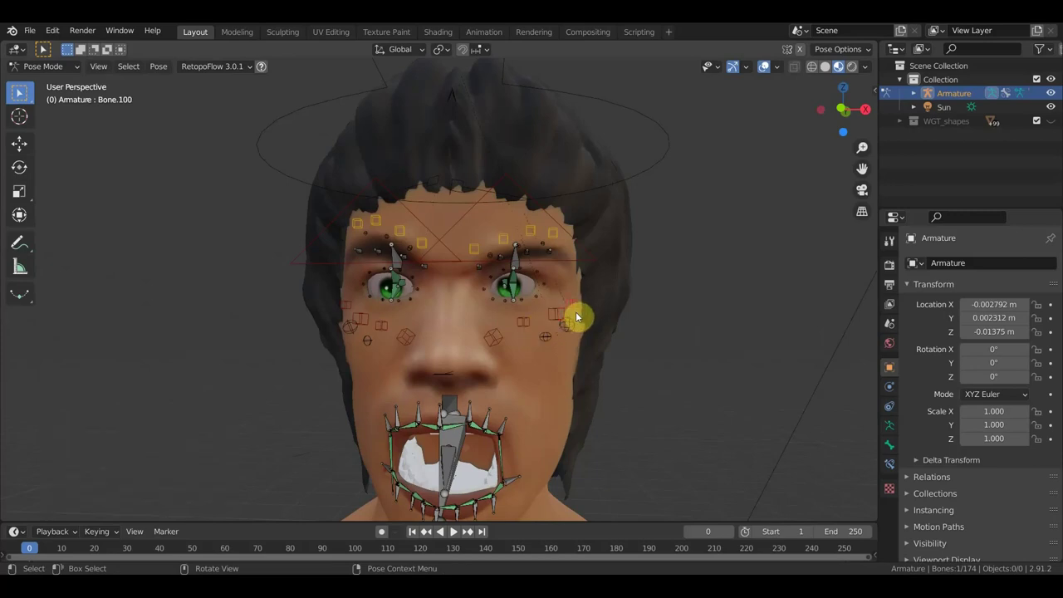
key(g)
click(561, 314)
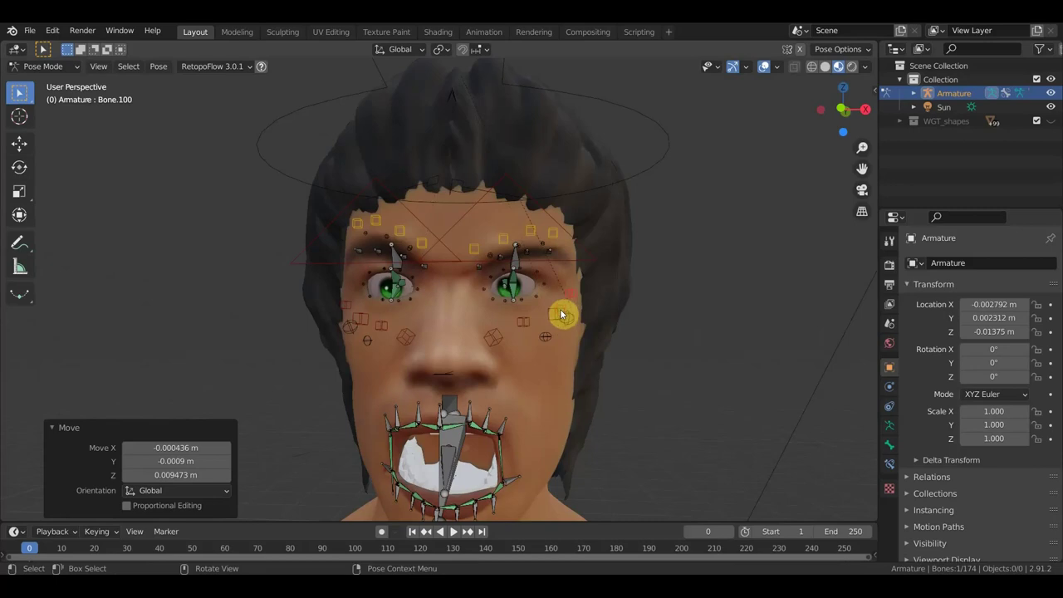
click(561, 314)
key(g)
click(555, 302)
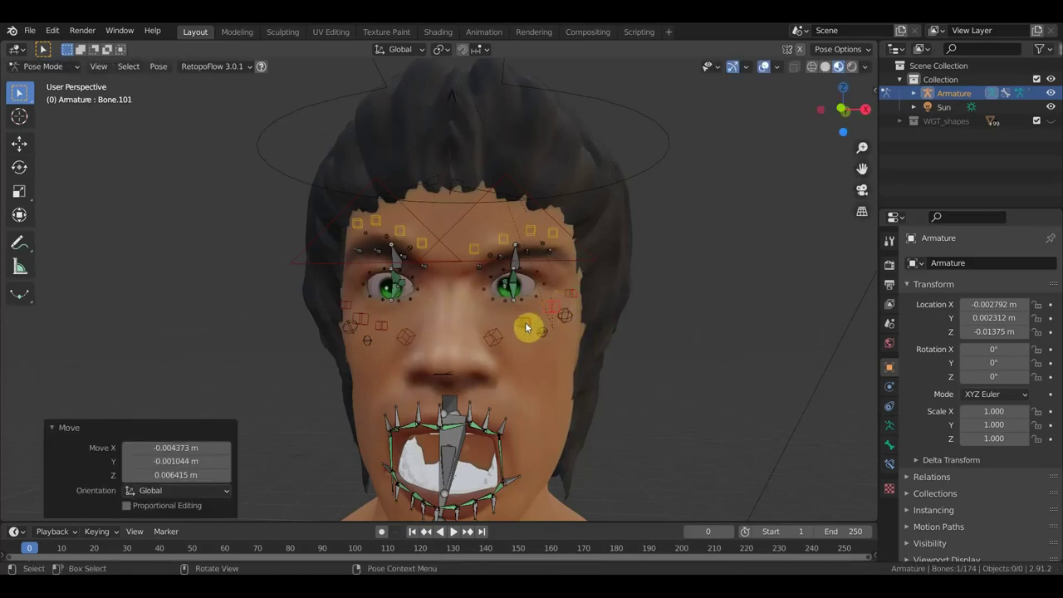
Shift the under-eye and beside-nose cheek controls, moving Bone.106 by 0.002321, 0.000452, -0.004112 m
click(526, 326)
key(g)
click(520, 311)
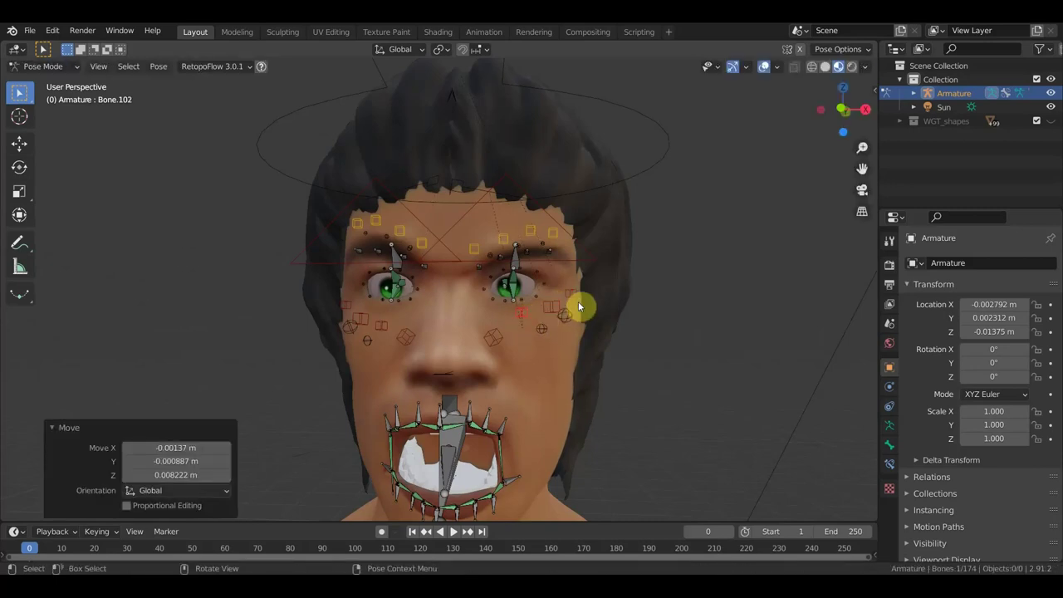
click(499, 338)
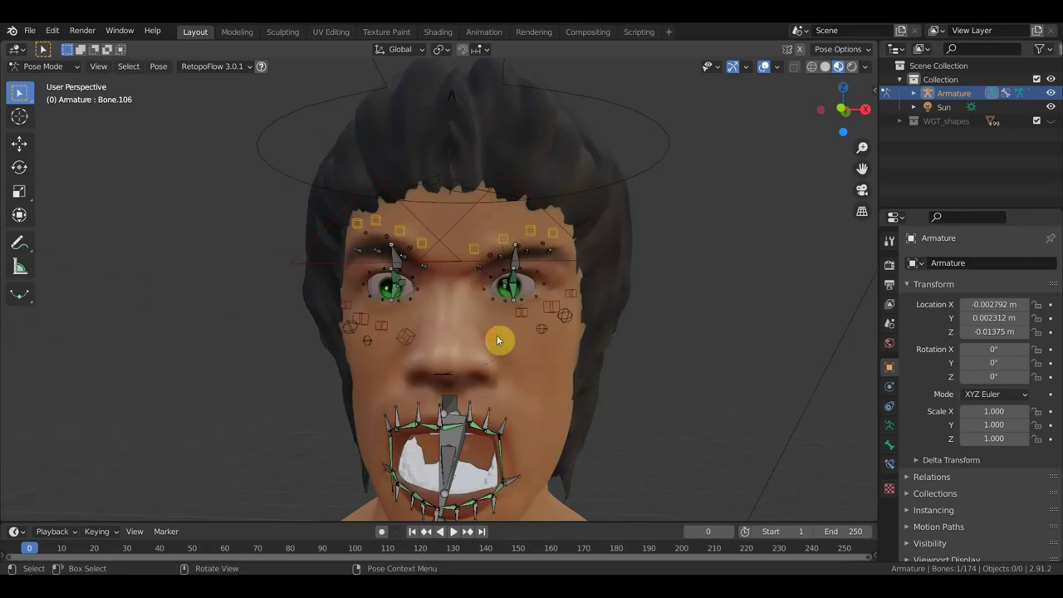
key(g)
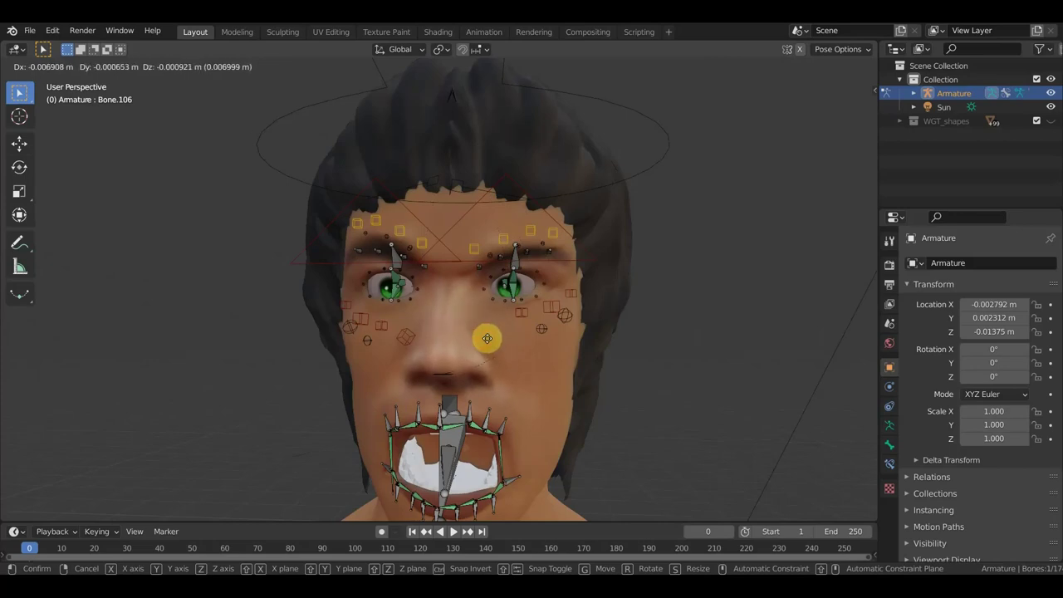
click(488, 336)
middle_drag(490, 337, 390, 334)
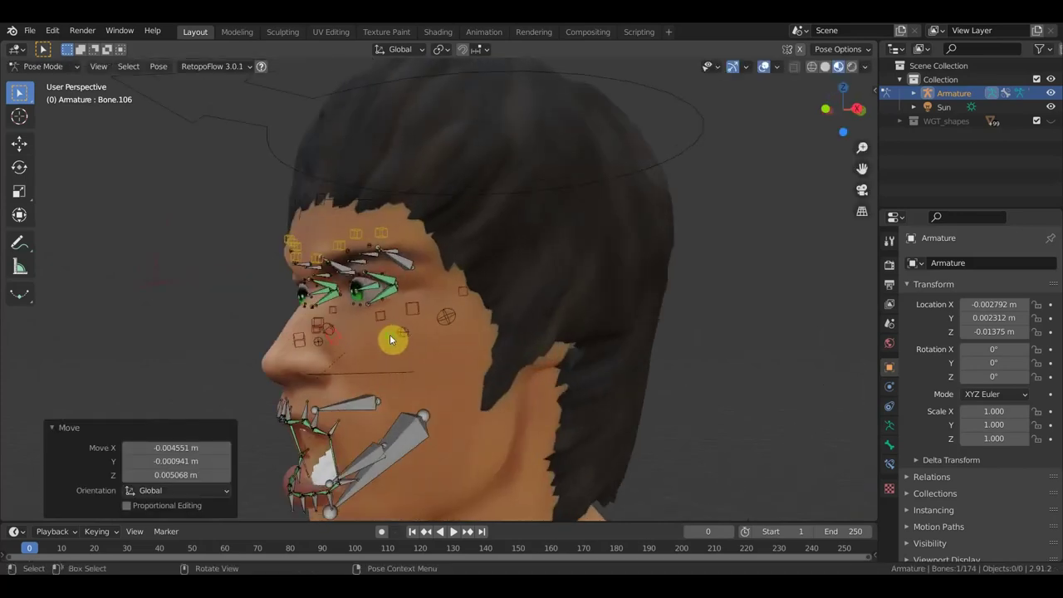
drag(389, 334, 386, 346)
mouse_move(325, 449)
middle_down()
mouse_move(444, 351)
mouse_move(470, 351)
middle_up()
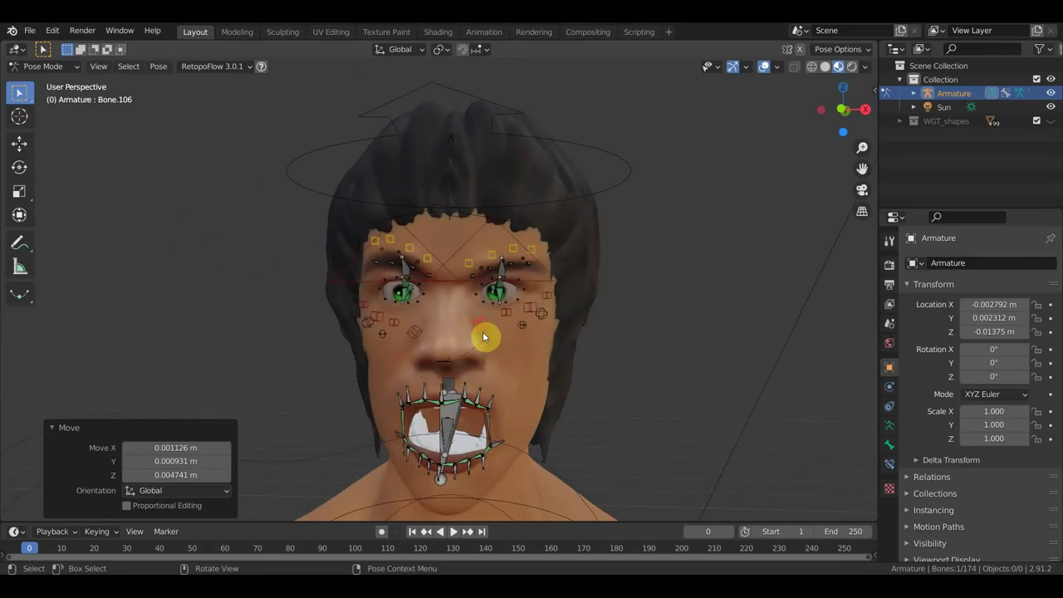
key(g)
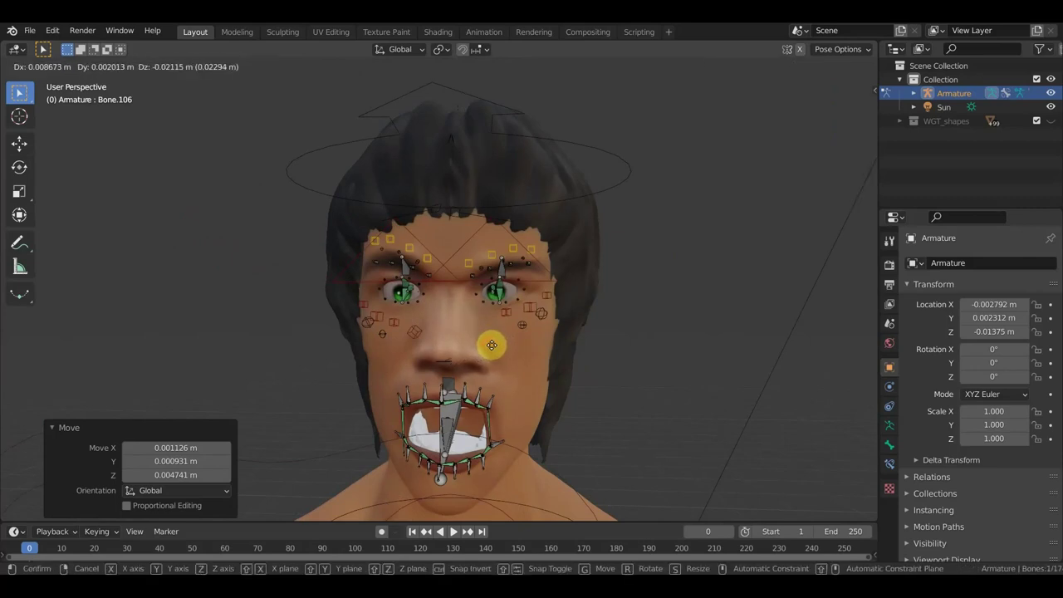
click(482, 329)
Hide overlays to review the snarling face, zoom out to the full figure, then restore overlays
key(shift+alt+z)
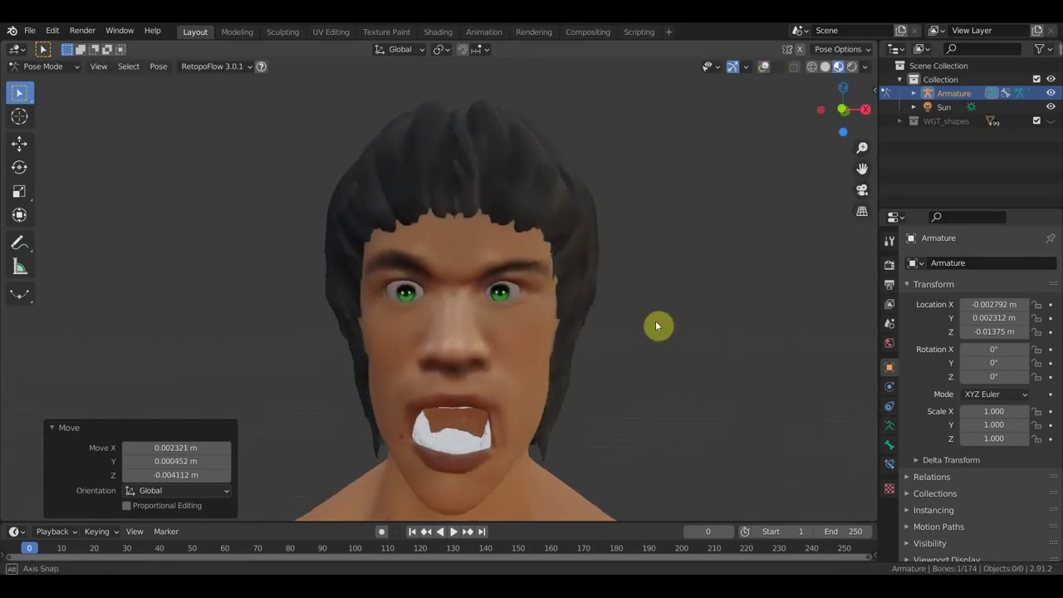
middle_drag(656, 326, 657, 276)
scroll(656, 287, down, 2)
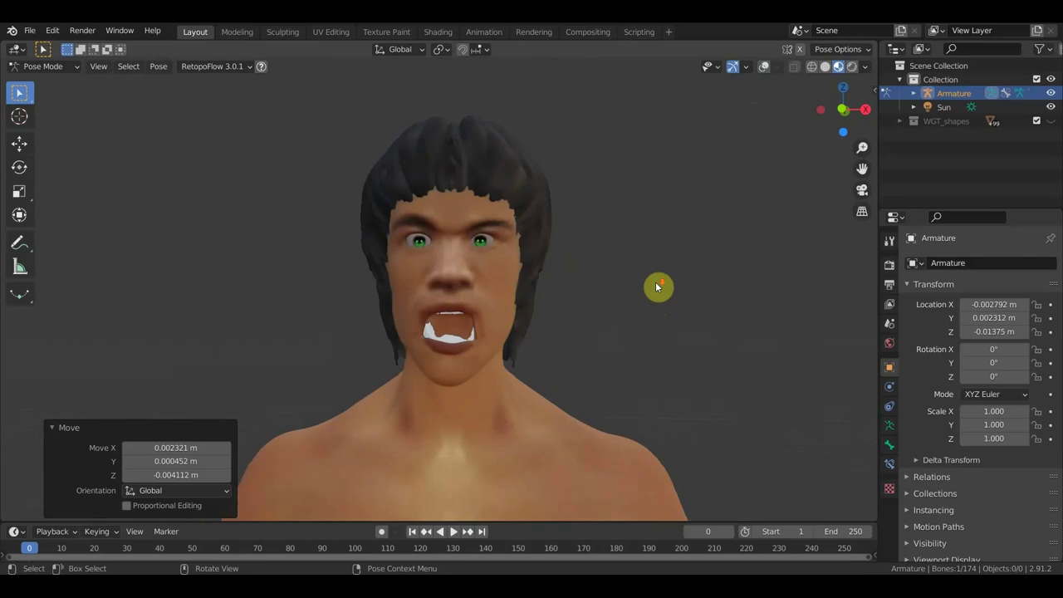
scroll(656, 286, down, 2)
scroll(656, 287, up, 2)
mouse_move(657, 286)
middle_down()
mouse_move(738, 290)
mouse_move(640, 308)
mouse_move(598, 294)
mouse_move(603, 306)
middle_up()
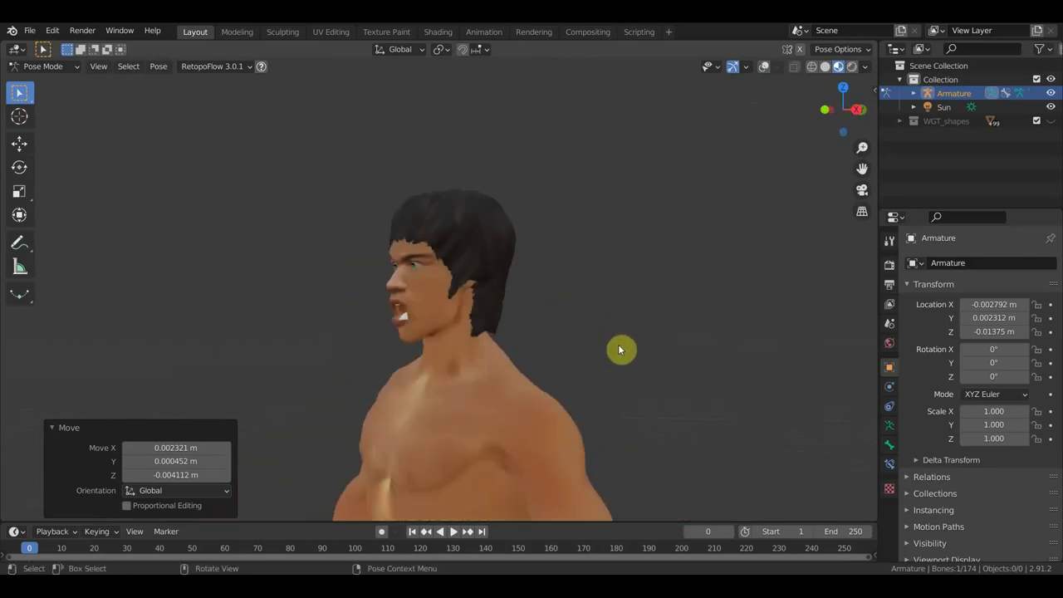
scroll(622, 345, down, 1)
scroll(635, 284, down, 2)
scroll(636, 236, down, 1)
scroll(648, 297, down, 1)
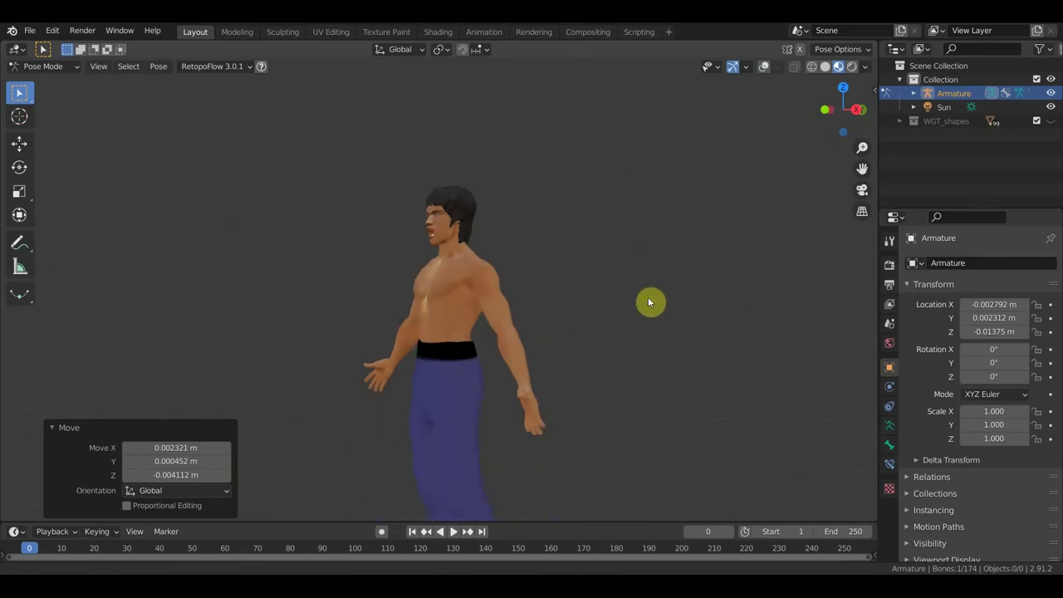
shift+middle_drag(649, 302, 665, 206)
click(764, 67)
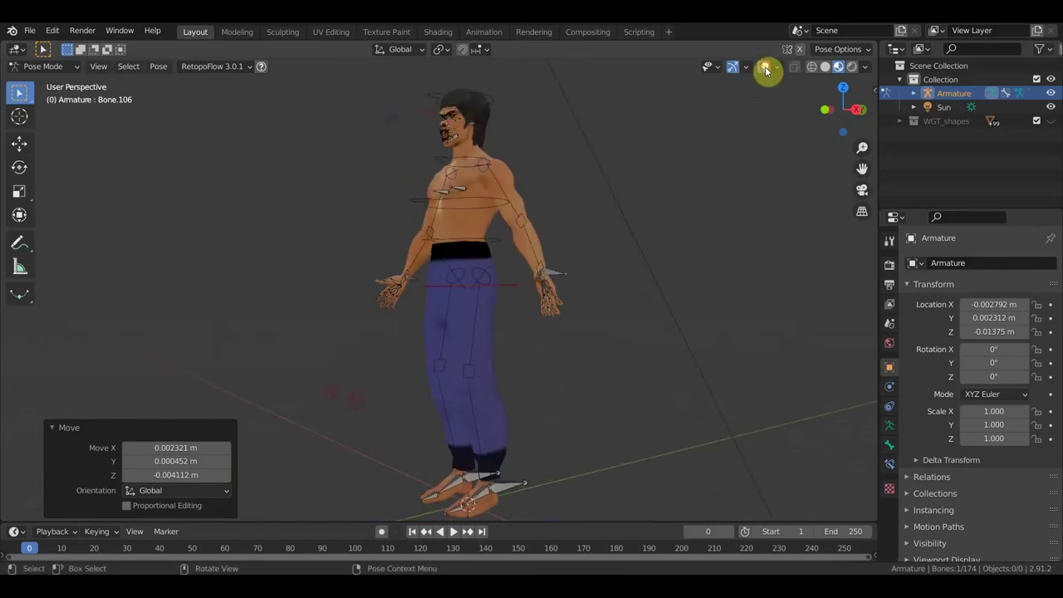
Step the right foot control forward
click(590, 485)
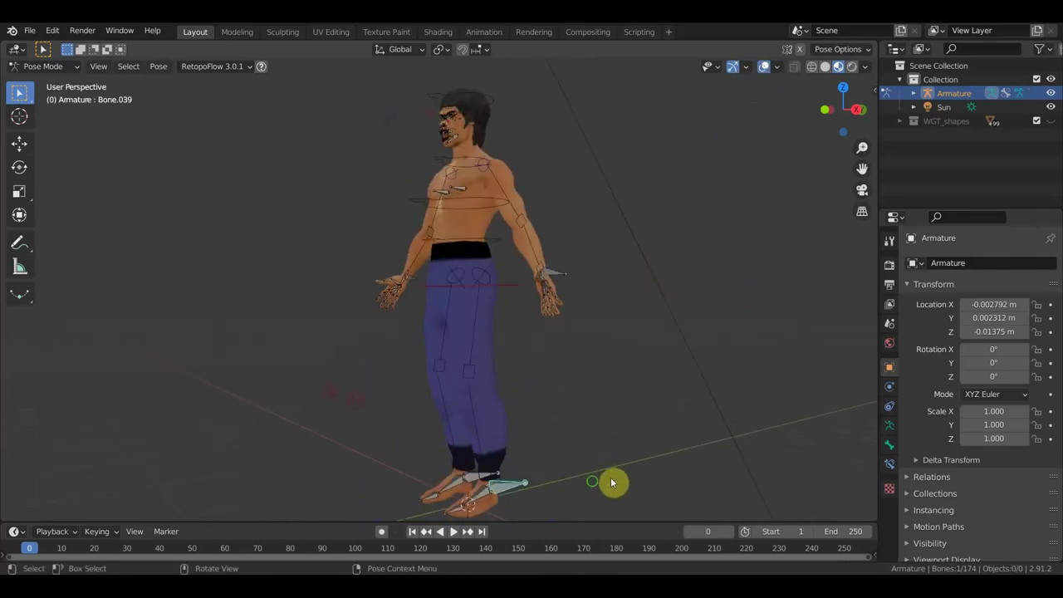
middle_drag(611, 477, 531, 478)
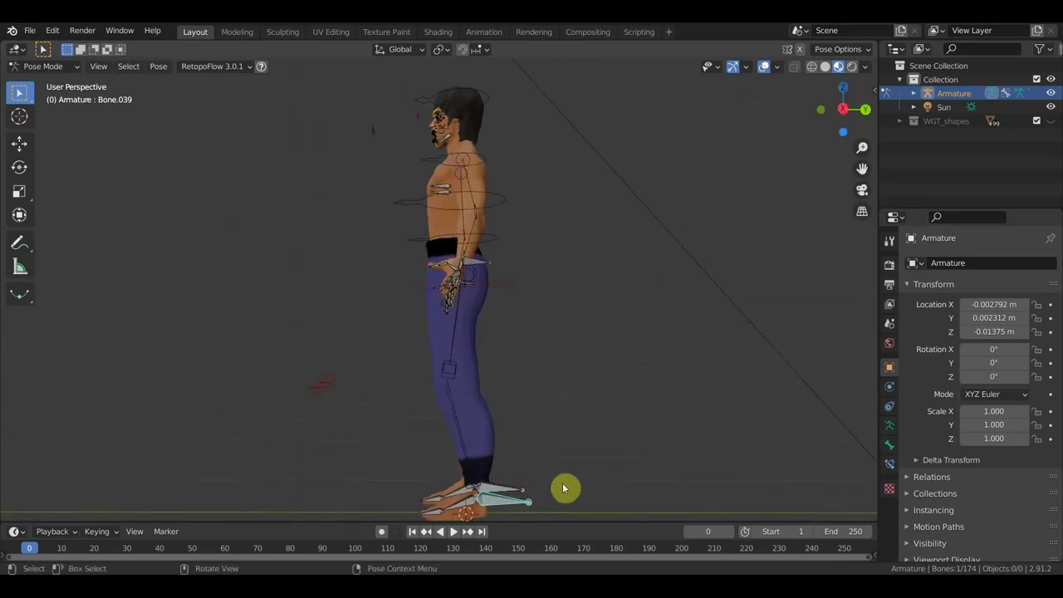
key(g)
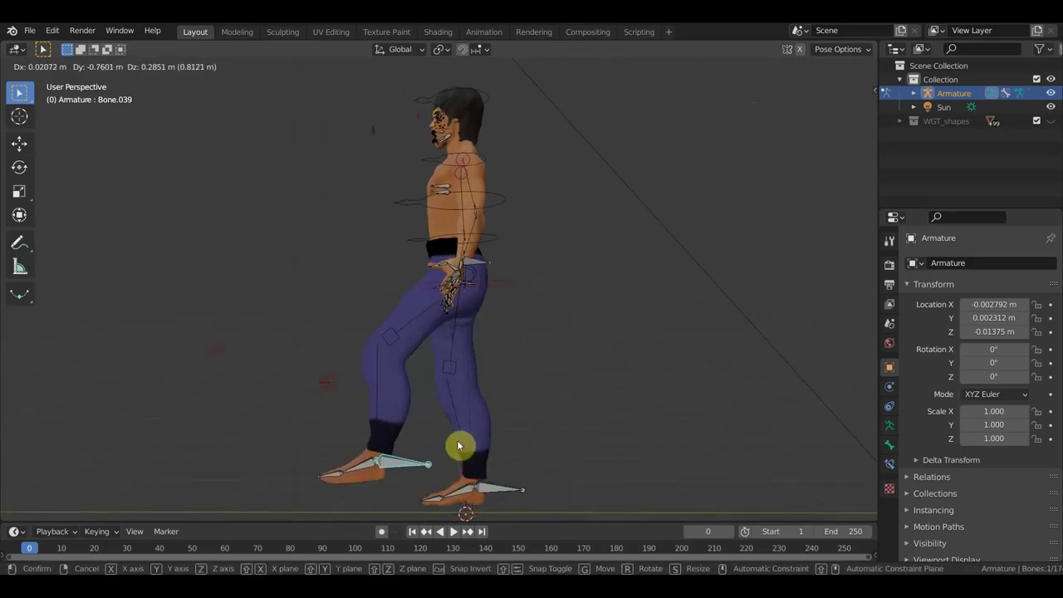
click(457, 446)
Move the hand control forward and rotate it to -63.9°
click(479, 264)
key(g)
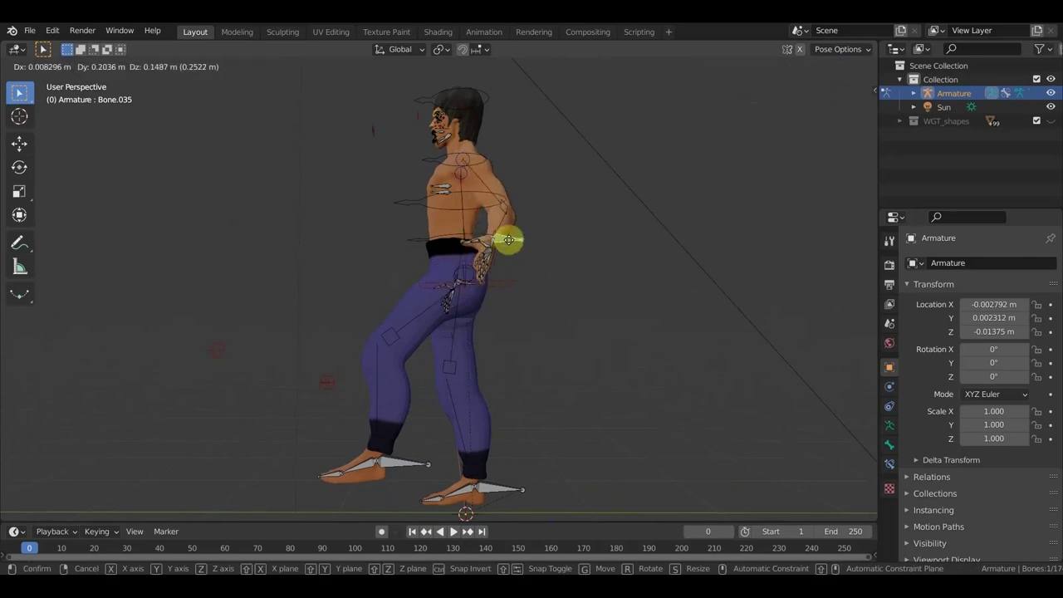
click(406, 171)
key(r)
click(374, 316)
middle_drag(375, 315, 581, 294)
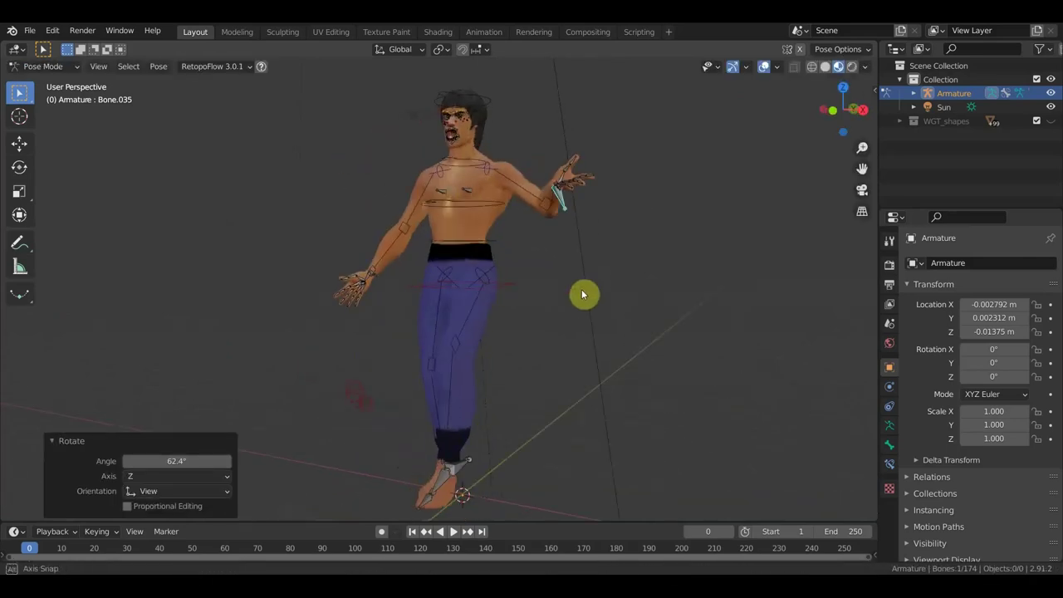
key(r)
click(643, 217)
mouse_move(643, 218)
middle_down()
mouse_move(655, 240)
mouse_move(539, 189)
middle_up()
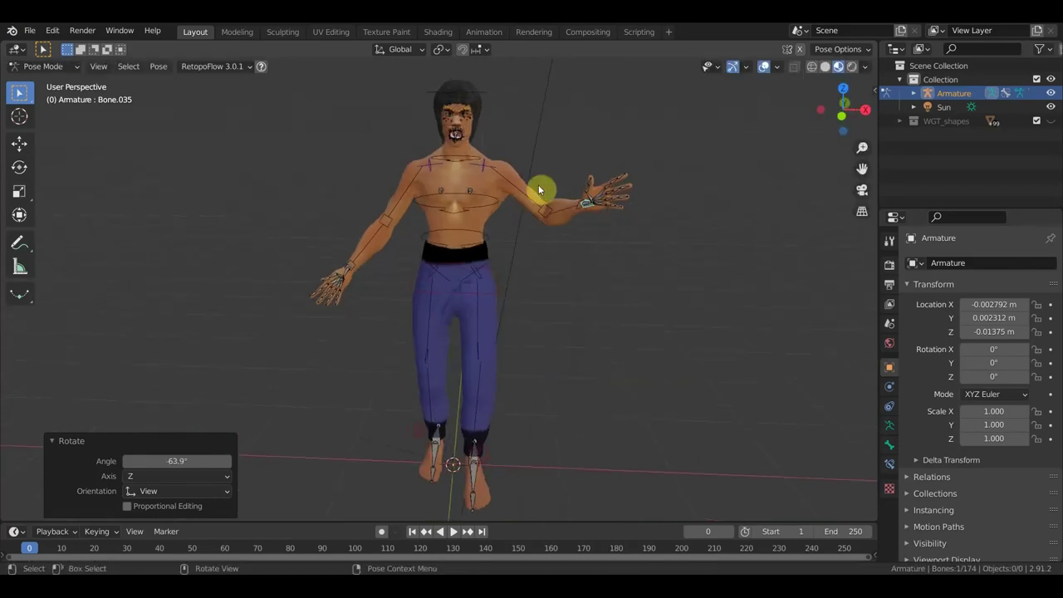
Rotate the shoulder control by -21.6° and the chest control by 30.6°
click(489, 169)
key(r)
click(523, 142)
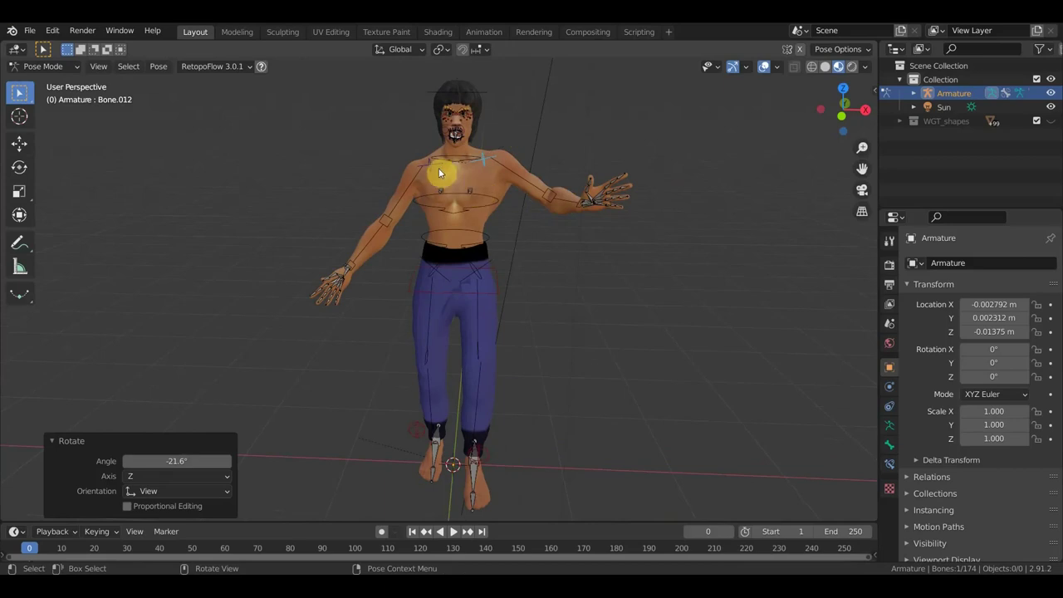
click(447, 184)
key(r)
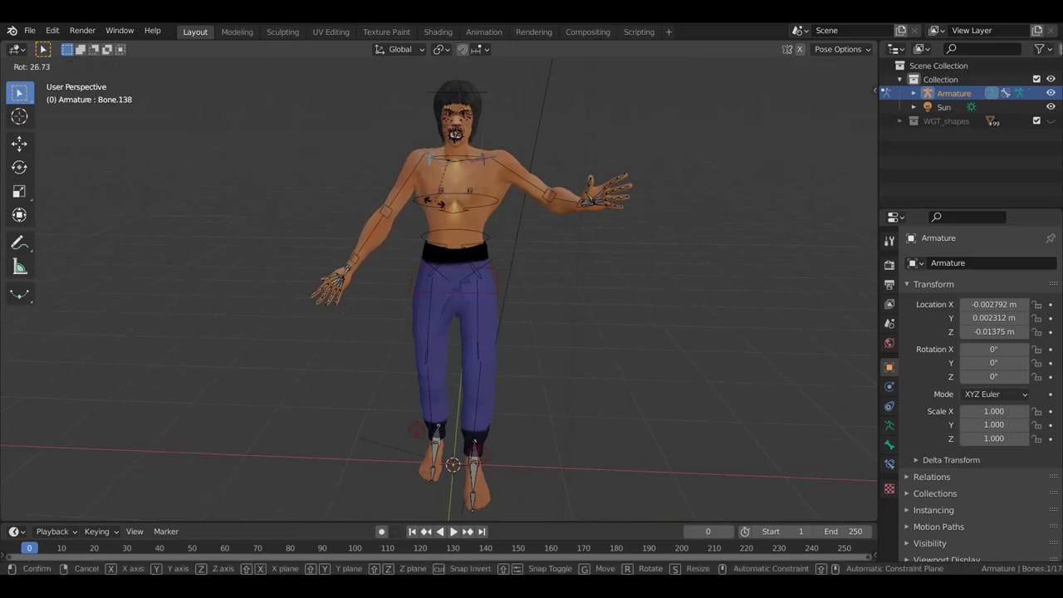
click(400, 228)
Move the other hand control to a new position
middle_drag(347, 270, 511, 276)
click(373, 308)
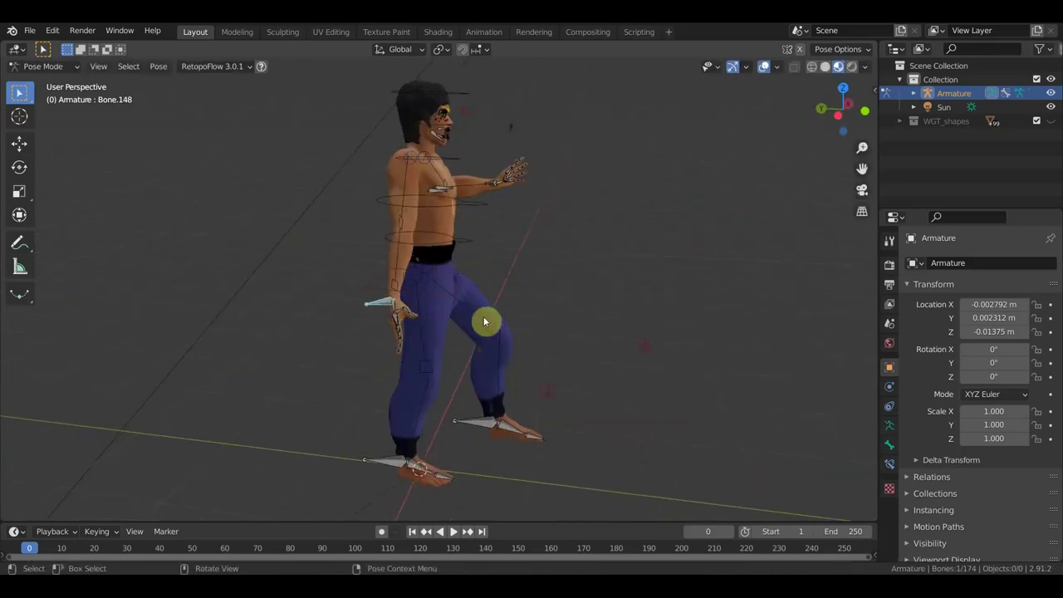
mouse_move(519, 321)
middle_down()
mouse_move(434, 307)
mouse_move(381, 318)
middle_up()
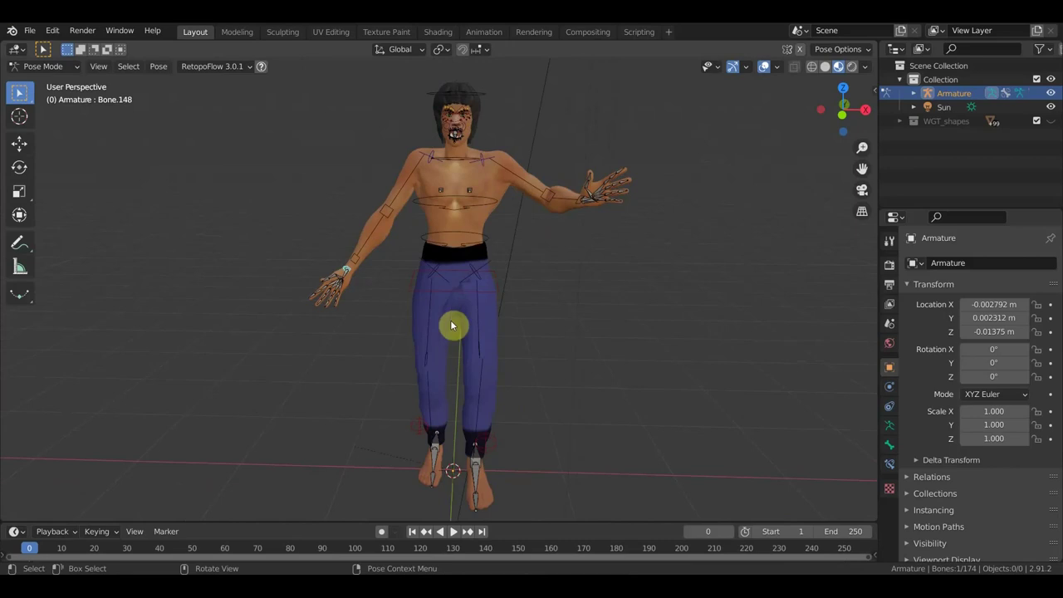
key(g)
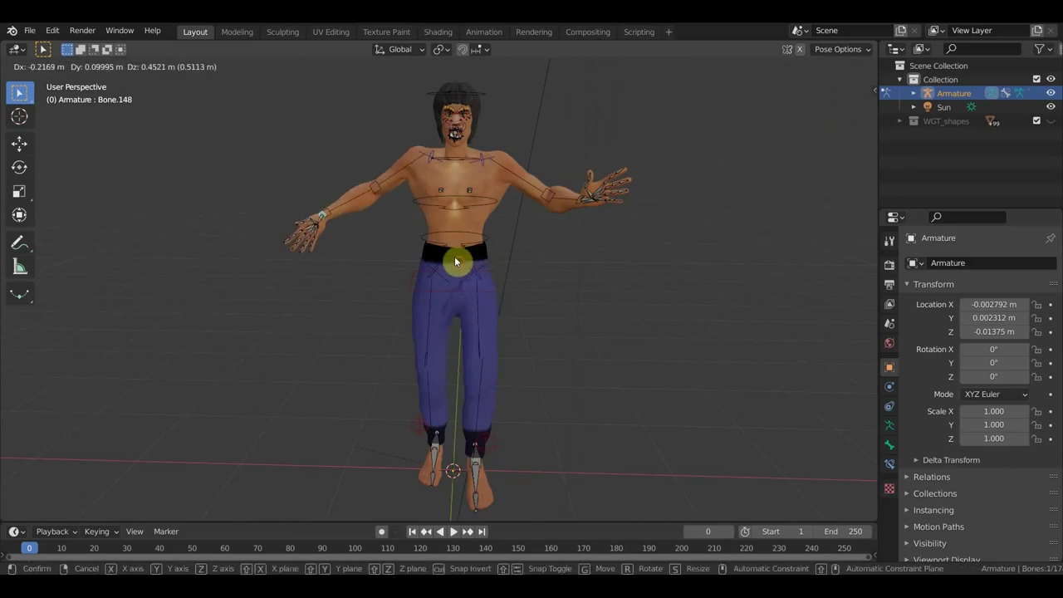
click(456, 262)
Lower the hip control into a crouch
middle_drag(613, 254, 761, 242)
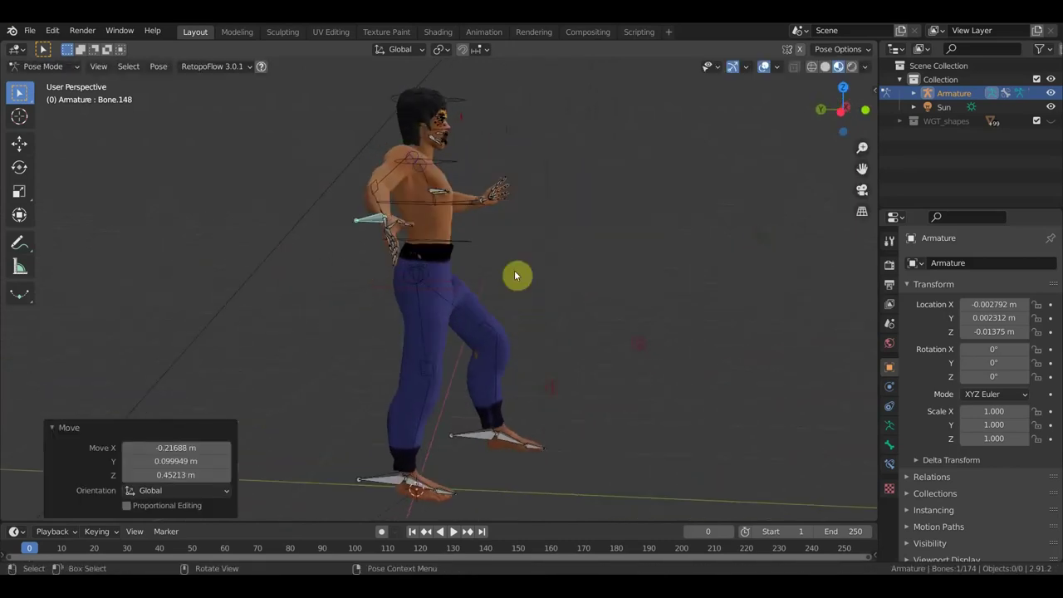
middle_drag(471, 284, 456, 329)
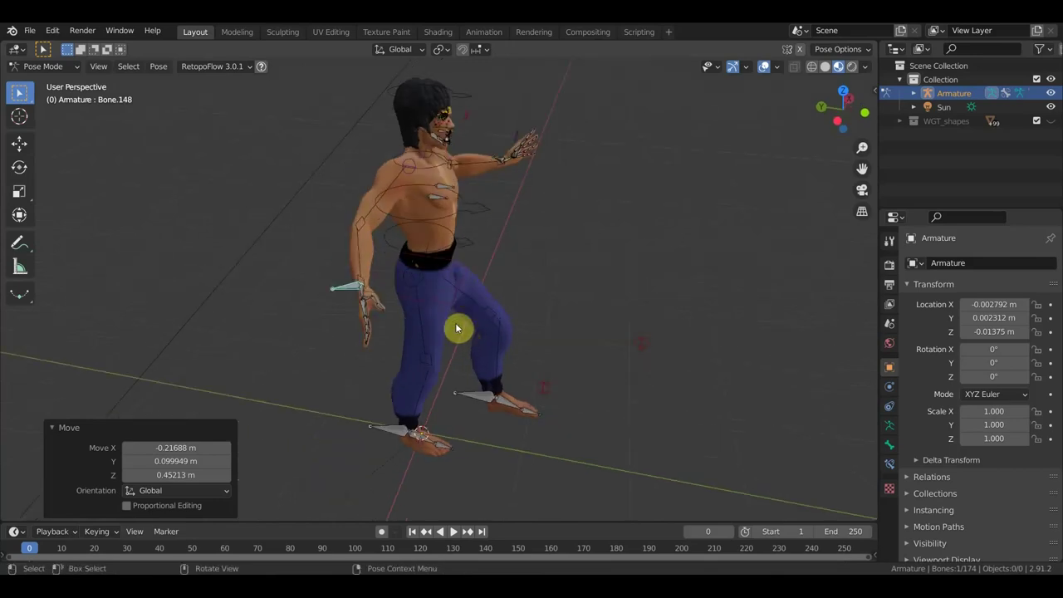
click(529, 280)
middle_drag(530, 279, 565, 236)
key(g)
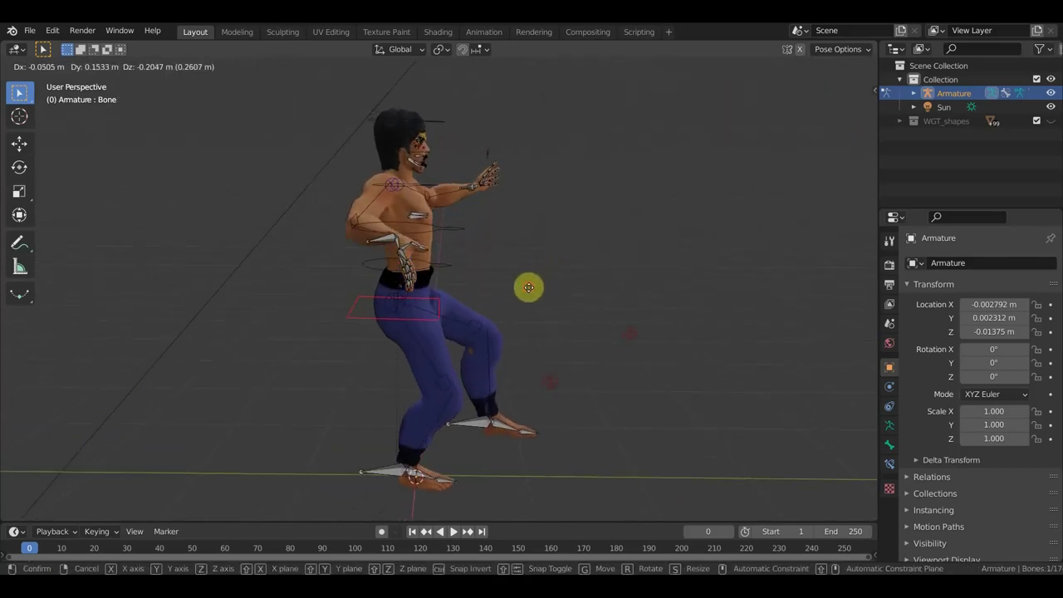
click(527, 287)
Widen the stance with the back foot, lower the right foot, and drop the hips further
click(385, 469)
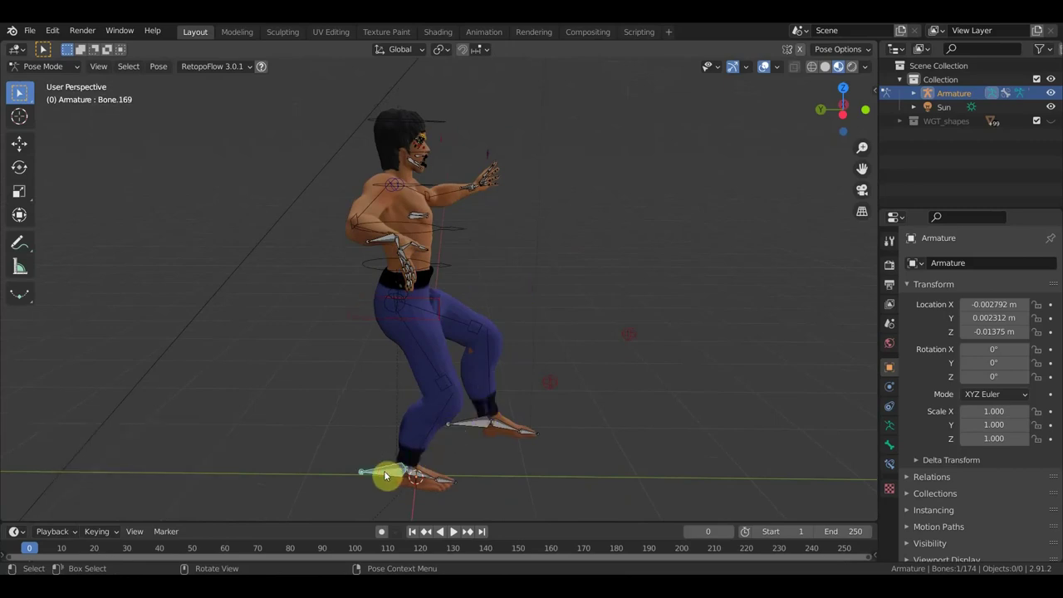
key(g)
click(286, 466)
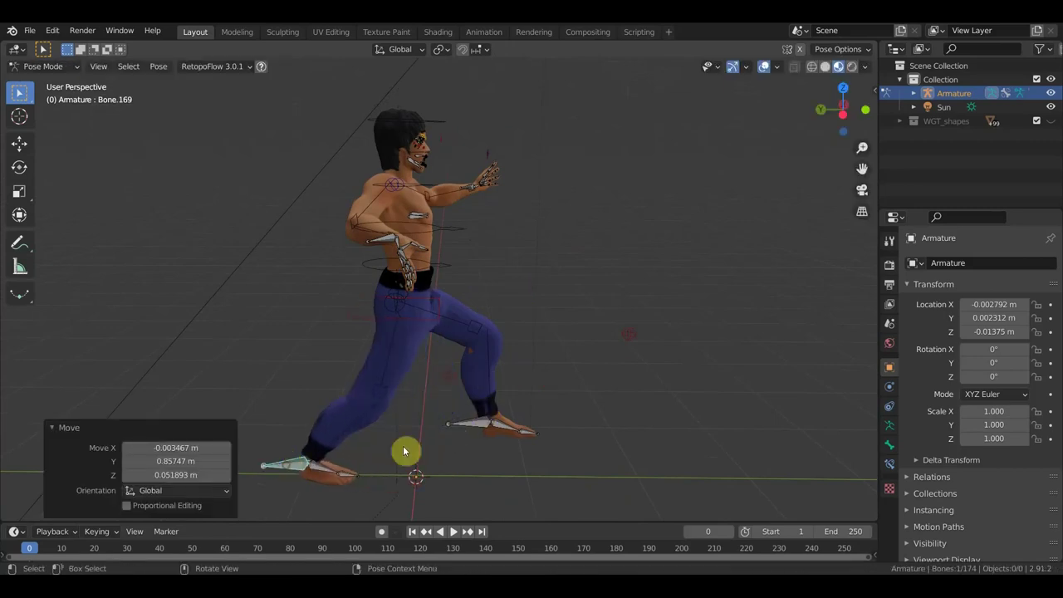
click(470, 423)
key(g)
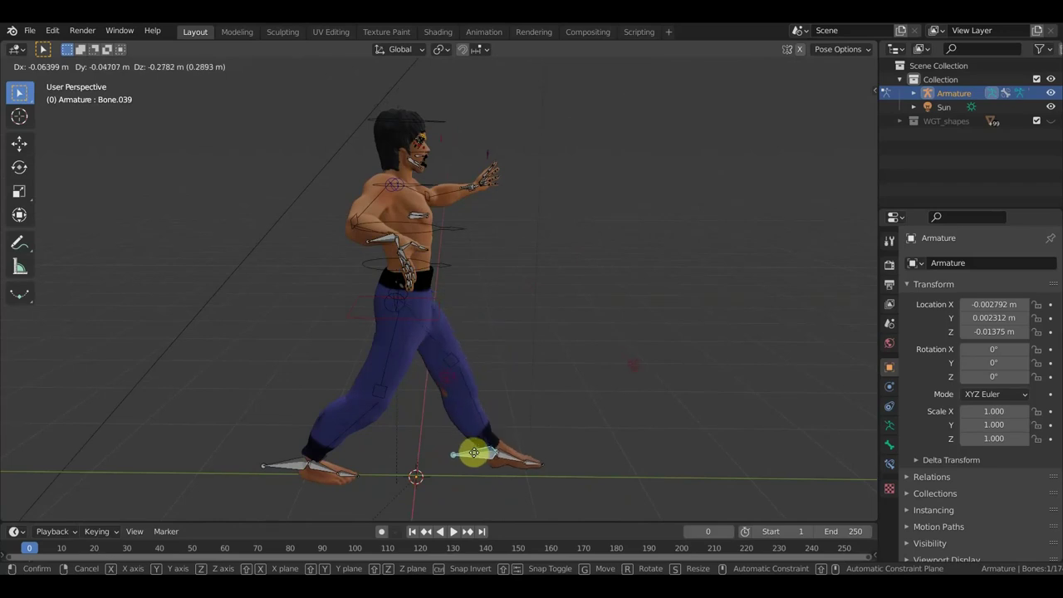
click(477, 456)
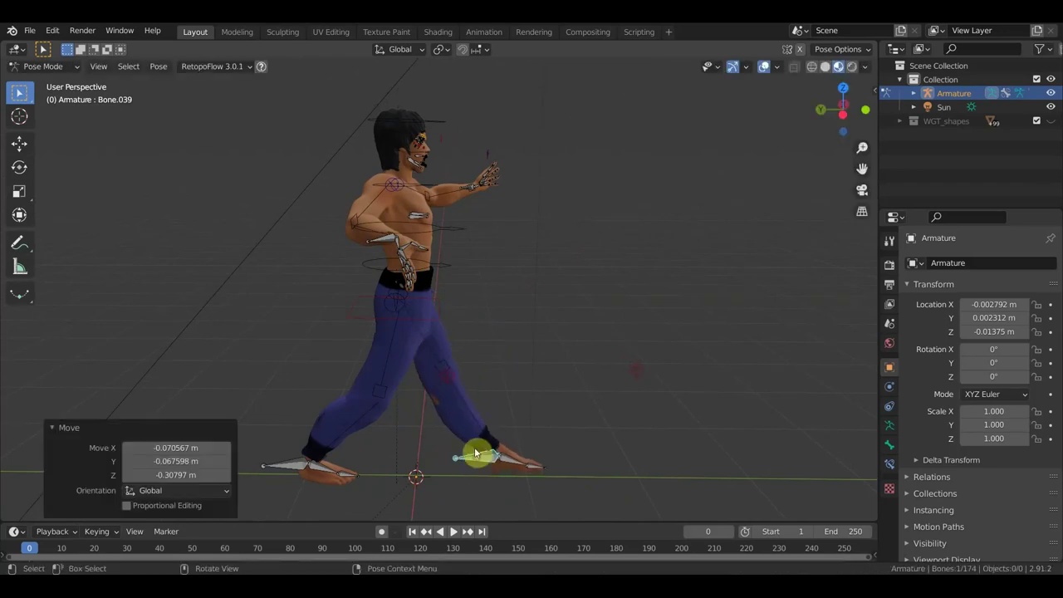
click(449, 304)
click(441, 299)
key(g)
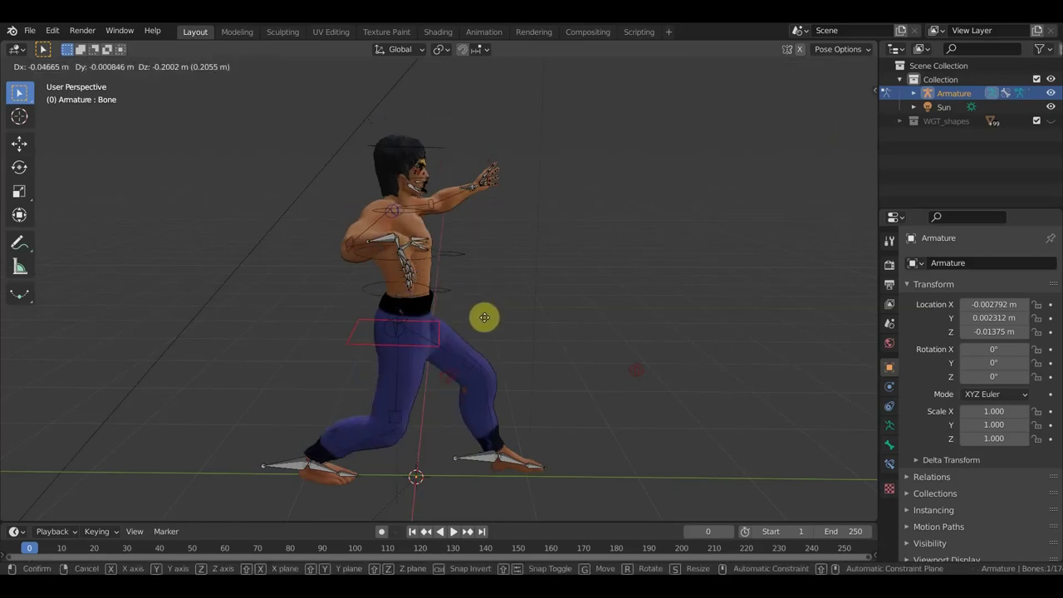
click(498, 316)
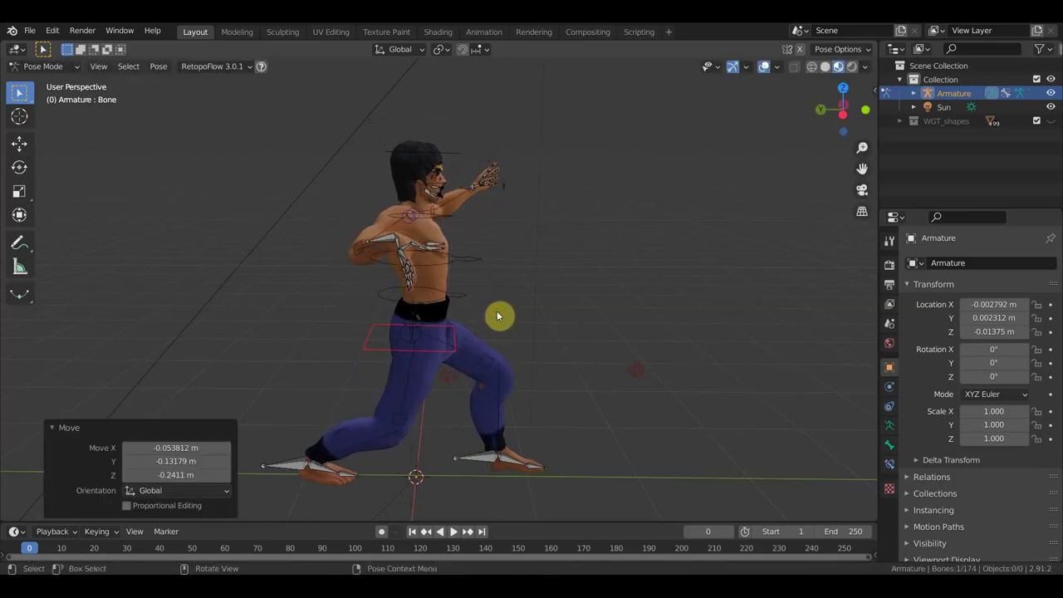
Place arm bone Bone.148 down by the hip and rotate it -55.2°
click(386, 243)
key(g)
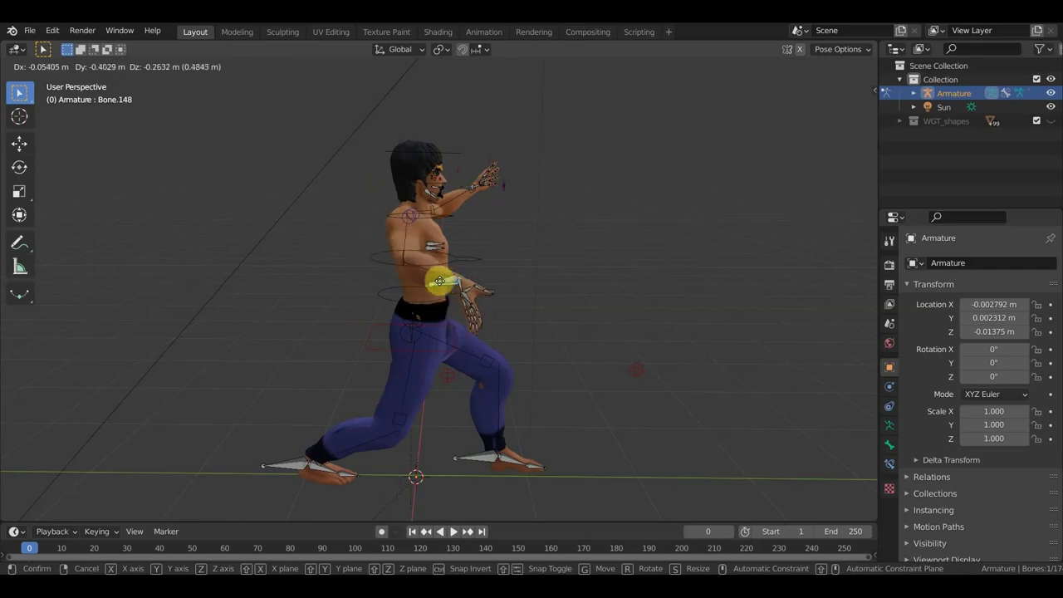
click(469, 286)
key(r)
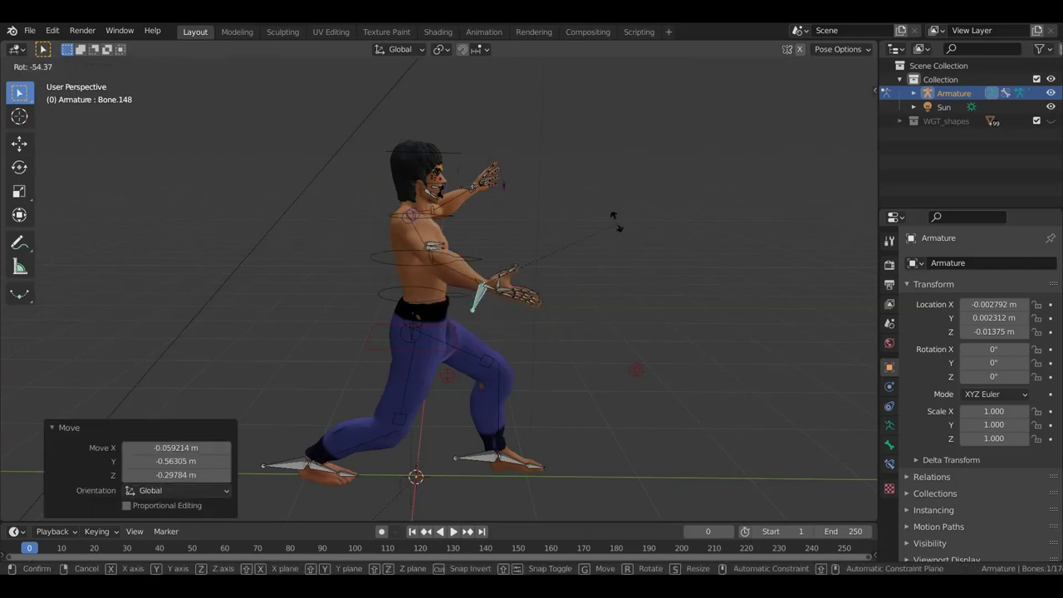
click(620, 225)
Reposition foot control Bone.169 by -0.39875, -0.038786, -0.011125 m, viewed from behind
mouse_move(620, 225)
middle_down()
mouse_move(435, 237)
mouse_move(414, 226)
middle_up()
mouse_move(436, 460)
middle_down()
mouse_move(707, 440)
mouse_move(639, 413)
mouse_move(461, 451)
middle_up()
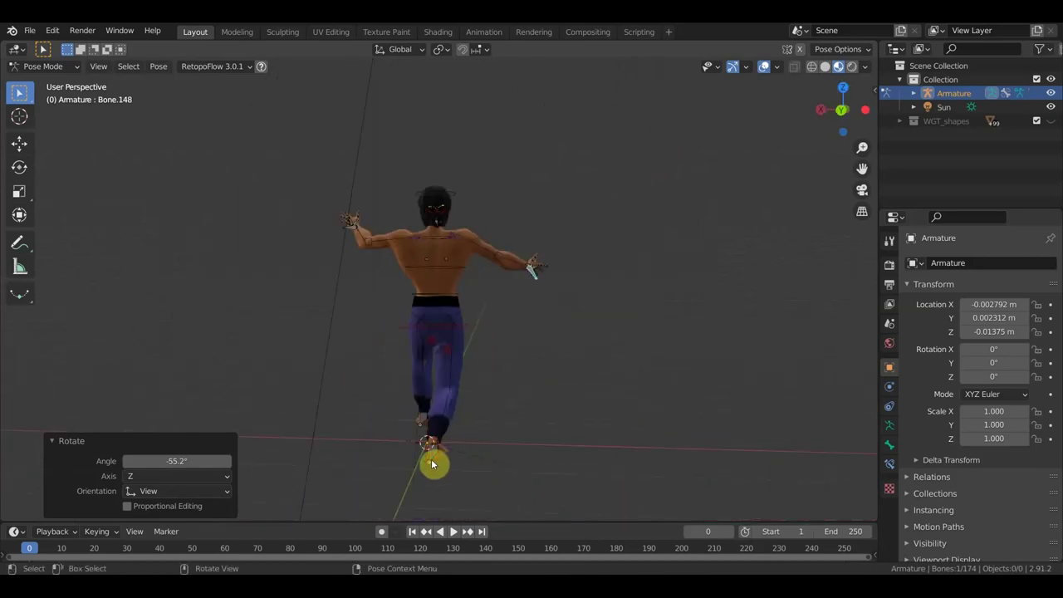
key(g)
click(469, 458)
middle_drag(589, 427, 273, 429)
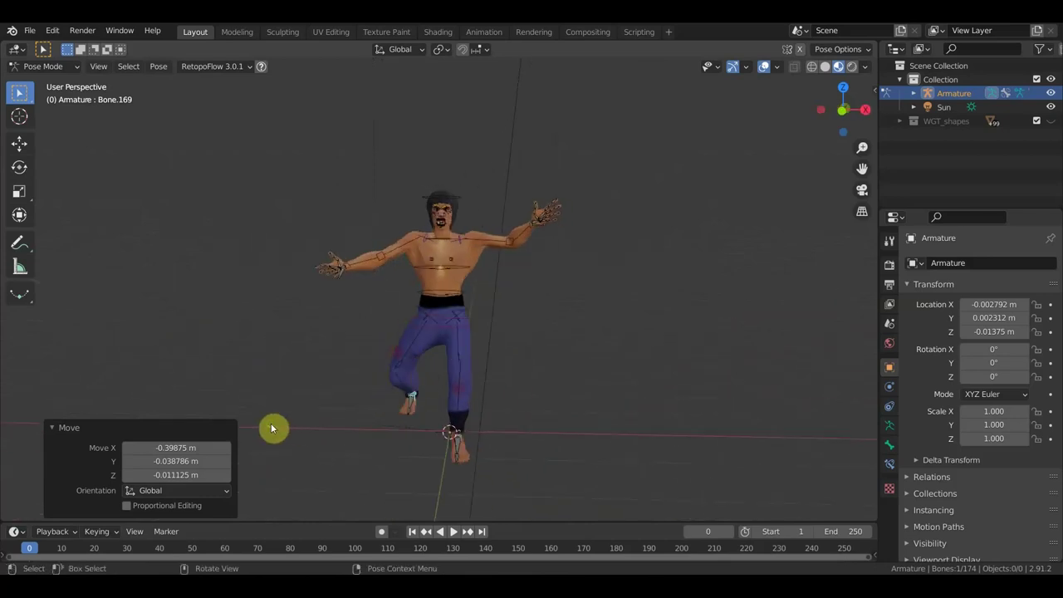
Hide the overlays and preview the pose from the front, side and three-quarter angles
click(763, 70)
mouse_move(650, 274)
middle_down()
mouse_move(651, 225)
mouse_move(652, 324)
middle_up()
key(KP_1)
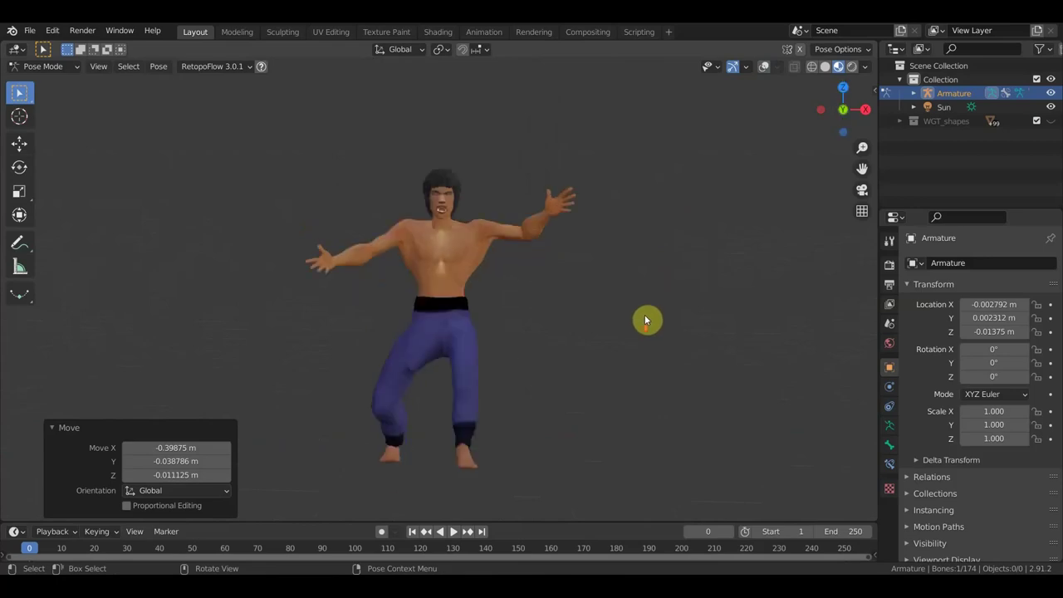
scroll(642, 322, up, 2)
mouse_move(639, 329)
middle_down()
mouse_move(594, 310)
mouse_move(689, 305)
mouse_move(545, 340)
mouse_move(355, 318)
mouse_move(225, 332)
mouse_move(117, 325)
mouse_move(5, 347)
mouse_move(814, 353)
mouse_move(801, 352)
middle_up()
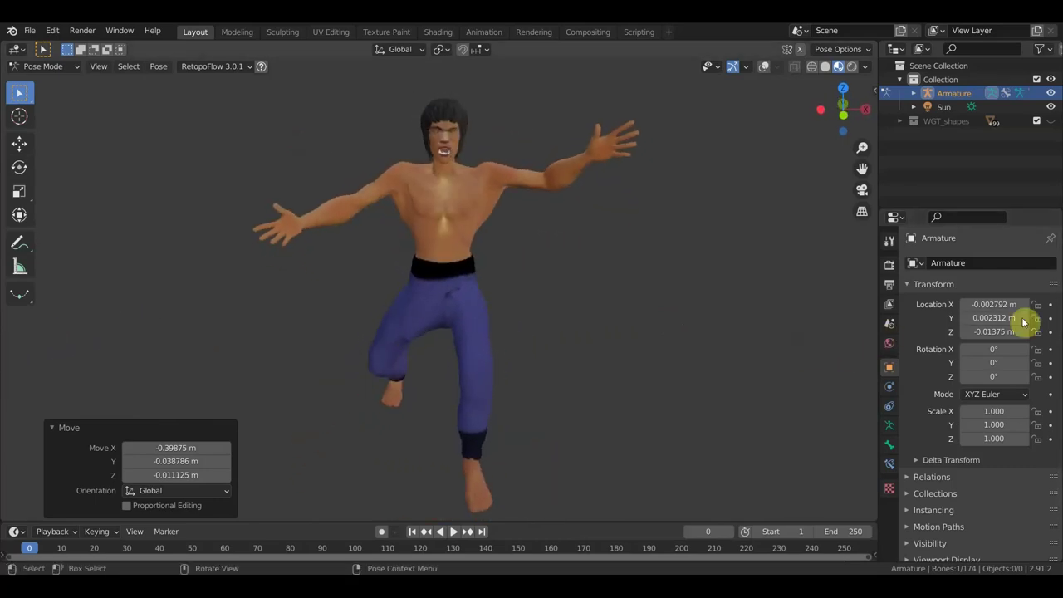
mouse_move(717, 316)
middle_down()
mouse_move(679, 325)
mouse_move(786, 306)
mouse_move(686, 313)
middle_up()
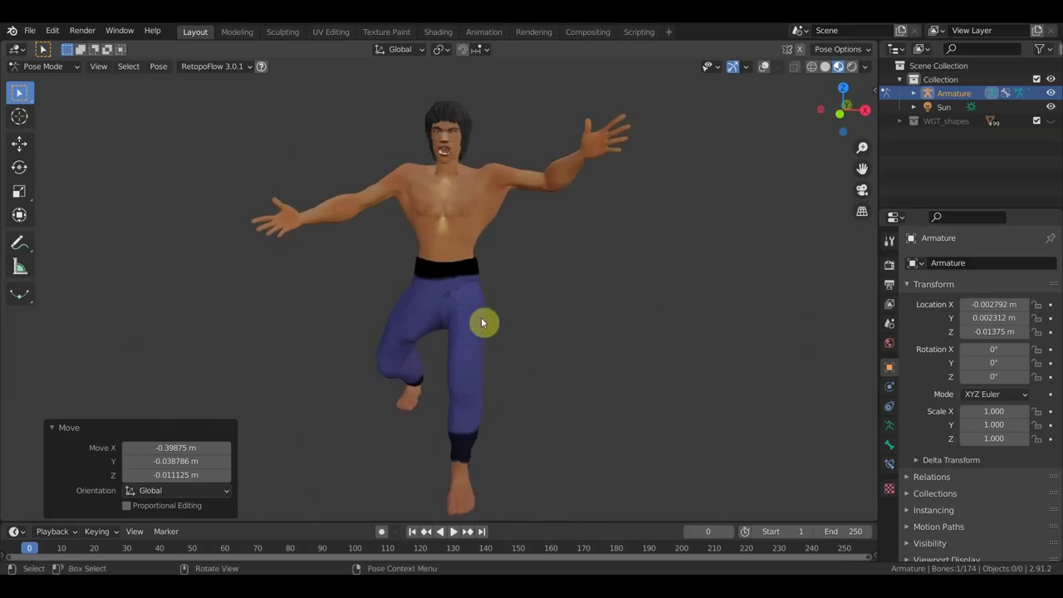
Open the mode list and the pose context's Insert Keyframe options, then close them
click(50, 68)
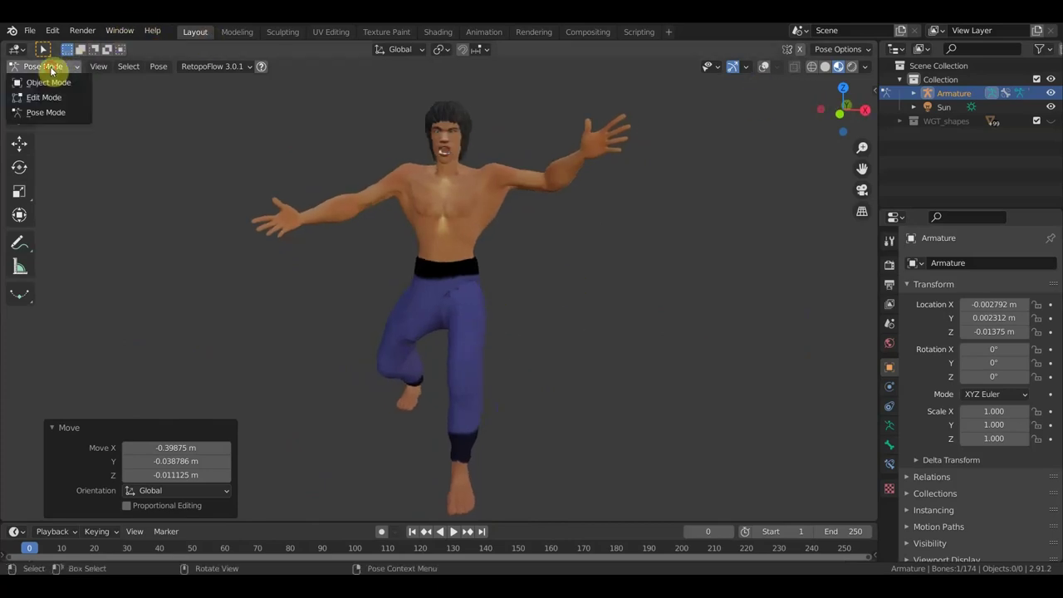
right_click(482, 314)
click(481, 312)
click(482, 311)
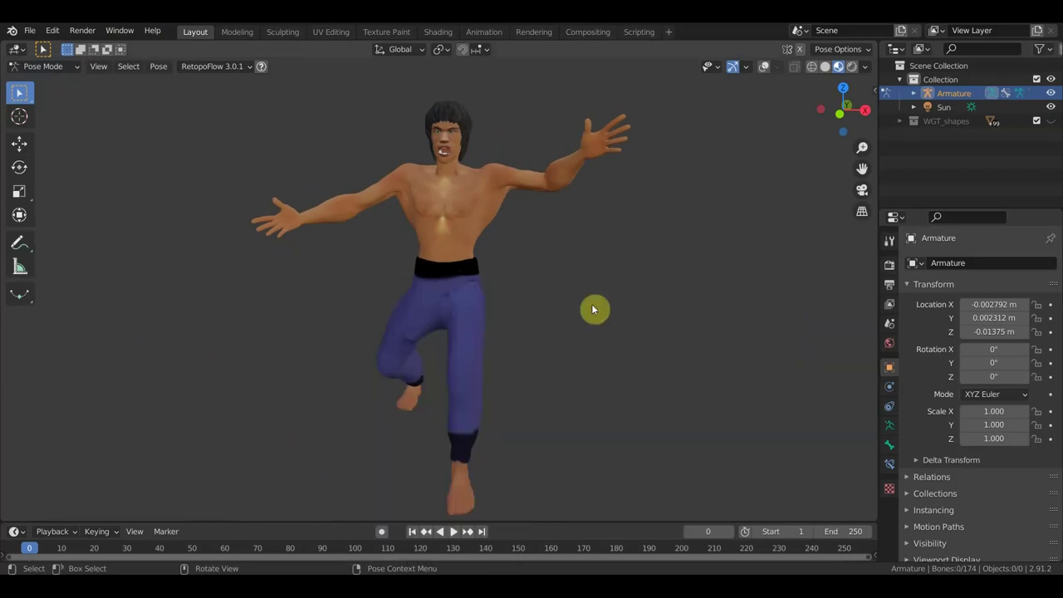
click(50, 67)
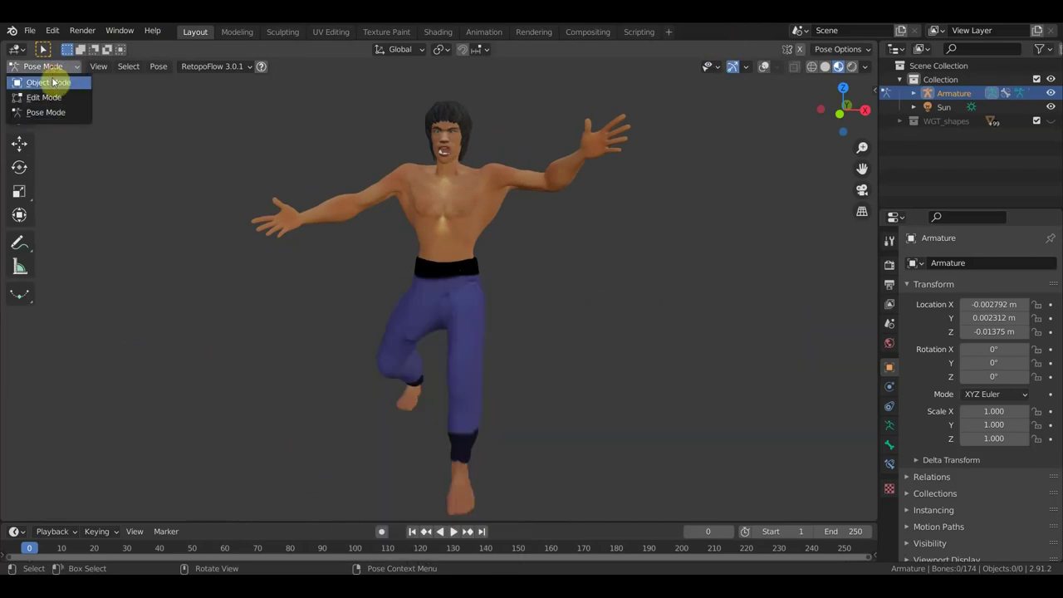
Switch to Object Mode, apply Shade Smooth to the pants, and hide overlays
click(51, 81)
click(766, 68)
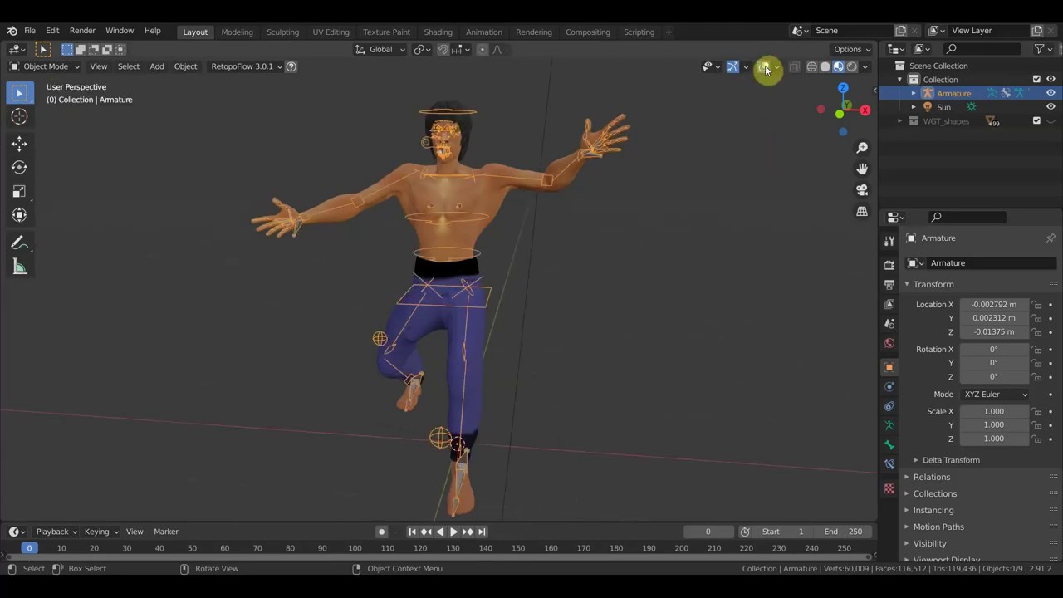
click(478, 343)
right_click(480, 344)
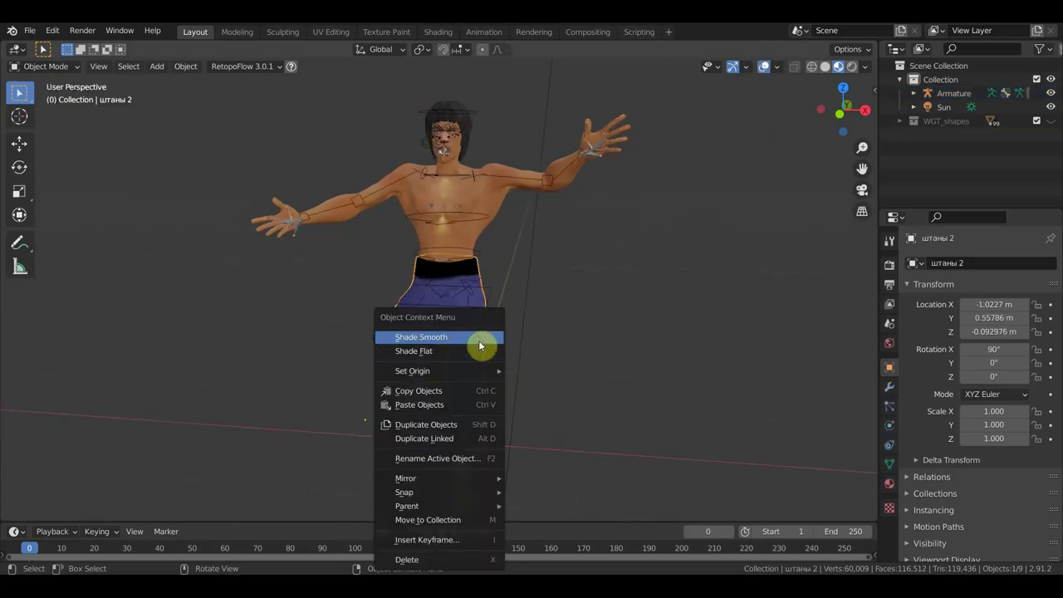
click(481, 344)
click(763, 68)
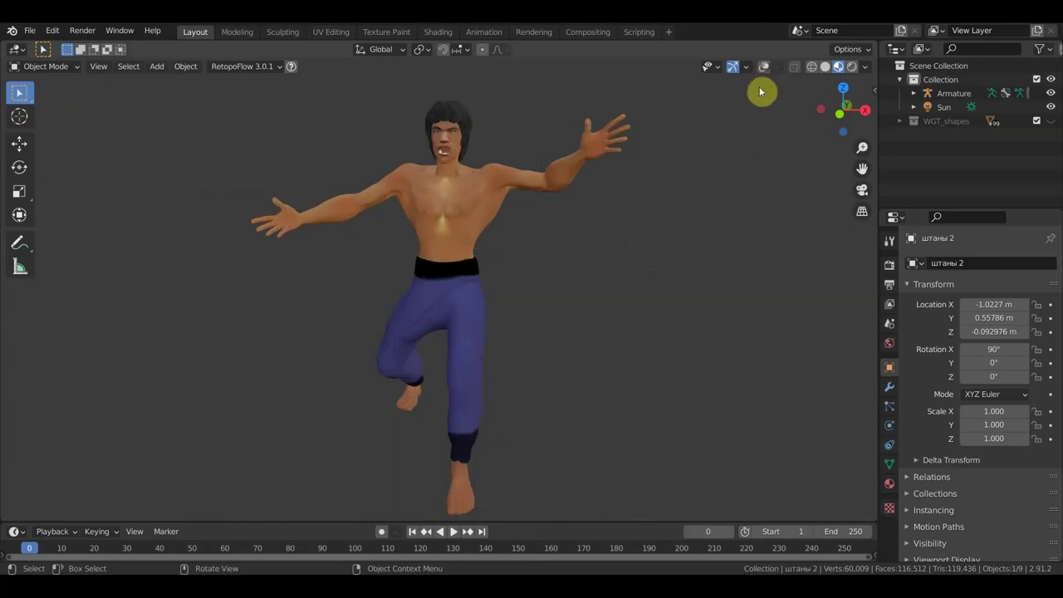
Switch the pants into Sculpt Mode
middle_drag(694, 228, 796, 230)
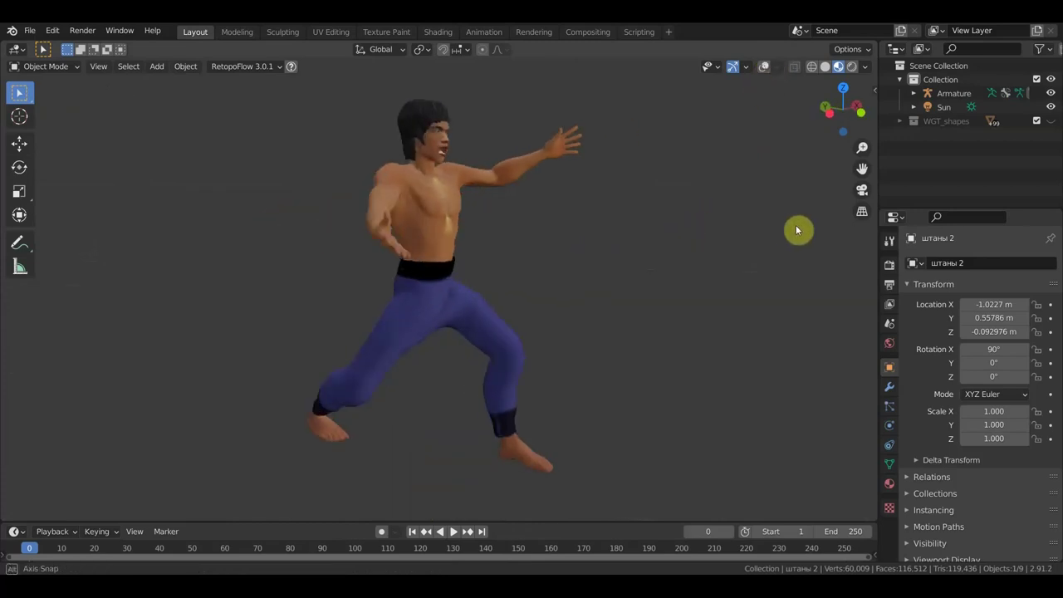
click(50, 67)
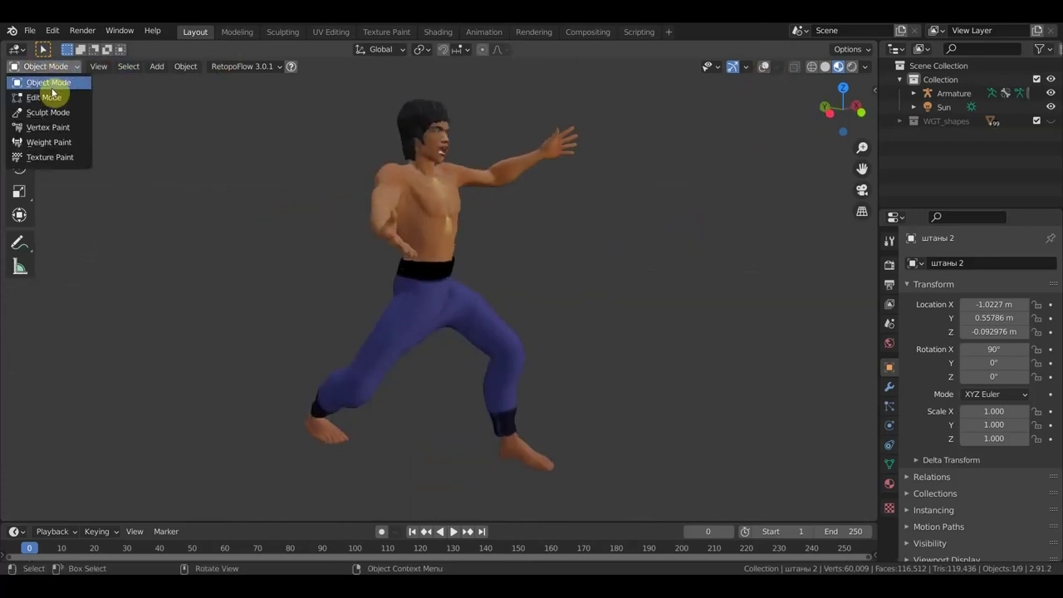
click(53, 113)
Grab-sculpt the pants at the thighs and crotch, checking the shape from front and side
scroll(643, 349, up, 3)
mouse_move(605, 337)
middle_down()
mouse_move(577, 318)
mouse_move(565, 342)
middle_up()
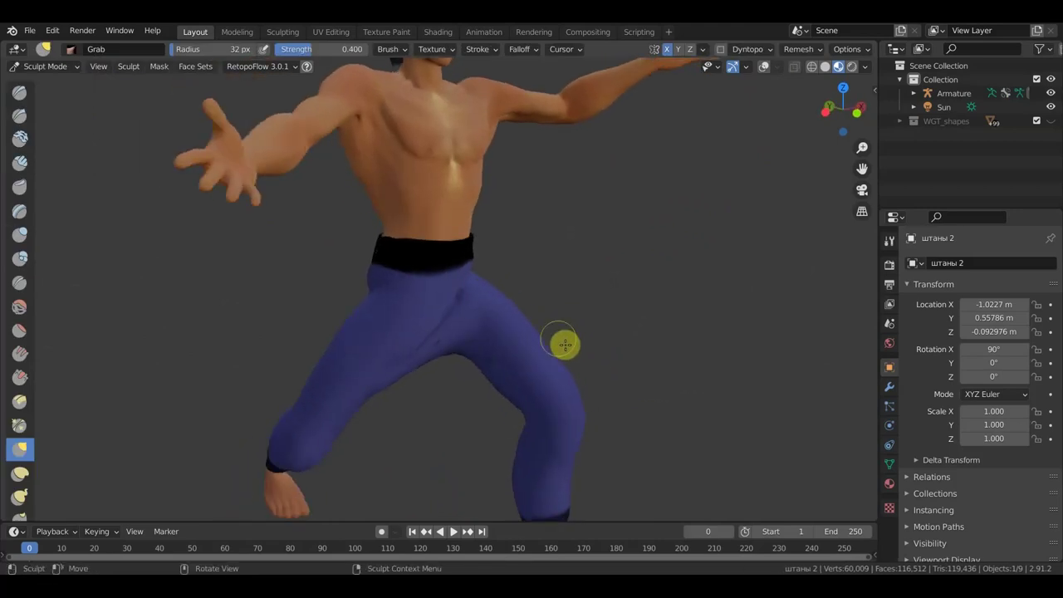
drag(440, 350, 451, 356)
mouse_move(503, 379)
middle_down()
mouse_move(632, 316)
mouse_move(513, 321)
middle_up()
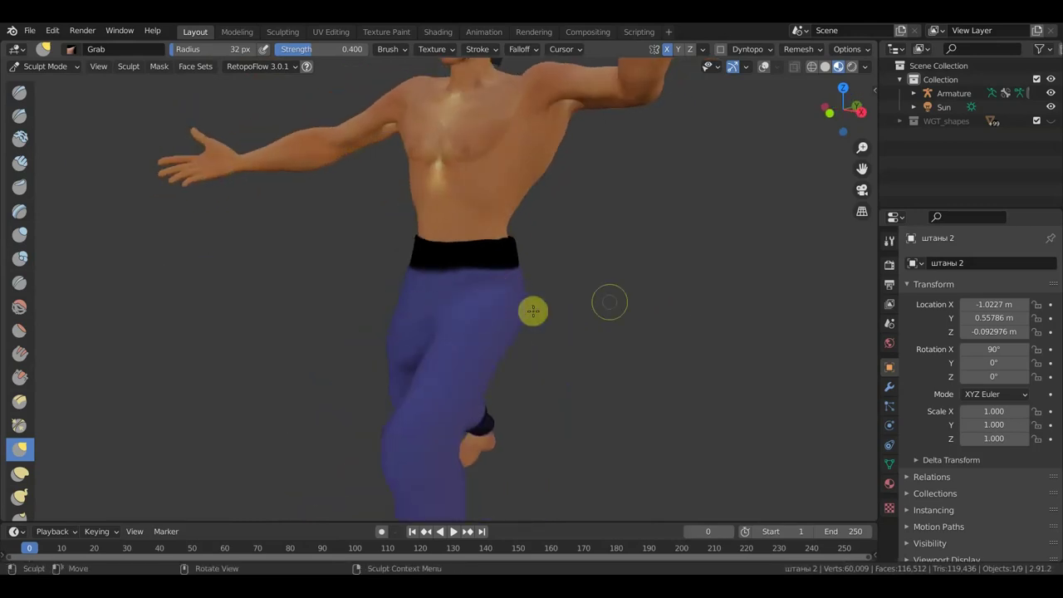
middle_drag(437, 308, 722, 312)
mouse_move(475, 325)
middle_down()
mouse_move(653, 307)
mouse_move(625, 311)
middle_up()
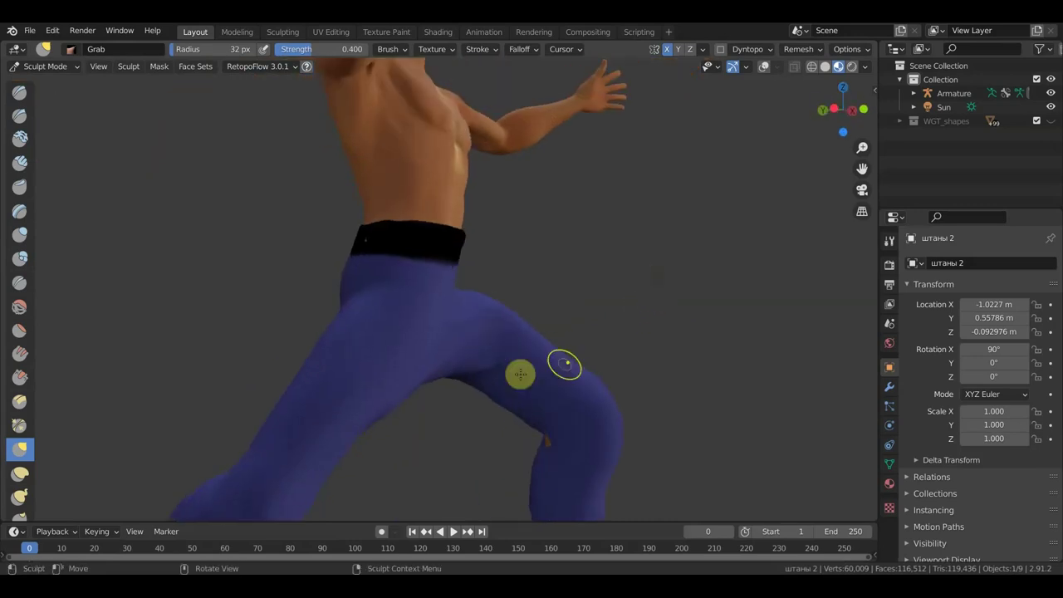
middle_drag(528, 358, 423, 363)
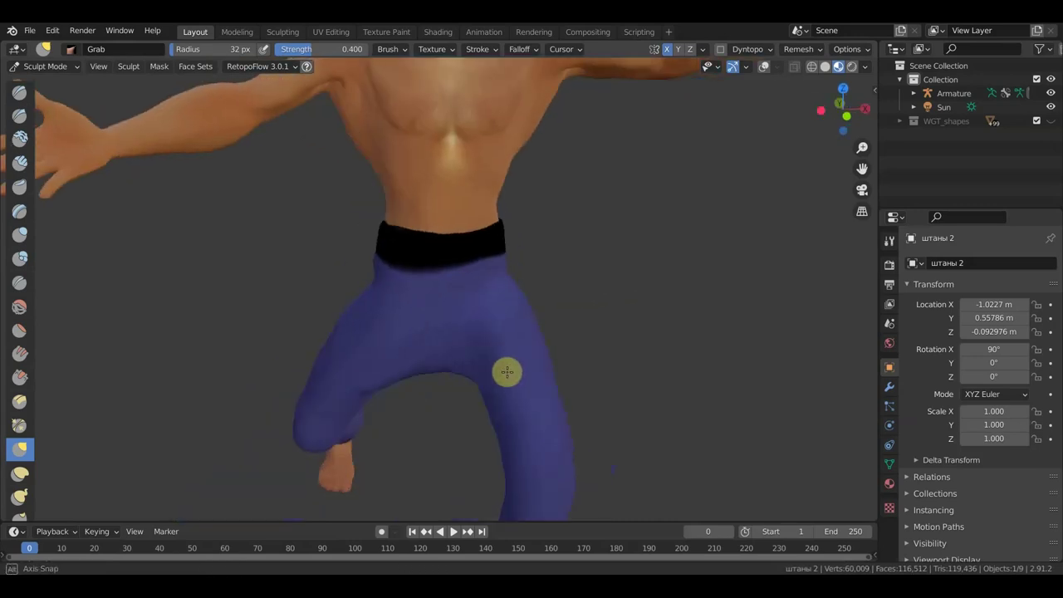
mouse_move(434, 343)
mouse_down()
mouse_move(408, 362)
mouse_move(543, 360)
mouse_up()
mouse_move(543, 361)
middle_down()
mouse_move(674, 358)
mouse_move(560, 338)
mouse_move(579, 328)
middle_up()
scroll(560, 337, down, 5)
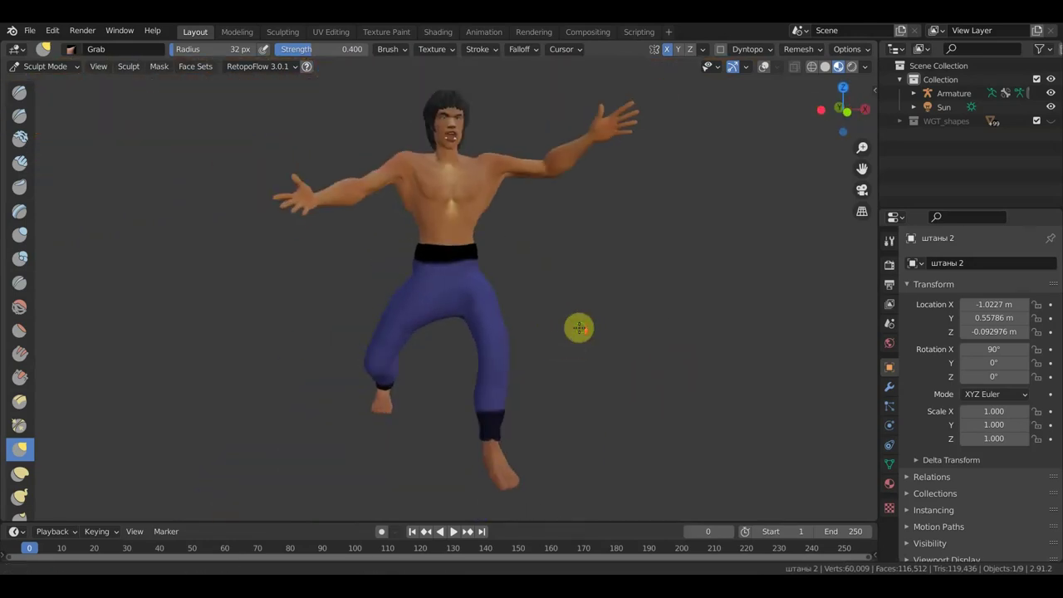
key(KP_1)
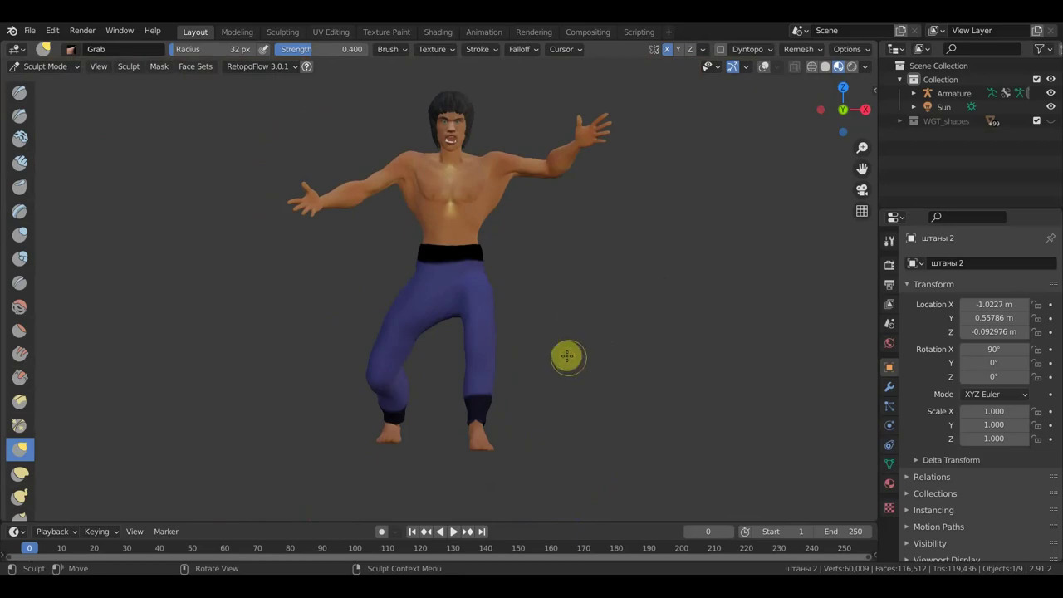
mouse_move(569, 358)
middle_down()
mouse_move(662, 263)
mouse_move(719, 288)
mouse_move(468, 290)
mouse_move(726, 268)
mouse_move(221, 277)
mouse_move(576, 244)
mouse_move(449, 244)
mouse_move(457, 230)
mouse_move(434, 225)
mouse_move(660, 223)
mouse_move(534, 225)
mouse_move(571, 222)
middle_up()
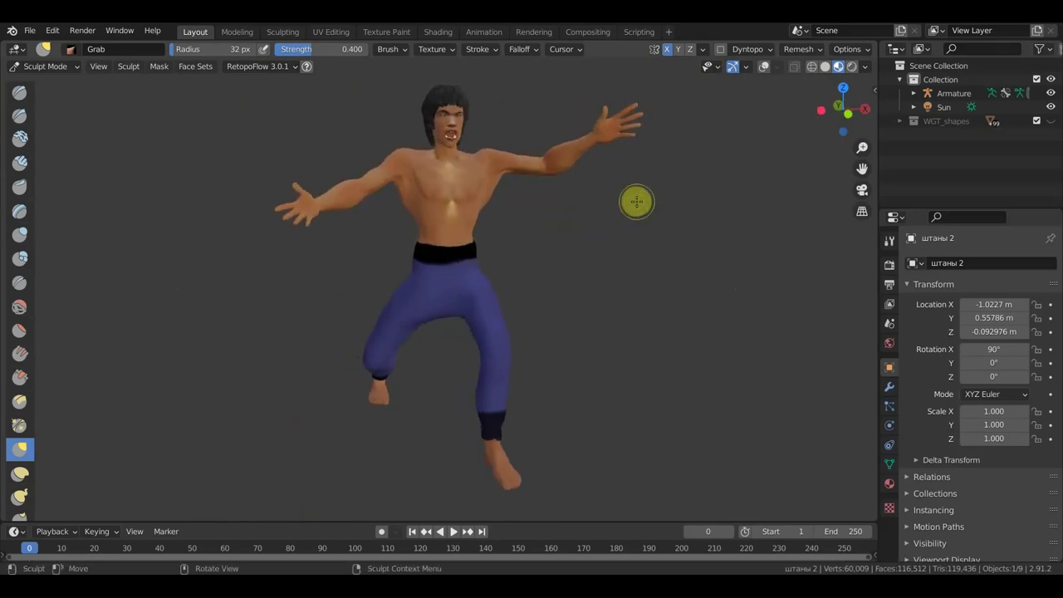